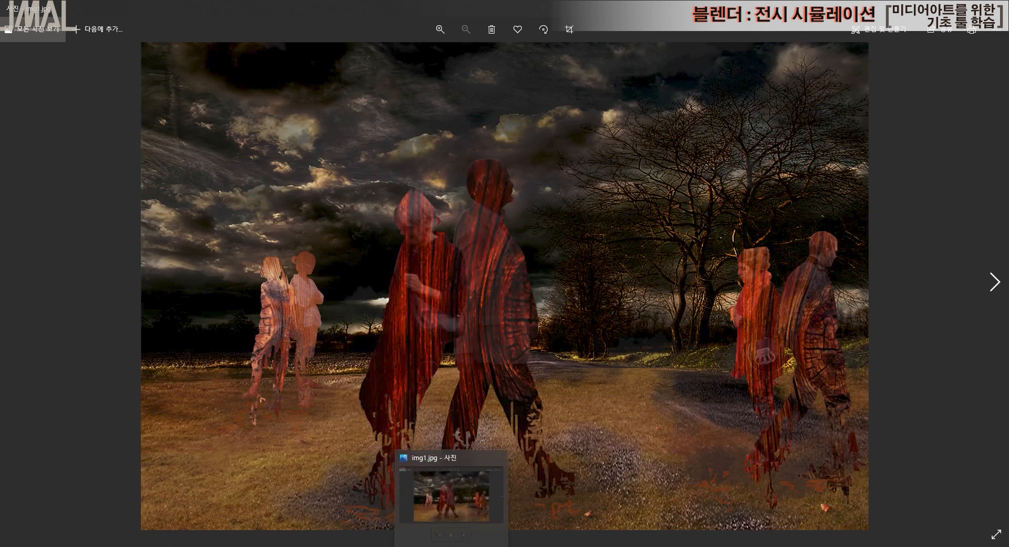
- Look through the source images img1.jpg and img2.jpg, and close the image viewer and the source folder
{"action": "left_click", "coordinate": [995, 282]}
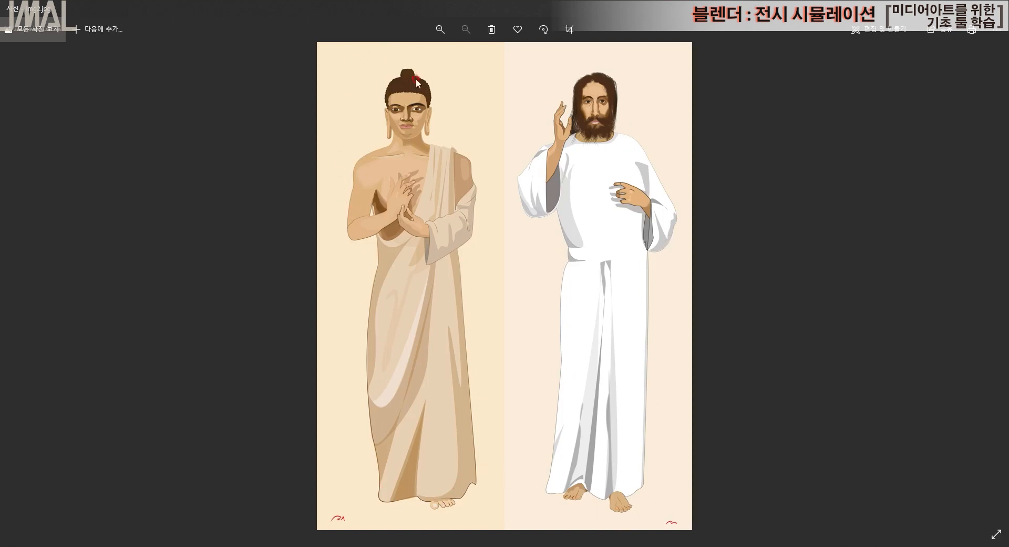
{"action": "left_click", "coordinate": [12, 282]}
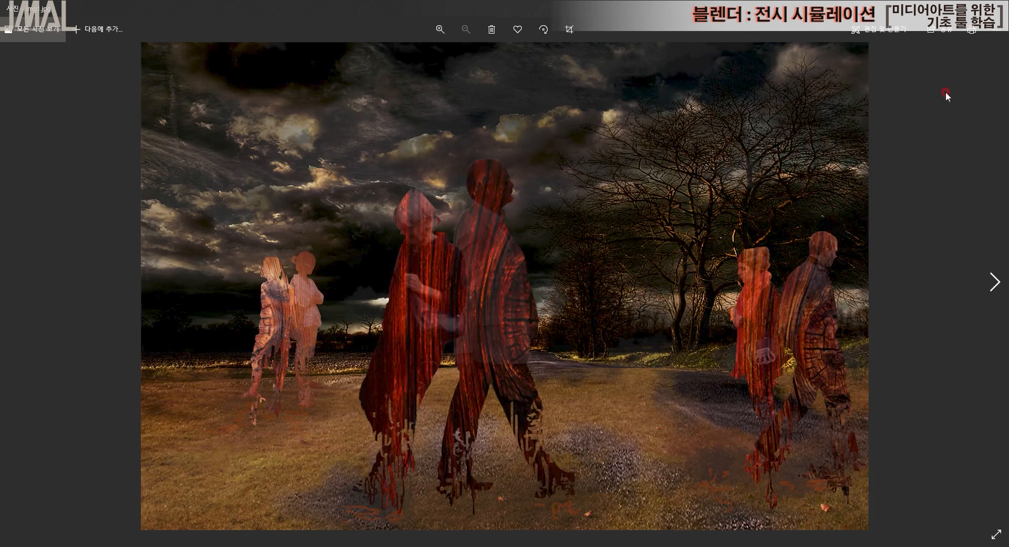
{"action": "left_click", "coordinate": [997, 9]}
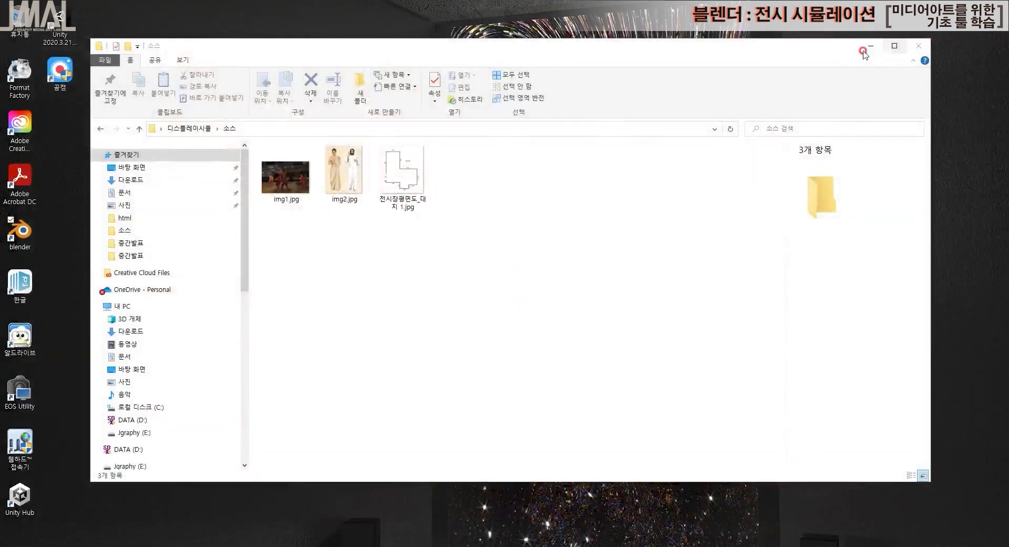
{"action": "left_click", "coordinate": [919, 45]}
{"action": "left_click", "coordinate": [822, 136]}
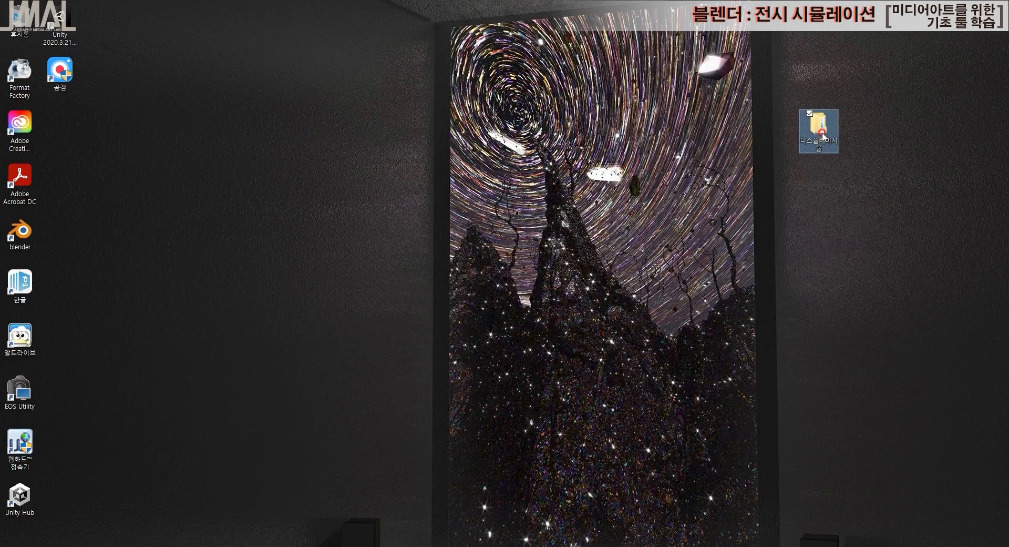
{"action": "double_click", "coordinate": [821, 136]}
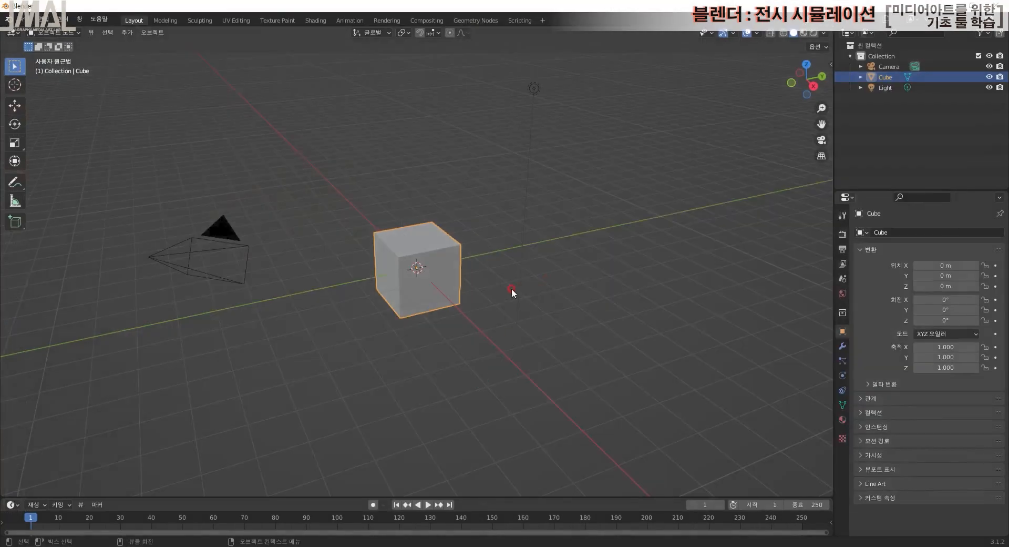
- Switch to Blender and delete the default cube from the scene
{"action": "left_click", "coordinate": [548, 333]}
{"action": "left_click", "coordinate": [437, 266]}
{"action": "key", "text": "Delete"}
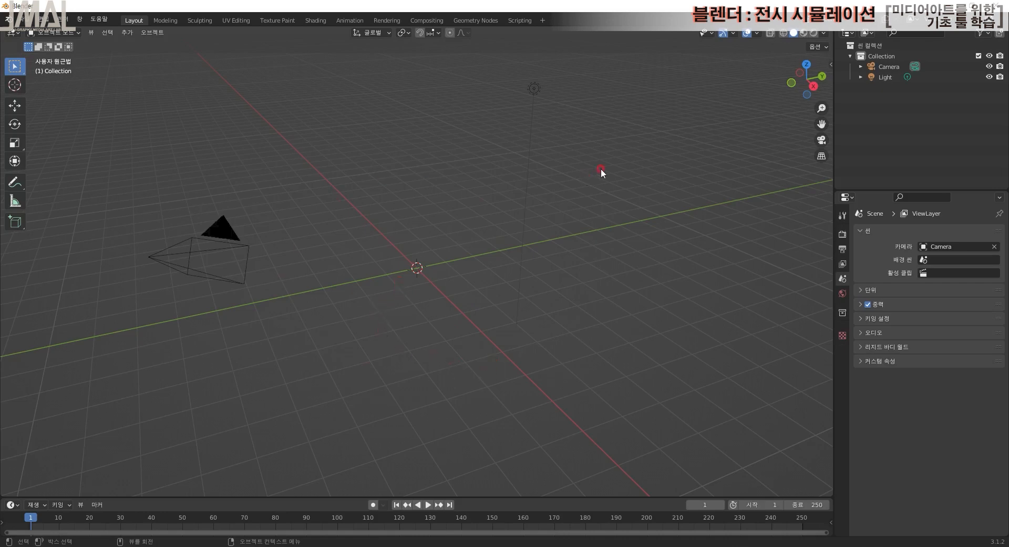
{"action": "left_click", "coordinate": [153, 33]}
{"action": "mouse_move", "coordinate": [127, 32]}
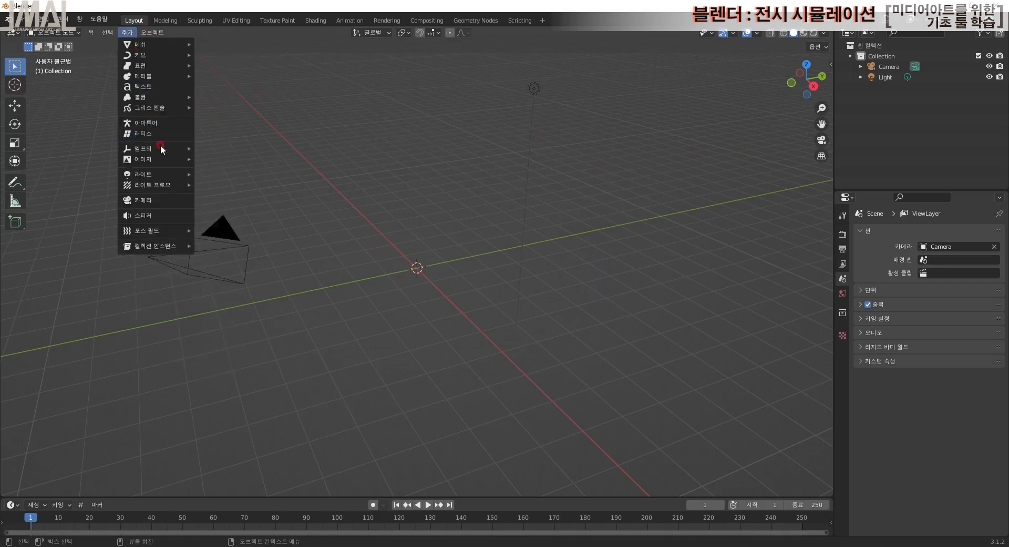
{"action": "mouse_move", "coordinate": [163, 160]}
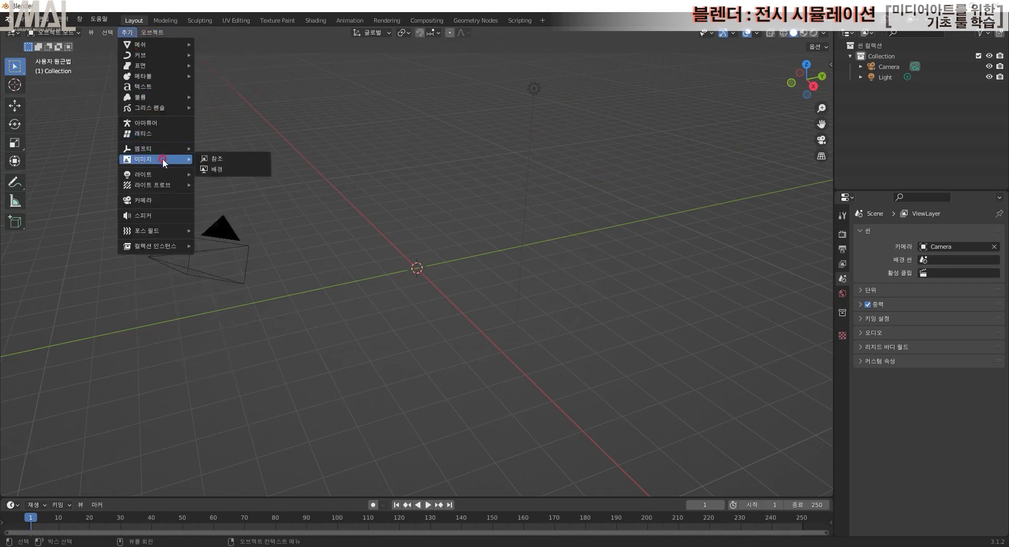
{"action": "left_click", "coordinate": [226, 159]}
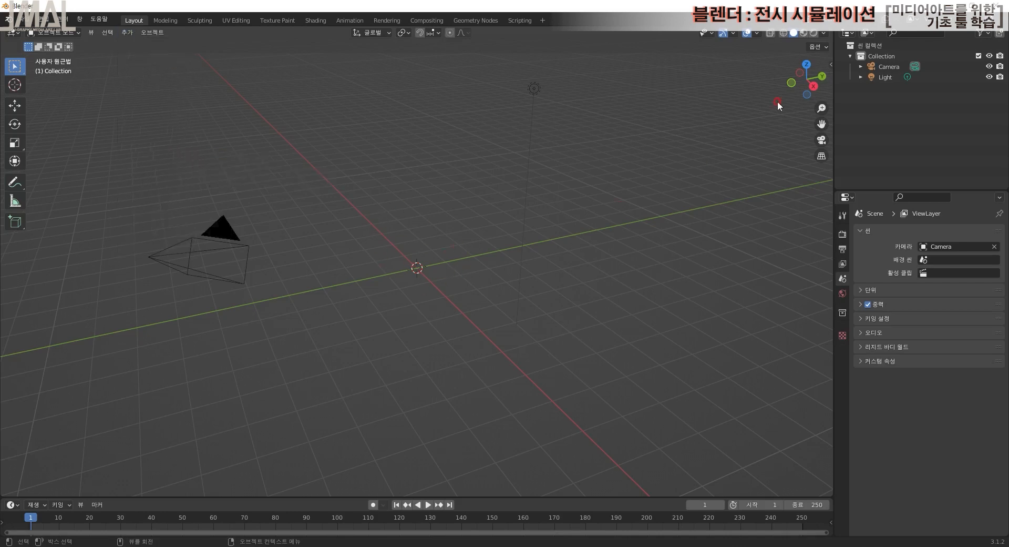
- In top view, add the floor plan 전시장평면도_대지 1.jpg from the desktop folder 디스플레이시뮬\소스 as a reference image
{"action": "left_click", "coordinate": [807, 67]}
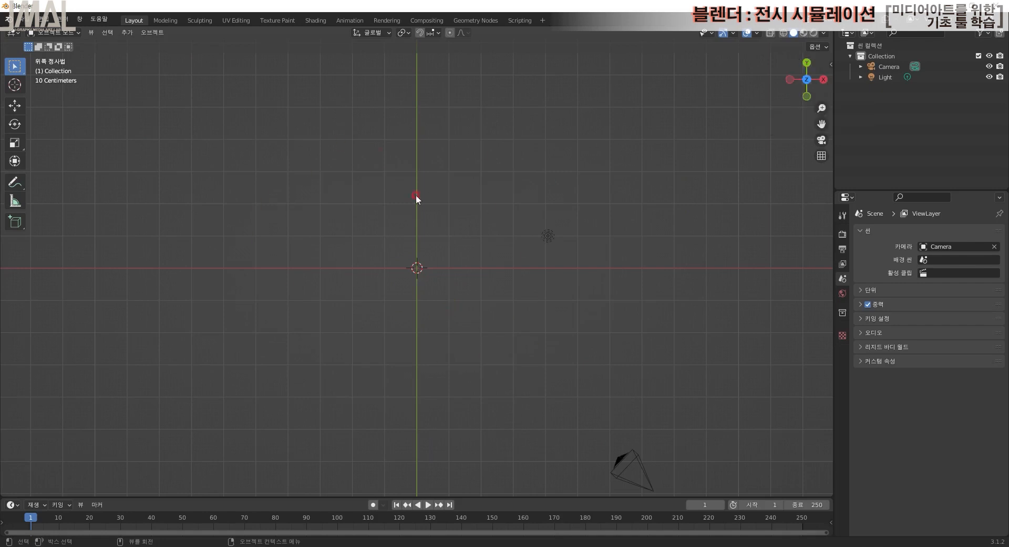
{"action": "left_click", "coordinate": [126, 36]}
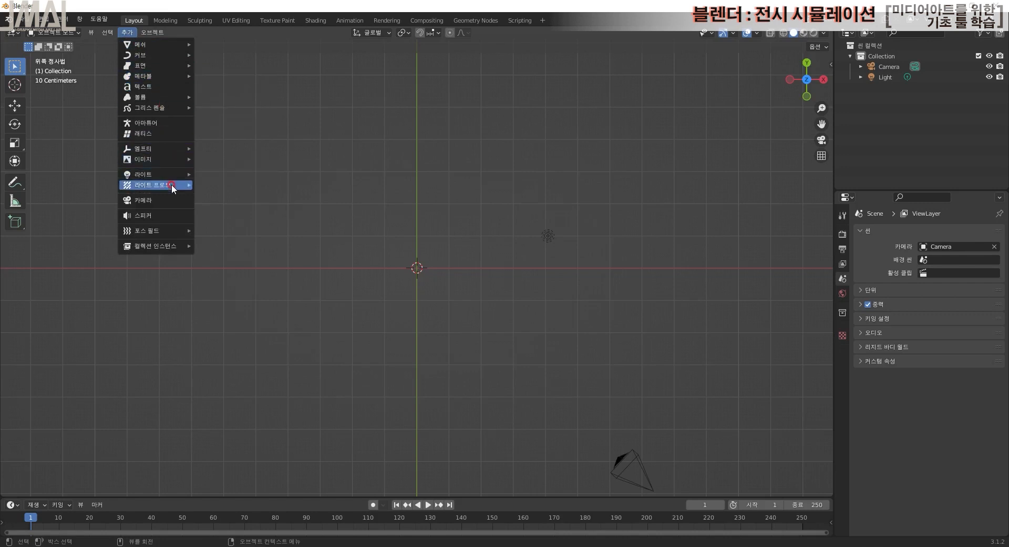
{"action": "mouse_move", "coordinate": [178, 160]}
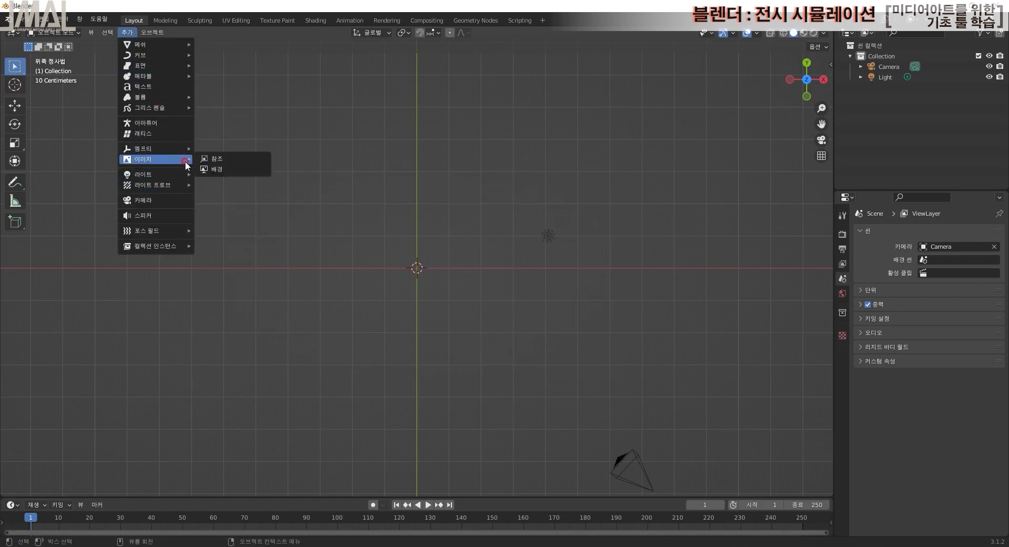
{"action": "left_click", "coordinate": [211, 160]}
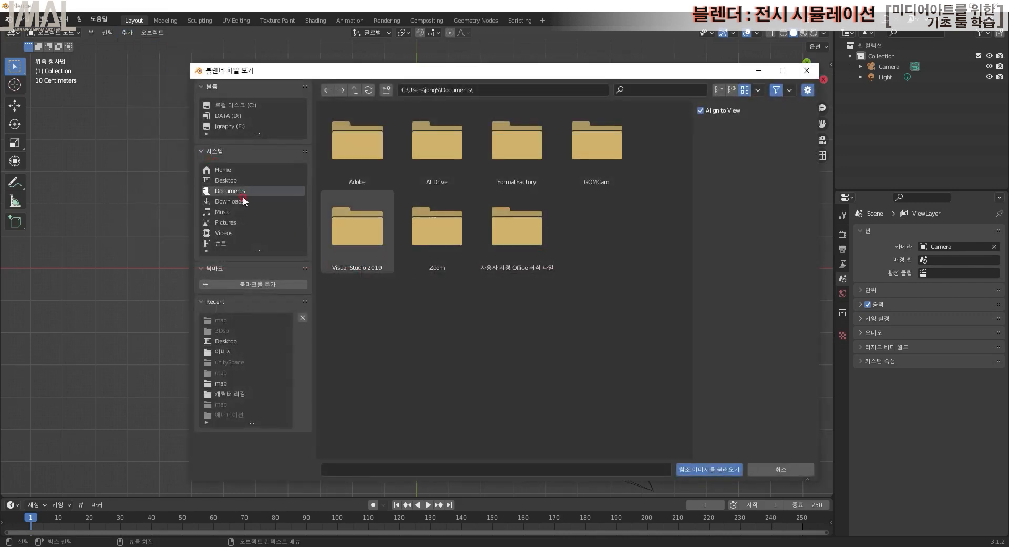
{"action": "left_click", "coordinate": [229, 181]}
{"action": "left_click", "coordinate": [438, 157]}
{"action": "double_click", "coordinate": [438, 158]}
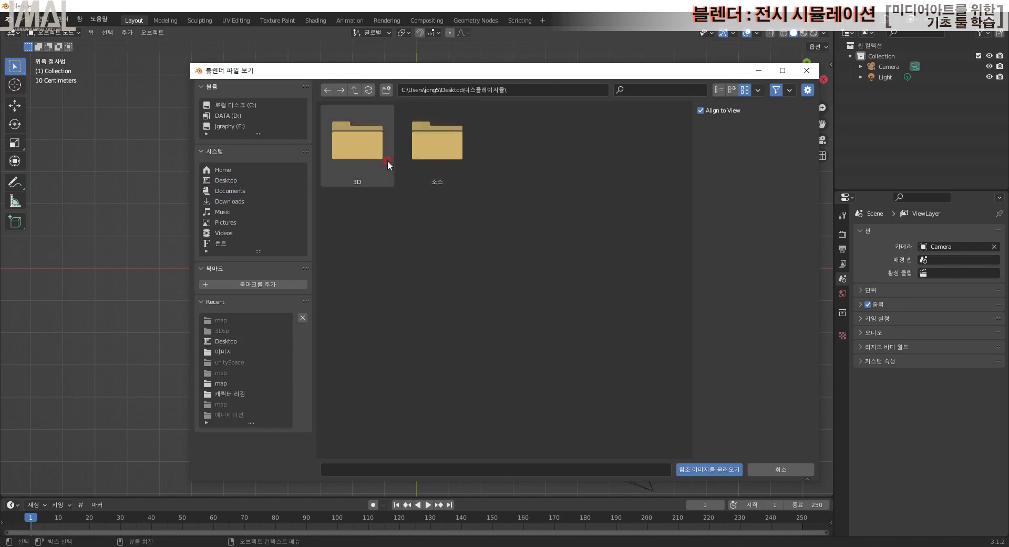
{"action": "double_click", "coordinate": [450, 158]}
{"action": "left_click", "coordinate": [538, 171]}
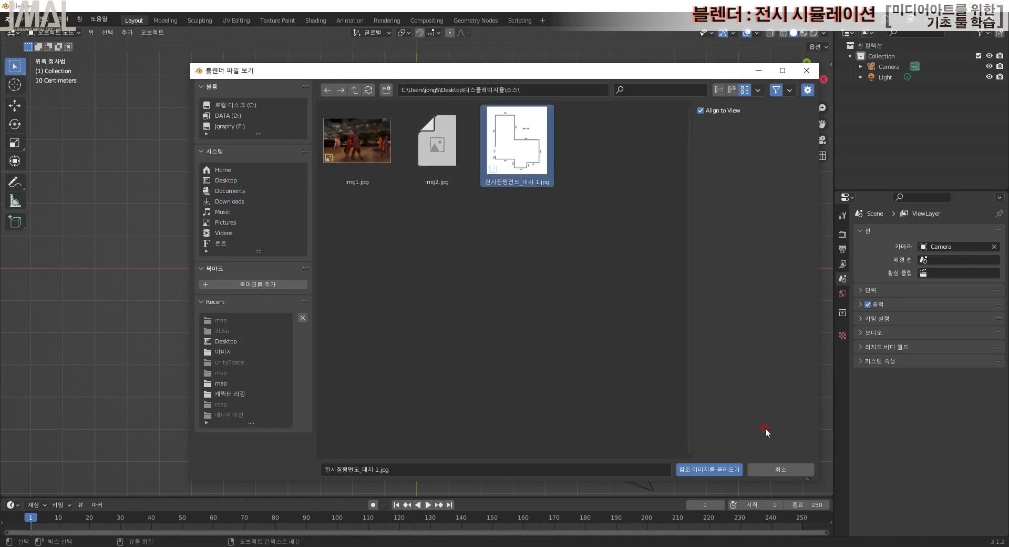
{"action": "left_click", "coordinate": [727, 468]}
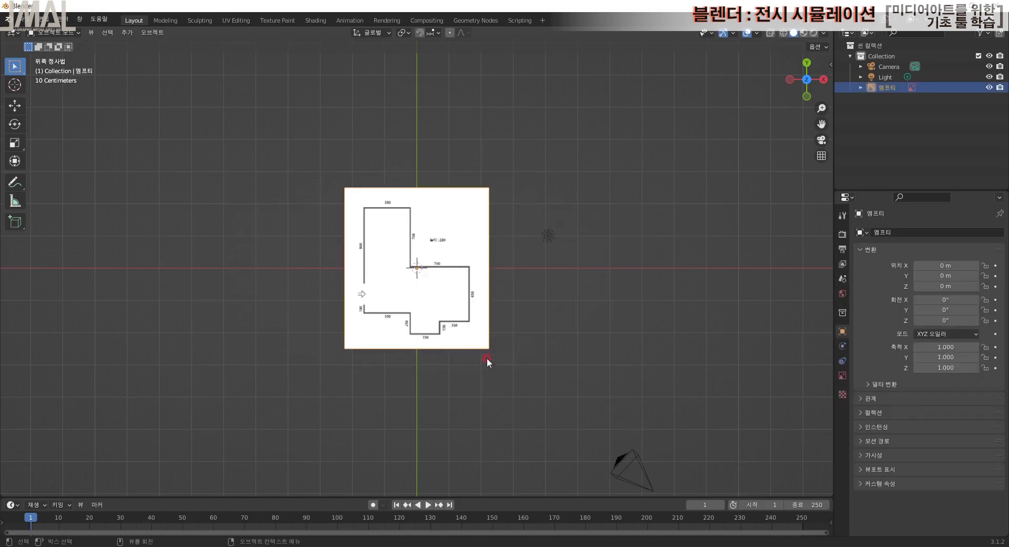
- Add a cube mesh at the origin over the floor plan and set its size to 5.5 m
{"action": "middle_click_drag", "start_coordinate": [575, 383], "coordinate": [507, 406]}
{"action": "scroll", "coordinate": [471, 354], "scroll_direction": "up", "scroll_amount": 4}
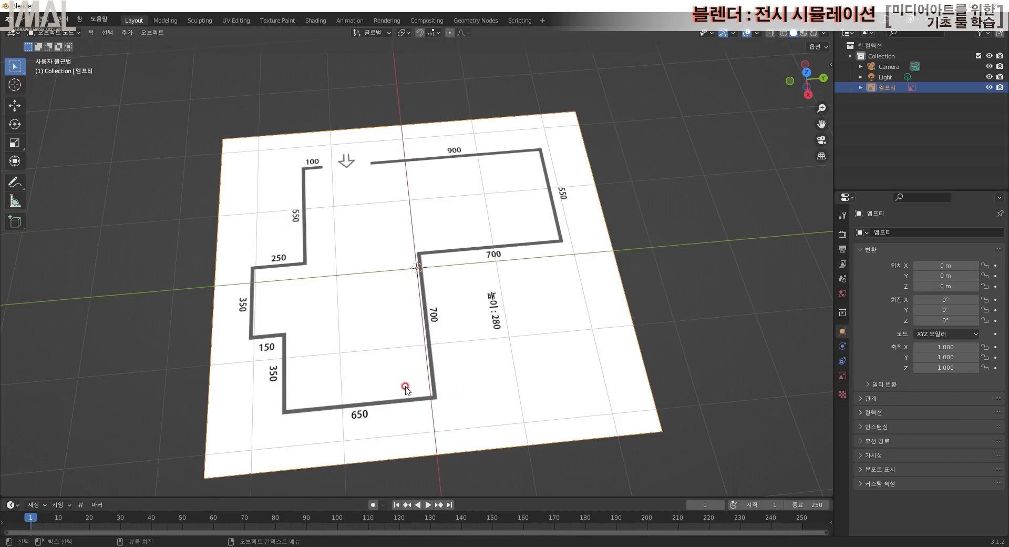
{"action": "middle_click_drag", "start_coordinate": [428, 401], "coordinate": [473, 352]}
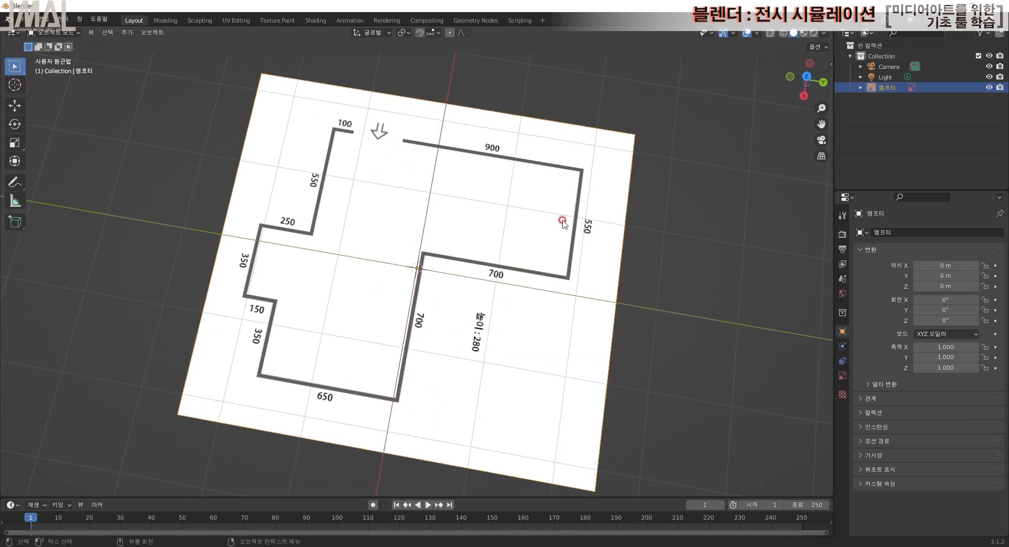
{"action": "middle_click_drag", "start_coordinate": [509, 319], "coordinate": [362, 267]}
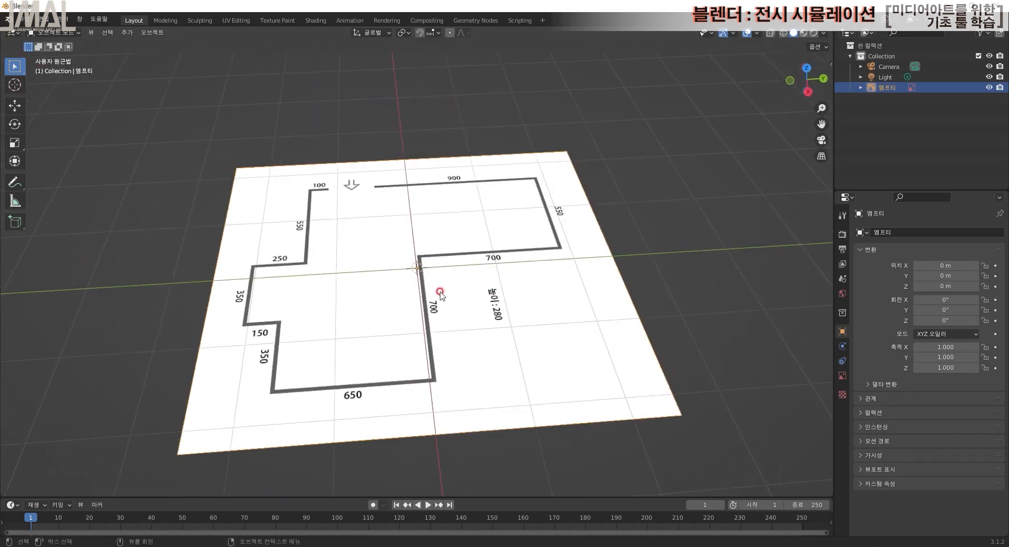
{"action": "left_click", "coordinate": [123, 33]}
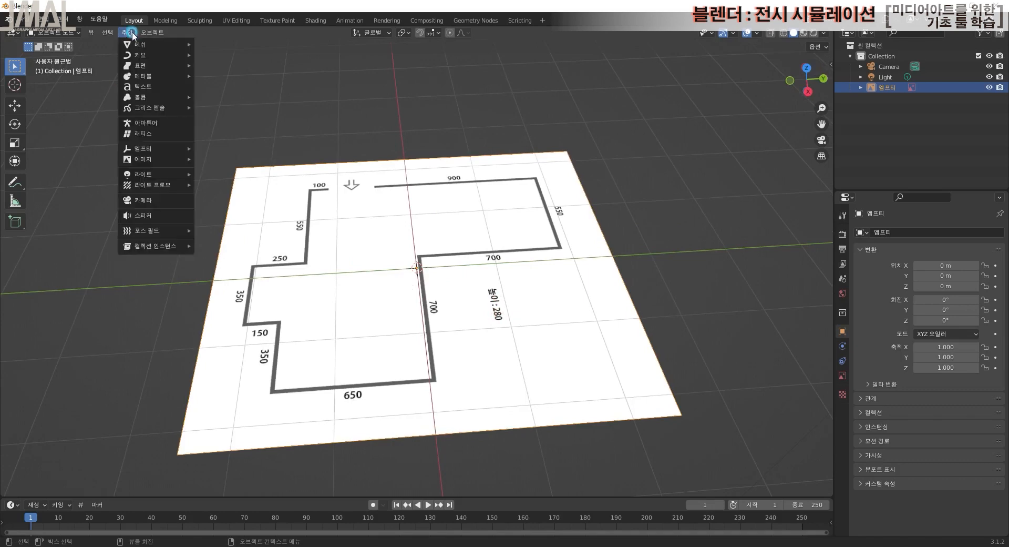
{"action": "mouse_move", "coordinate": [169, 45]}
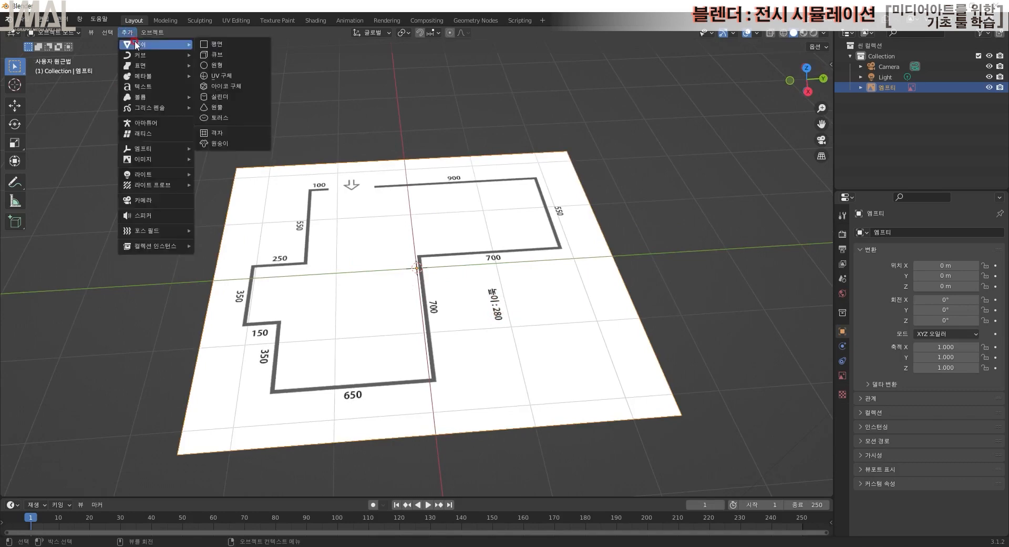
{"action": "left_click", "coordinate": [256, 56]}
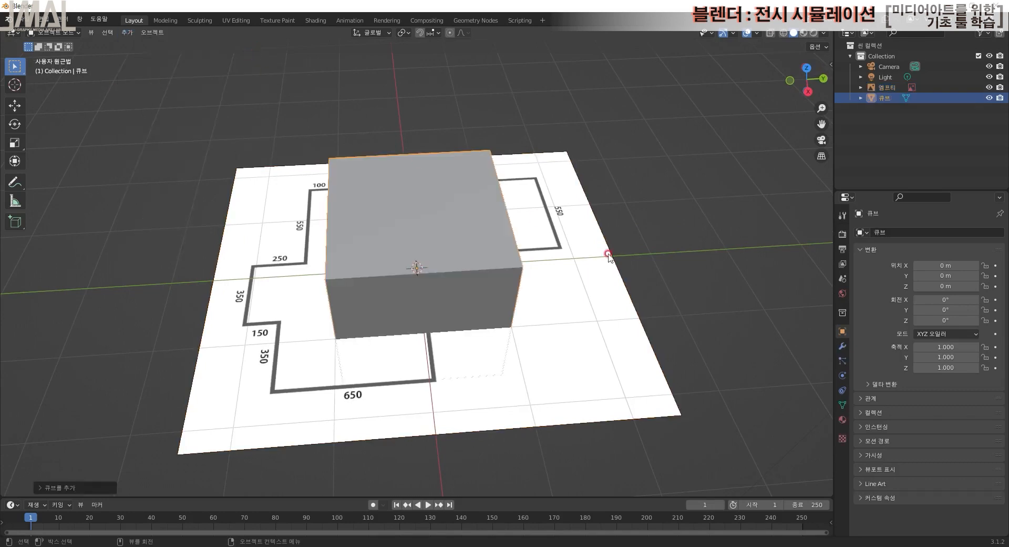
{"action": "left_click", "coordinate": [81, 488]}
{"action": "left_click", "coordinate": [154, 397]}
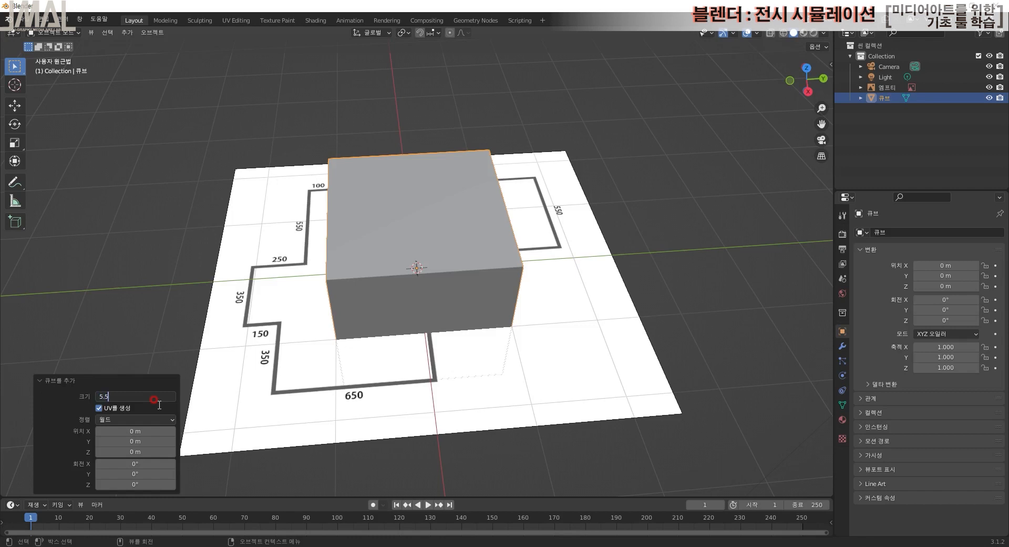
{"action": "key", "text": "Return"}
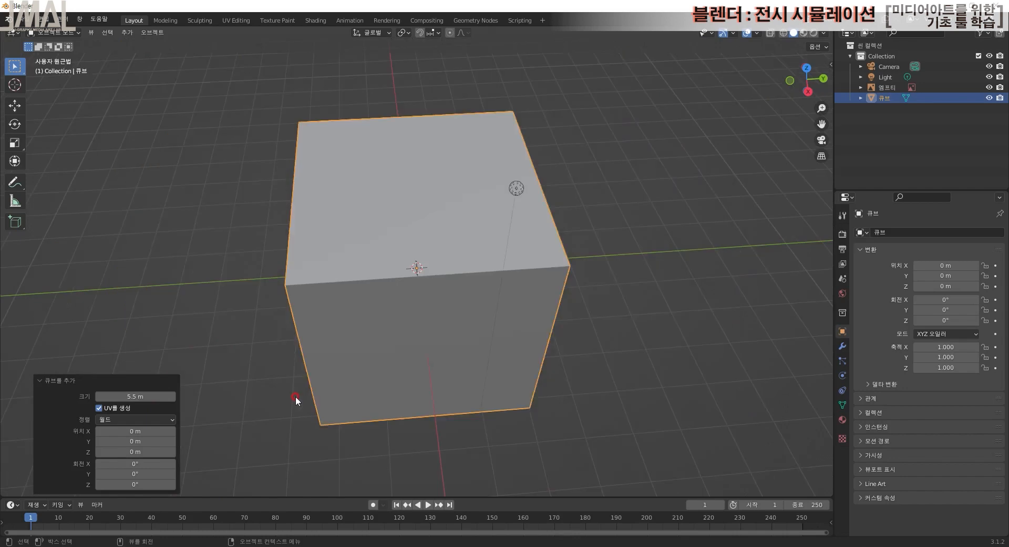
- In Edit Mode with X-ray on, move the cube's front-side vertices about 5.34 m along Y toward the back side to form a thin wall
{"action": "middle_click_drag", "start_coordinate": [296, 396], "coordinate": [517, 347]}
{"action": "middle_click_drag", "start_coordinate": [574, 263], "coordinate": [575, 308]}
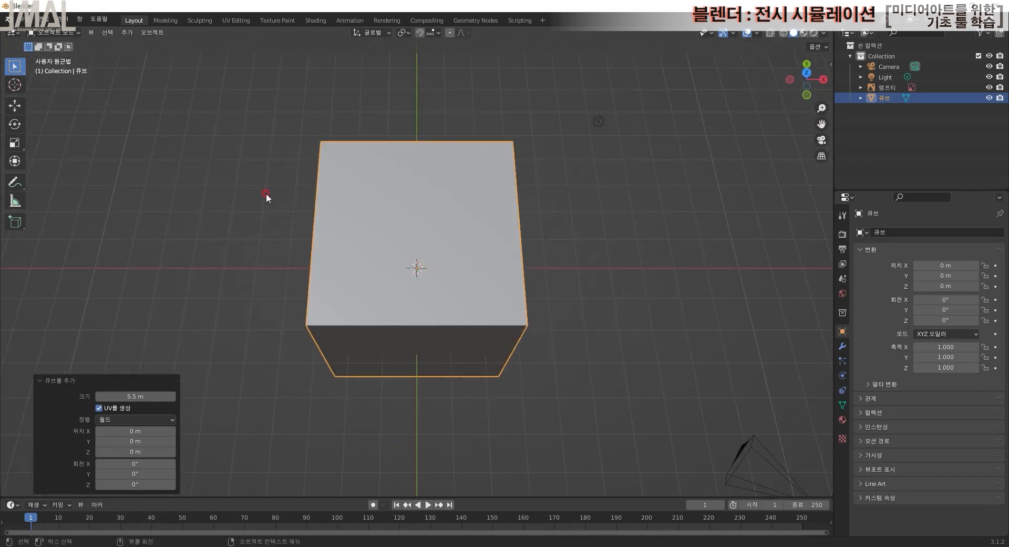
{"action": "key", "text": "Tab"}
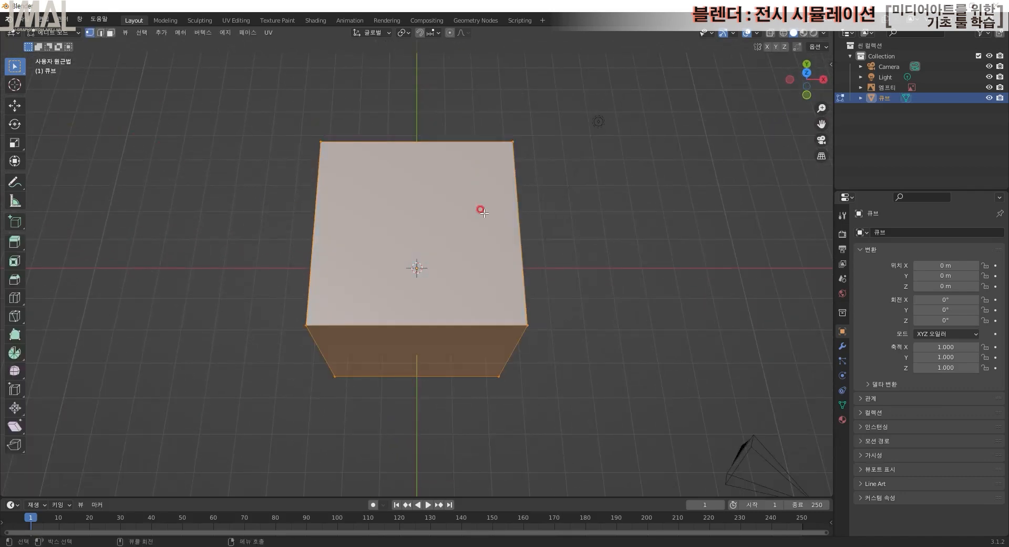
{"action": "left_click_drag", "start_coordinate": [594, 423], "coordinate": [180, 257]}
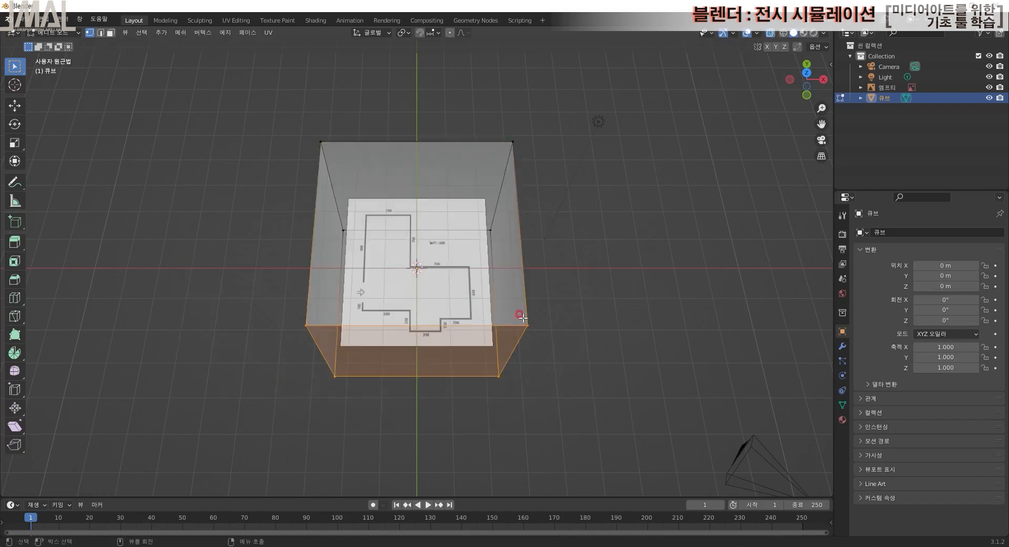
{"action": "left_click", "coordinate": [769, 33]}
{"action": "left_click", "coordinate": [15, 105]}
{"action": "left_click_drag", "start_coordinate": [415, 319], "coordinate": [416, 160]}
- Set the local Y position of the wall's selected front vertices to 2.5 m
{"action": "middle_click_drag", "start_coordinate": [510, 230], "coordinate": [514, 234]}
{"action": "scroll", "coordinate": [514, 137], "scroll_direction": "up", "scroll_amount": 5}
{"action": "middle_click_drag", "start_coordinate": [399, 84], "coordinate": [406, 229], "text": "shift"}
{"action": "scroll", "coordinate": [406, 230], "scroll_direction": "up", "scroll_amount": 2}
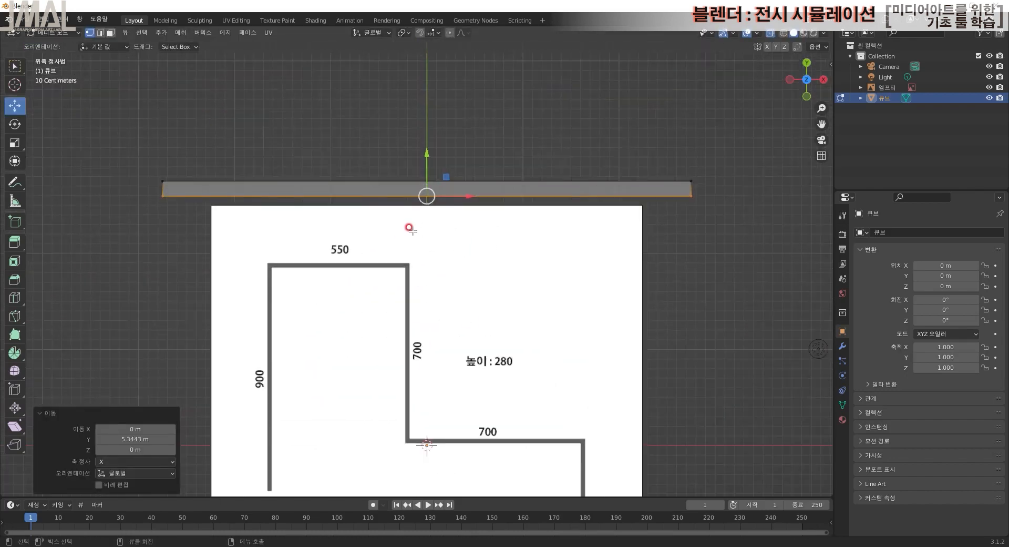
{"action": "left_click", "coordinate": [831, 65]}
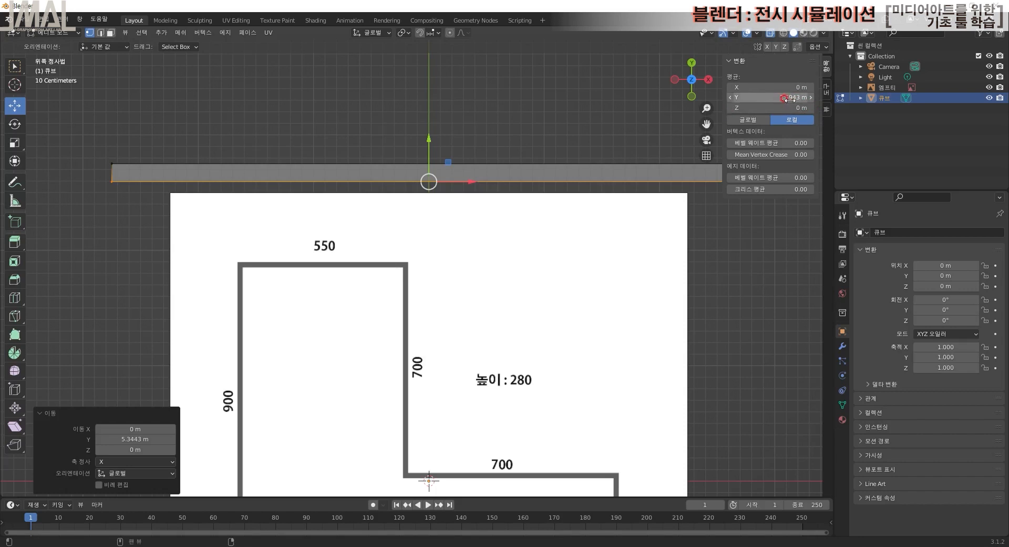
{"action": "left_click", "coordinate": [790, 98]}
{"action": "left_click_drag", "start_coordinate": [736, 98], "coordinate": [797, 97]}
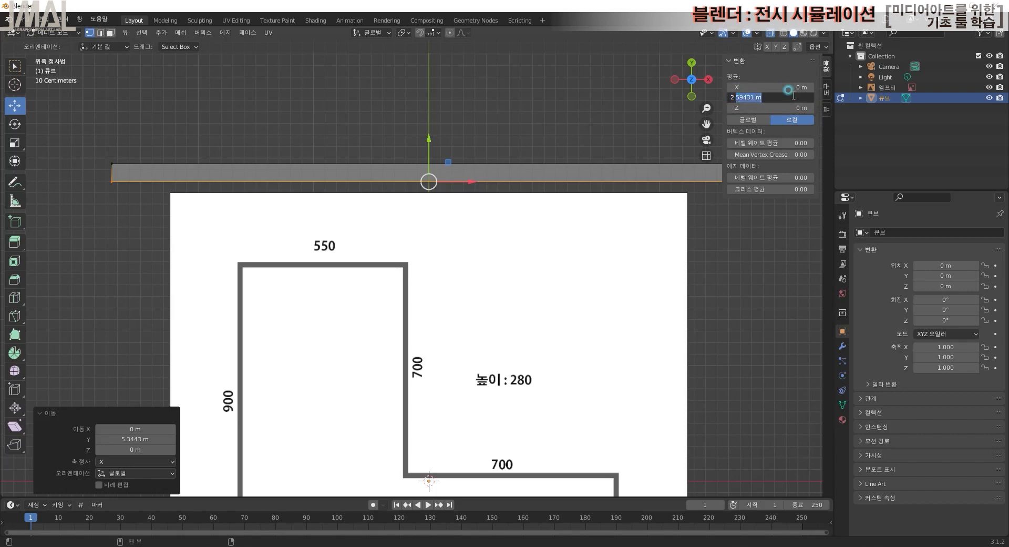
{"action": "type", "text": "5"}
{"action": "key", "text": "Return"}
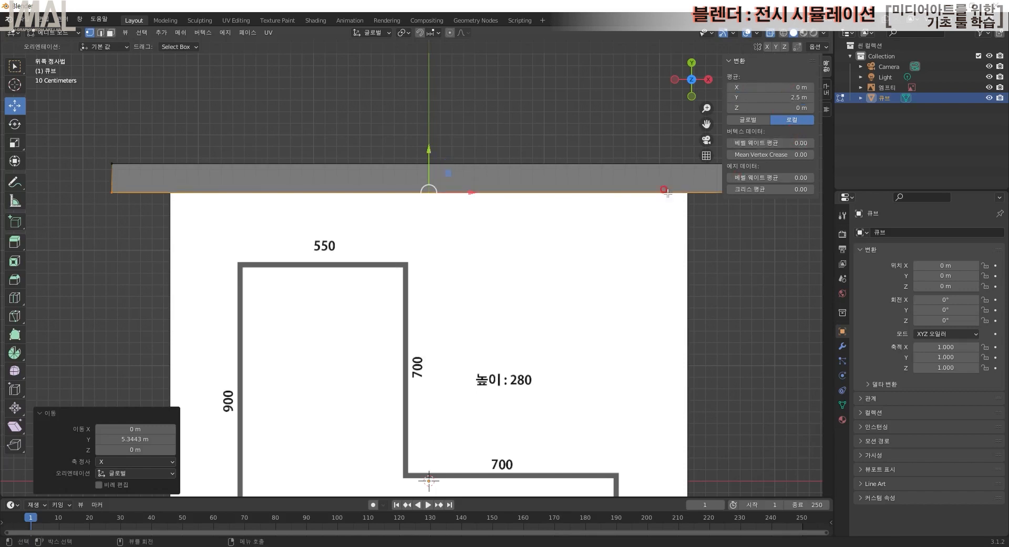
- Select the wall's back vertices and set their local Y position to 2.7 m
{"action": "left_click_drag", "start_coordinate": [82, 144], "coordinate": [776, 178]}
{"action": "left_click", "coordinate": [799, 97]}
{"action": "left_click_drag", "start_coordinate": [739, 97], "coordinate": [785, 109]}
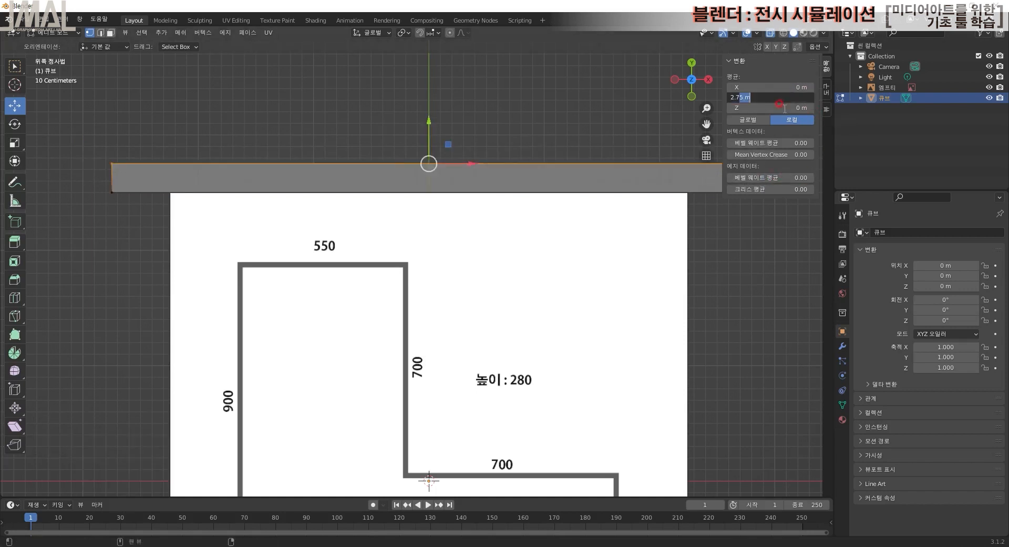
{"action": "key", "text": "Return"}
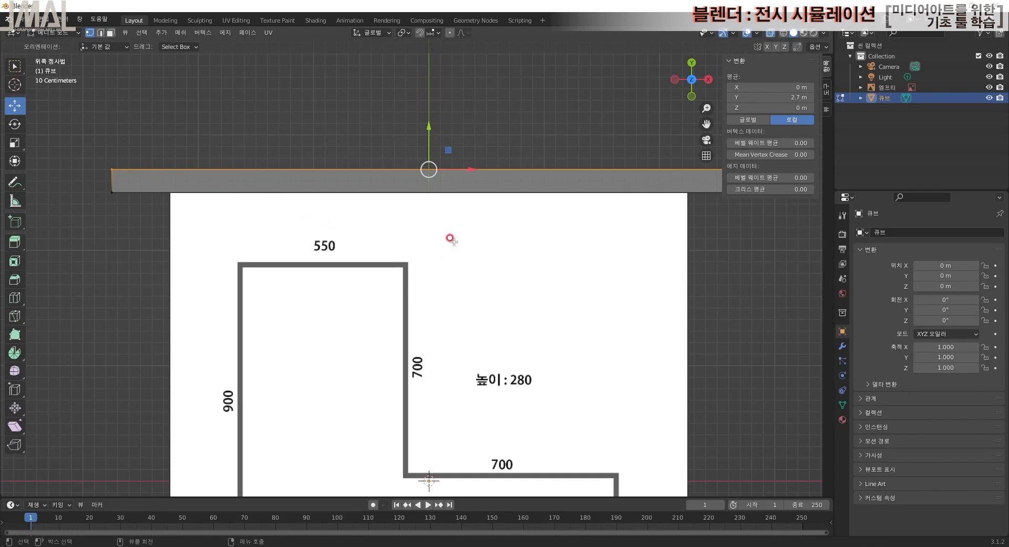
- Return to Object Mode and select the floor plan reference image, viewed straight from above
{"action": "scroll", "coordinate": [472, 235], "scroll_direction": "down", "scroll_amount": 2}
{"action": "middle_click_drag", "start_coordinate": [692, 312], "coordinate": [618, 322]}
{"action": "key", "text": "Tab"}
{"action": "left_click", "coordinate": [480, 315]}
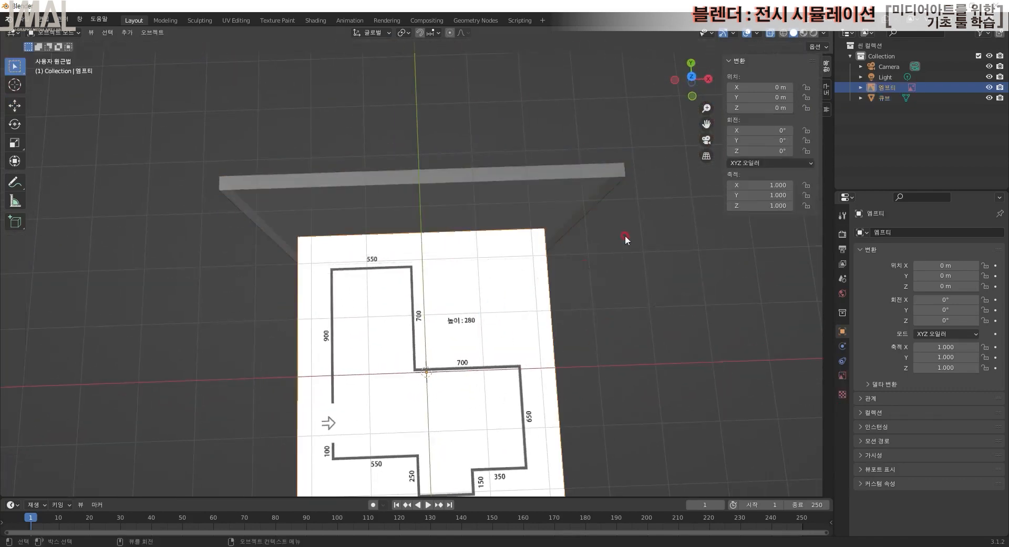
{"action": "left_click", "coordinate": [691, 76]}
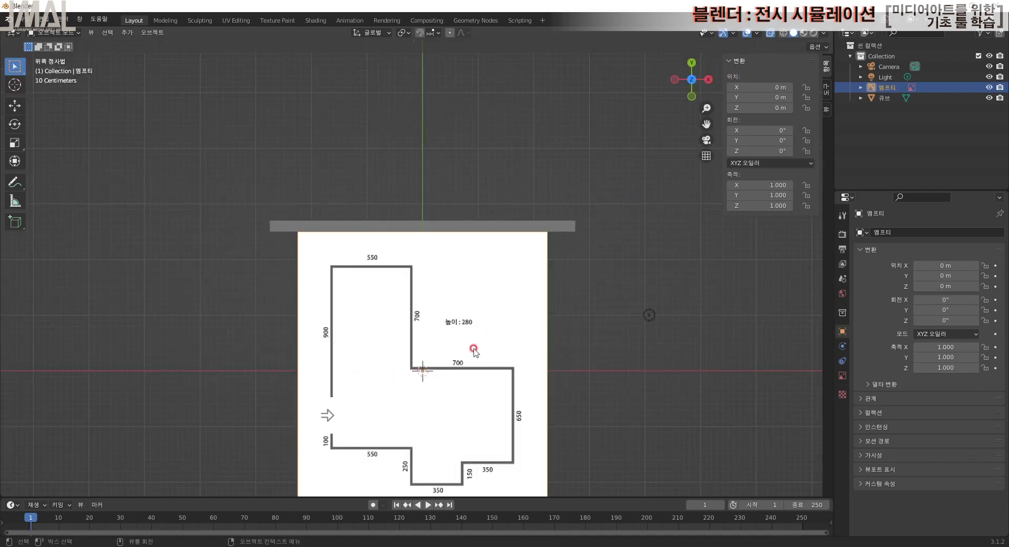
- Scale the floor plan image uniformly to about 3.927 and move it to about X 3.632 m, Y -4.798 m, matching its 550 line to the wall
{"action": "key", "text": "shift+space"}
{"action": "key", "text": "g"}
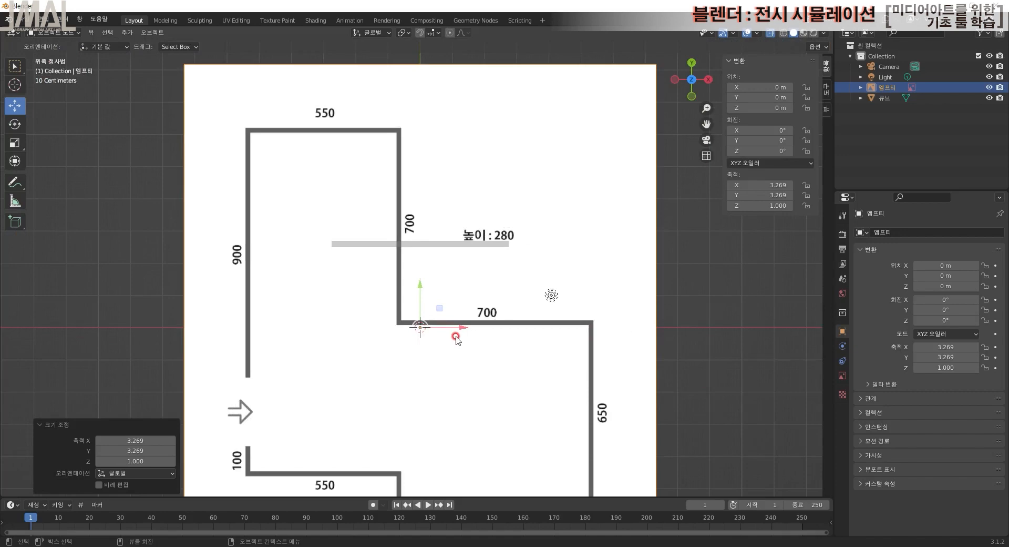
{"action": "left_click_drag", "start_coordinate": [440, 308], "coordinate": [554, 427]}
{"action": "key", "text": "s"}
{"action": "left_click_drag", "start_coordinate": [555, 428], "coordinate": [570, 419]}
{"action": "key", "text": "g"}
{"action": "left_click_drag", "start_coordinate": [554, 426], "coordinate": [597, 495]}
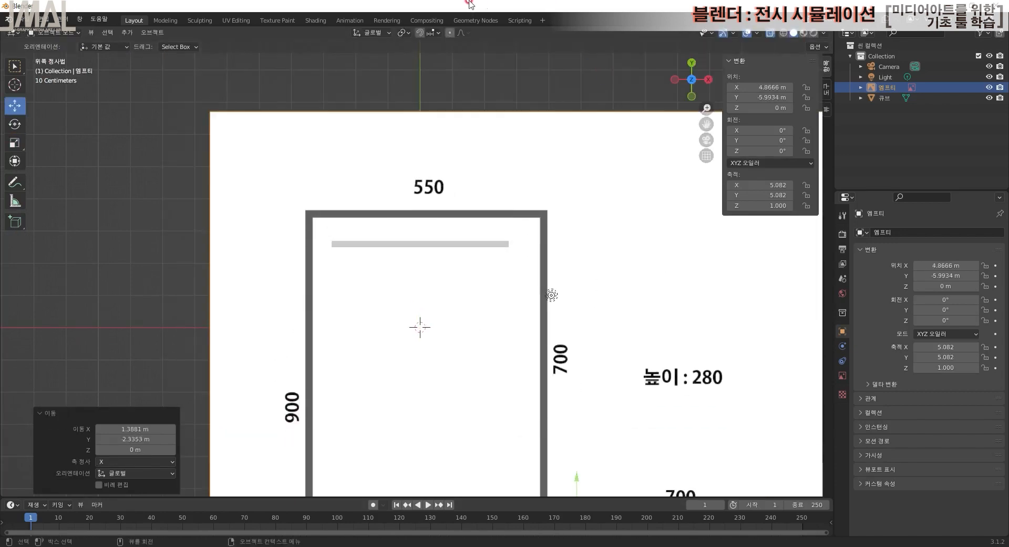
{"action": "scroll", "coordinate": [578, 473], "scroll_direction": "down", "scroll_amount": 1}
{"action": "key", "text": "s"}
{"action": "left_click_drag", "start_coordinate": [532, 423], "coordinate": [532, 423]}
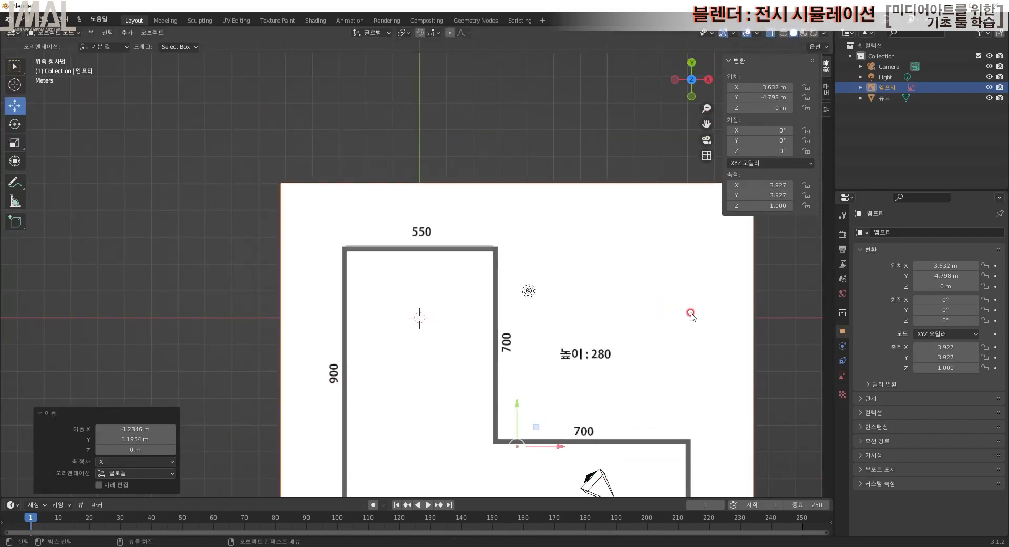
{"action": "left_click", "coordinate": [448, 137]}
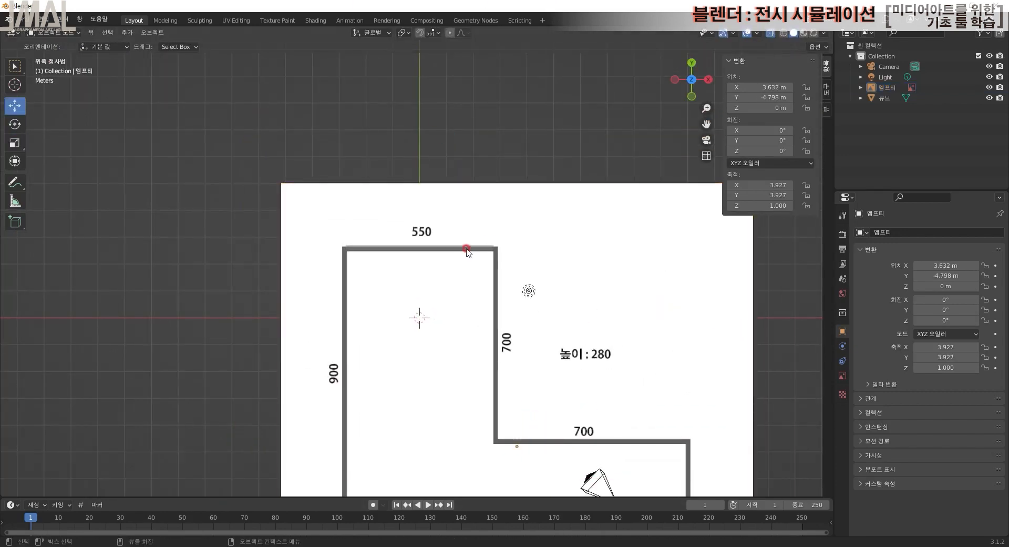
{"action": "left_click", "coordinate": [467, 248]}
{"action": "left_click", "coordinate": [198, 148]}
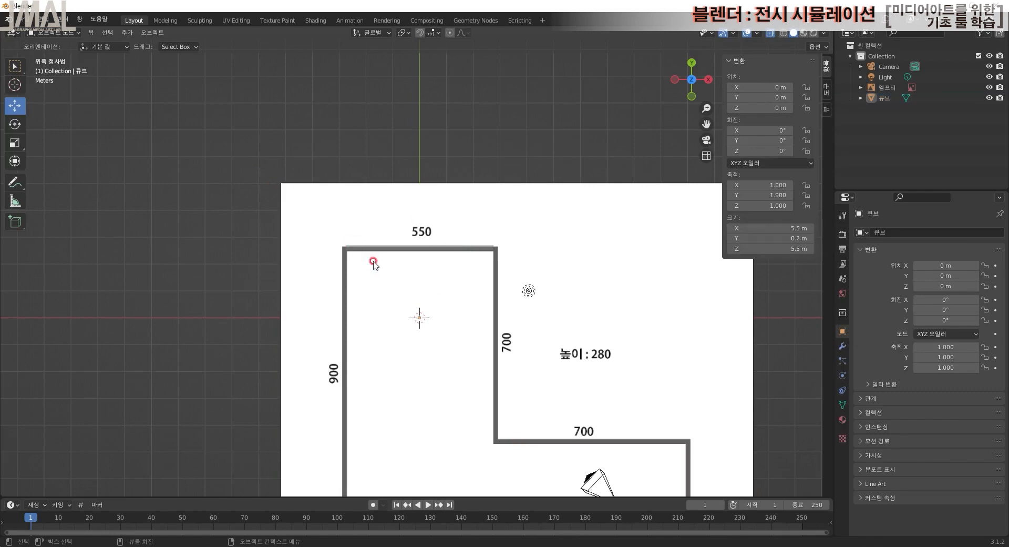
- In Edit Mode, select the wall's top vertices and set their local Z position to 2.8 m
{"action": "middle_click_drag", "start_coordinate": [557, 347], "coordinate": [457, 225]}
{"action": "scroll", "coordinate": [478, 218], "scroll_direction": "up", "scroll_amount": 3}
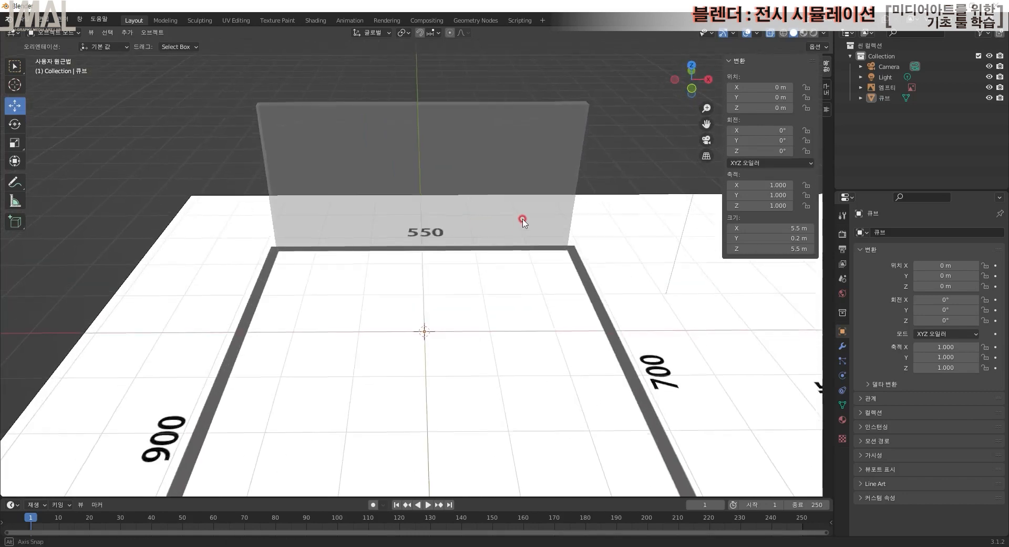
{"action": "left_click", "coordinate": [494, 178]}
{"action": "key", "text": "Tab"}
{"action": "left_click_drag", "start_coordinate": [215, 73], "coordinate": [651, 131]}
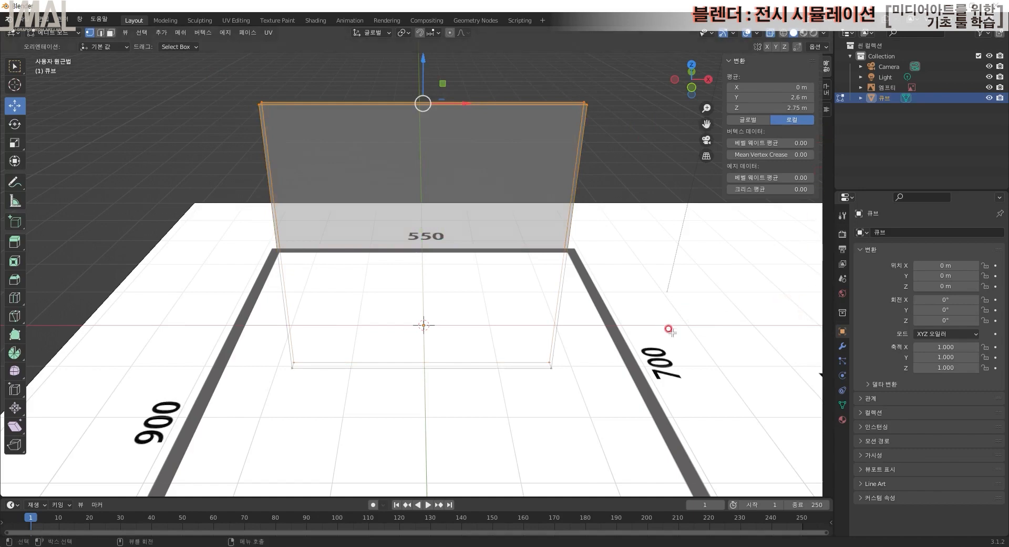
{"action": "scroll", "coordinate": [668, 333], "scroll_direction": "down", "scroll_amount": 3}
{"action": "scroll", "coordinate": [664, 289], "scroll_direction": "up", "scroll_amount": 1}
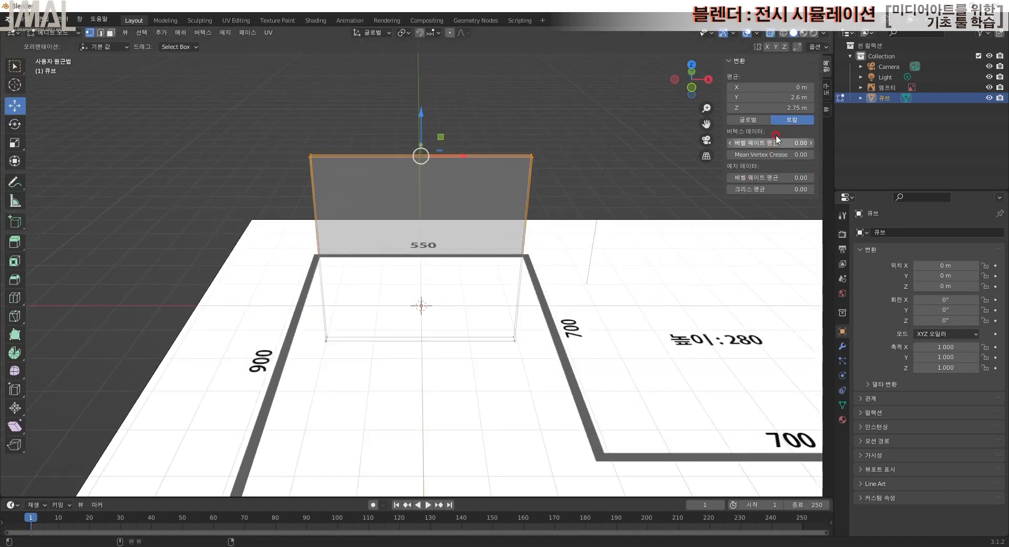
{"action": "left_click", "coordinate": [795, 107]}
{"action": "left_click_drag", "start_coordinate": [737, 109], "coordinate": [746, 107]}
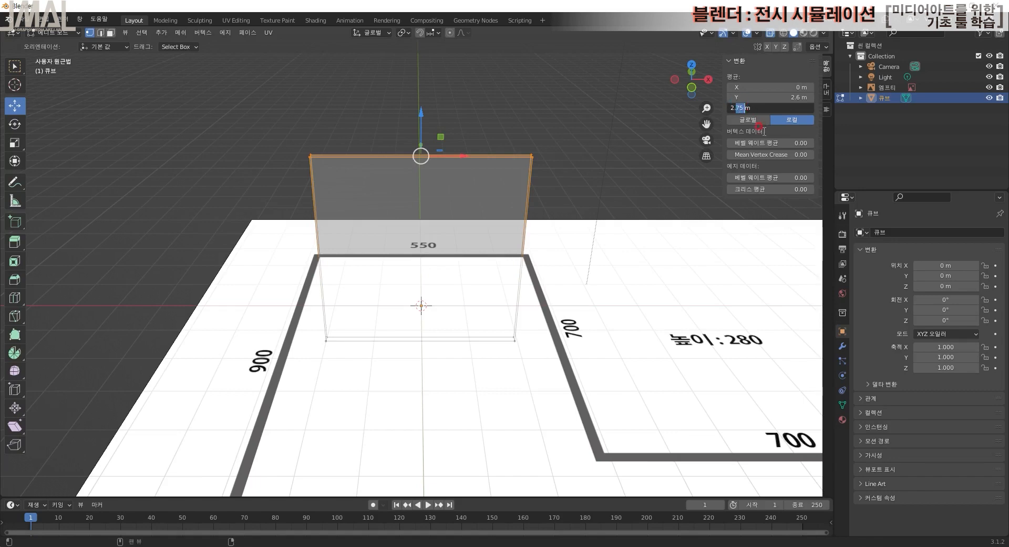
{"action": "type", "text": "8"}
{"action": "key", "text": "Return"}
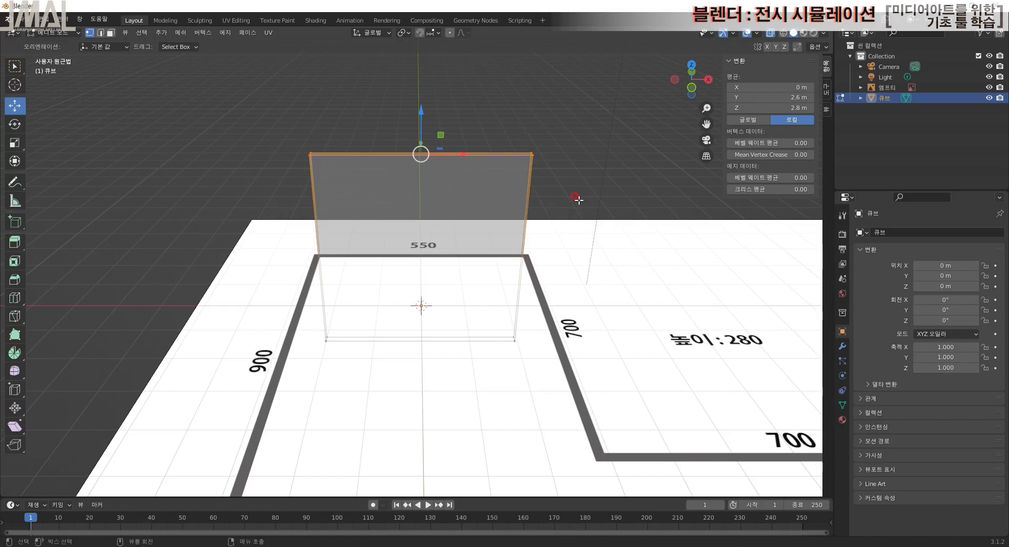
- Select the wall's bottom vertices and set their local Z position to 0 m
{"action": "middle_click_drag", "start_coordinate": [547, 237], "coordinate": [557, 376]}
{"action": "left_click_drag", "start_coordinate": [569, 414], "coordinate": [314, 358]}
{"action": "left_click", "coordinate": [797, 111]}
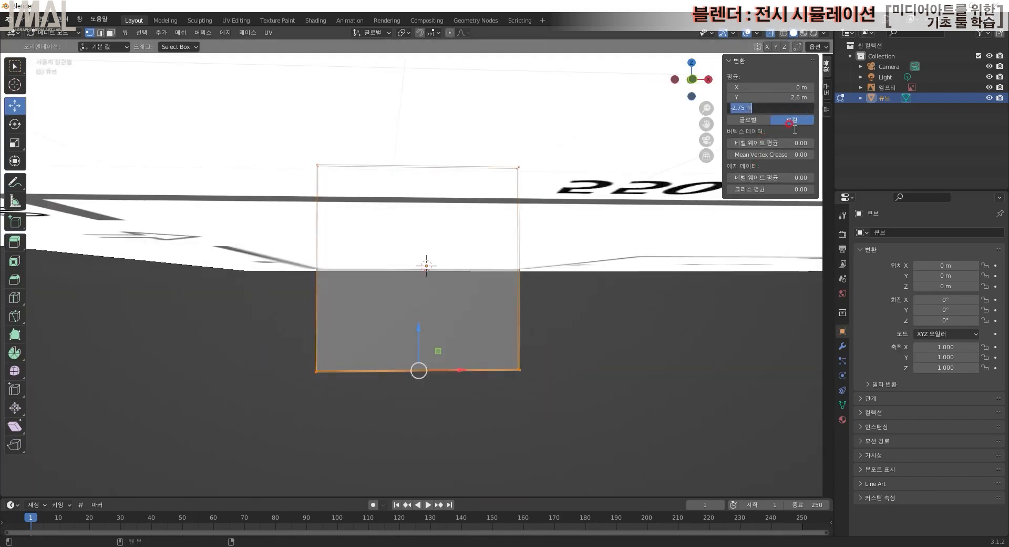
{"action": "type", "text": "0"}
{"action": "key", "text": "Return"}
- In face select mode, extrude the wall's end face on the 700 side outward by 0.2 m
{"action": "middle_click_drag", "start_coordinate": [589, 294], "coordinate": [362, 246]}
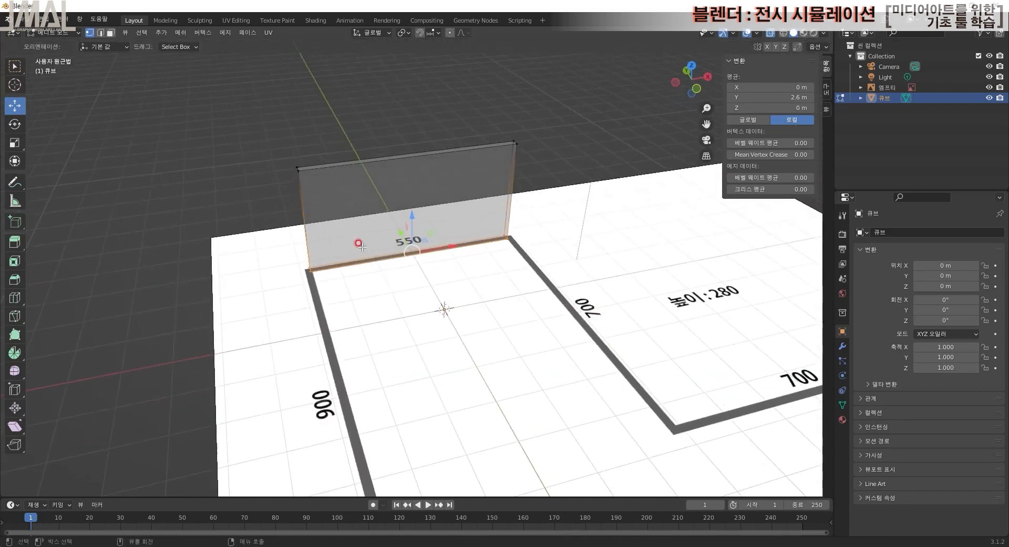
{"action": "middle_click_drag", "start_coordinate": [496, 277], "coordinate": [533, 268]}
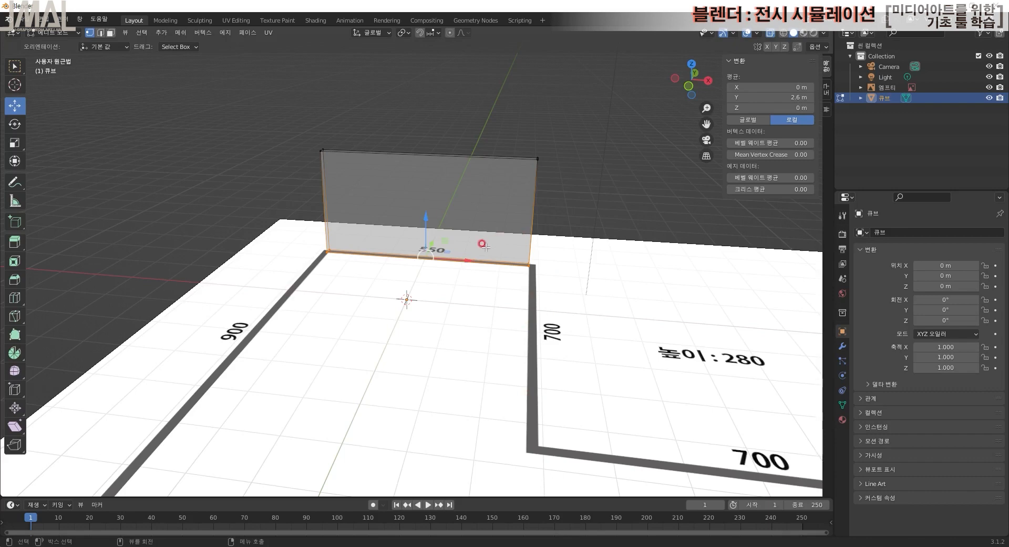
{"action": "middle_click_drag", "start_coordinate": [484, 246], "coordinate": [236, 102]}
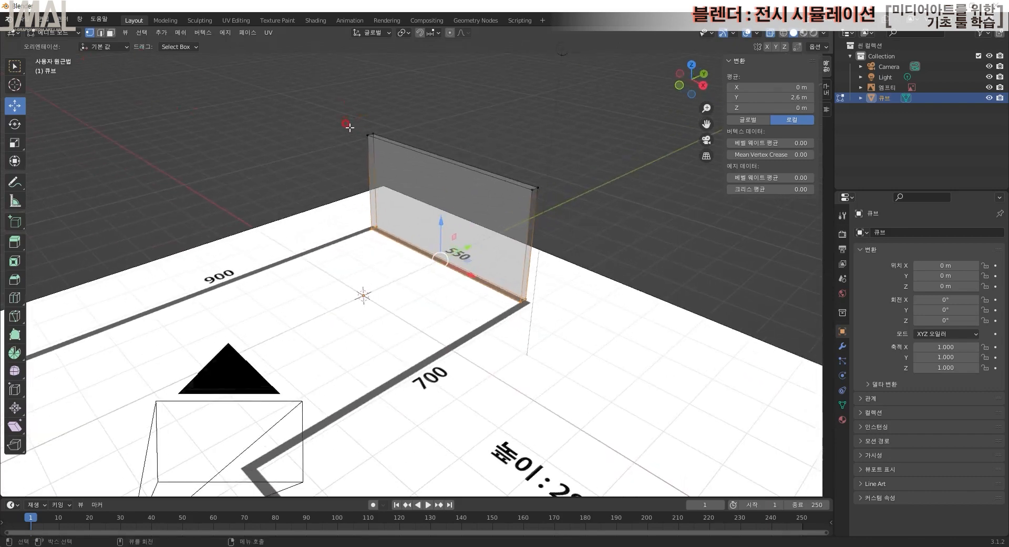
{"action": "key", "text": "3"}
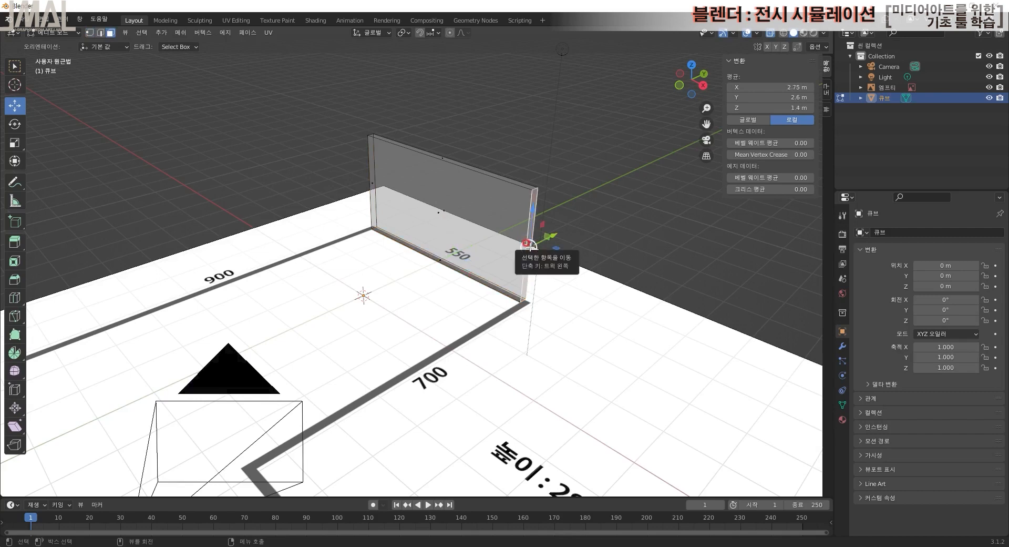
{"action": "left_click", "coordinate": [529, 245]}
{"action": "key", "text": "e"}
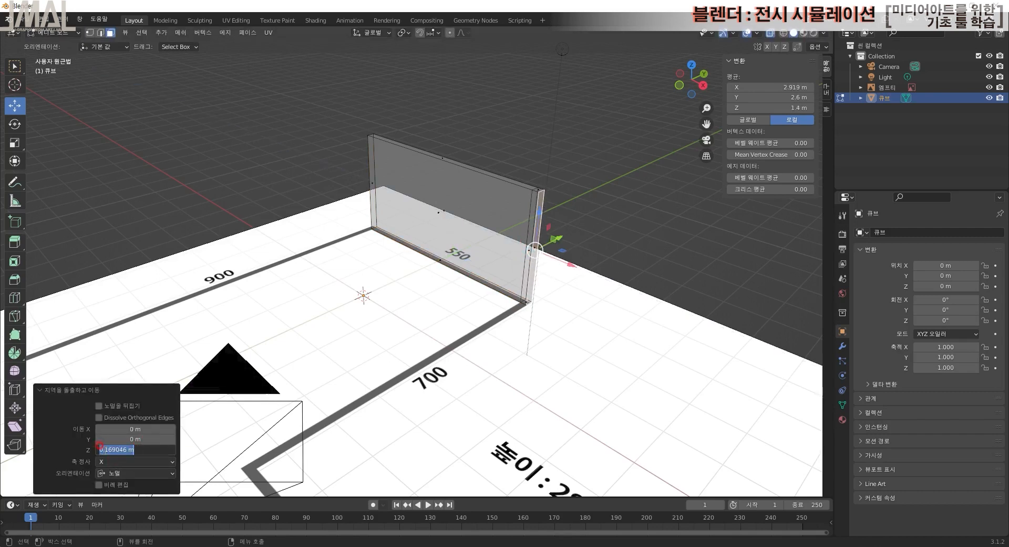
{"action": "key", "text": "Return"}
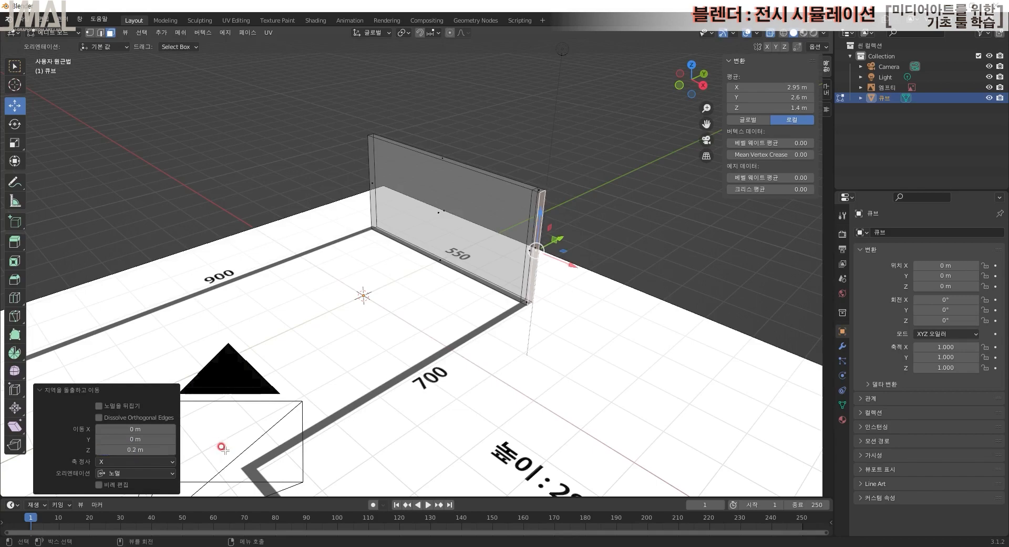
- Turn off X-ray and extrude the wall from the new corner block along both 700 lines, about 7 m each, with a corner block between them
{"action": "middle_click_drag", "start_coordinate": [400, 306], "coordinate": [440, 327]}
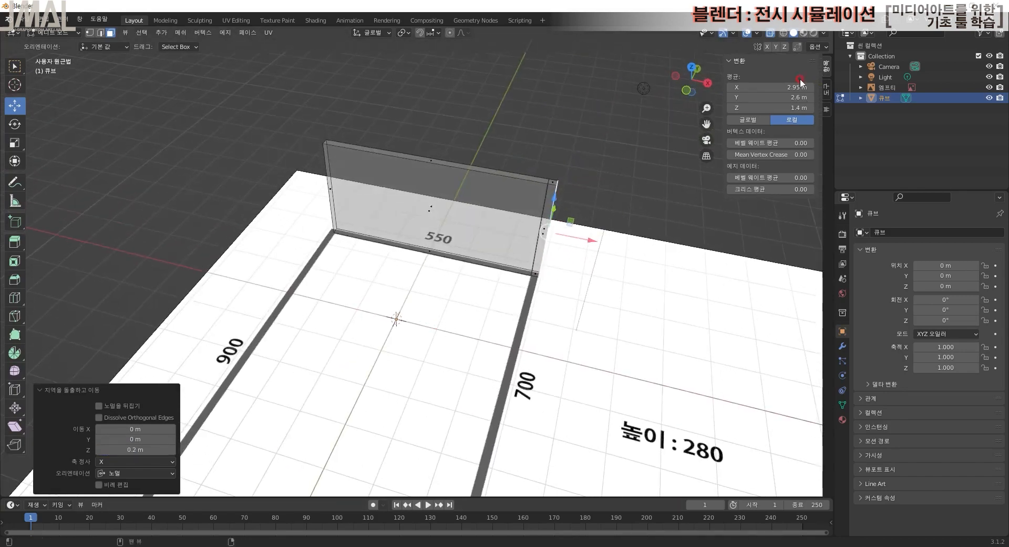
{"action": "left_click", "coordinate": [771, 33]}
{"action": "middle_click_drag", "start_coordinate": [507, 290], "coordinate": [526, 284]}
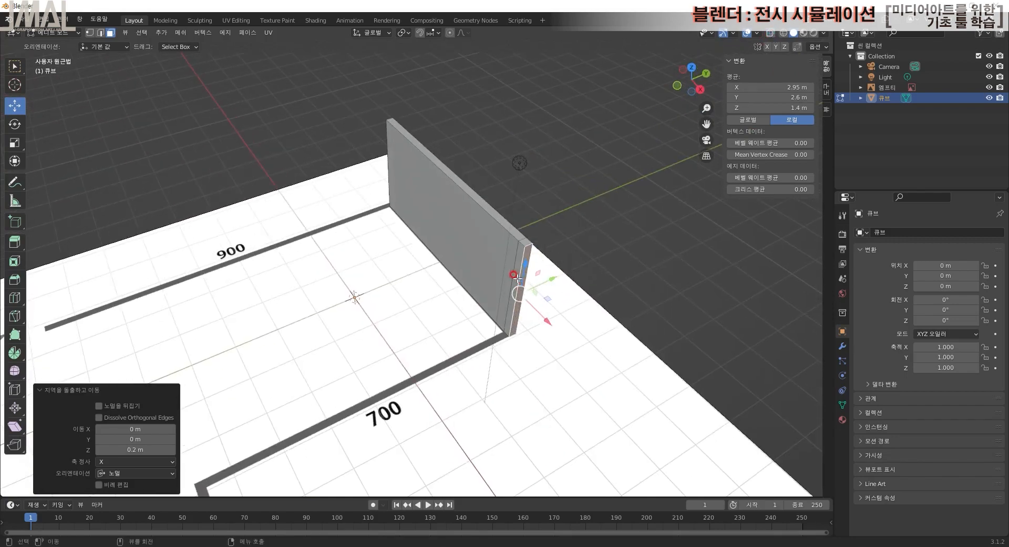
{"action": "left_click", "coordinate": [518, 279]}
{"action": "middle_click_drag", "start_coordinate": [493, 351], "coordinate": [521, 300], "text": "shift"}
{"action": "key", "text": "e"}
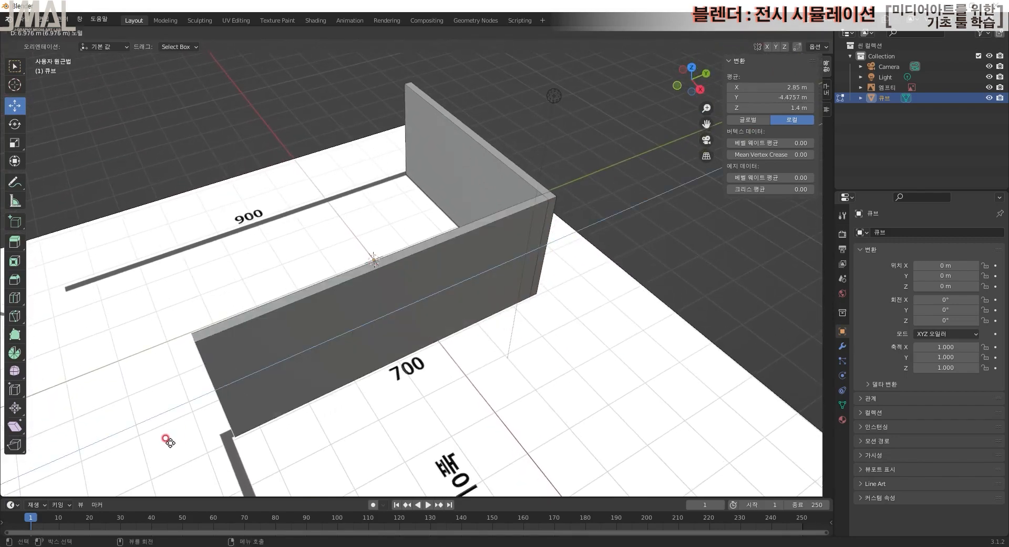
{"action": "left_click", "coordinate": [177, 443]}
{"action": "middle_click_drag", "start_coordinate": [177, 443], "coordinate": [222, 449]}
{"action": "left_click", "coordinate": [472, 440]}
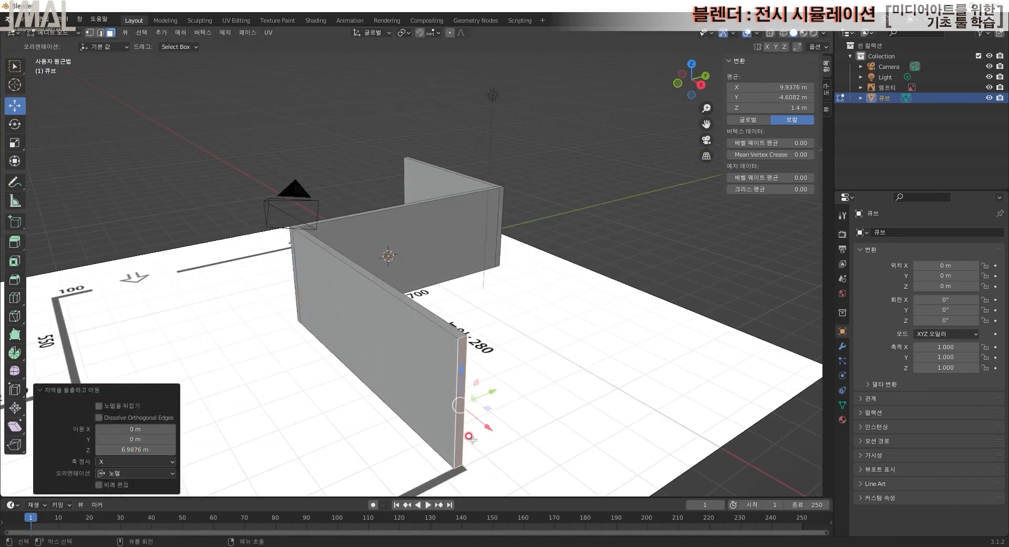
- Continue extruding the wall along the 650 line and the adjoining 350 line, the latter about 3.39 m, adding corner blocks at the turns
{"action": "key", "text": "e"}
{"action": "left_click", "coordinate": [476, 440]}
{"action": "scroll", "coordinate": [443, 379], "scroll_direction": "down", "scroll_amount": 3}
{"action": "left_click", "coordinate": [487, 357]}
{"action": "key", "text": "e"}
{"action": "left_click", "coordinate": [339, 415]}
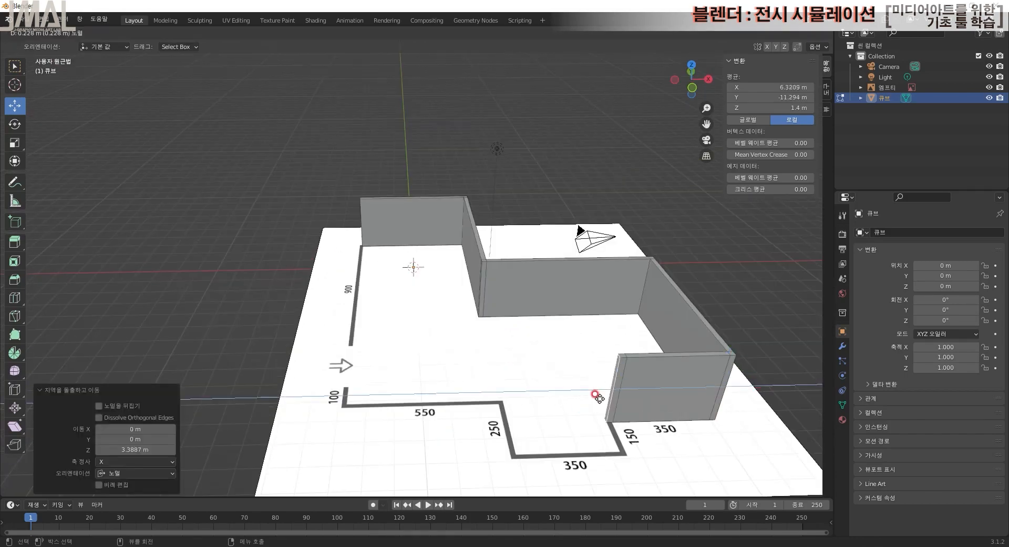
- Extrude the wall around the recess along the 150, 350 and 250 lines and on along the 550 line, with corner blocks at each turn
{"action": "left_click", "coordinate": [611, 398]}
{"action": "key", "text": "e"}
{"action": "left_click", "coordinate": [515, 434]}
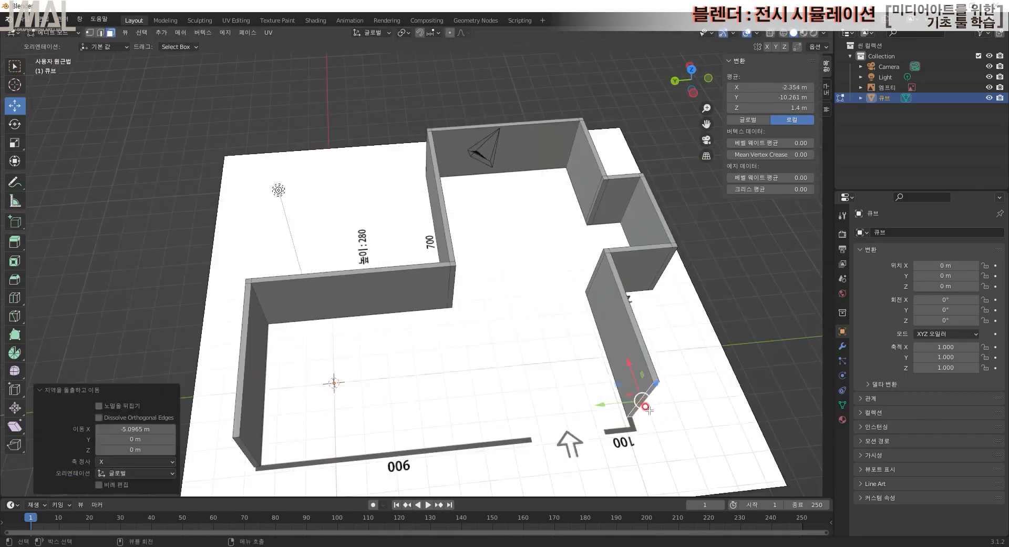
- Extrude the short 100 wall and, from the first wall's free end, the 900 wall about 9.17 m, finishing in Object Mode
{"action": "left_click", "coordinate": [244, 445]}
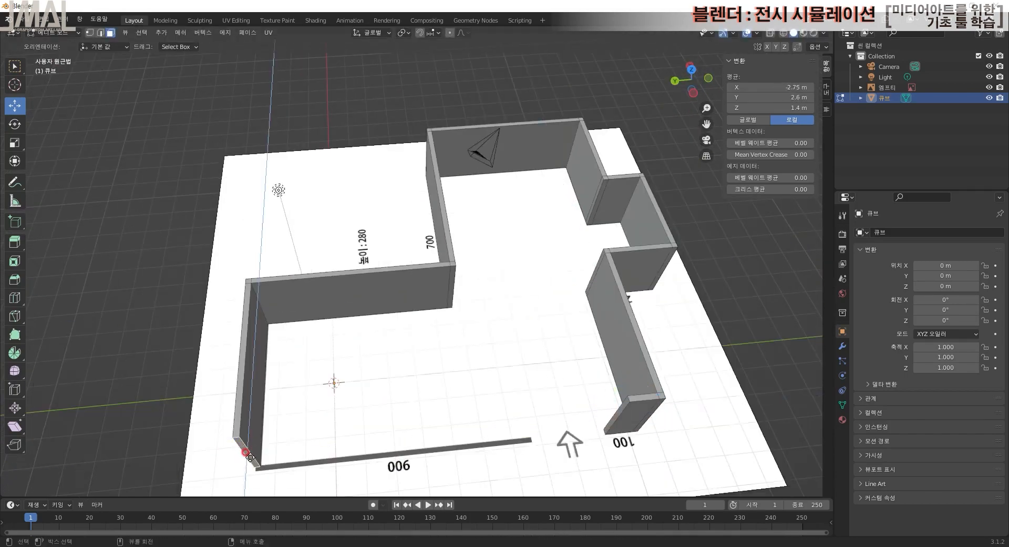
{"action": "left_click", "coordinate": [425, 359]}
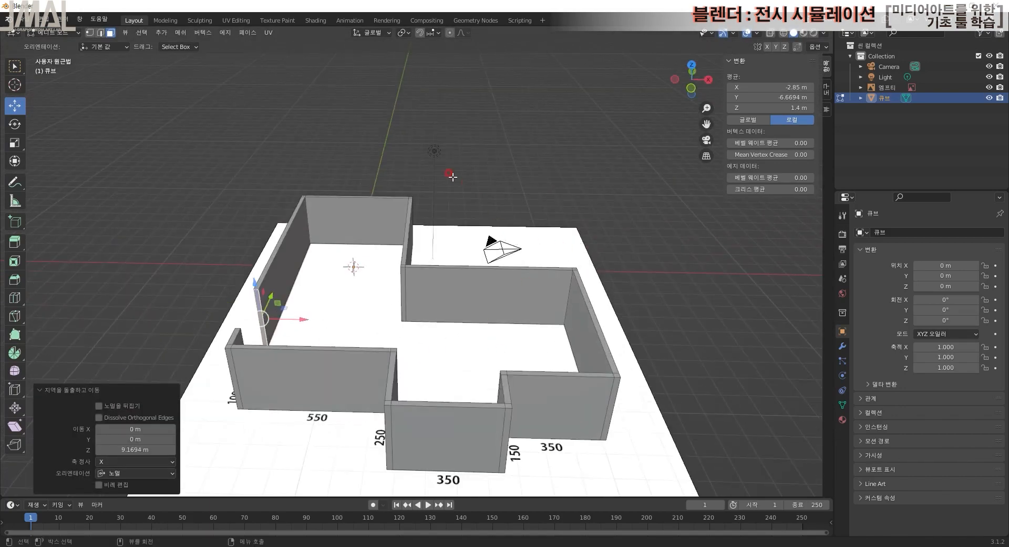
{"action": "key", "text": "Tab"}
- Add a plane mesh and move it to the corner of the 550 and 900 walls, at about X -2.34 m, Y 1.86 m
{"action": "mouse_move", "coordinate": [571, 342]}
{"action": "middle_mouse_down"}
{"action": "mouse_move", "coordinate": [683, 354]}
{"action": "mouse_move", "coordinate": [595, 317]}
{"action": "mouse_move", "coordinate": [536, 326]}
{"action": "mouse_move", "coordinate": [604, 349]}
{"action": "mouse_move", "coordinate": [561, 354]}
{"action": "middle_mouse_up"}
{"action": "scroll", "coordinate": [462, 308], "scroll_direction": "up", "scroll_amount": 4}
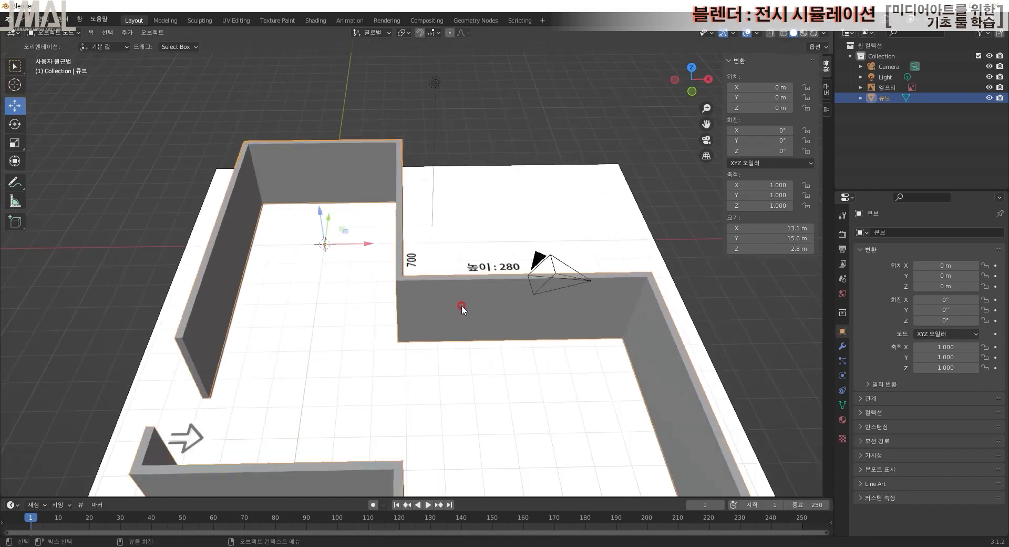
{"action": "middle_click_drag", "start_coordinate": [498, 322], "coordinate": [482, 348]}
{"action": "scroll", "coordinate": [472, 318], "scroll_direction": "up", "scroll_amount": 4}
{"action": "scroll", "coordinate": [482, 348], "scroll_direction": "down", "scroll_amount": 4}
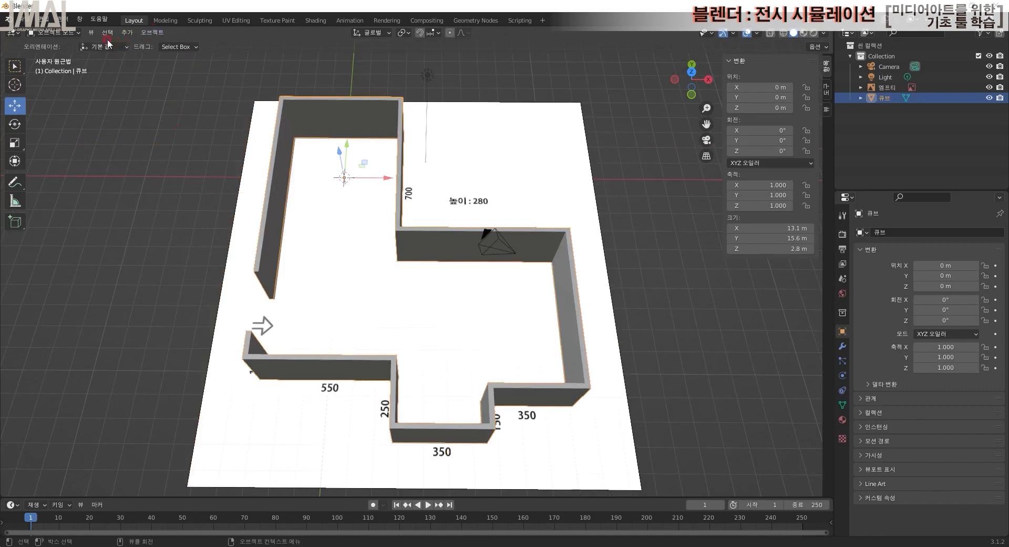
{"action": "left_click", "coordinate": [126, 33]}
{"action": "mouse_move", "coordinate": [159, 76]}
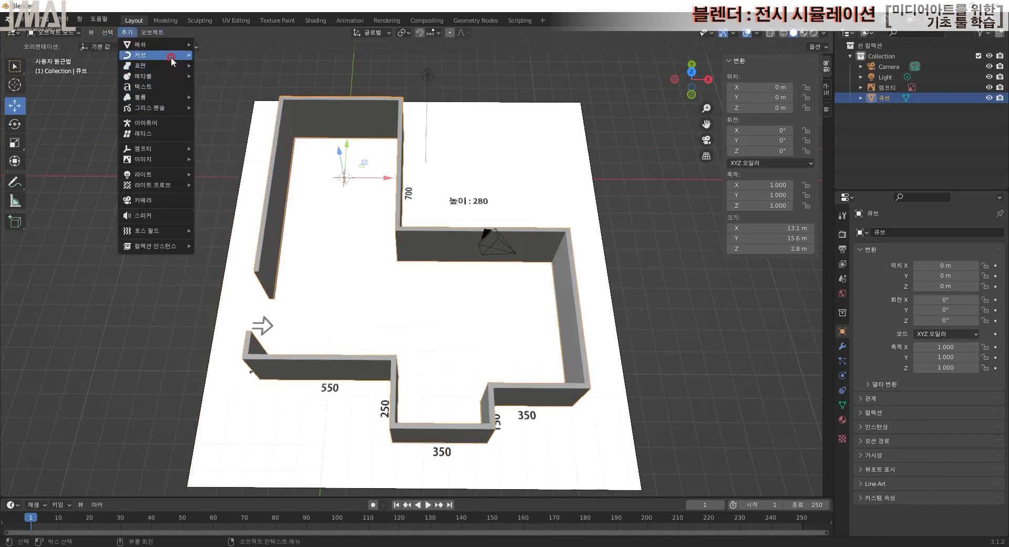
{"action": "mouse_move", "coordinate": [176, 45]}
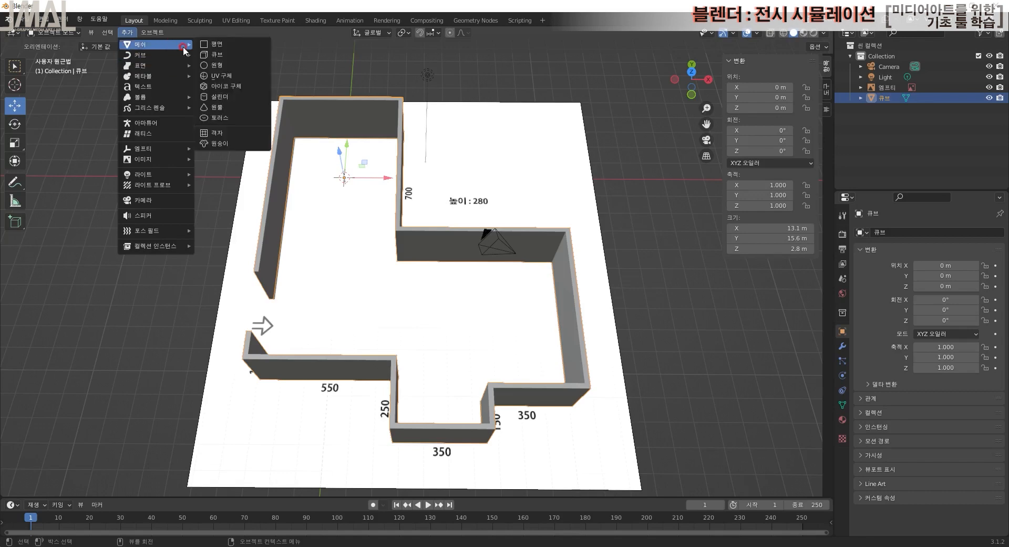
{"action": "left_click", "coordinate": [238, 44]}
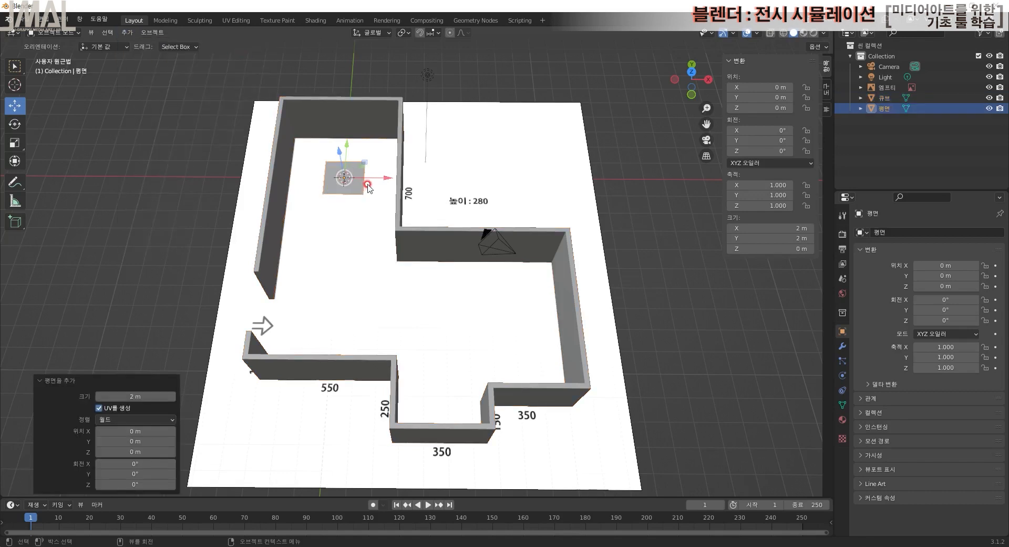
{"action": "middle_click_drag", "start_coordinate": [374, 206], "coordinate": [334, 150]}
{"action": "left_click_drag", "start_coordinate": [340, 143], "coordinate": [282, 106]}
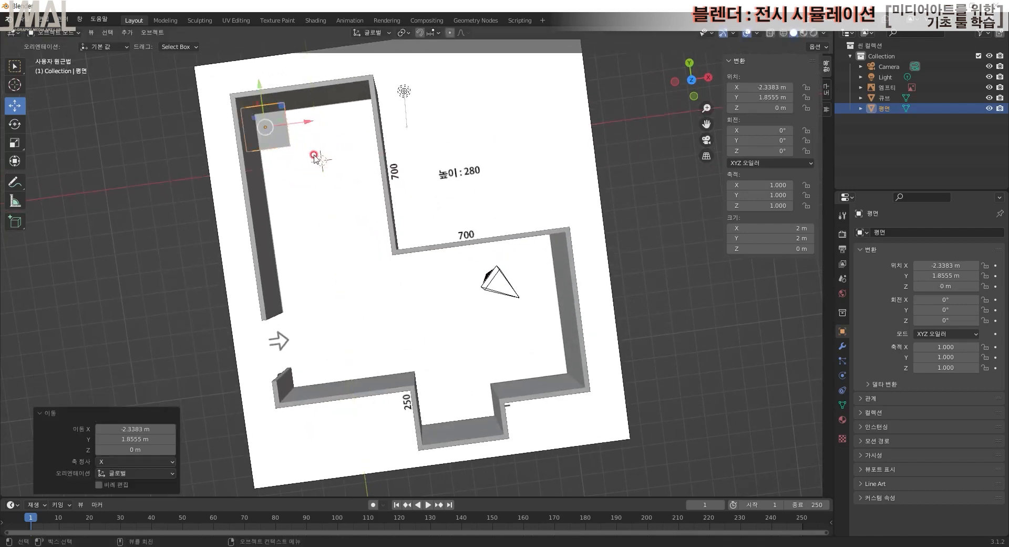
- In Edit Mode, move the plane's edge facing the 700 wall about 4.38 m along X to reach under that wall
{"action": "key", "text": "Tab"}
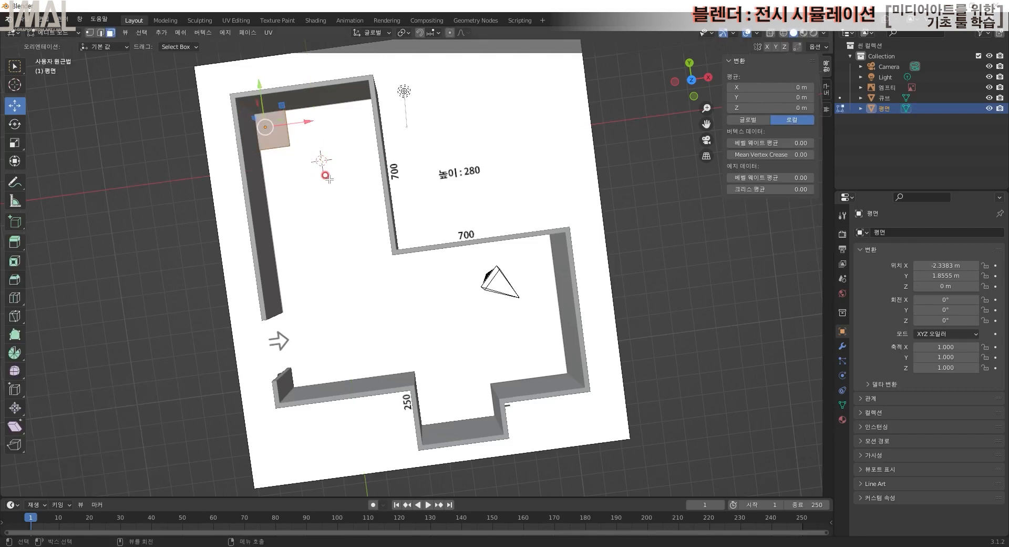
{"action": "key", "text": "2"}
{"action": "left_click", "coordinate": [288, 137]}
{"action": "left_click_drag", "start_coordinate": [318, 124], "coordinate": [413, 124]}
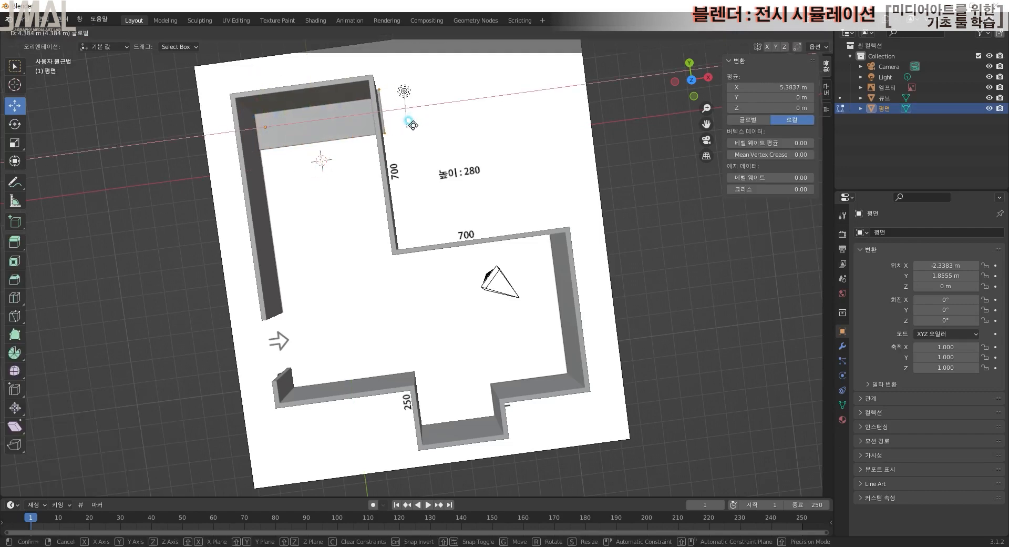
- Extrude the plane's edges along Y and sideways to floor the whole room, and move the cross edge about -5.09 m along Y to the inner corner
{"action": "left_click", "coordinate": [339, 140]}
{"action": "key", "text": "e"}
{"action": "key", "text": "y"}
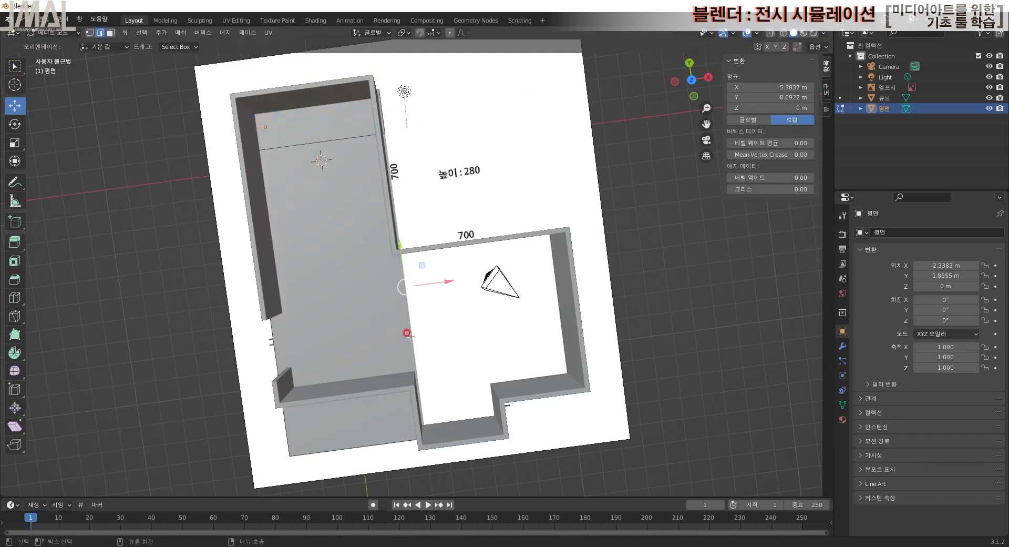
{"action": "left_click", "coordinate": [349, 109]}
{"action": "middle_click_drag", "start_coordinate": [349, 108], "coordinate": [498, 320]}
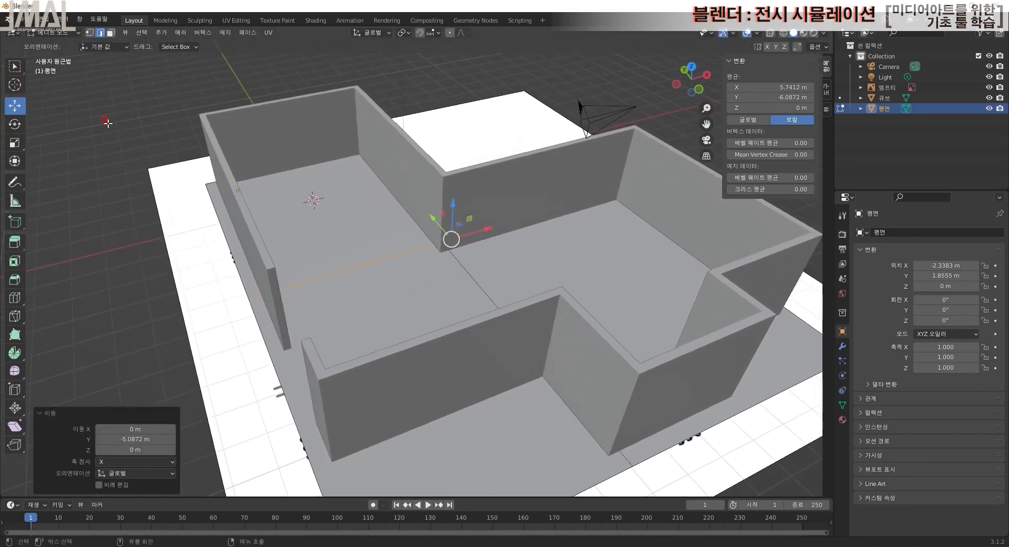
- Deselect the floor plane's edges, return to Object Mode, and check the floor's fit against the walls from several angles
{"action": "left_click", "coordinate": [24, 72]}
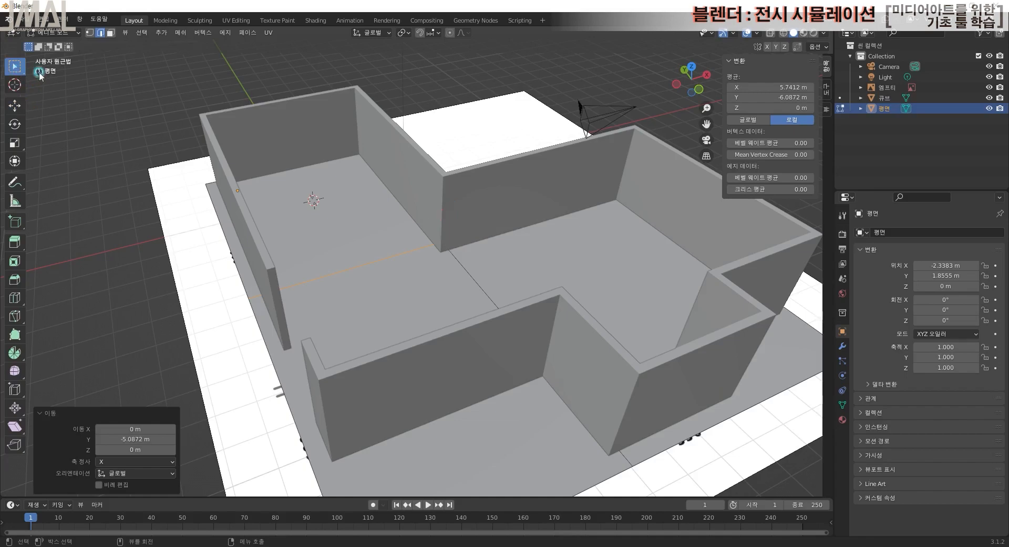
{"action": "left_click", "coordinate": [198, 134]}
{"action": "middle_click_drag", "start_coordinate": [605, 280], "coordinate": [476, 373]}
{"action": "left_click", "coordinate": [513, 391]}
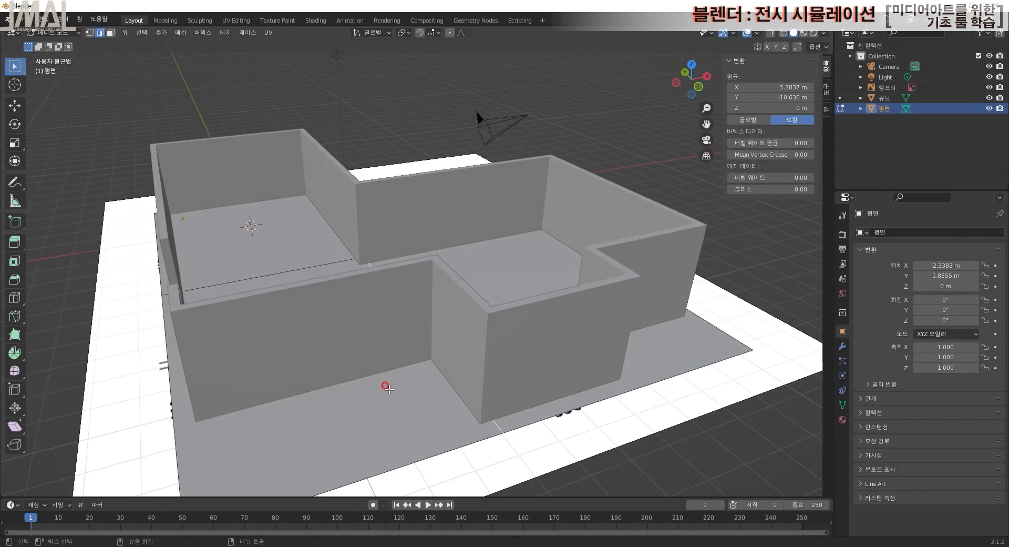
{"action": "key", "text": "Tab"}
{"action": "left_click", "coordinate": [496, 419]}
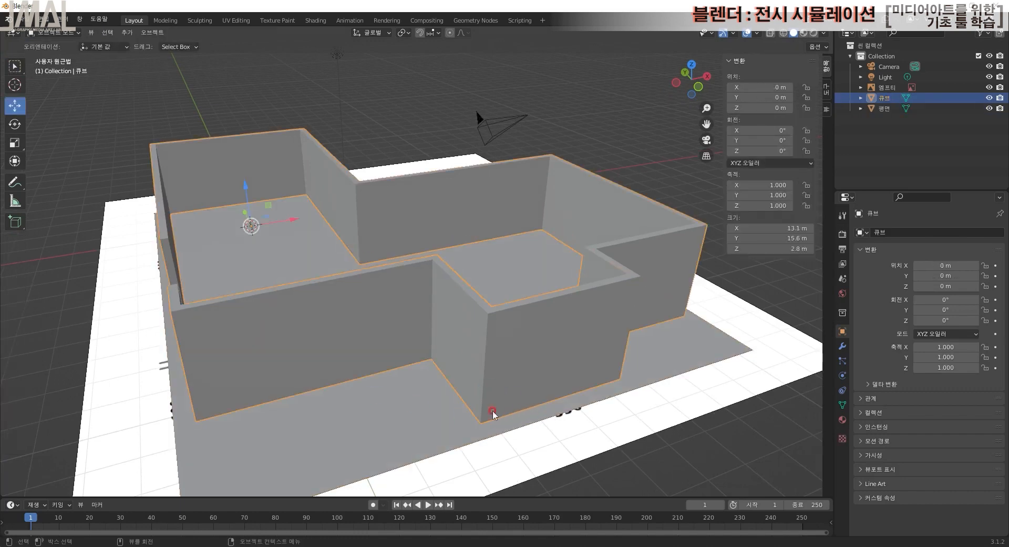
{"action": "left_click", "coordinate": [401, 406]}
{"action": "middle_click_drag", "start_coordinate": [551, 394], "coordinate": [547, 455]}
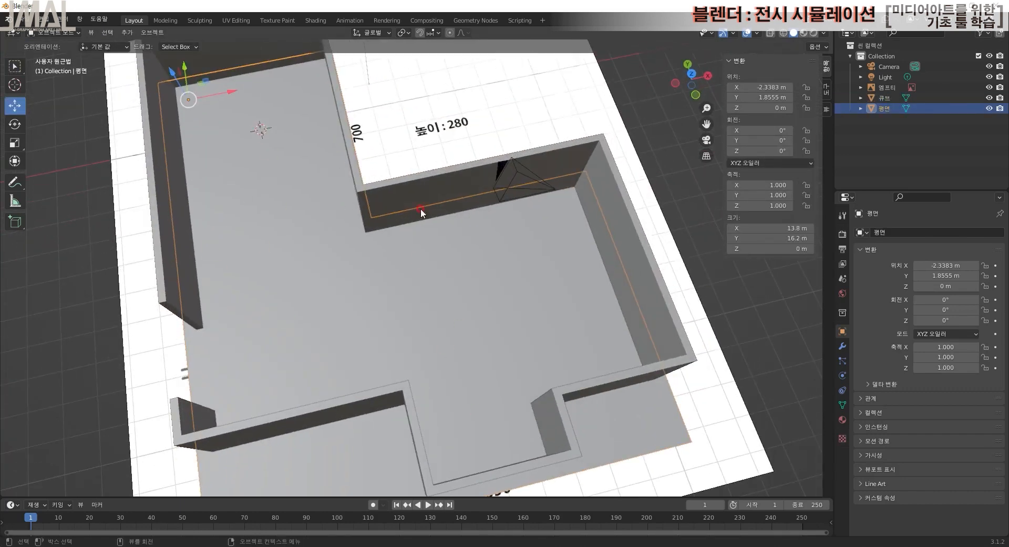
{"action": "middle_click_drag", "start_coordinate": [409, 313], "coordinate": [389, 343]}
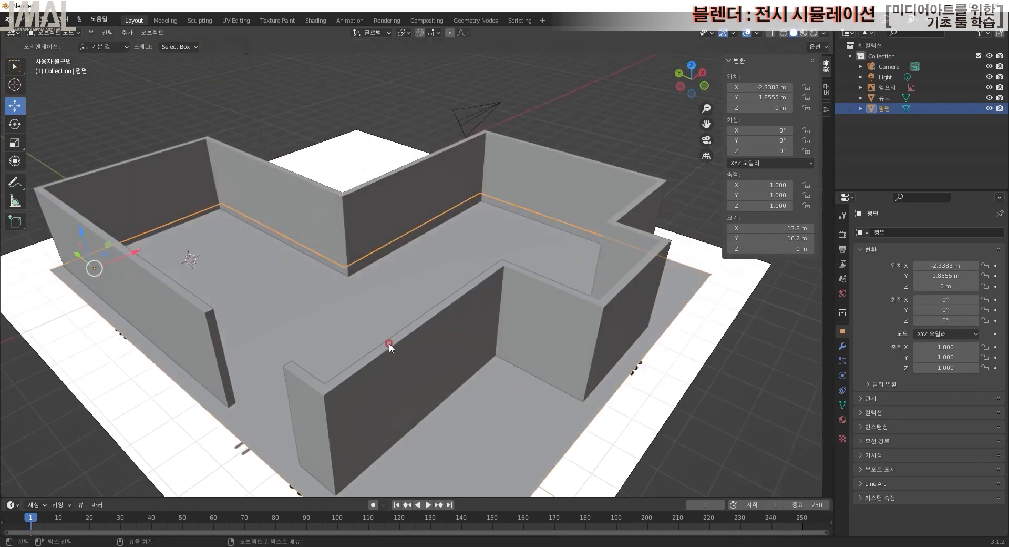
- Select the floor plan reference image object and hide it in the viewport
{"action": "left_click", "coordinate": [489, 403]}
{"action": "middle_click_drag", "start_coordinate": [480, 388], "coordinate": [544, 175]}
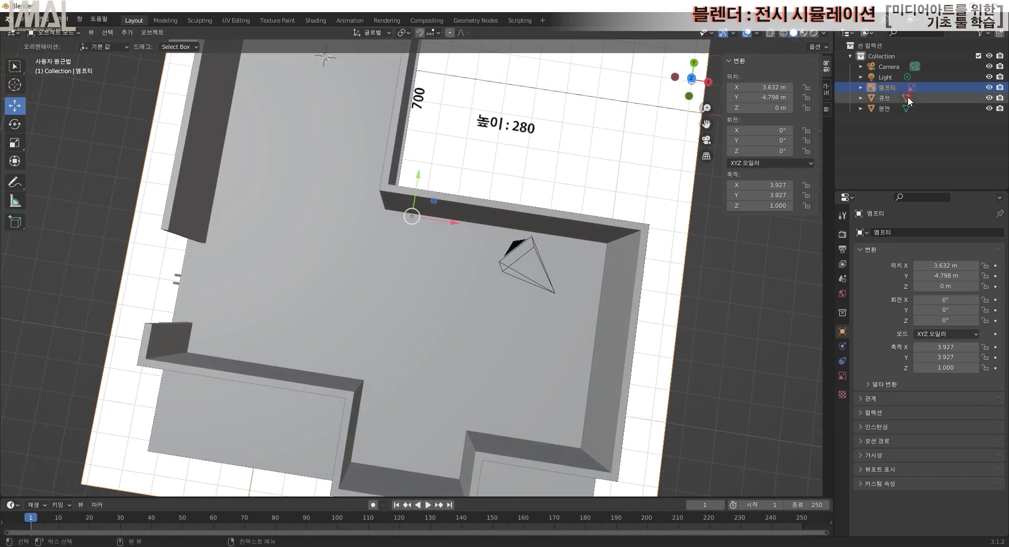
{"action": "left_click", "coordinate": [989, 88]}
- In the wall object's Edit Mode, bevel the vertical inner corner edge at about X 2.75 m, Y -4.71 m with a width of about 0.018 m
{"action": "middle_click_drag", "start_coordinate": [628, 328], "coordinate": [630, 263]}
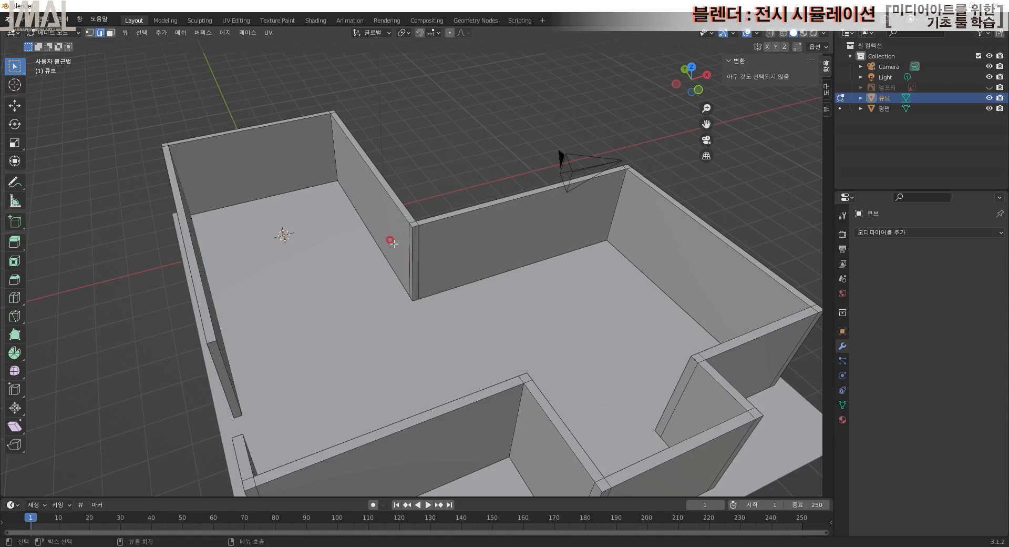
{"action": "scroll", "coordinate": [393, 243], "scroll_direction": "up", "scroll_amount": 5}
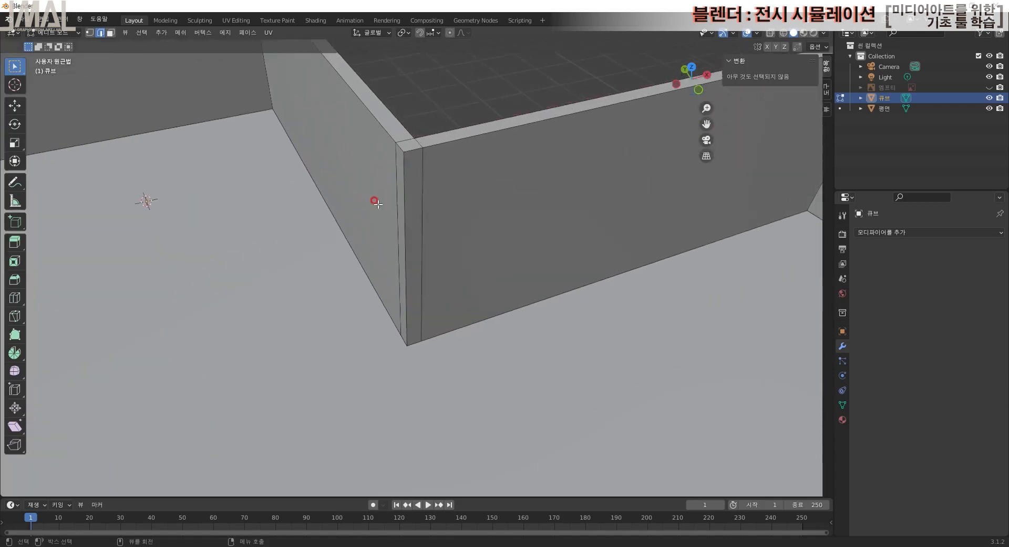
{"action": "left_click", "coordinate": [402, 223]}
{"action": "middle_click_drag", "start_coordinate": [408, 225], "coordinate": [218, 190]}
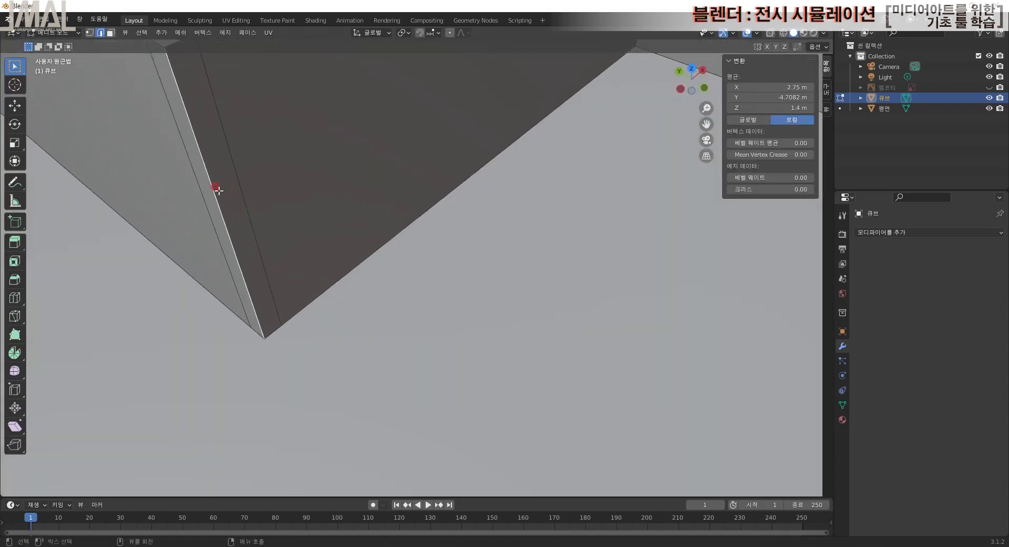
{"action": "left_click", "coordinate": [16, 279]}
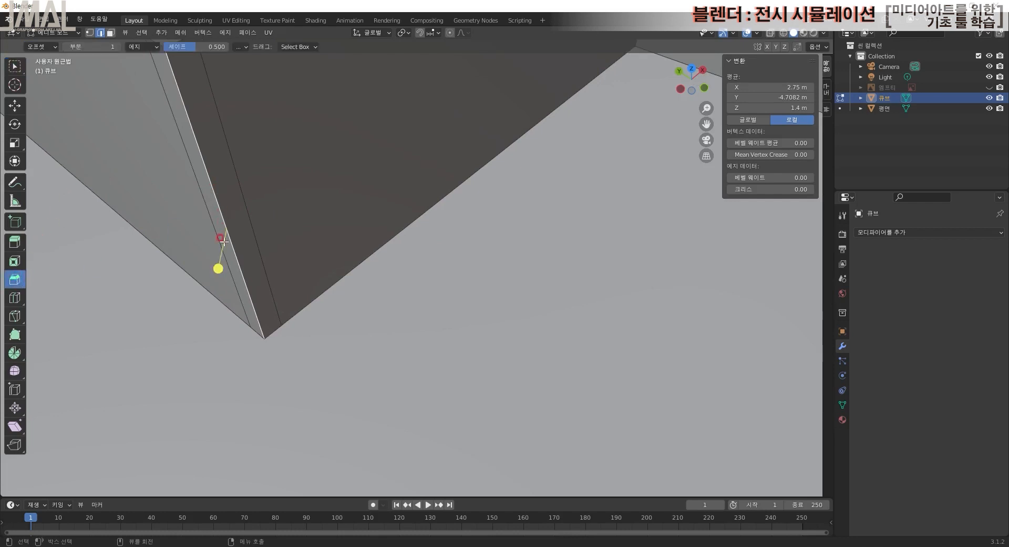
{"action": "mouse_move", "coordinate": [218, 269]}
{"action": "left_mouse_down"}
{"action": "mouse_move", "coordinate": [210, 279]}
{"action": "mouse_move", "coordinate": [218, 274]}
{"action": "left_mouse_up"}
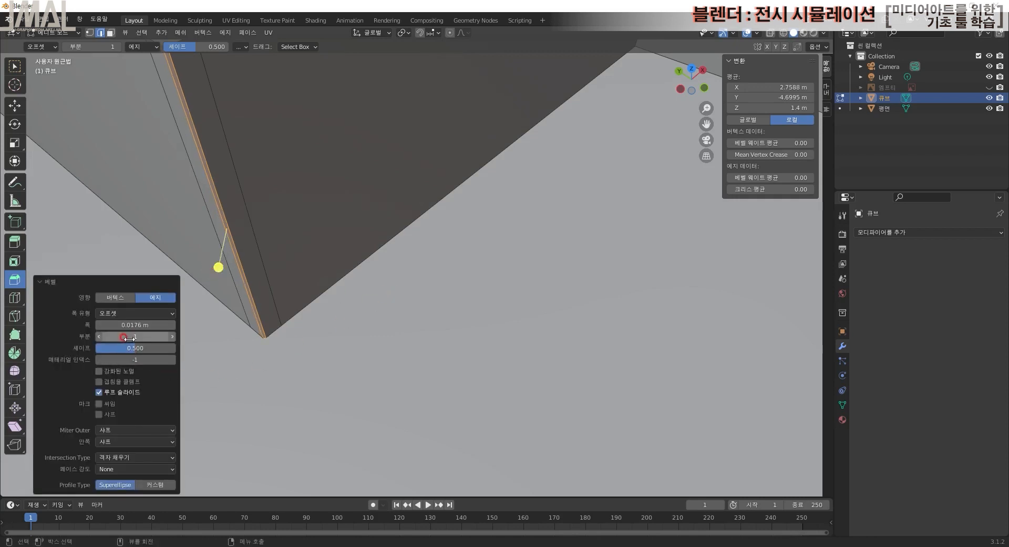
{"action": "left_click", "coordinate": [395, 348]}
- Bevel the vertical wall corner edge at about X 2.93 m, Y -10.17 m with a width of about 0.022 m and 4 segments
{"action": "middle_click_drag", "start_coordinate": [401, 345], "coordinate": [2, 327]}
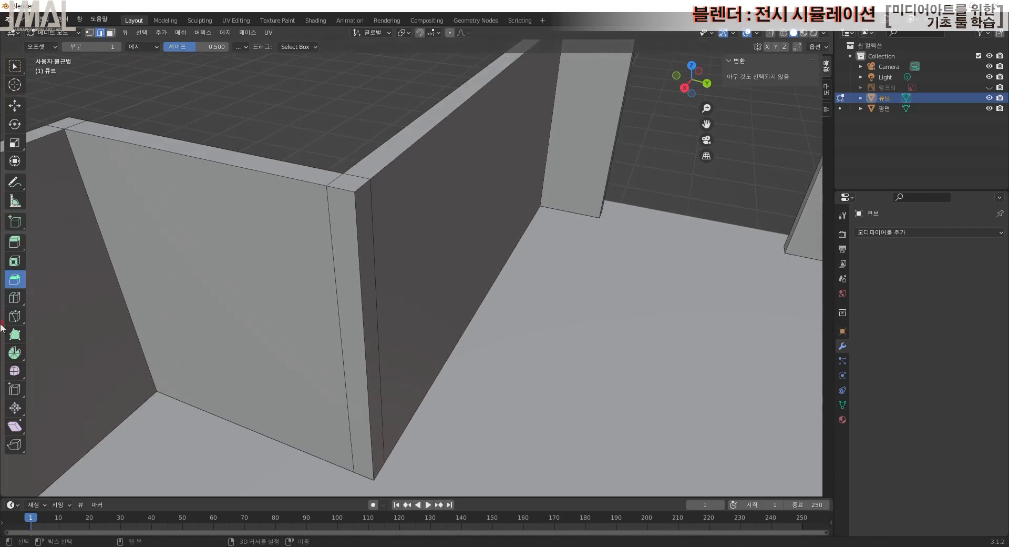
{"action": "left_click", "coordinate": [364, 345]}
{"action": "scroll", "coordinate": [408, 404], "scroll_direction": "up", "scroll_amount": 2}
{"action": "left_click_drag", "start_coordinate": [367, 425], "coordinate": [372, 433]}
{"action": "left_click_drag", "start_coordinate": [135, 336], "coordinate": [156, 336]}
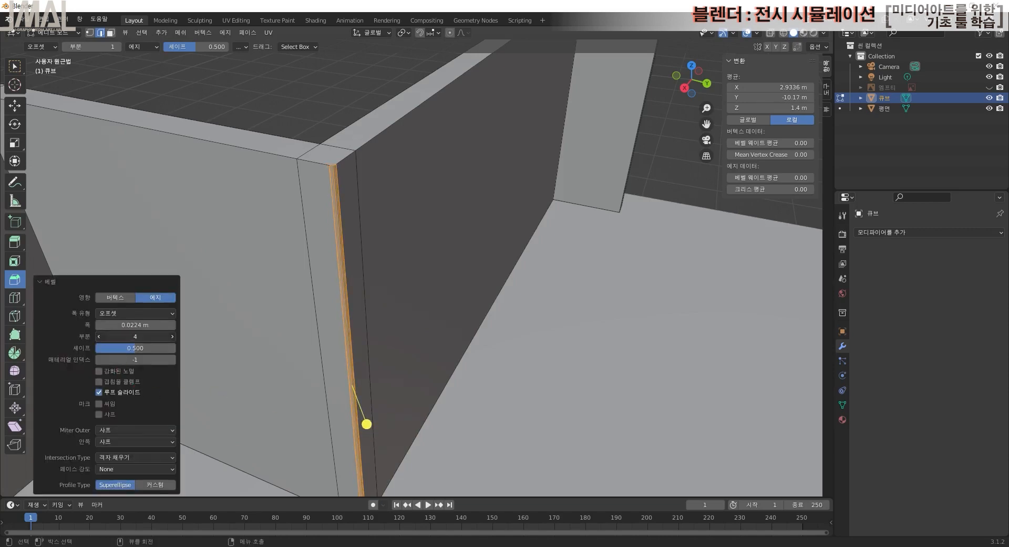
{"action": "left_click", "coordinate": [528, 370]}
- Bevel the vertical wall corner edge at about X 6.35 m, Y -11.19 m with a width of about 0.047 m and 6 segments
{"action": "scroll", "coordinate": [533, 379], "scroll_direction": "down", "scroll_amount": 5}
{"action": "middle_click_drag", "start_coordinate": [541, 381], "coordinate": [152, 195]}
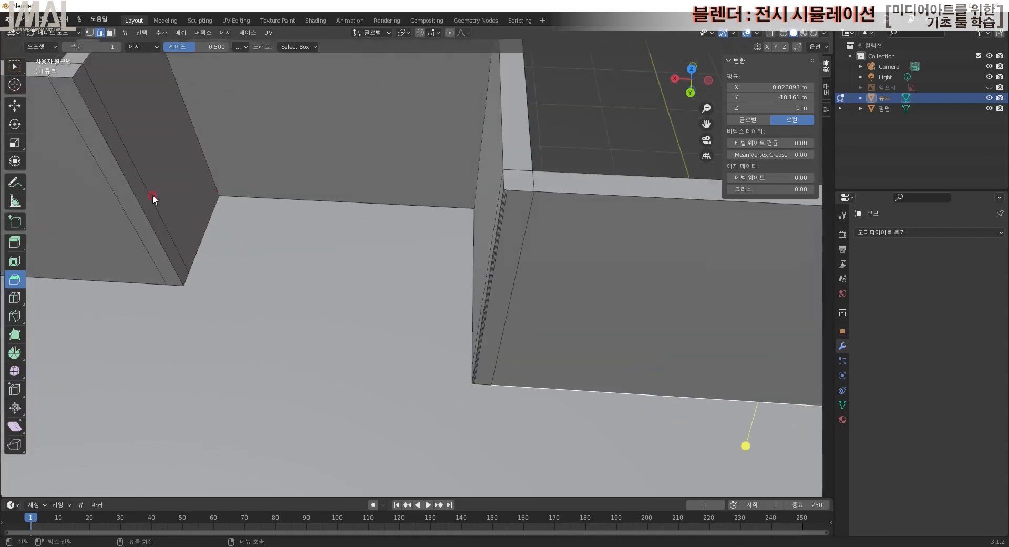
{"action": "left_click", "coordinate": [137, 202]}
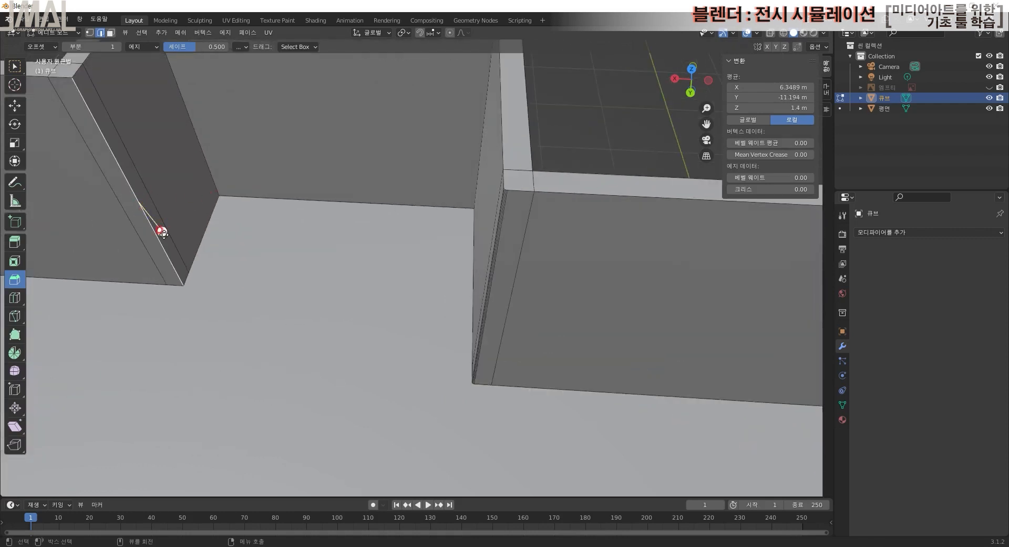
{"action": "left_click_drag", "start_coordinate": [161, 231], "coordinate": [167, 240]}
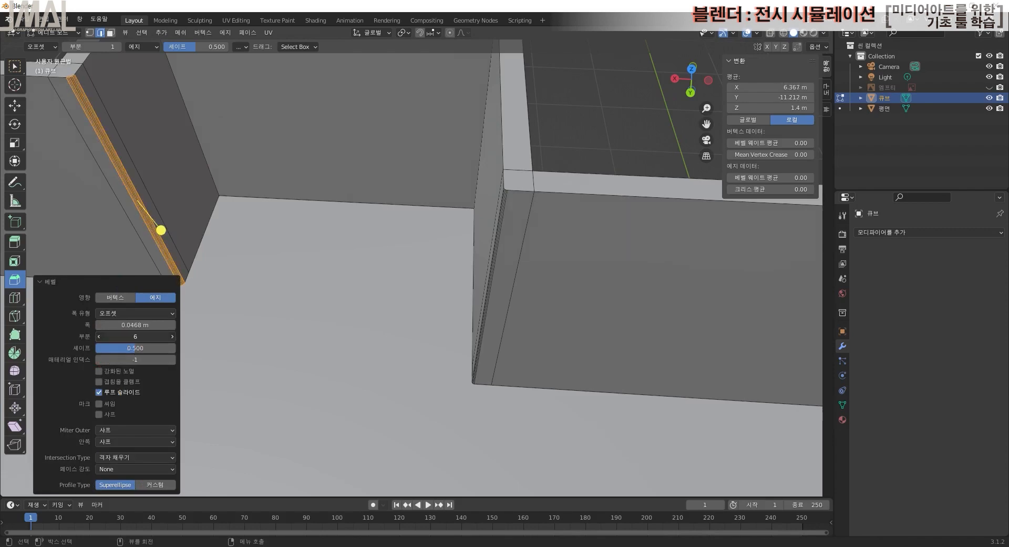
{"action": "scroll", "coordinate": [441, 345], "scroll_direction": "down", "scroll_amount": 5}
{"action": "middle_click_drag", "start_coordinate": [475, 367], "coordinate": [503, 271]}
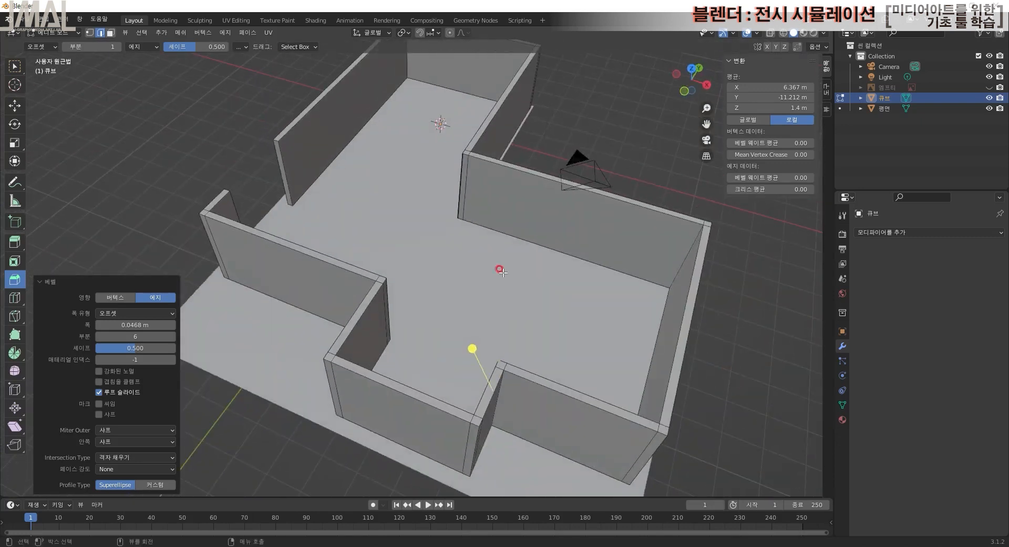
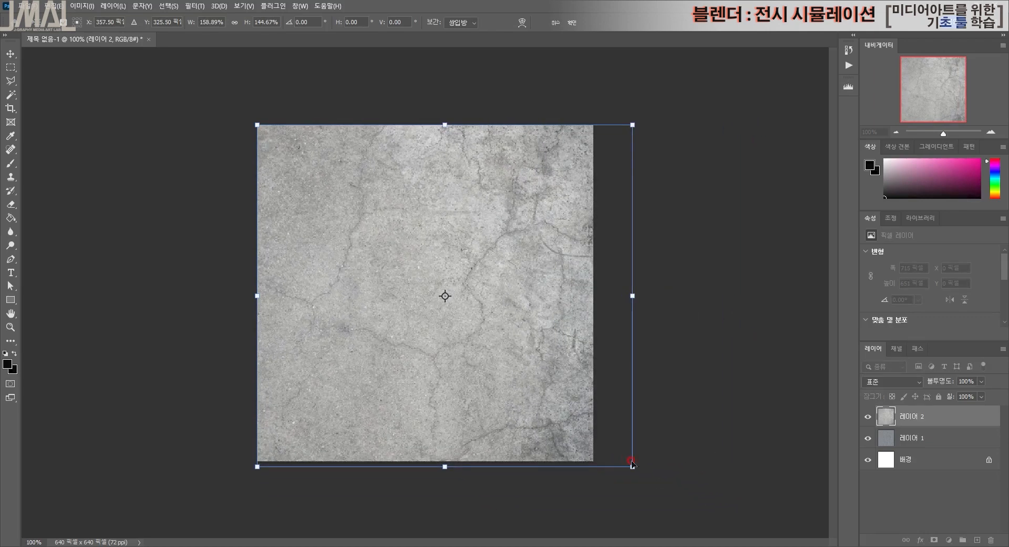
- In Photoshop, commit the cracked concrete layer's scaling at 158.89% by 144.67% and set its opacity to 47%
{"action": "key", "text": "Return"}
{"action": "left_click", "coordinate": [979, 385]}
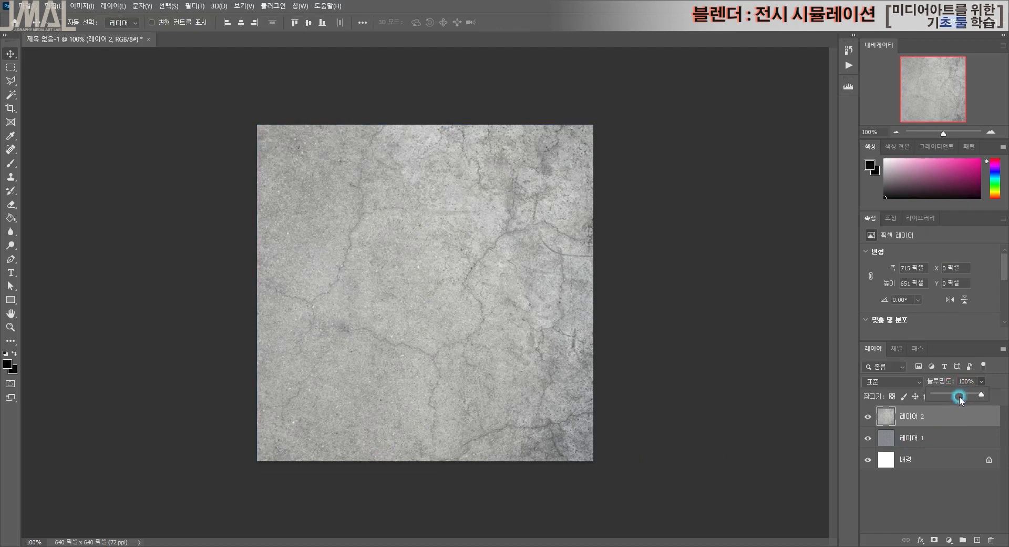
{"action": "left_click", "coordinate": [956, 394]}
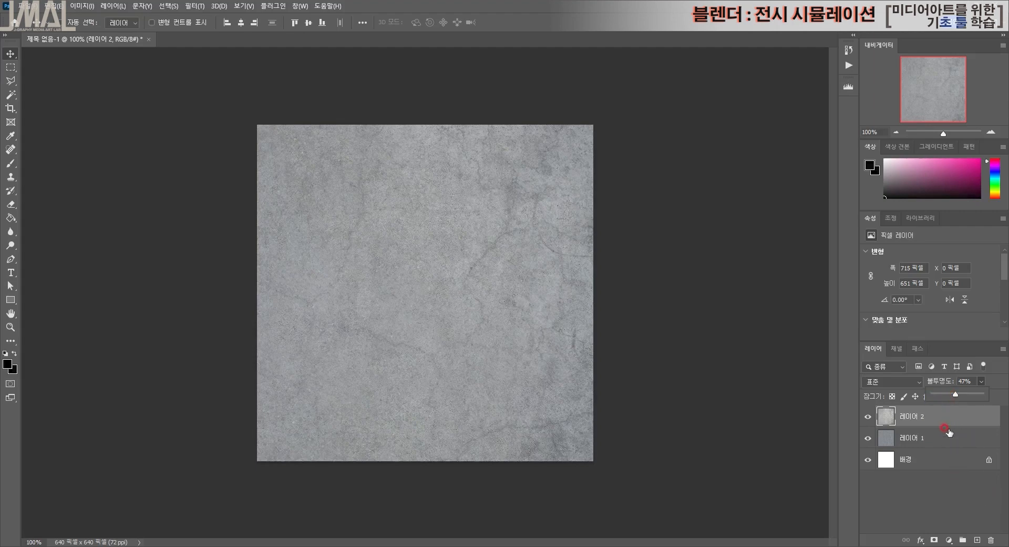
- Merge the cracked concrete layer with the plain texture layer beneath it, leaving the white background layer separate
{"action": "left_click", "coordinate": [934, 441], "text": "shift"}
{"action": "right_click", "coordinate": [933, 441]}
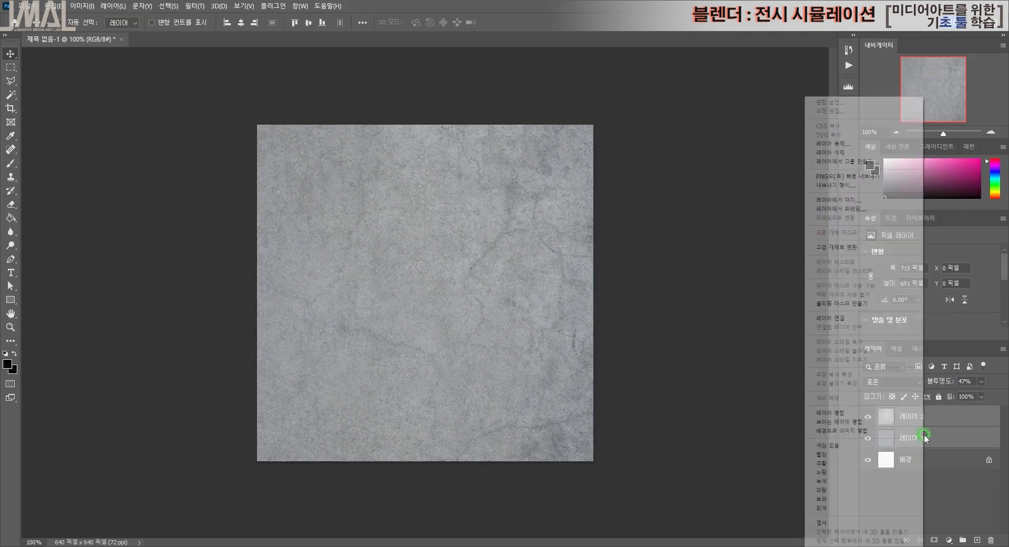
{"action": "left_click", "coordinate": [880, 411]}
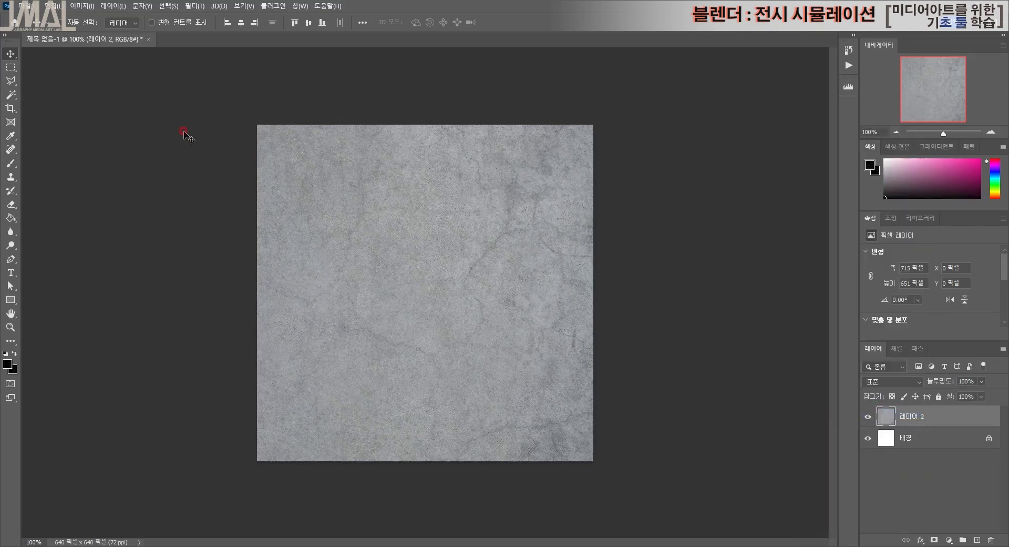
- Crop to the 640 x 640 pixel canvas to trim the merged texture's overflow
{"action": "left_click", "coordinate": [10, 108]}
{"action": "left_click", "coordinate": [332, 225]}
{"action": "double_click", "coordinate": [339, 226]}
{"action": "left_click", "coordinate": [11, 54]}
- Apply the Offset filter to the texture with +311 pixels horizontal, -365 pixels vertical and undefined areas set to wrap around
{"action": "left_click", "coordinate": [194, 6]}
{"action": "mouse_move", "coordinate": [274, 230]}
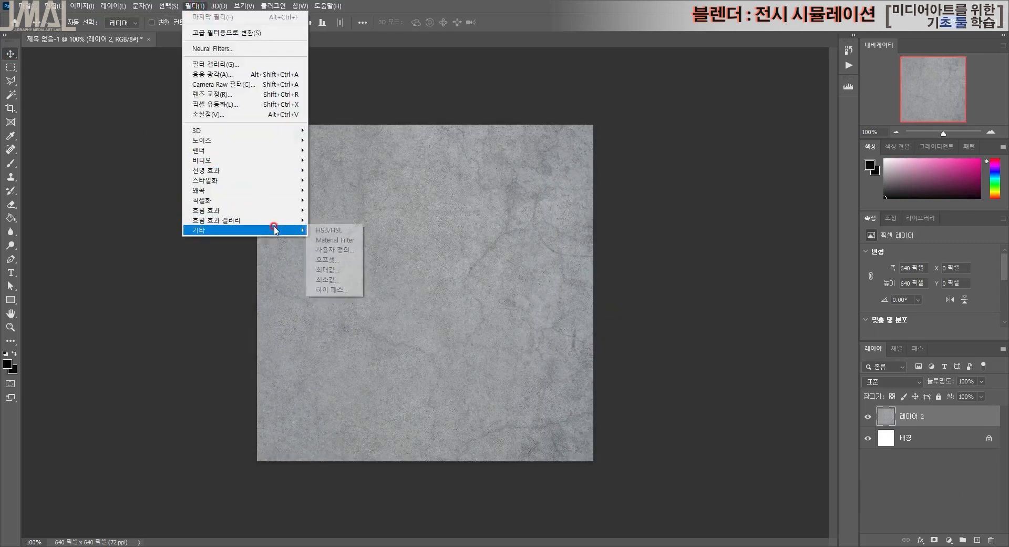
{"action": "left_click", "coordinate": [336, 260]}
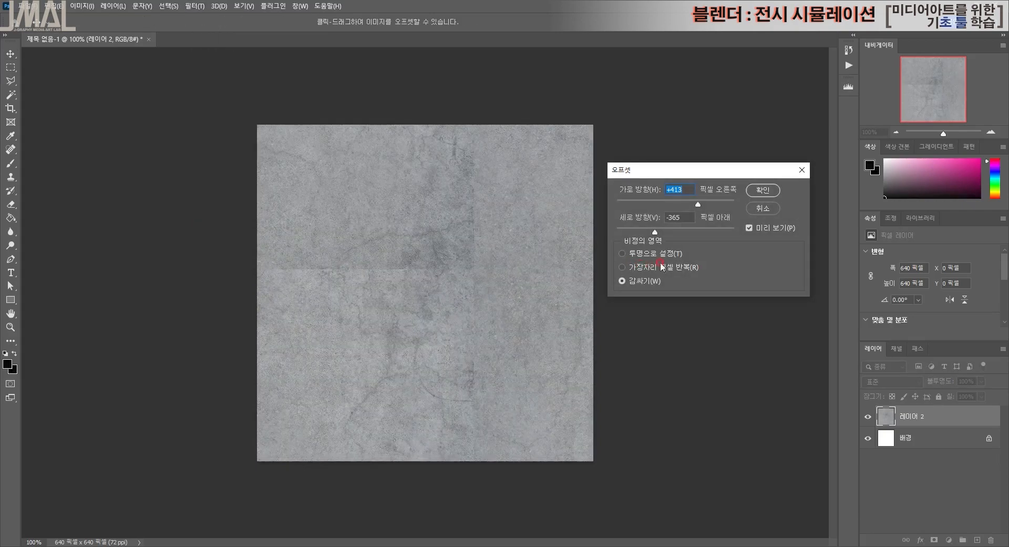
{"action": "left_click_drag", "start_coordinate": [687, 208], "coordinate": [693, 208]}
{"action": "left_click", "coordinate": [763, 190]}
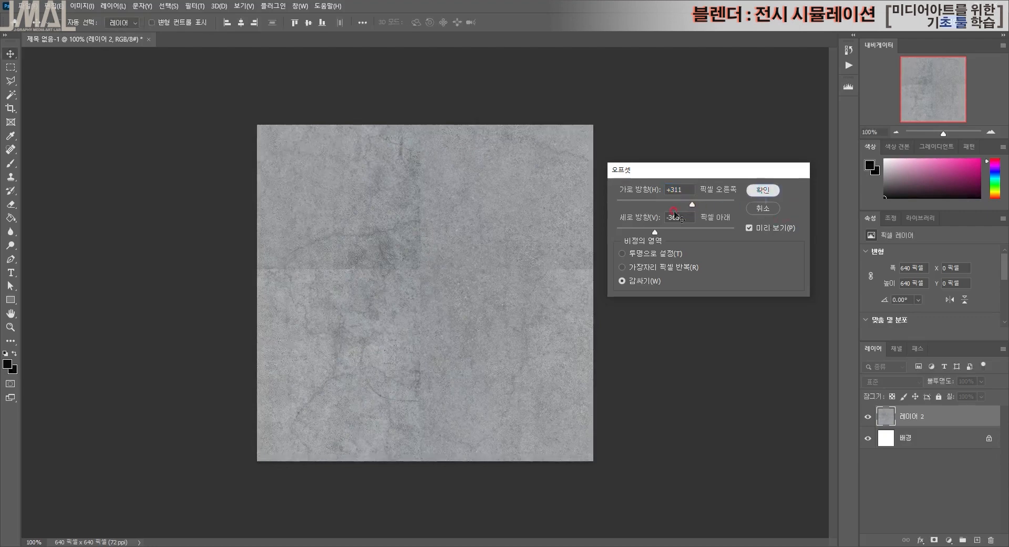
- With the Clone Stamp at 42 pixels, paint nearby concrete over the vertical seam and the left half of the horizontal seam
{"action": "left_click", "coordinate": [10, 177]}
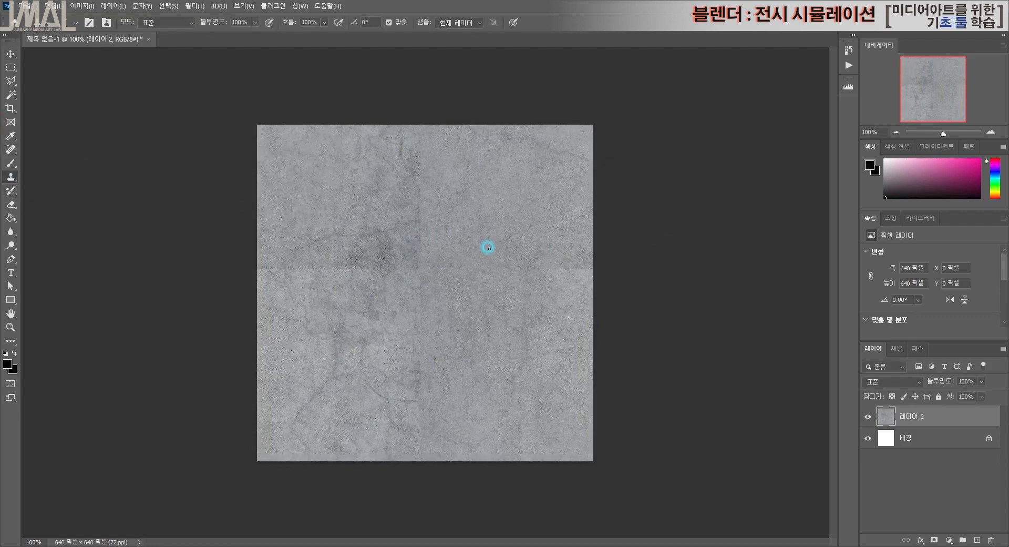
{"action": "left_click", "coordinate": [61, 23]}
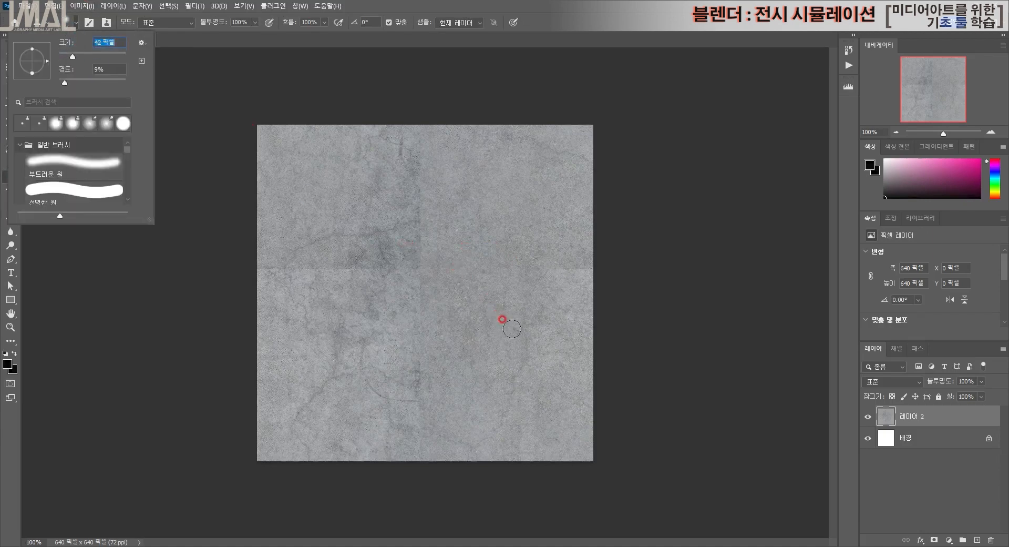
{"action": "left_click", "coordinate": [470, 231], "text": "alt"}
{"action": "mouse_move", "coordinate": [428, 252]}
{"action": "left_mouse_down"}
{"action": "mouse_move", "coordinate": [410, 234]}
{"action": "mouse_move", "coordinate": [408, 207]}
{"action": "mouse_move", "coordinate": [382, 246]}
{"action": "mouse_move", "coordinate": [420, 257]}
{"action": "mouse_move", "coordinate": [411, 164]}
{"action": "left_mouse_up"}
{"action": "left_click", "coordinate": [318, 300], "text": "alt"}
{"action": "mouse_move", "coordinate": [352, 267]}
{"action": "left_mouse_down"}
{"action": "mouse_move", "coordinate": [331, 257]}
{"action": "mouse_move", "coordinate": [274, 268]}
{"action": "mouse_move", "coordinate": [284, 268]}
{"action": "left_mouse_up"}
{"action": "left_click", "coordinate": [326, 272], "text": "alt"}
{"action": "left_click", "coordinate": [313, 223], "text": "alt"}
{"action": "left_click", "coordinate": [286, 252]}
{"action": "left_click", "coordinate": [433, 297], "text": "alt"}
{"action": "left_click_drag", "start_coordinate": [356, 262], "coordinate": [305, 267]}
{"action": "left_click", "coordinate": [420, 283], "text": "alt"}
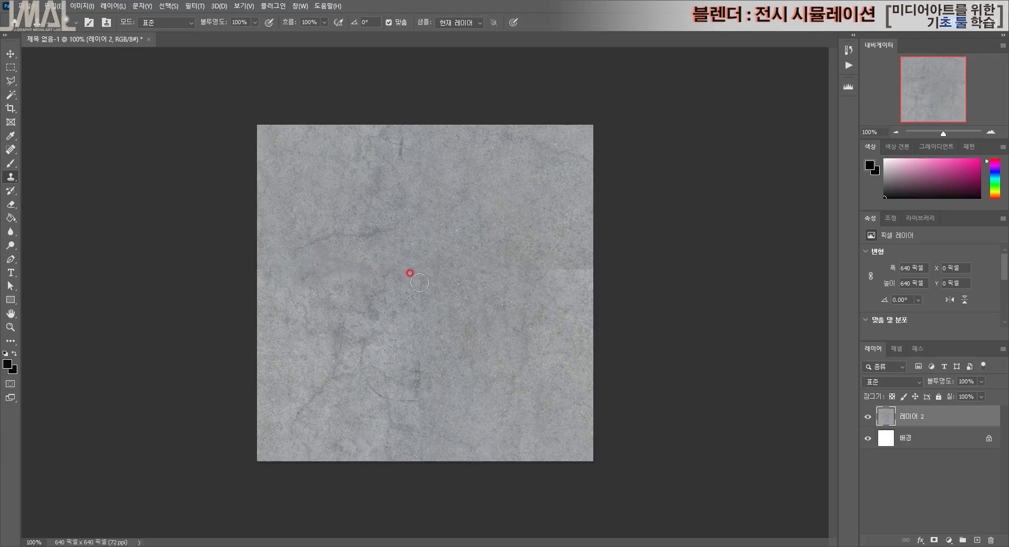
- Clone clean concrete over the right part of the horizontal seam and over the dark cracks near the texture's centre
{"action": "left_click", "coordinate": [475, 318], "text": "alt"}
{"action": "left_click_drag", "start_coordinate": [490, 264], "coordinate": [584, 270]}
{"action": "left_click", "coordinate": [553, 304]}
{"action": "left_click_drag", "start_coordinate": [380, 230], "coordinate": [360, 235]}
{"action": "mouse_move", "coordinate": [432, 255]}
{"action": "left_mouse_down"}
{"action": "mouse_move", "coordinate": [446, 330]}
{"action": "mouse_move", "coordinate": [400, 376]}
{"action": "mouse_move", "coordinate": [357, 358]}
{"action": "left_mouse_up"}
{"action": "left_click_drag", "start_coordinate": [418, 427], "coordinate": [406, 414]}
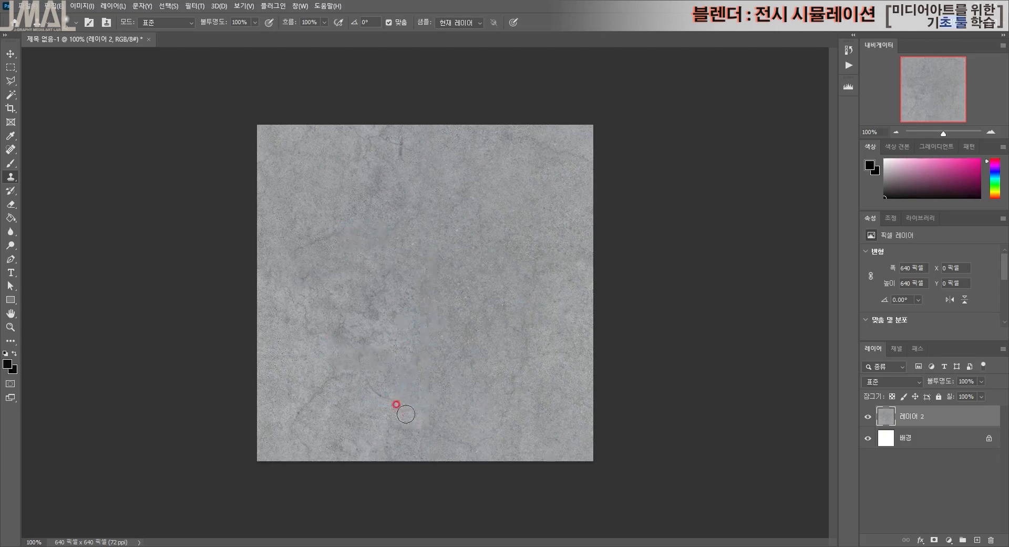
- Reapply the last Offset filter twice to shift the texture and check its edges for seams
{"action": "left_click", "coordinate": [194, 6]}
{"action": "left_click", "coordinate": [213, 18]}
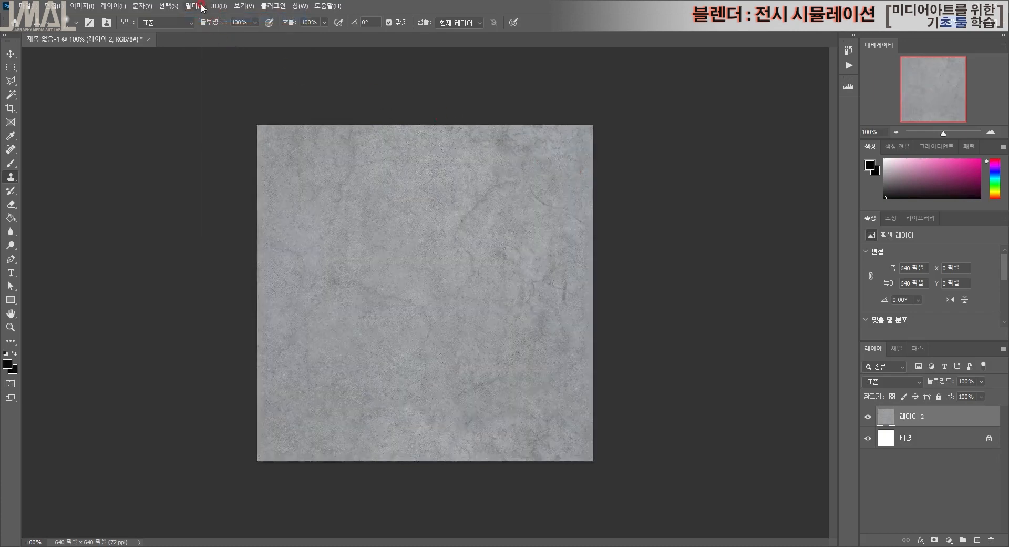
{"action": "left_click", "coordinate": [202, 7]}
{"action": "left_click", "coordinate": [210, 16]}
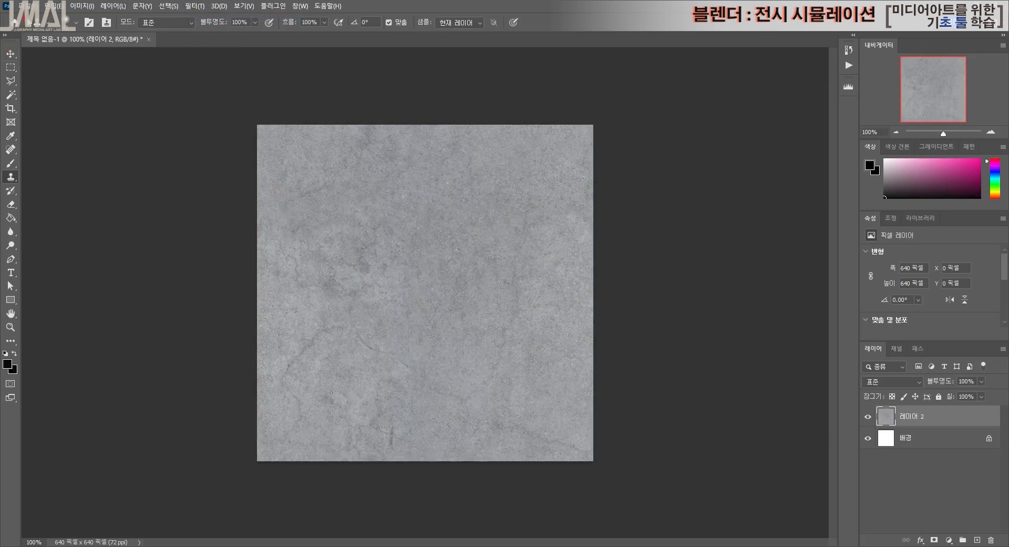
- Save a copy of the texture to the computer as the JPEG 바닥.jpg in the desktop folder 디스플레이시뮬\3D\map
{"action": "left_click", "coordinate": [29, 7]}
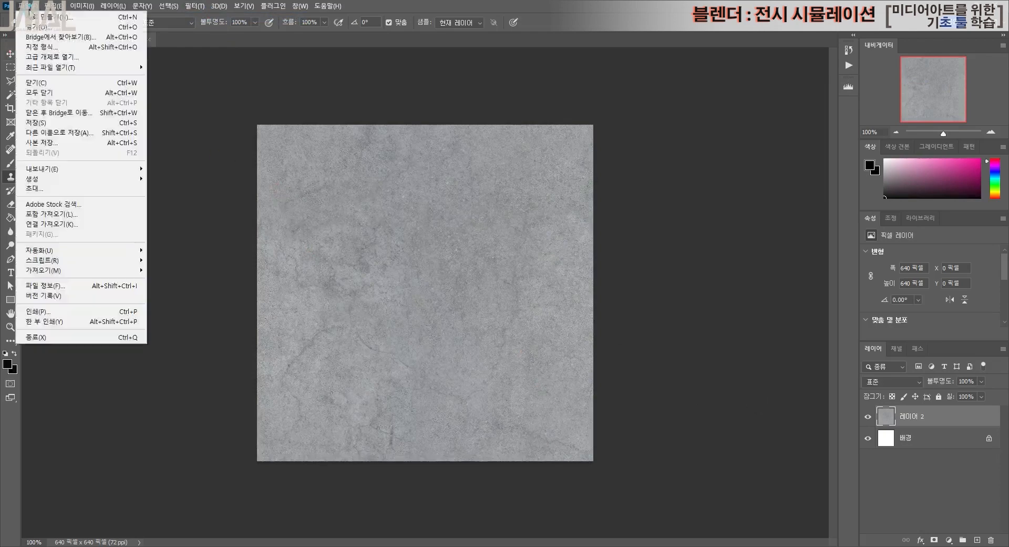
{"action": "left_click", "coordinate": [90, 143]}
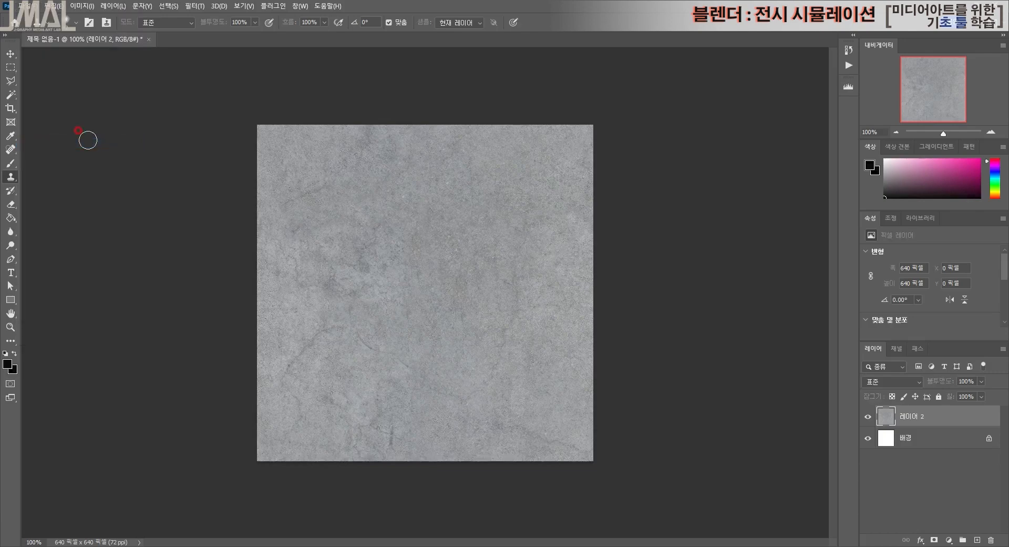
{"action": "left_click", "coordinate": [356, 414]}
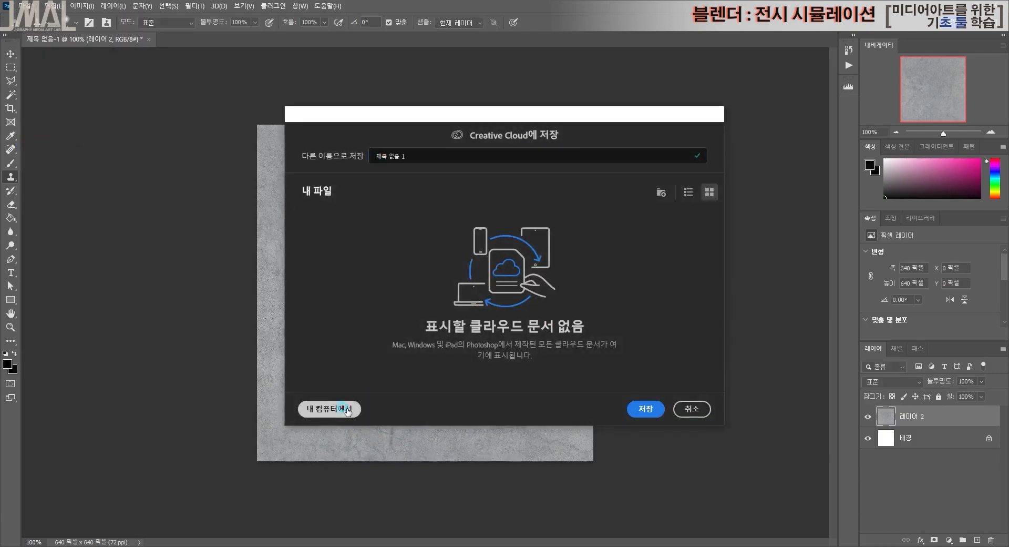
{"action": "left_click", "coordinate": [580, 342]}
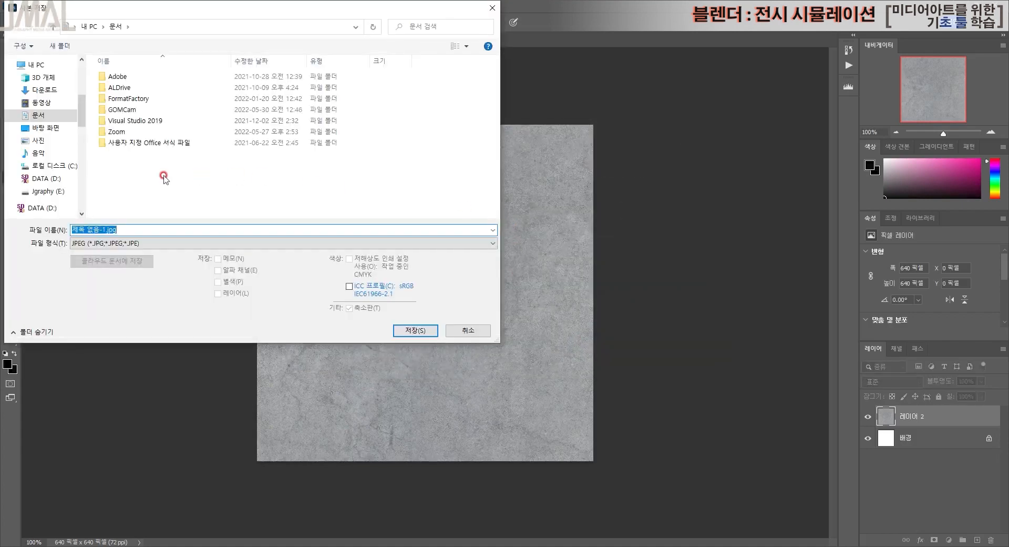
{"action": "left_click", "coordinate": [55, 132]}
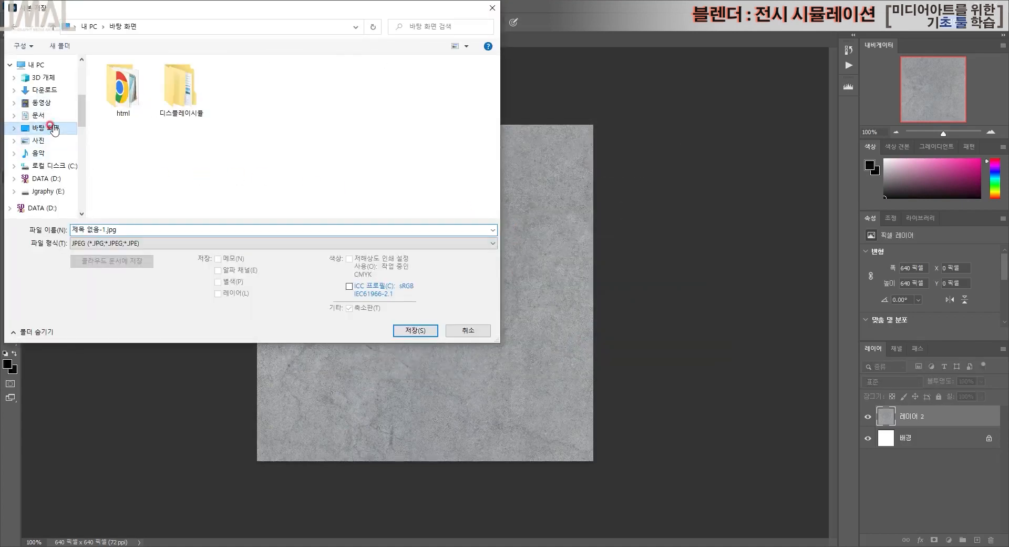
{"action": "double_click", "coordinate": [181, 87]}
{"action": "double_click", "coordinate": [109, 77]}
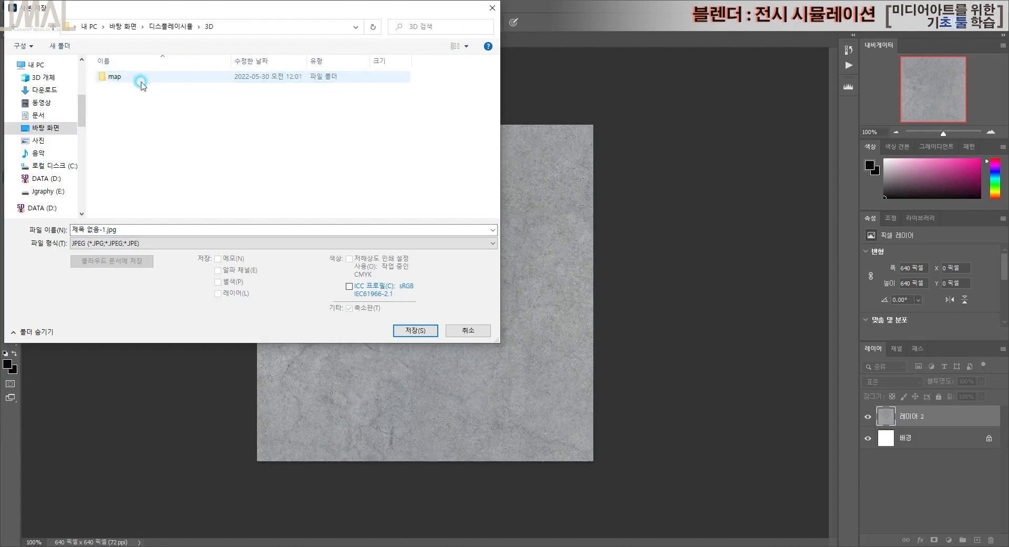
{"action": "double_click", "coordinate": [112, 79]}
{"action": "left_click", "coordinate": [142, 229]}
{"action": "type", "text": "ㅂ"}
{"action": "key", "text": "Return"}
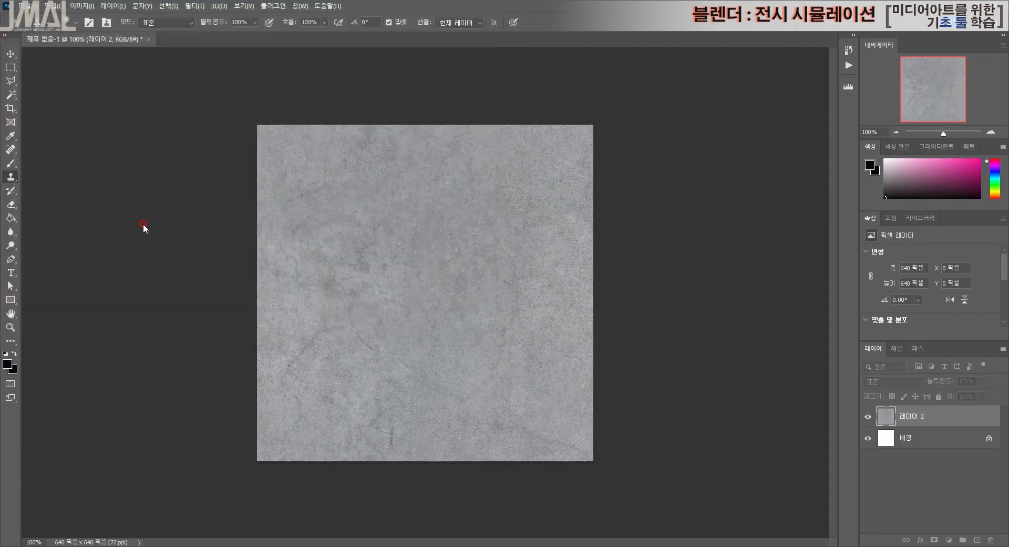
{"action": "key", "text": "Return"}
{"action": "key", "text": "s"}
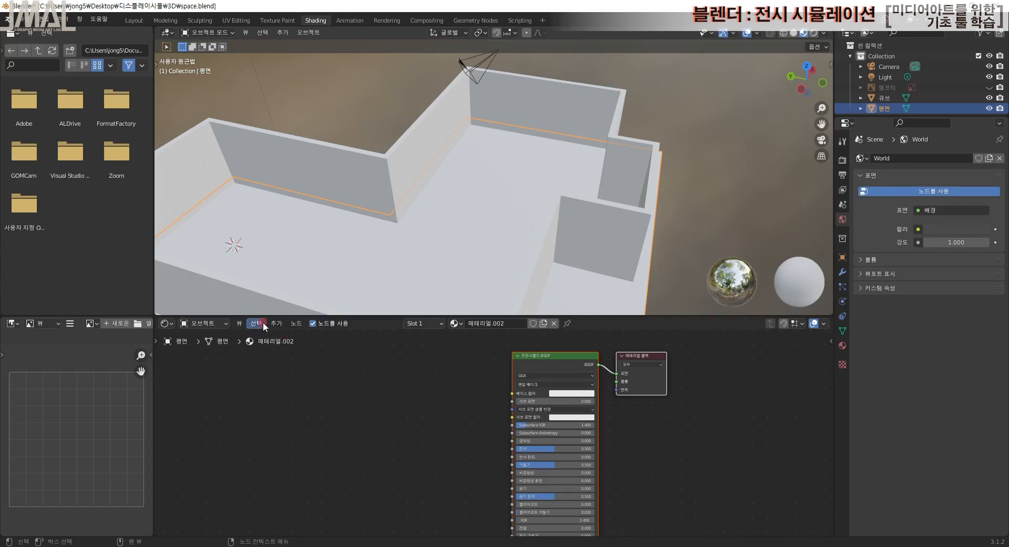
- Switch to Blender and add an Image Texture node before the Principled BSDF in the floor's material
{"action": "left_click", "coordinate": [263, 324]}
{"action": "left_click", "coordinate": [276, 323]}
{"action": "mouse_move", "coordinate": [314, 384]}
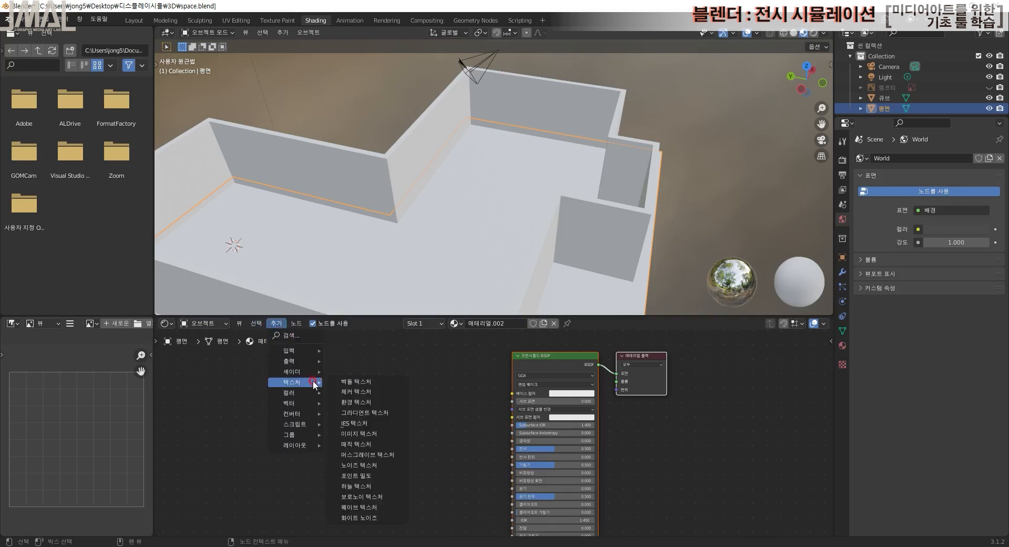
{"action": "left_click", "coordinate": [379, 433]}
{"action": "left_click", "coordinate": [370, 409]}
{"action": "left_click", "coordinate": [405, 441]}
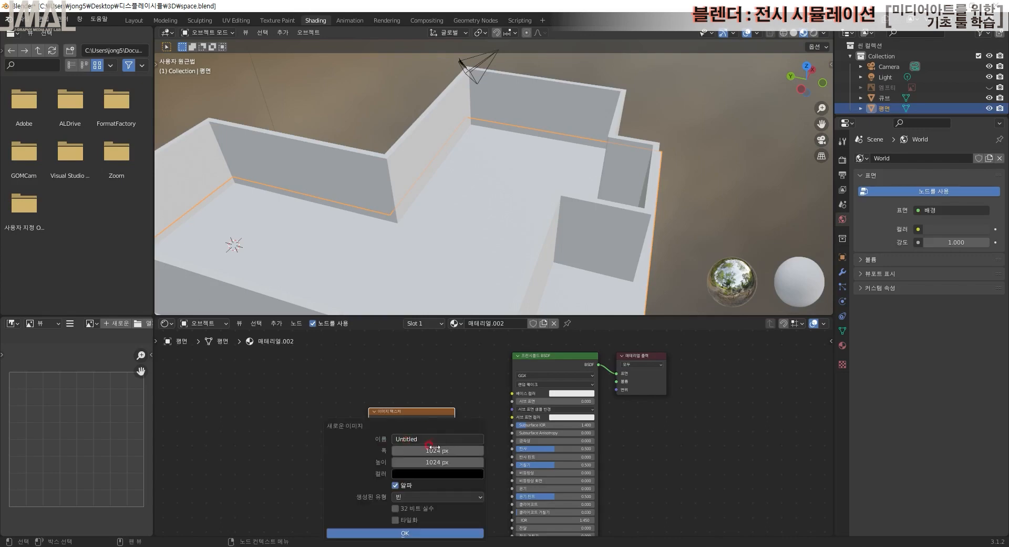
{"action": "left_click", "coordinate": [432, 409]}
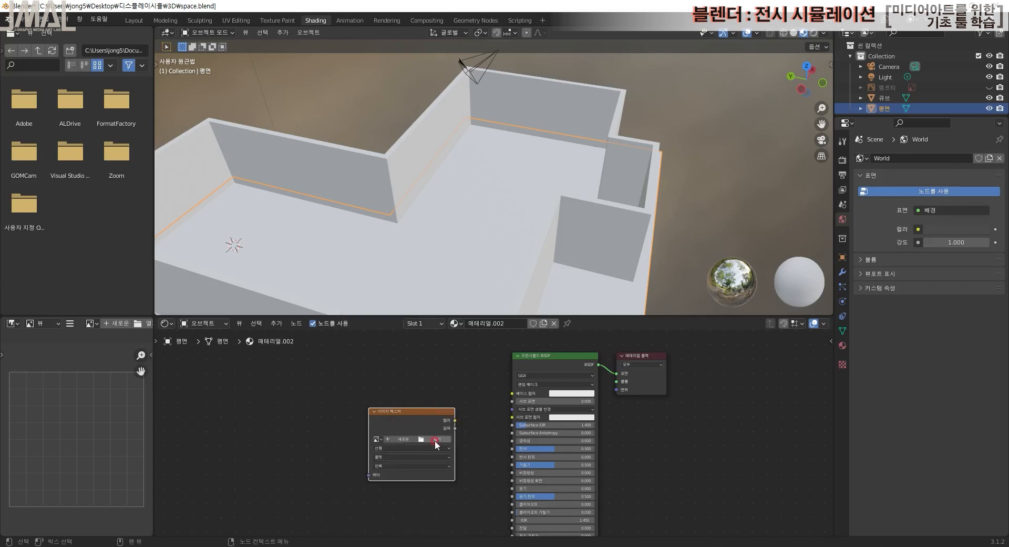
- Load 바닥.jpg from the map folder into the Image Texture node and connect its Color to the Principled BSDF's Base Color
{"action": "left_click", "coordinate": [437, 439]}
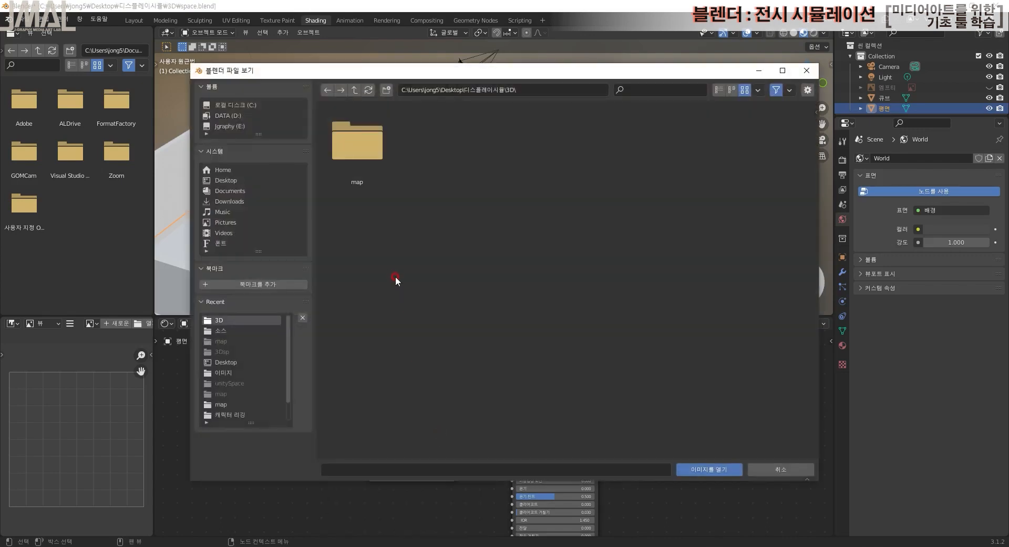
{"action": "double_click", "coordinate": [385, 161]}
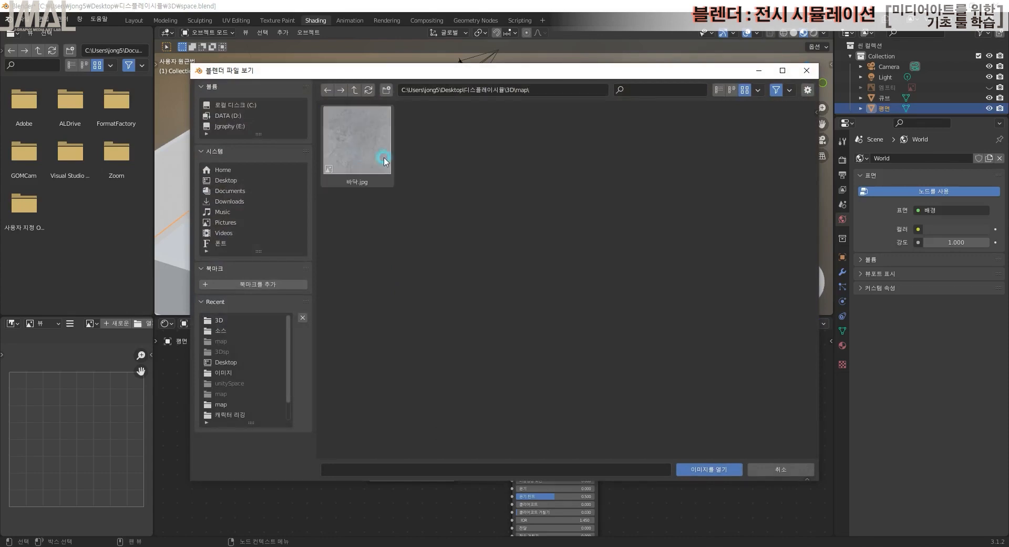
{"action": "left_click", "coordinate": [715, 469]}
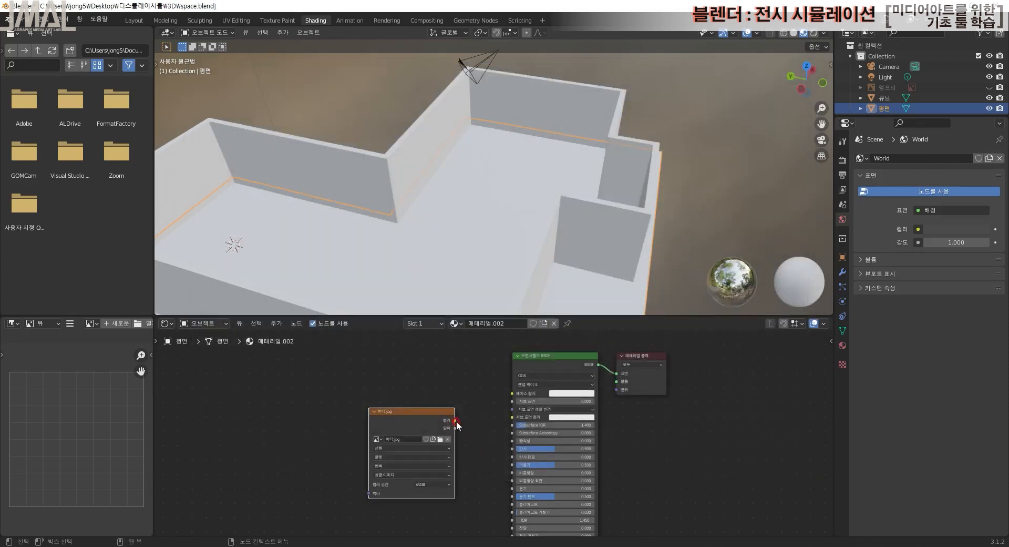
{"action": "left_click_drag", "start_coordinate": [458, 421], "coordinate": [512, 394]}
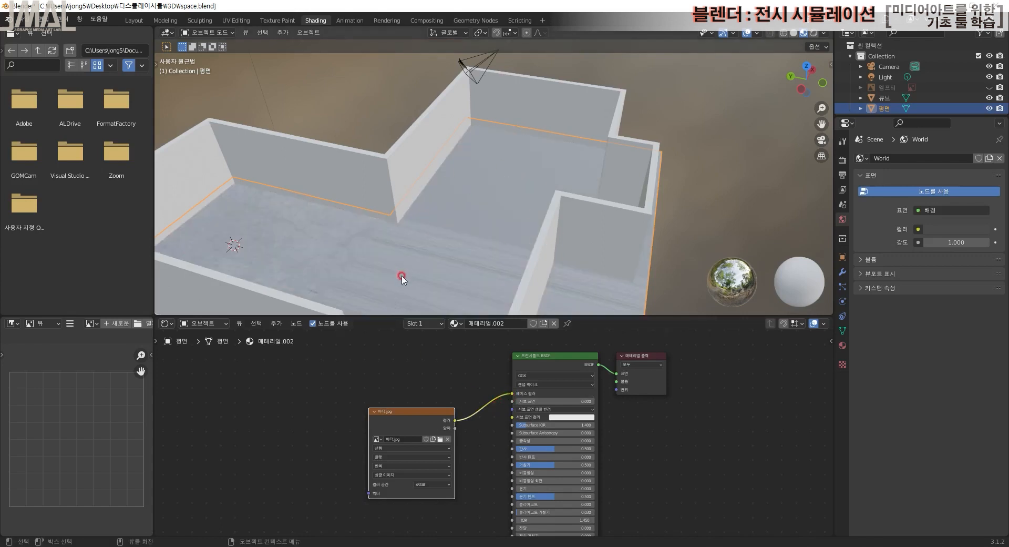
- Add a Texture Coordinate node to the left of the 바닥.jpg image node
{"action": "left_click", "coordinate": [277, 323]}
{"action": "mouse_move", "coordinate": [315, 352]}
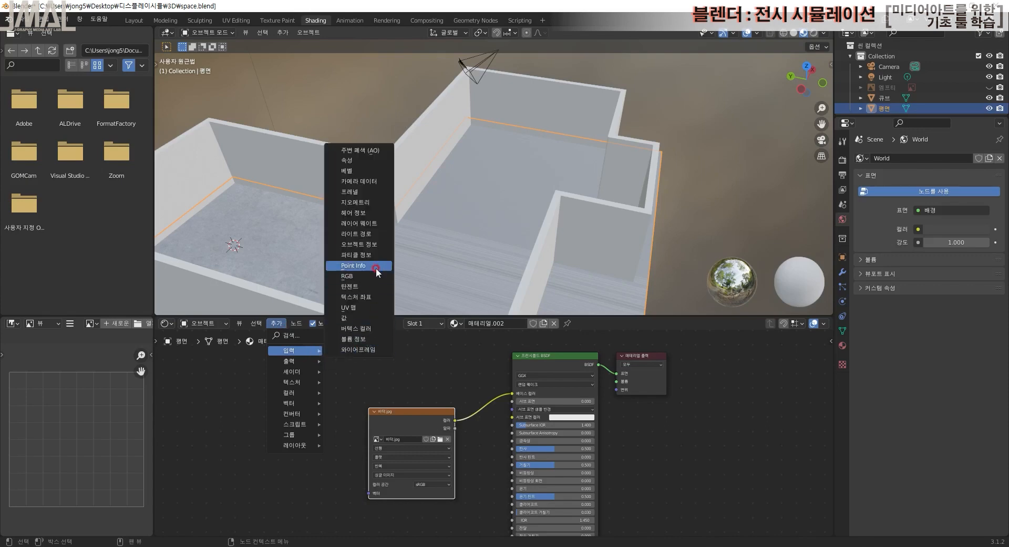
{"action": "left_click", "coordinate": [370, 297]}
{"action": "left_click", "coordinate": [254, 371]}
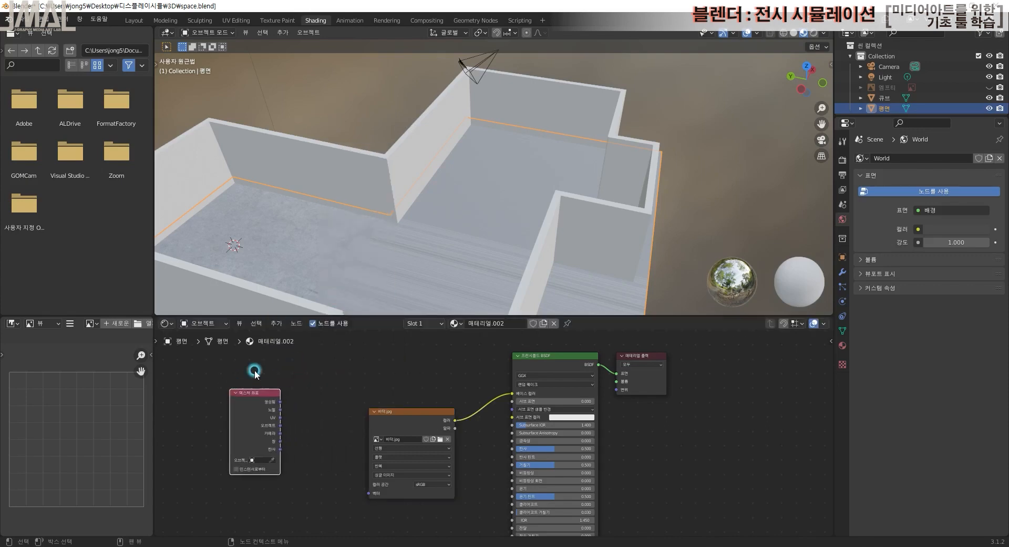
- Add a Mapping node between the Texture Coordinate node and the image node
{"action": "left_click", "coordinate": [288, 327]}
{"action": "mouse_move", "coordinate": [281, 327]}
{"action": "left_click", "coordinate": [314, 394]}
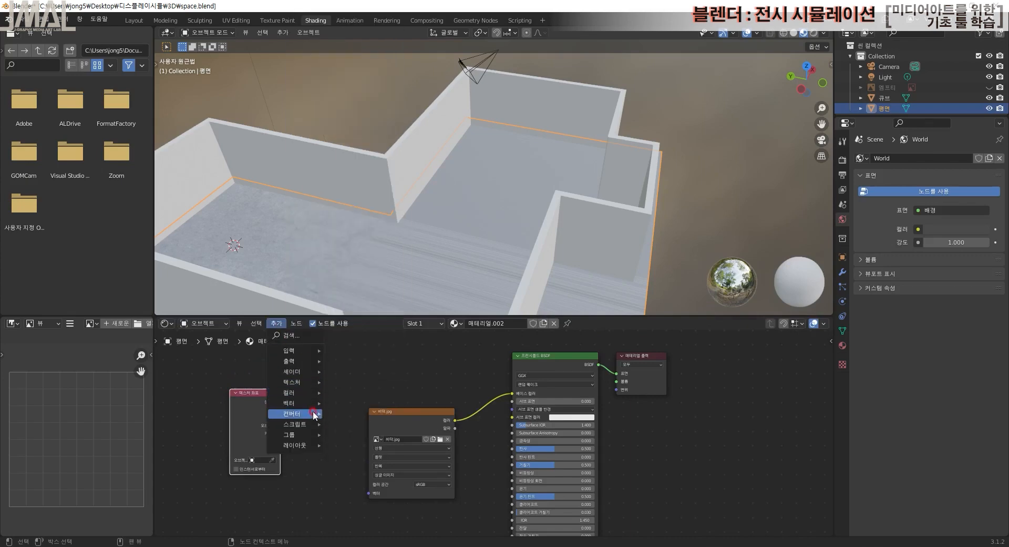
{"action": "mouse_move", "coordinate": [316, 403]}
{"action": "left_click", "coordinate": [358, 423]}
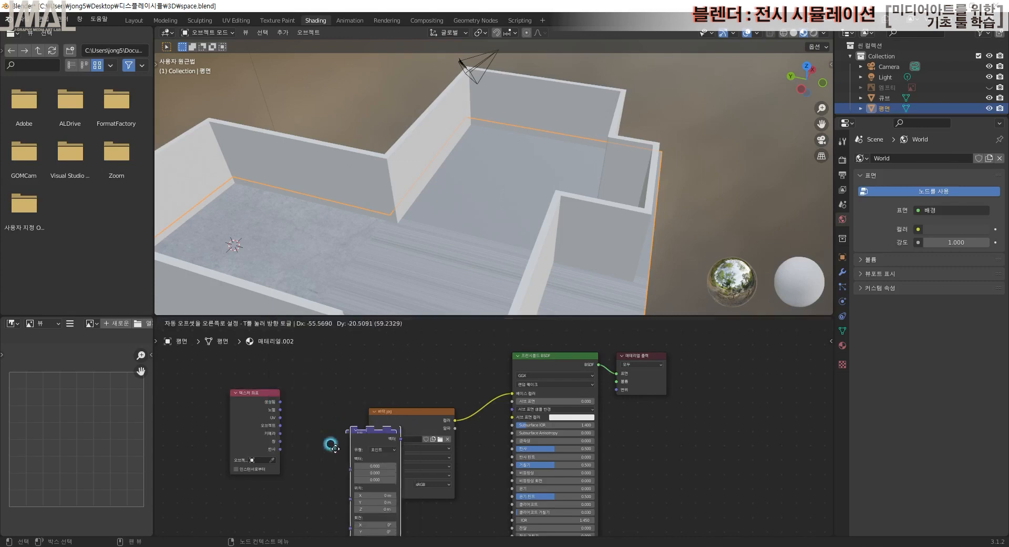
{"action": "left_click", "coordinate": [301, 426]}
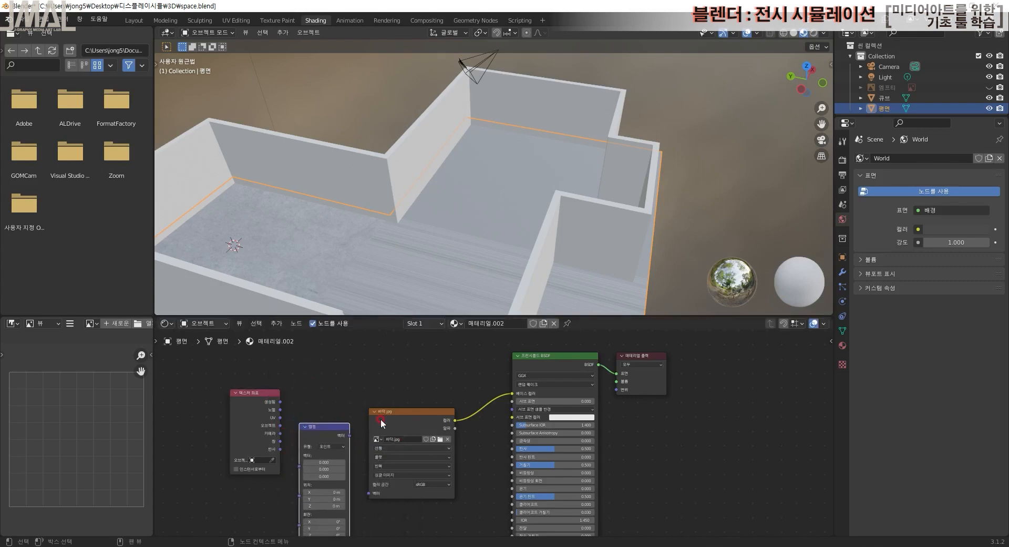
- Connect the Mapping node's Vector output to the image's Vector input, and Generated coordinates to the Mapping node's Vector input
{"action": "scroll", "coordinate": [380, 399], "scroll_direction": "down", "scroll_amount": 1}
{"action": "scroll", "coordinate": [379, 400], "scroll_direction": "up", "scroll_amount": 1}
{"action": "middle_click_drag", "start_coordinate": [331, 405], "coordinate": [364, 383]}
{"action": "scroll", "coordinate": [364, 384], "scroll_direction": "up", "scroll_amount": 1}
{"action": "scroll", "coordinate": [345, 388], "scroll_direction": "up", "scroll_amount": 1}
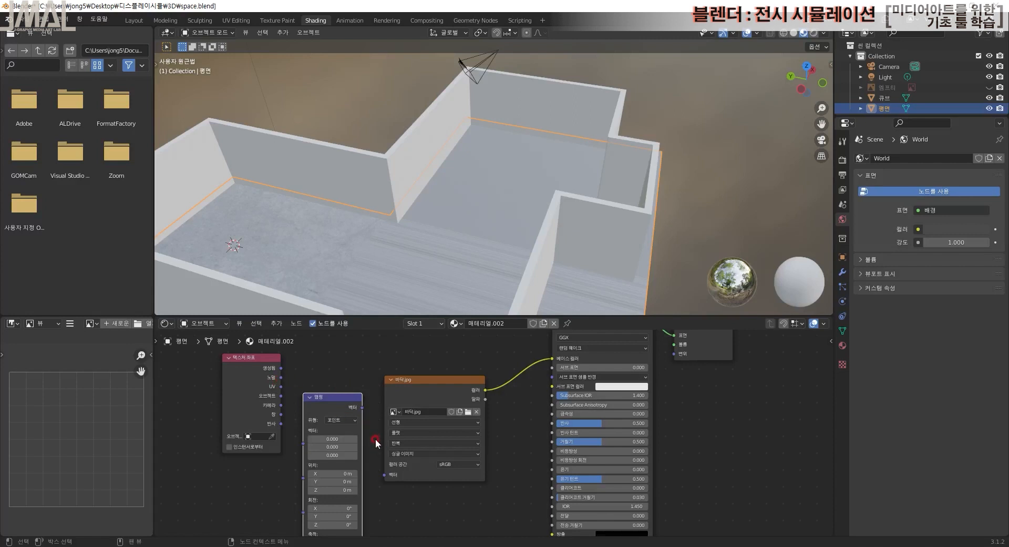
{"action": "left_click_drag", "start_coordinate": [362, 409], "coordinate": [385, 475]}
{"action": "left_click_drag", "start_coordinate": [282, 372], "coordinate": [303, 445]}
- Inspect the floor's concrete texture, move the Mapping node up, and set its scale to 4 on X and Y
{"action": "left_click", "coordinate": [394, 243]}
{"action": "middle_click_drag", "start_coordinate": [462, 264], "coordinate": [447, 142]}
{"action": "scroll", "coordinate": [519, 127], "scroll_direction": "up", "scroll_amount": 3}
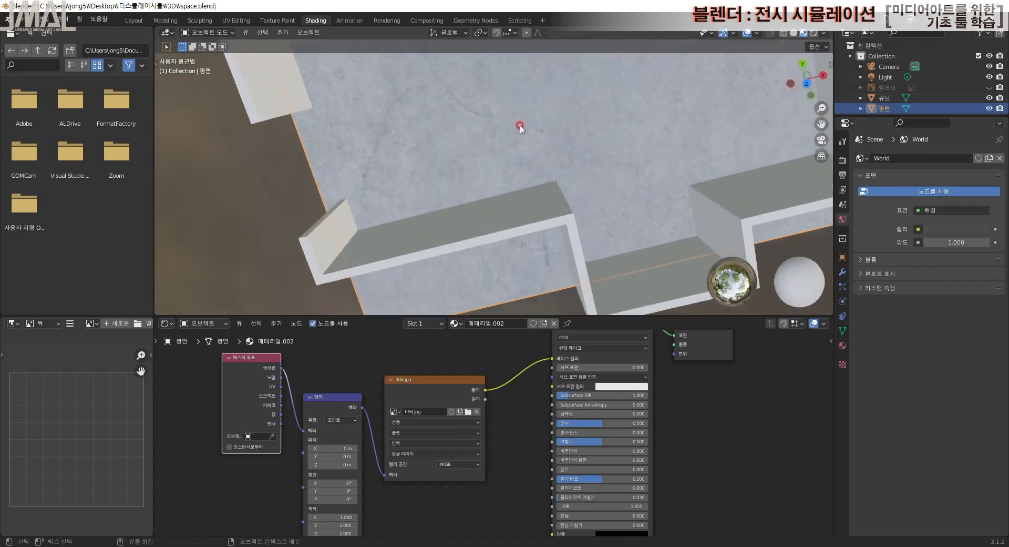
{"action": "scroll", "coordinate": [530, 126], "scroll_direction": "down", "scroll_amount": 6}
{"action": "middle_click_drag", "start_coordinate": [533, 126], "coordinate": [514, 179]}
{"action": "scroll", "coordinate": [515, 179], "scroll_direction": "up", "scroll_amount": 4}
{"action": "scroll", "coordinate": [491, 211], "scroll_direction": "down", "scroll_amount": 1}
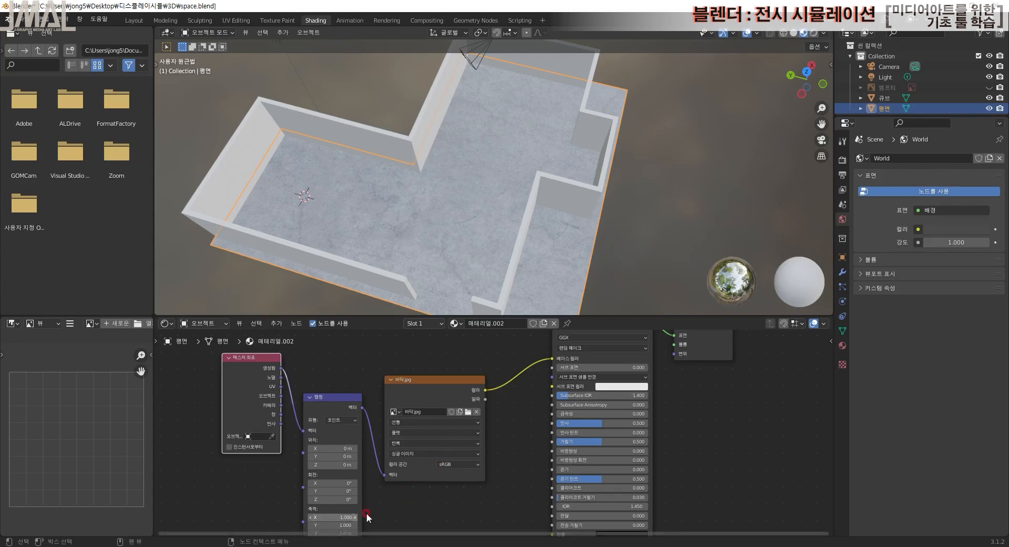
{"action": "left_click_drag", "start_coordinate": [332, 403], "coordinate": [326, 380]}
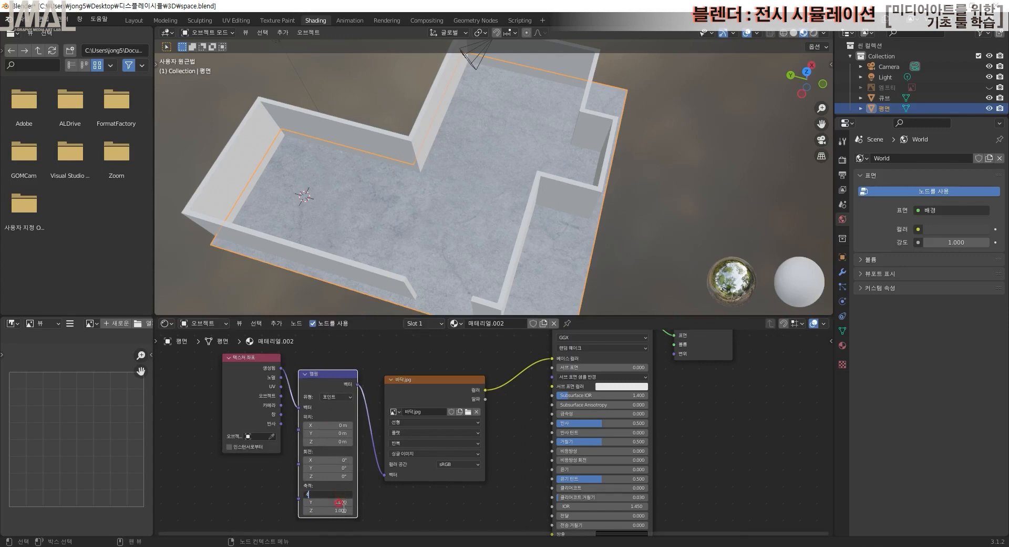
{"action": "left_click", "coordinate": [336, 501]}
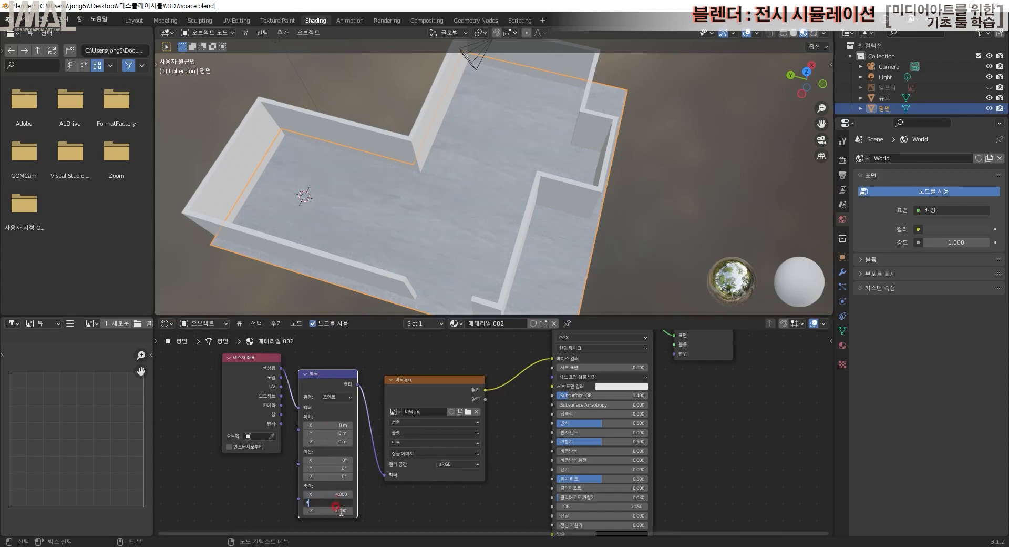
{"action": "type", "text": "4"}
{"action": "key", "text": "Return"}
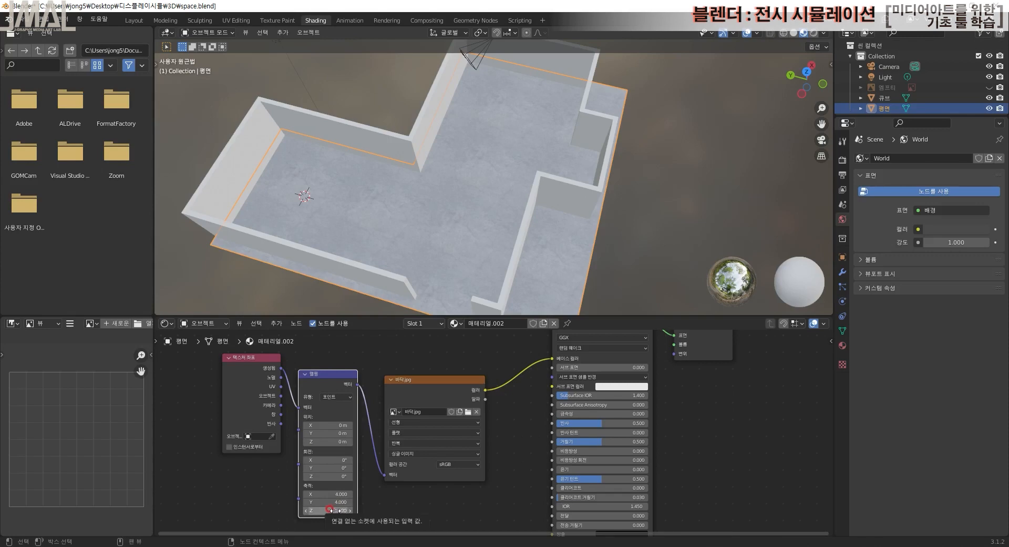
- Set the floor material's specular to 0.768, roughness to 0.264 and metallic to 0.073, and preview the floor in rendered shading
{"action": "middle_click_drag", "start_coordinate": [561, 221], "coordinate": [489, 276]}
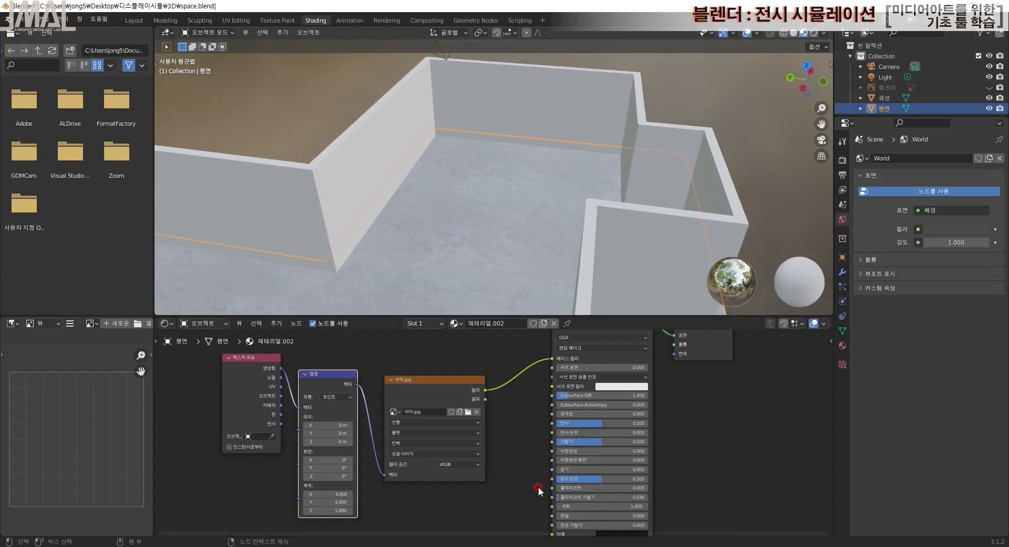
{"action": "left_click_drag", "start_coordinate": [600, 424], "coordinate": [587, 445]}
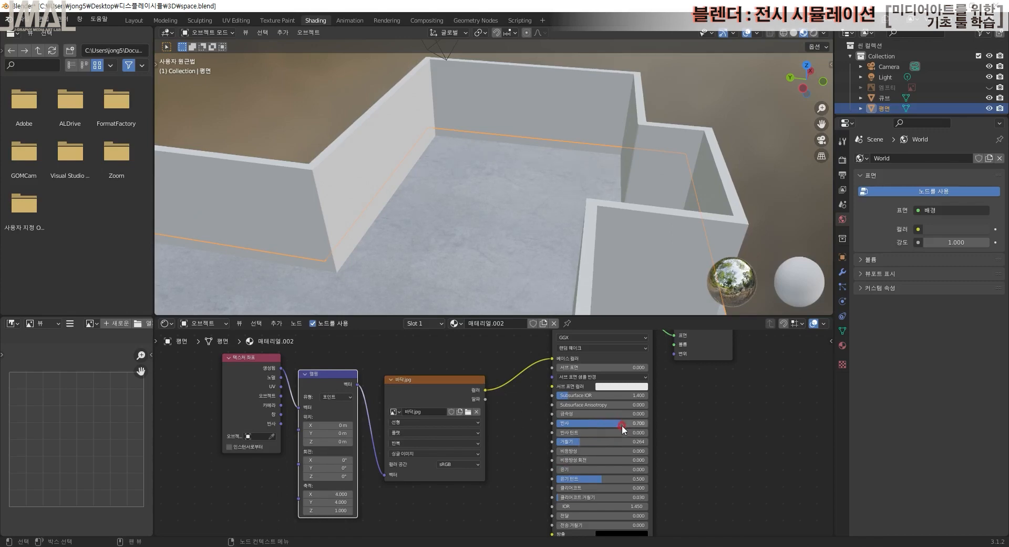
{"action": "left_click_drag", "start_coordinate": [559, 414], "coordinate": [563, 414]}
{"action": "left_click", "coordinate": [814, 33]}
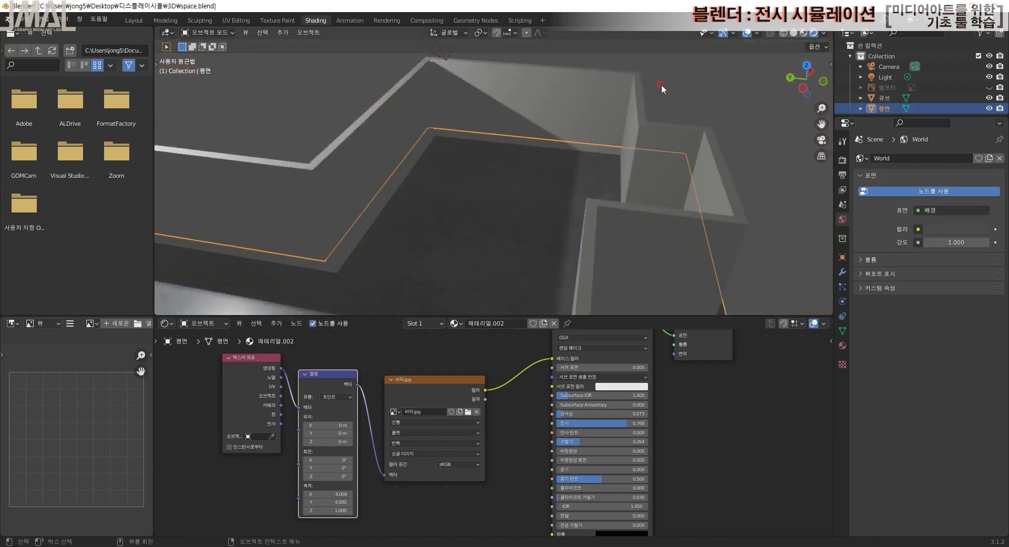
{"action": "middle_click_drag", "start_coordinate": [463, 257], "coordinate": [451, 297]}
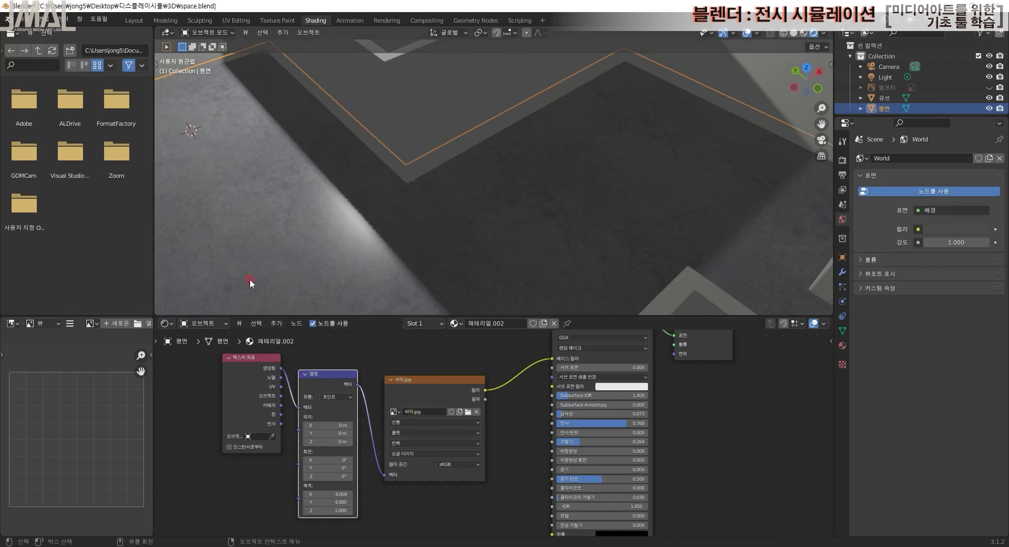
- Add a Normal Map node below the 바닥.jpg image node and connect the image's Color output to its Color input
{"action": "left_click", "coordinate": [276, 324]}
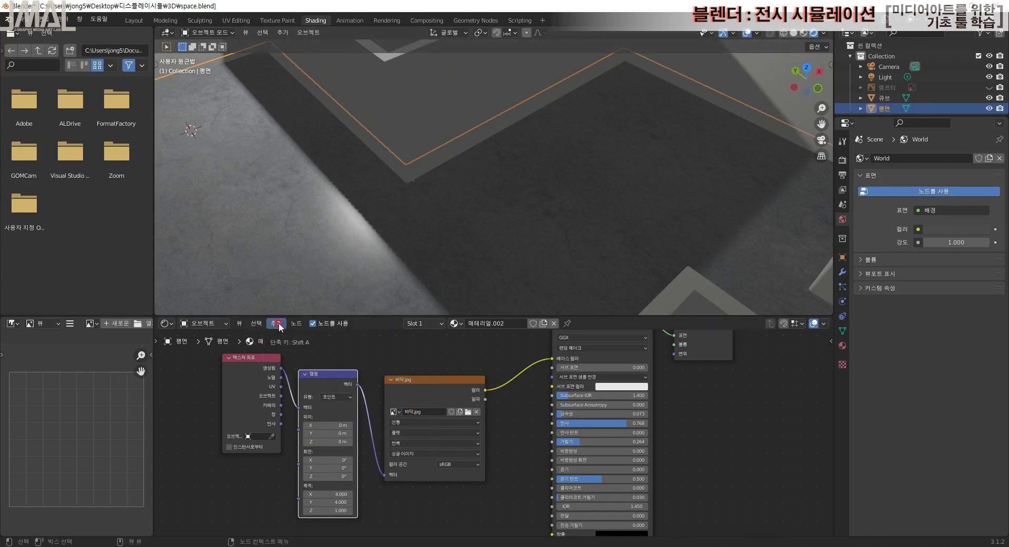
{"action": "left_click", "coordinate": [277, 323]}
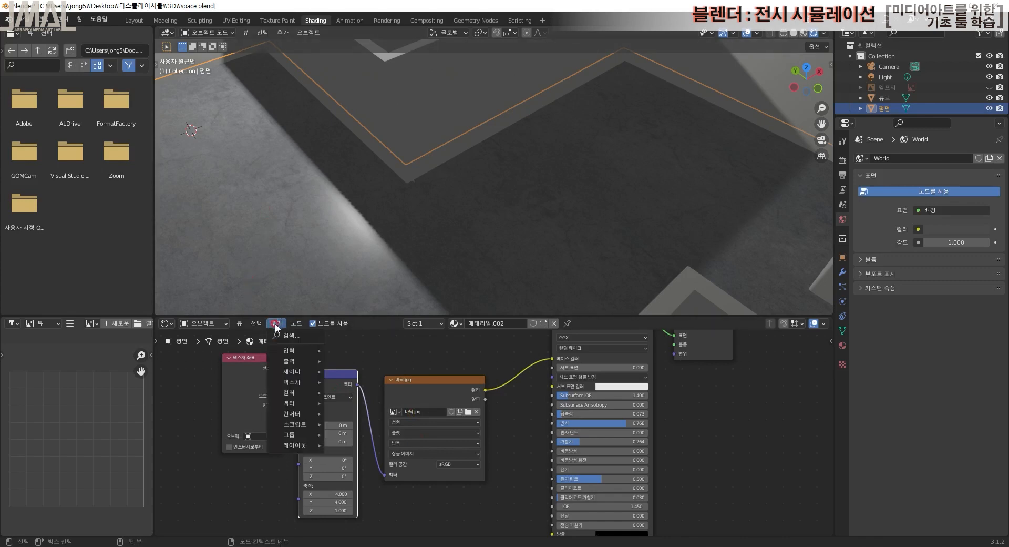
{"action": "mouse_move", "coordinate": [294, 403]}
{"action": "left_click", "coordinate": [373, 444]}
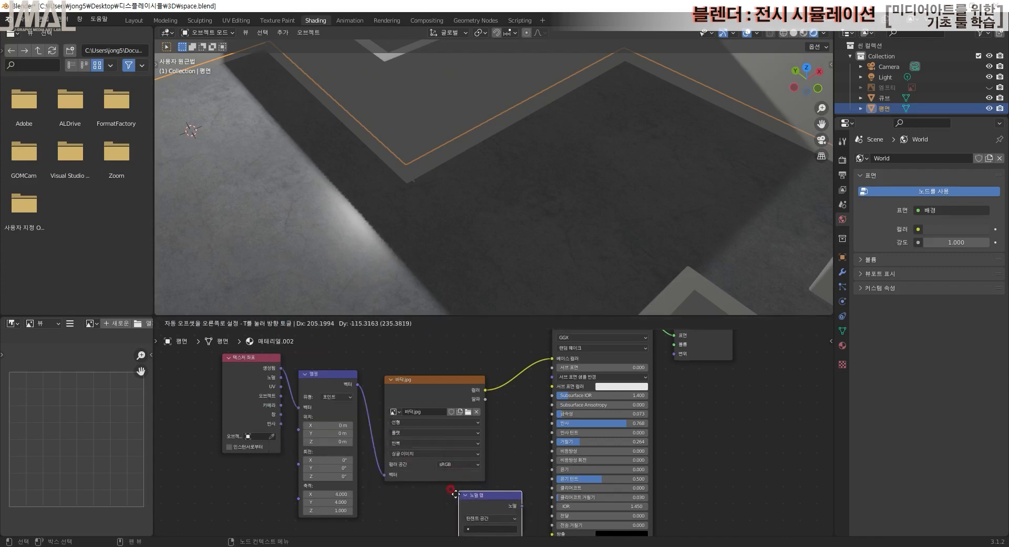
{"action": "left_click", "coordinate": [455, 494]}
{"action": "middle_click_drag", "start_coordinate": [557, 471], "coordinate": [541, 436]}
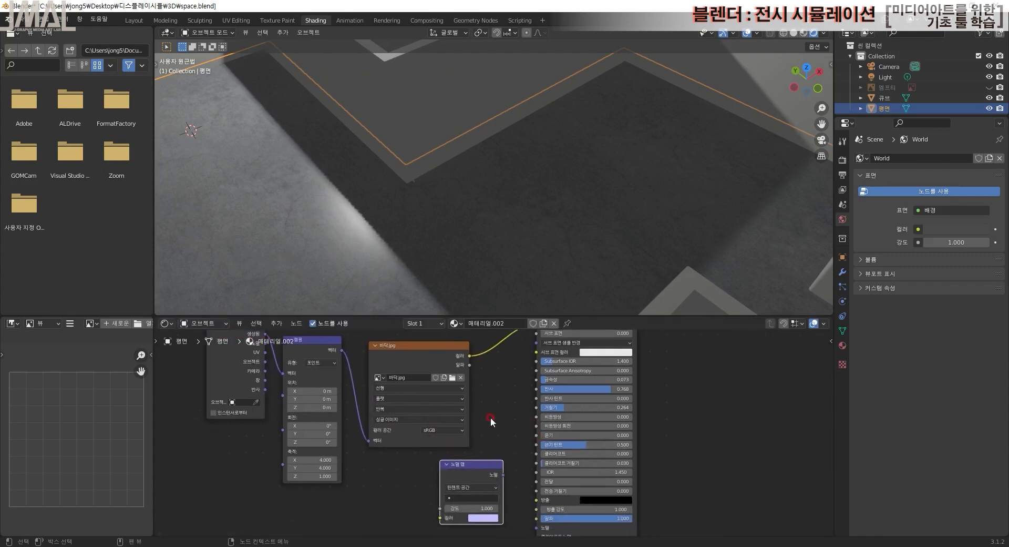
{"action": "left_click_drag", "start_coordinate": [423, 346], "coordinate": [439, 494]}
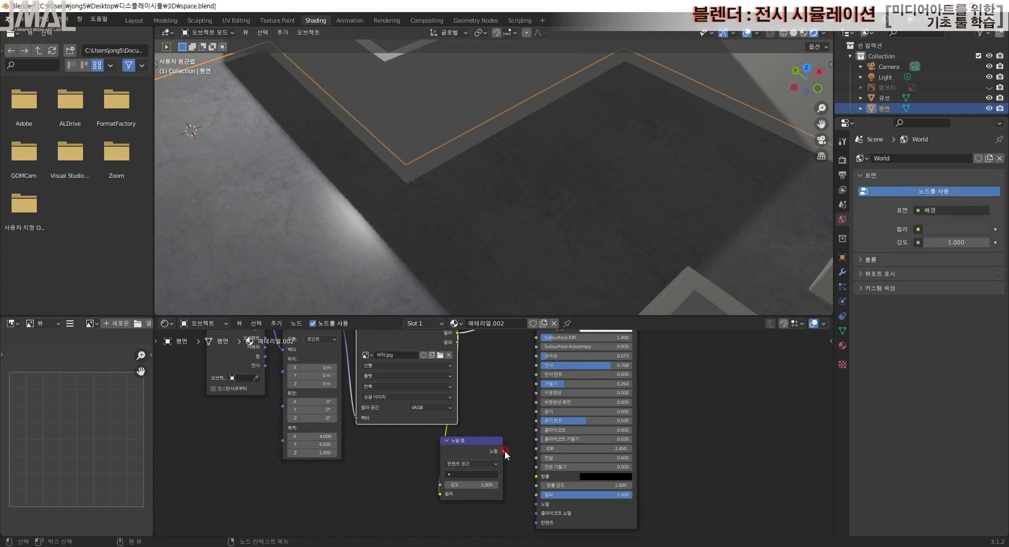
- Connect the Normal Map node's Normal output to the floor shader's Normal input and set the normal strength to 0.300
{"action": "left_click_drag", "start_coordinate": [505, 450], "coordinate": [538, 504]}
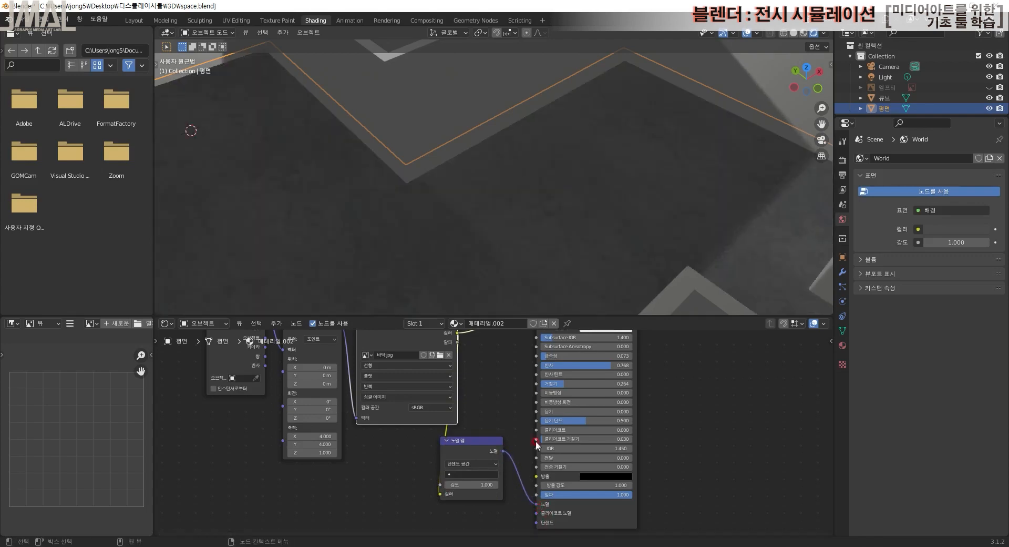
{"action": "scroll", "coordinate": [368, 241], "scroll_direction": "down", "scroll_amount": 2}
{"action": "middle_click_drag", "start_coordinate": [375, 239], "coordinate": [468, 270]}
{"action": "mouse_move", "coordinate": [481, 484]}
{"action": "left_mouse_down"}
{"action": "mouse_move", "coordinate": [446, 484]}
{"action": "mouse_move", "coordinate": [486, 484]}
{"action": "mouse_move", "coordinate": [456, 484]}
{"action": "left_mouse_up"}
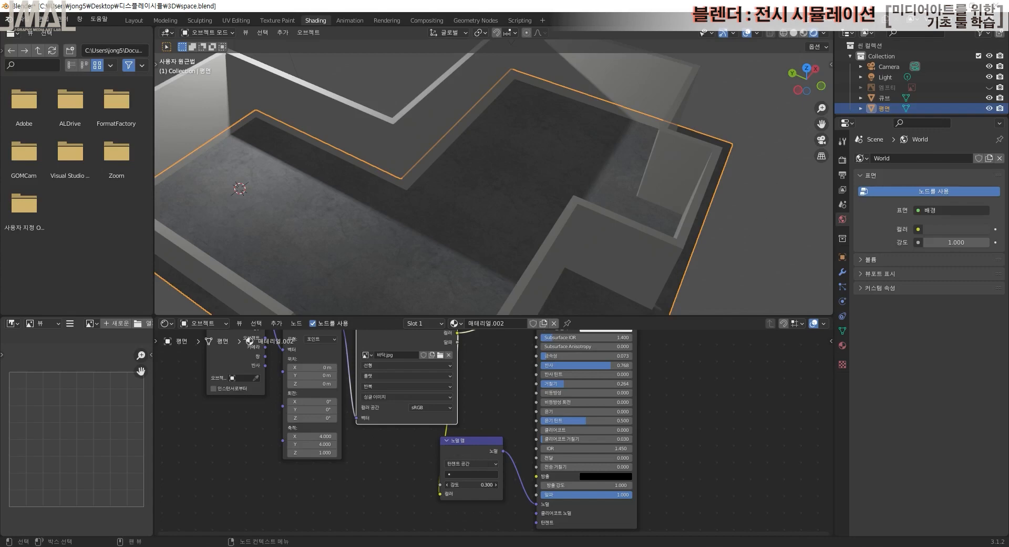
- Raise the floor material's specular to about 0.9 and check the reflection in the rendered view
{"action": "middle_click_drag", "start_coordinate": [353, 260], "coordinate": [308, 252]}
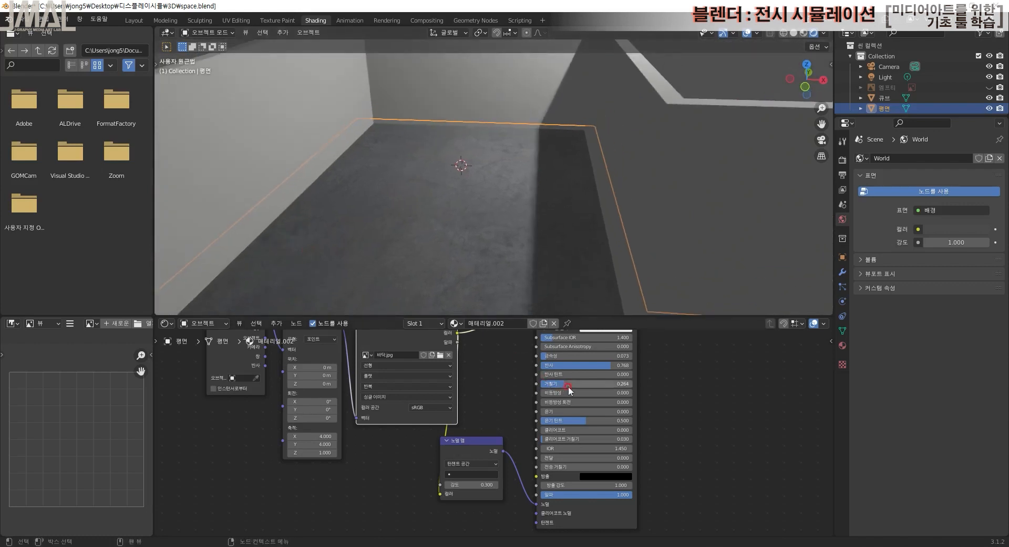
{"action": "left_click_drag", "start_coordinate": [614, 364], "coordinate": [629, 364]}
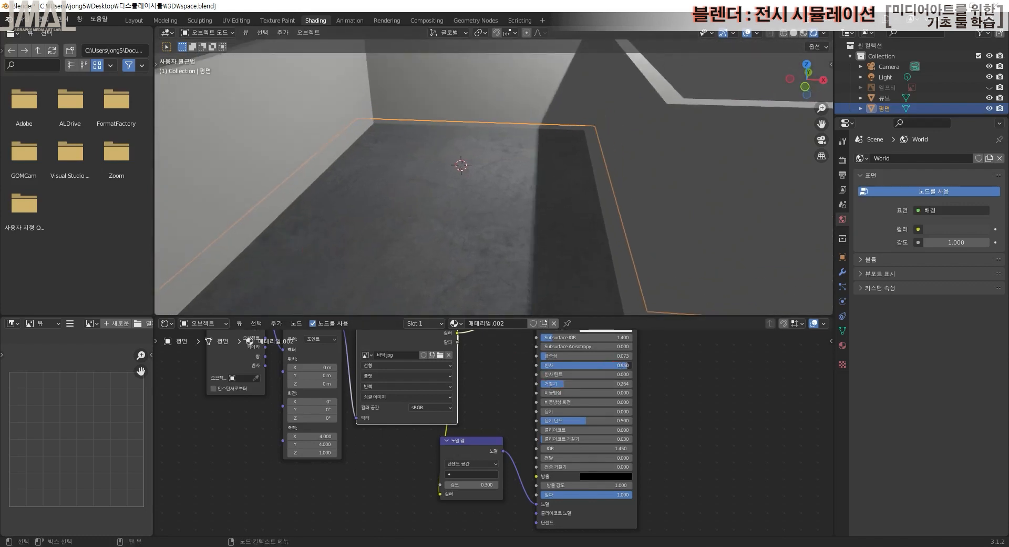
{"action": "middle_click_drag", "start_coordinate": [419, 236], "coordinate": [462, 277]}
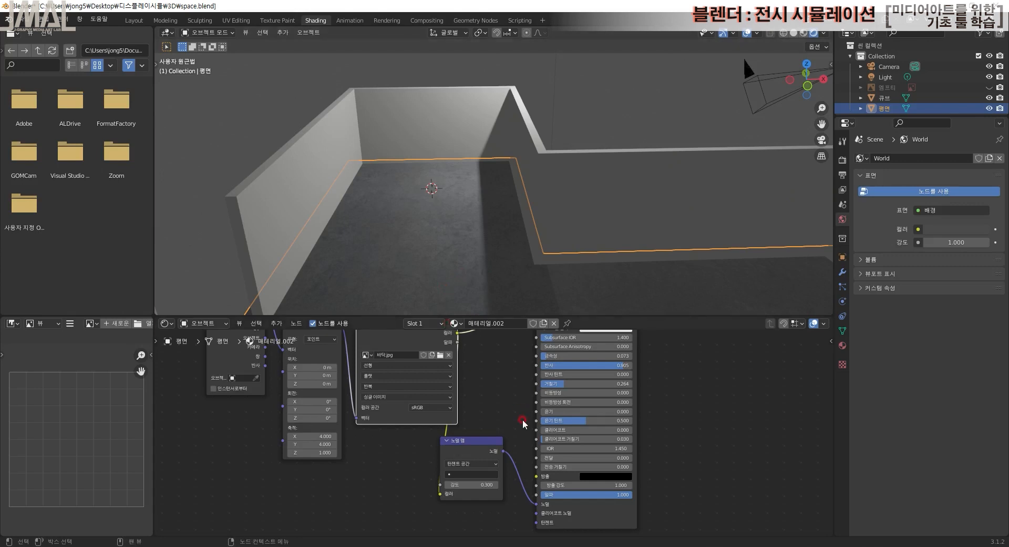
- Rearrange the floor material's nodes, return to the Layout workspace and look over the textured room
{"action": "left_click_drag", "start_coordinate": [476, 440], "coordinate": [494, 433]}
{"action": "middle_click_drag", "start_coordinate": [392, 448], "coordinate": [393, 483]}
{"action": "left_click_drag", "start_coordinate": [392, 368], "coordinate": [385, 365]}
{"action": "left_click_drag", "start_coordinate": [314, 353], "coordinate": [305, 353]}
{"action": "left_click", "coordinate": [396, 356]}
{"action": "left_click_drag", "start_coordinate": [395, 356], "coordinate": [390, 355]}
{"action": "mouse_move", "coordinate": [706, 475]}
{"action": "middle_mouse_down"}
{"action": "mouse_move", "coordinate": [702, 438]}
{"action": "mouse_move", "coordinate": [705, 462]}
{"action": "middle_mouse_up"}
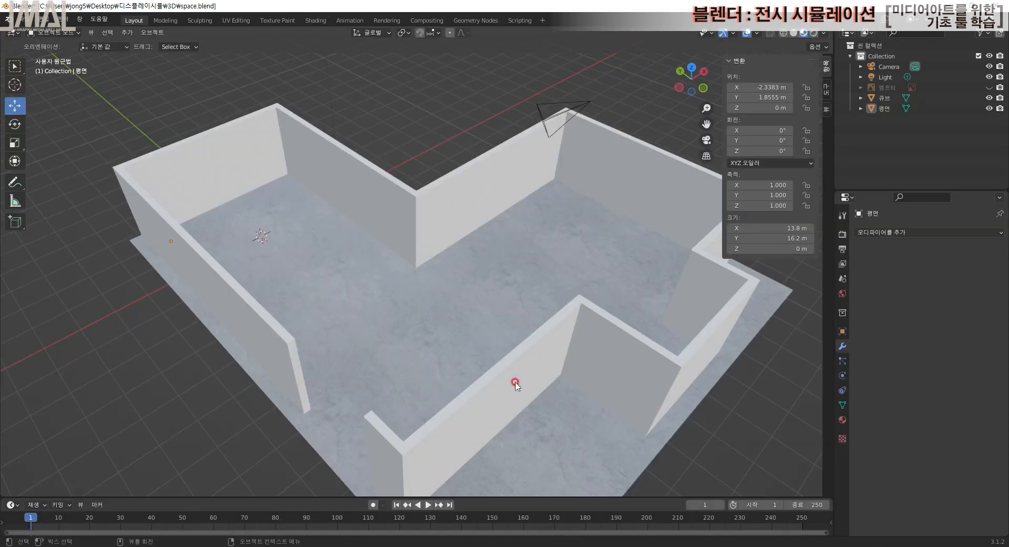
{"action": "middle_click_drag", "start_coordinate": [591, 273], "coordinate": [535, 235]}
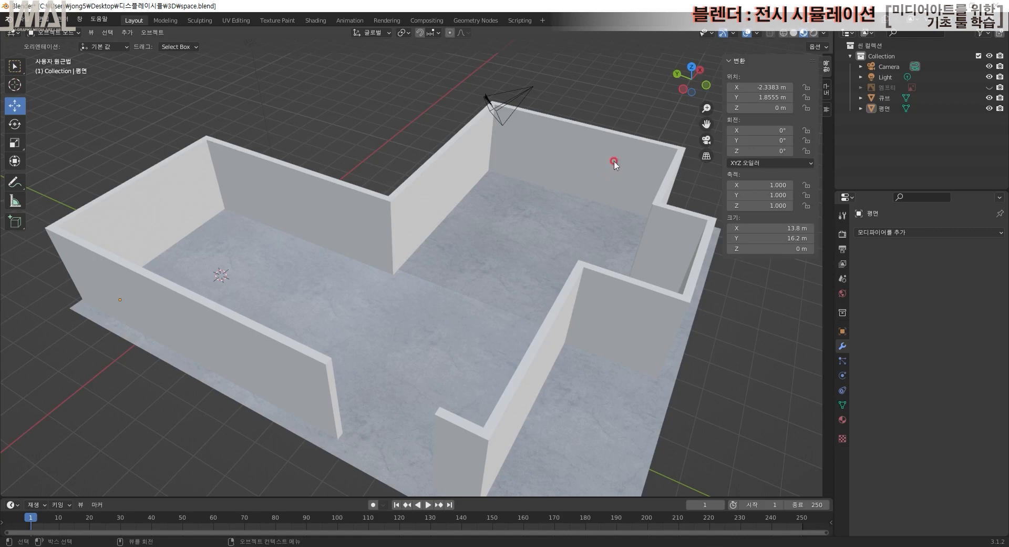
{"action": "middle_click_drag", "start_coordinate": [289, 281], "coordinate": [246, 236]}
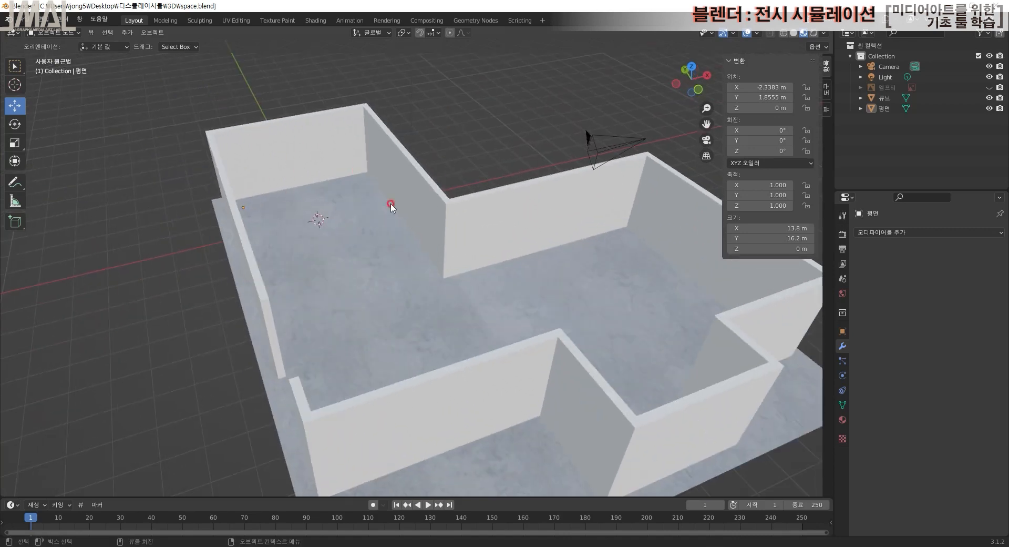
{"action": "middle_click_drag", "start_coordinate": [478, 284], "coordinate": [457, 287]}
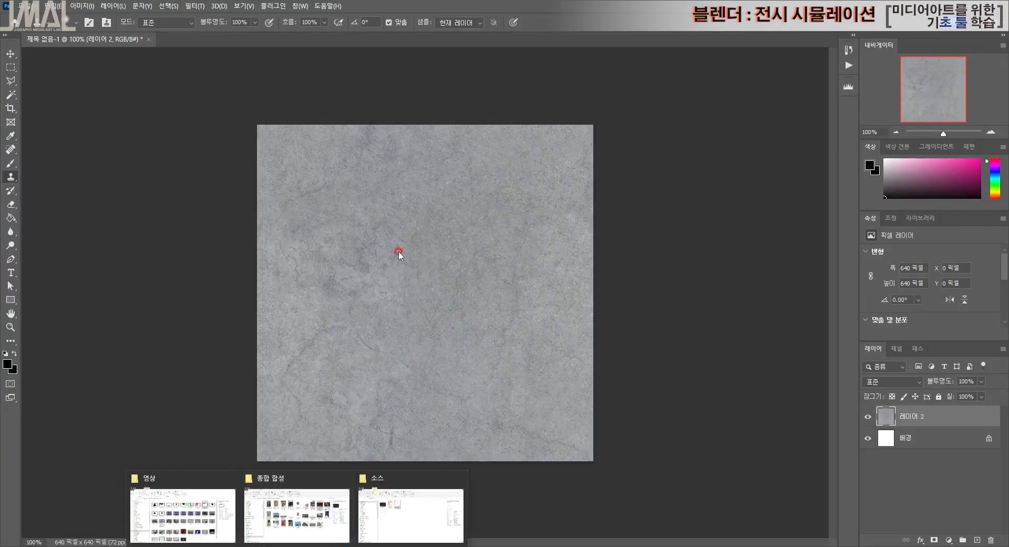
- Open img1.jpg and img2.jpg from the 소스 folder in Photoshop
{"action": "left_click", "coordinate": [373, 480]}
{"action": "left_click", "coordinate": [393, 170]}
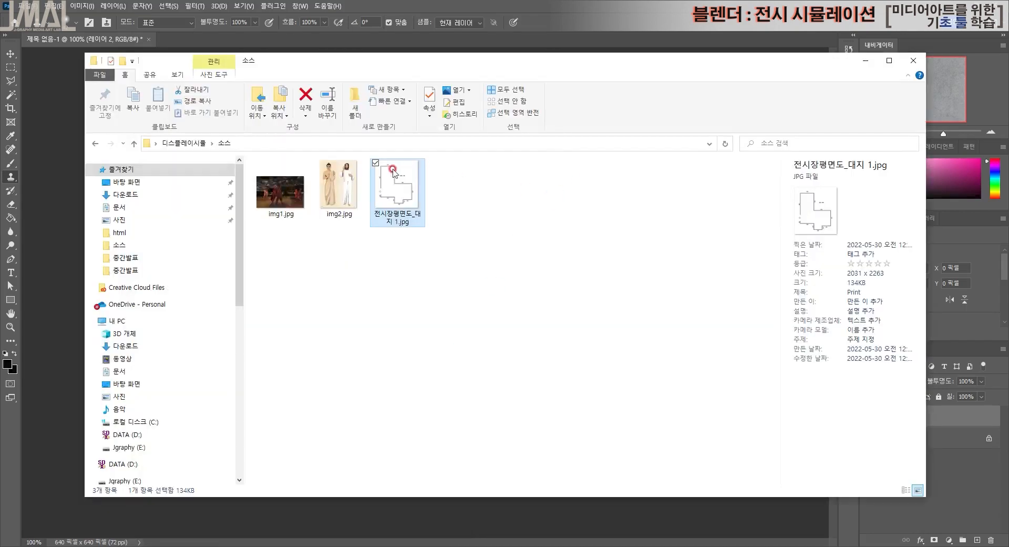
{"action": "left_click", "coordinate": [339, 187]}
{"action": "left_click_drag", "start_coordinate": [353, 314], "coordinate": [561, 12]}
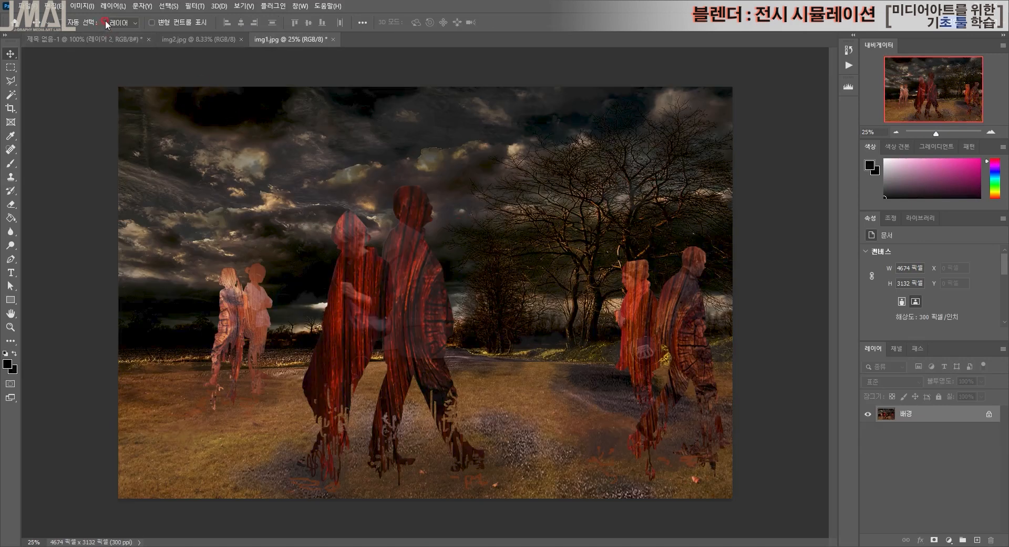
- Resize img1.jpg to a width of 160 mm with proportions linked, and save the file
{"action": "left_click", "coordinate": [83, 5]}
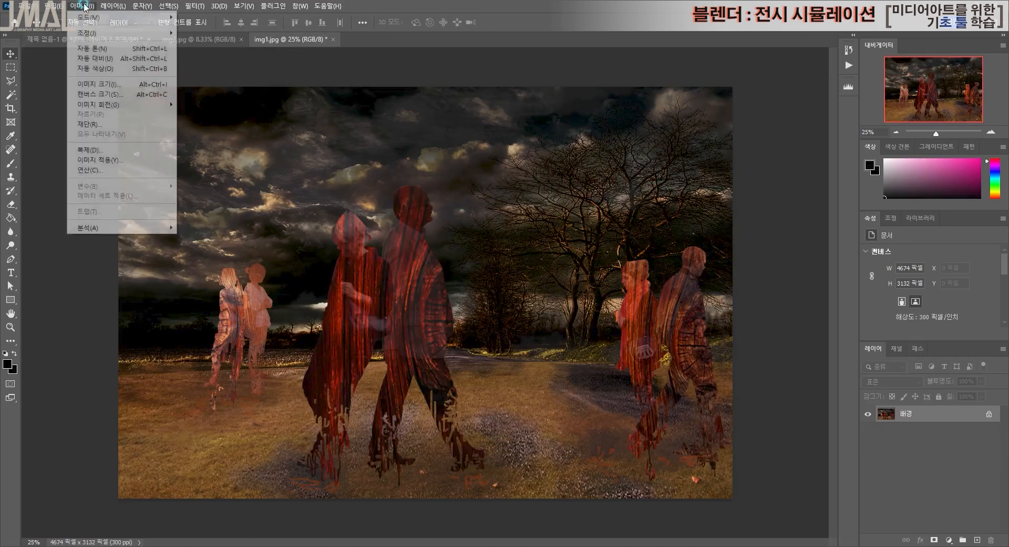
{"action": "left_click", "coordinate": [140, 88]}
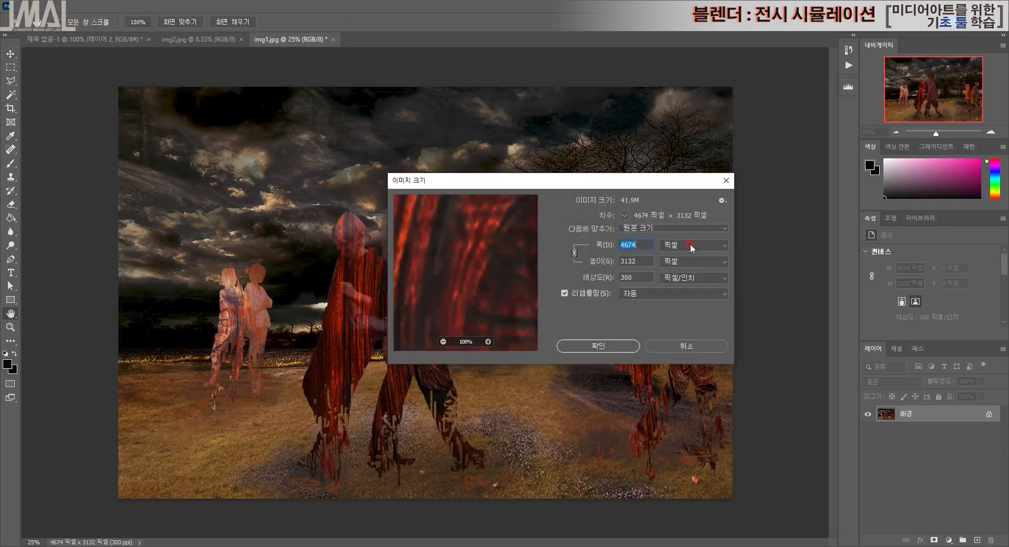
{"action": "left_click", "coordinate": [695, 247]}
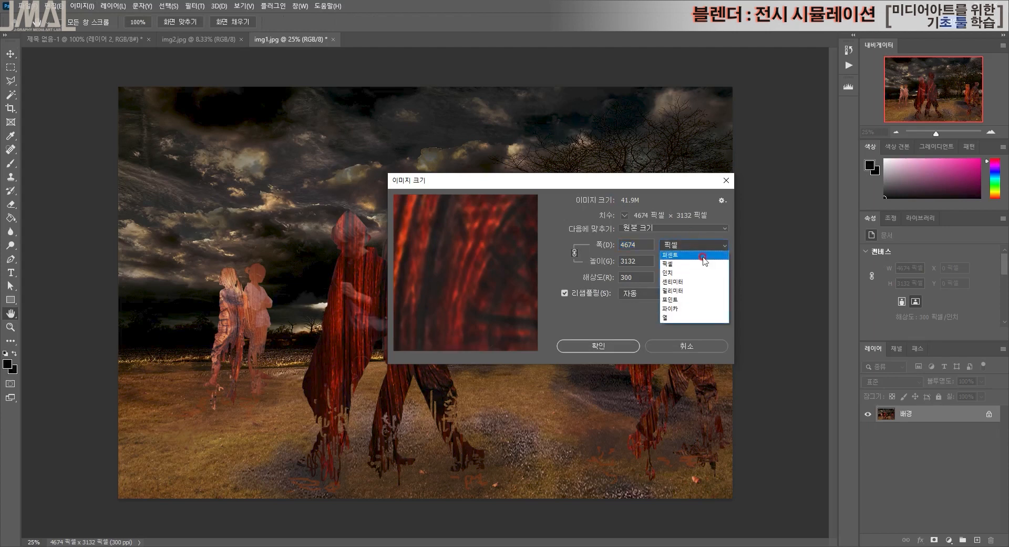
{"action": "left_click", "coordinate": [700, 290]}
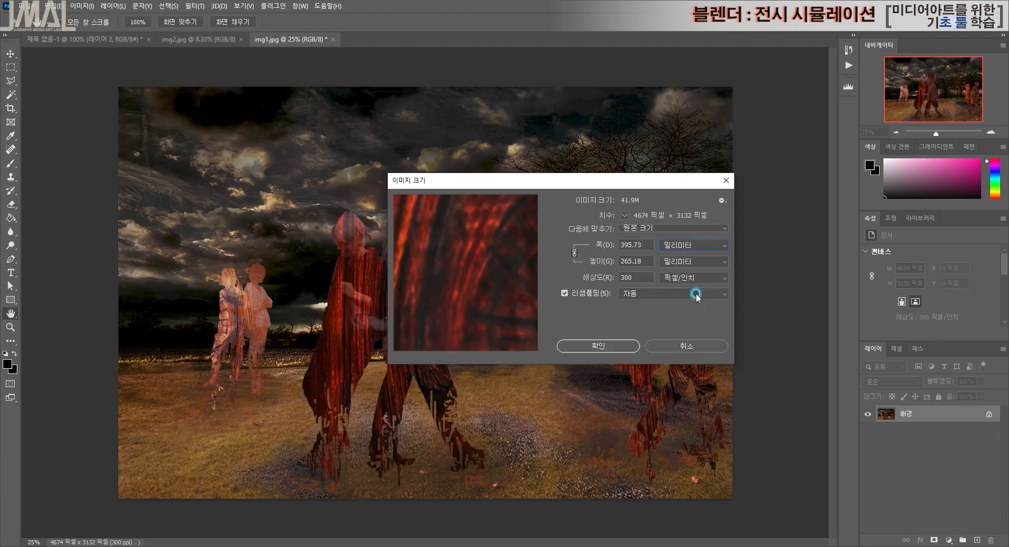
{"action": "left_click", "coordinate": [645, 245]}
{"action": "left_click", "coordinate": [599, 243]}
{"action": "type", "text": "1"}
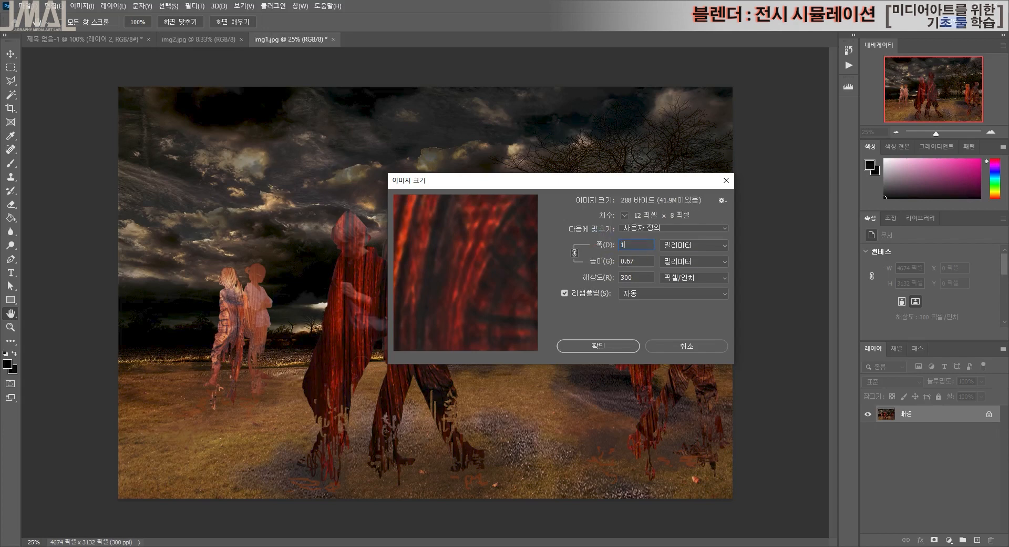
{"action": "type", "text": "60"}
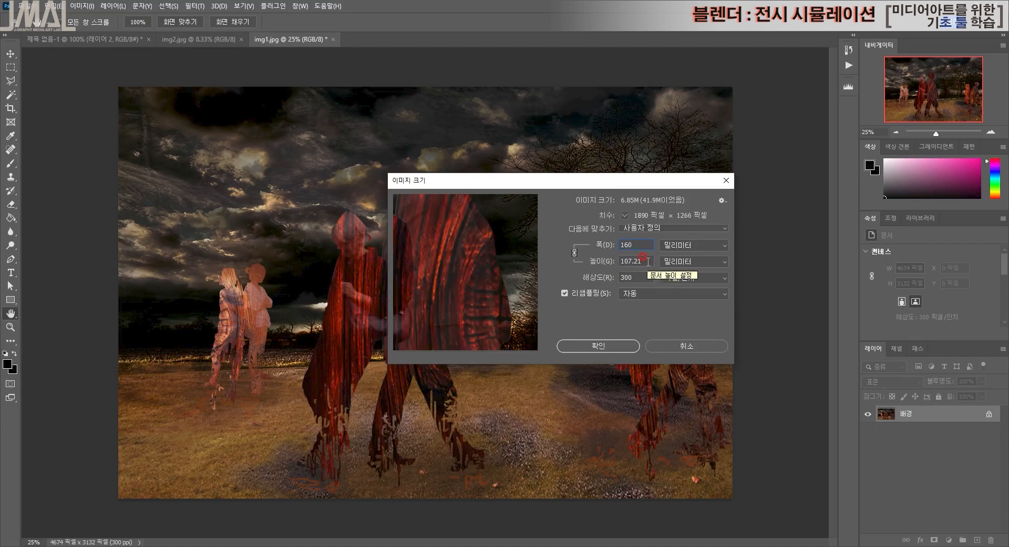
{"action": "left_click", "coordinate": [648, 262]}
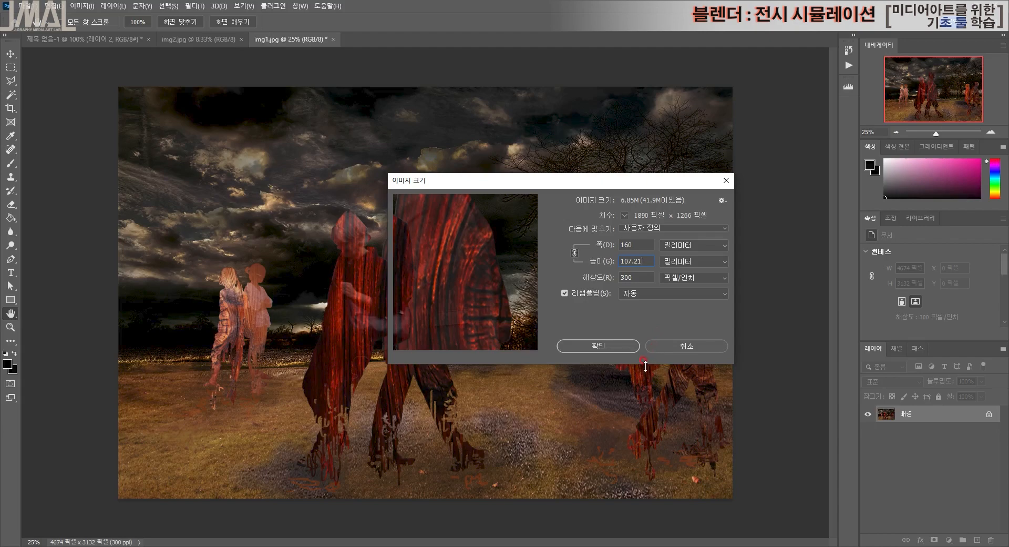
{"action": "left_click", "coordinate": [616, 347]}
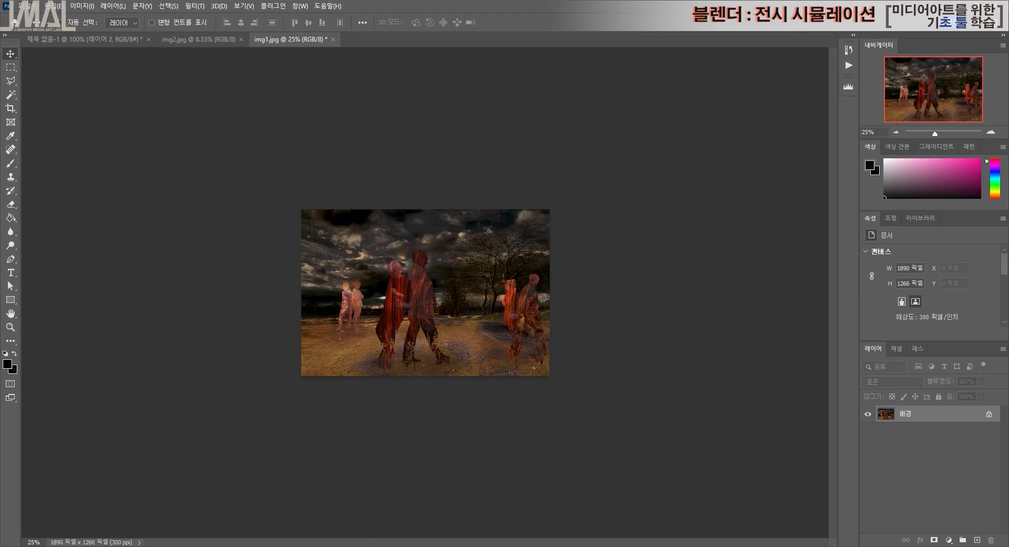
{"action": "left_click", "coordinate": [25, 6]}
{"action": "left_click", "coordinate": [77, 127]}
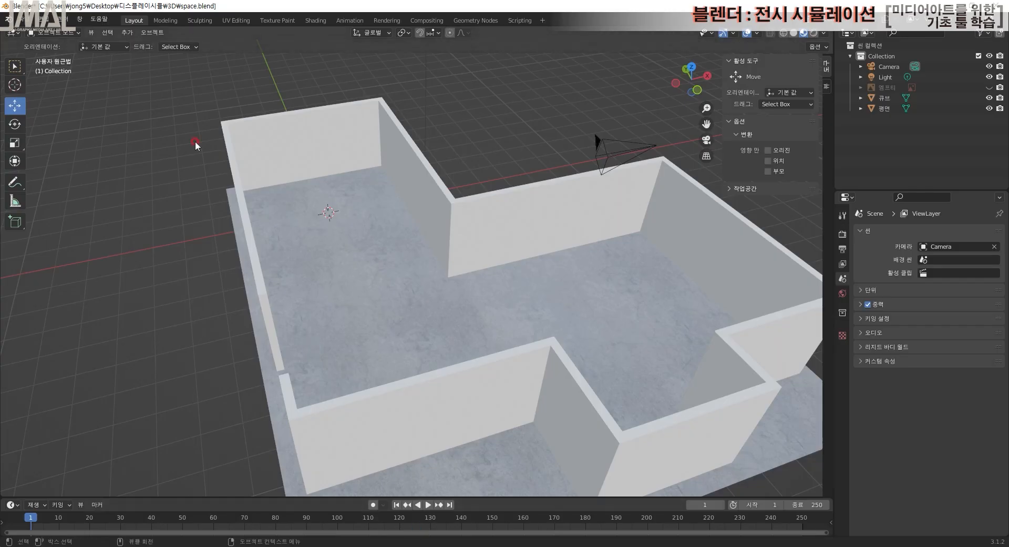
- Switch to Blender and add a mesh plane with a size of 1.6 m
{"action": "left_click", "coordinate": [127, 32]}
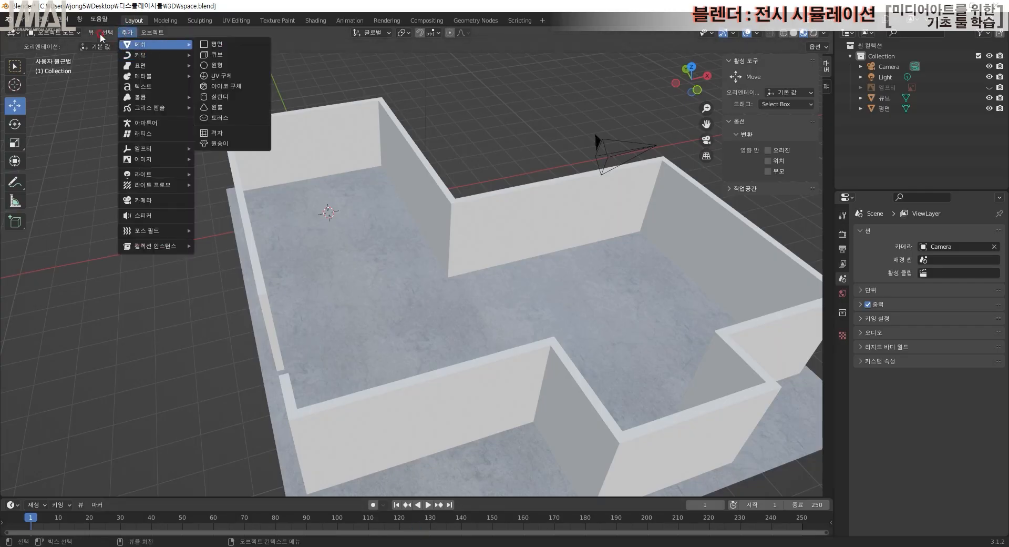
{"action": "left_click", "coordinate": [109, 31]}
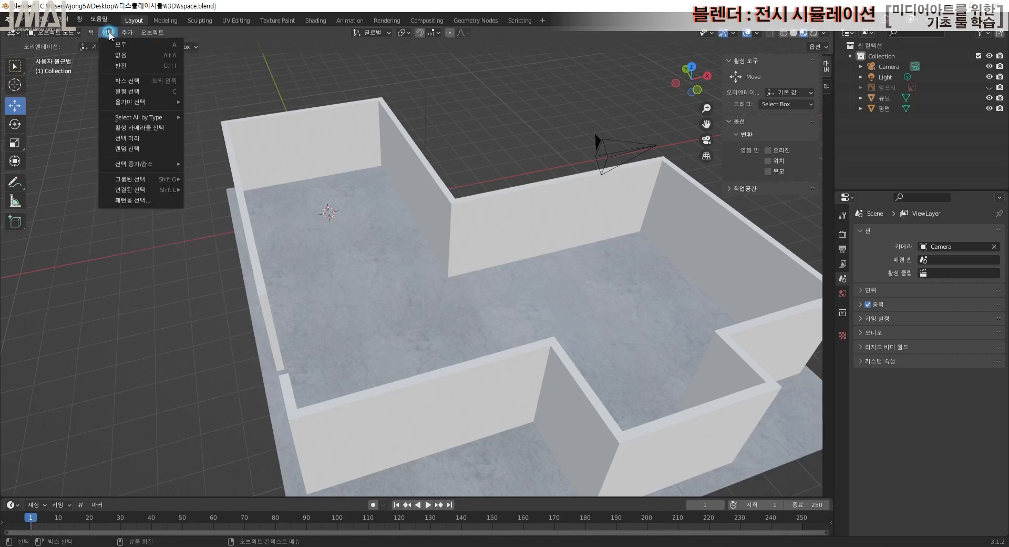
{"action": "left_click", "coordinate": [130, 32]}
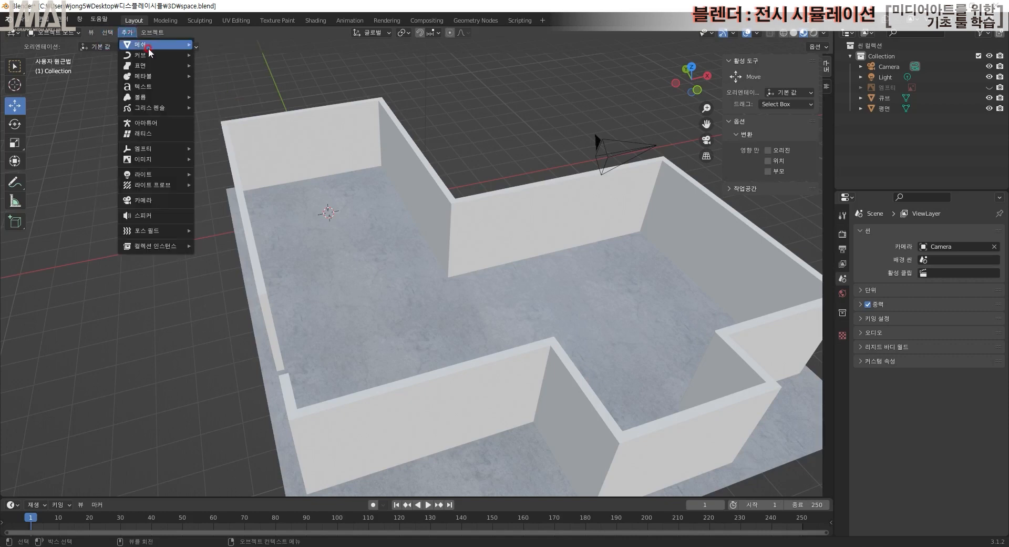
{"action": "mouse_move", "coordinate": [148, 48]}
{"action": "left_click", "coordinate": [226, 47]}
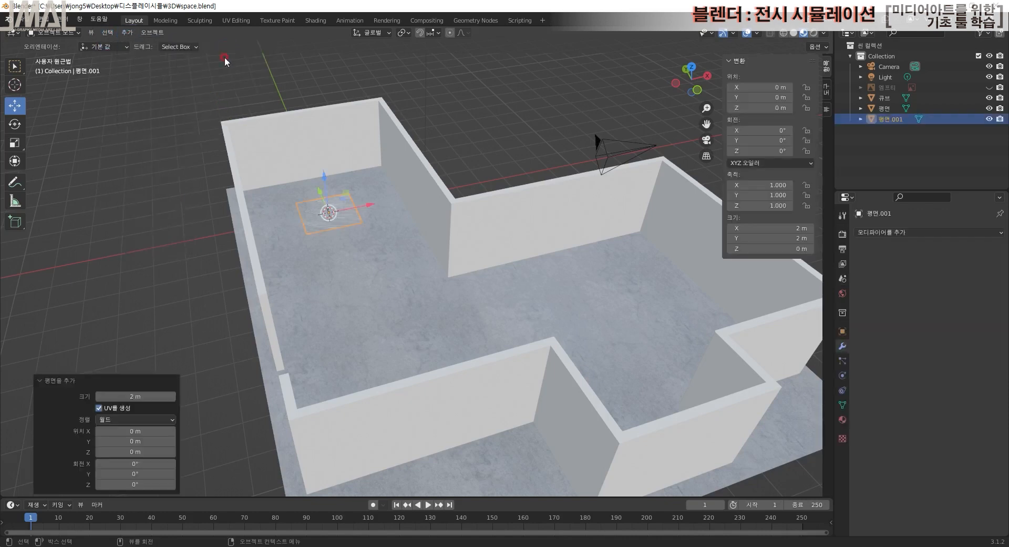
{"action": "left_click", "coordinate": [152, 396]}
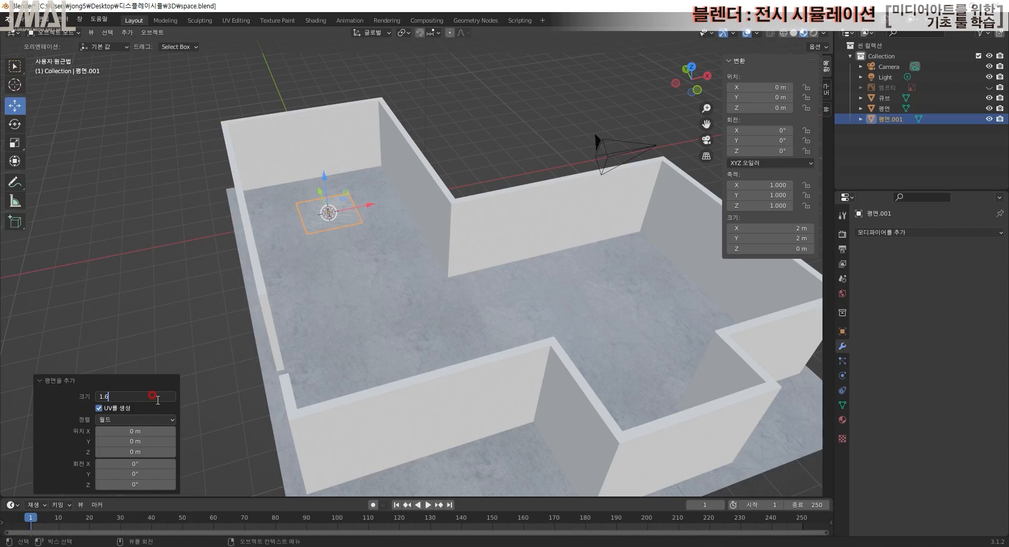
{"action": "key", "text": "Return"}
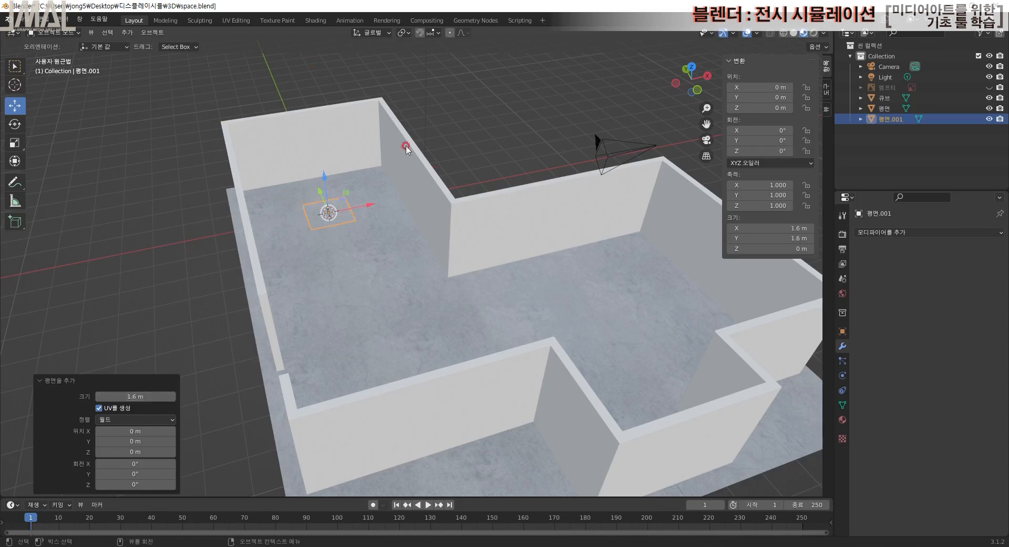
- Hide the textured floor plane and frame the new plane in the top view
{"action": "mouse_move", "coordinate": [444, 265]}
{"action": "middle_mouse_down"}
{"action": "mouse_move", "coordinate": [417, 332]}
{"action": "mouse_move", "coordinate": [462, 263]}
{"action": "middle_mouse_up"}
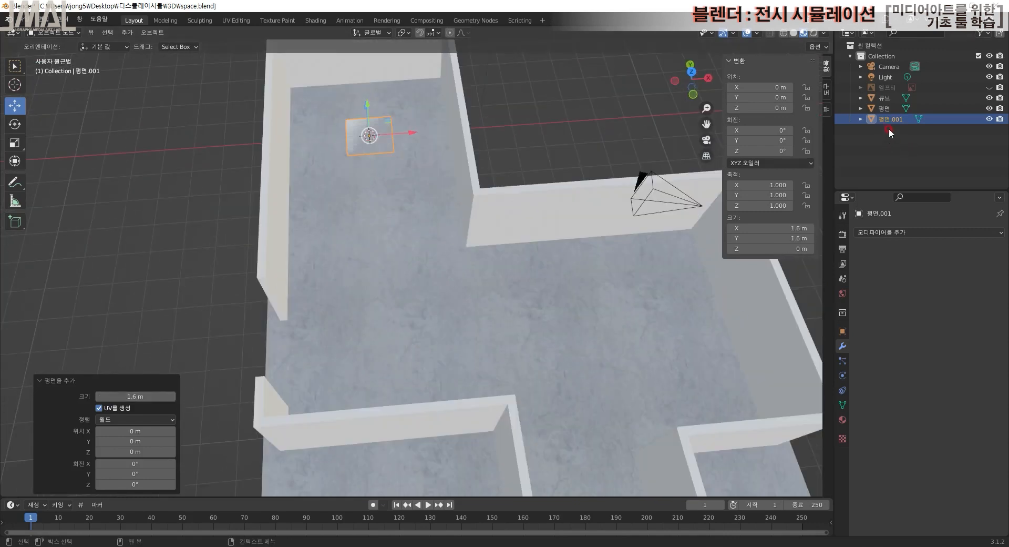
{"action": "left_click", "coordinate": [990, 108]}
{"action": "middle_click_drag", "start_coordinate": [481, 203], "coordinate": [578, 247]}
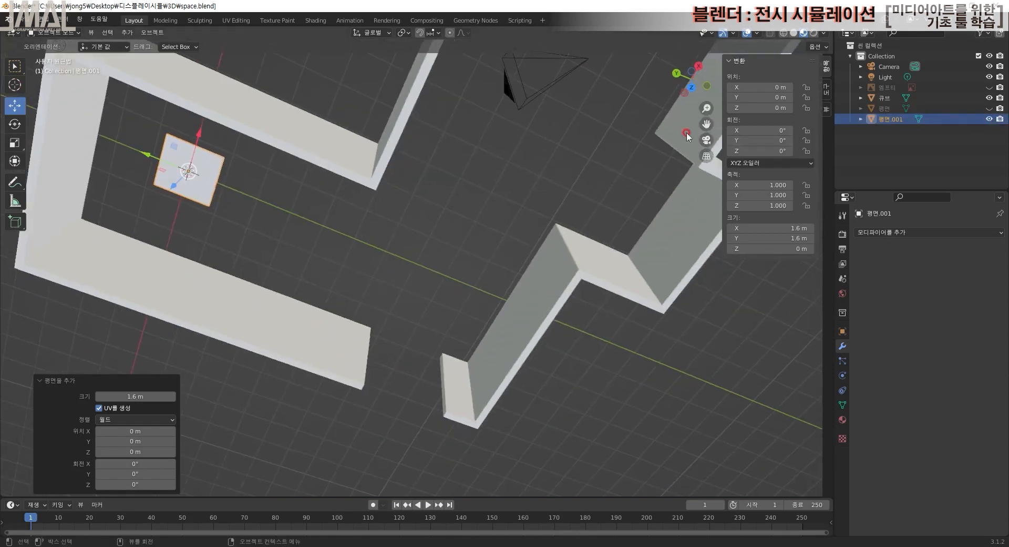
{"action": "left_click", "coordinate": [692, 87]}
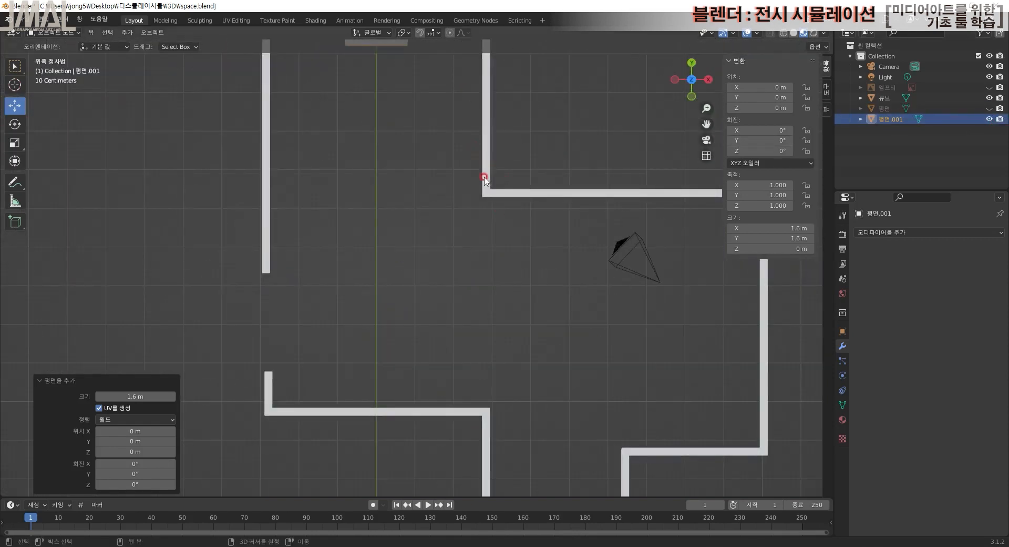
{"action": "key", "text": "KP_Decimal"}
{"action": "scroll", "coordinate": [628, 310], "scroll_direction": "up", "scroll_amount": 1}
{"action": "middle_click_drag", "start_coordinate": [631, 317], "coordinate": [510, 381], "text": "shift"}
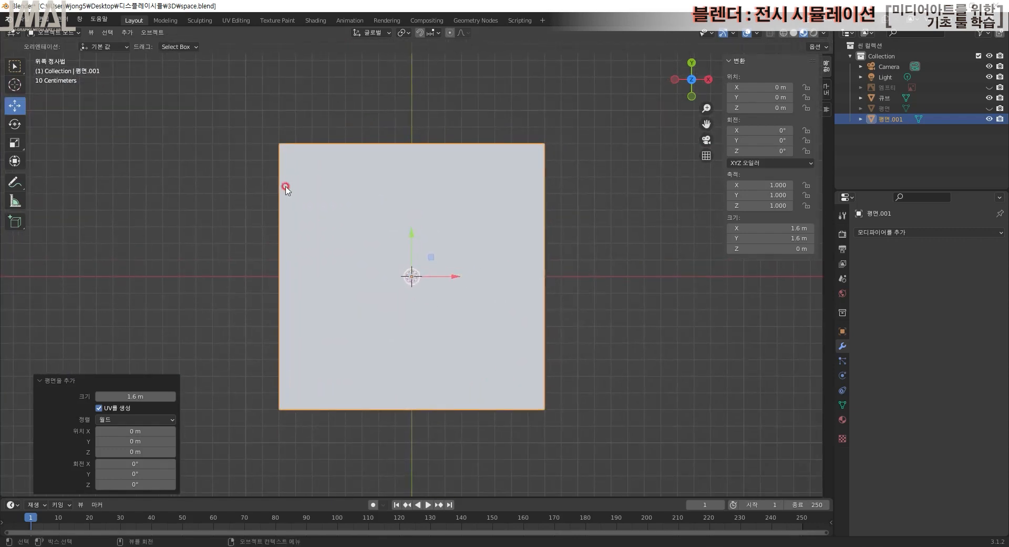
- In Edit Mode, select the new plane's two upper vertices and set their Y position to 1.07 m
{"action": "left_click", "coordinate": [537, 201]}
{"action": "key", "text": "Tab"}
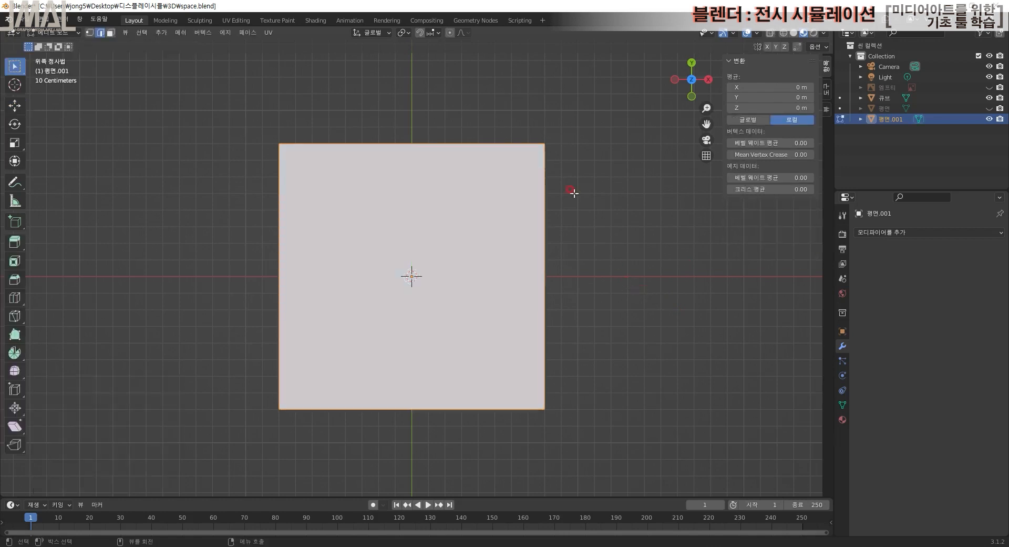
{"action": "key", "text": "1"}
{"action": "left_click_drag", "start_coordinate": [600, 171], "coordinate": [191, 97]}
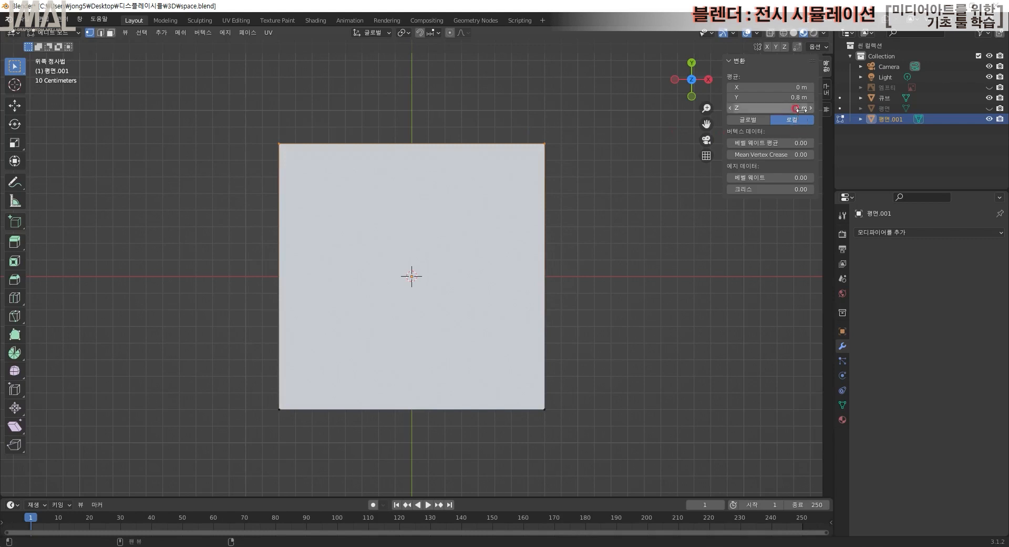
{"action": "left_click", "coordinate": [749, 95]}
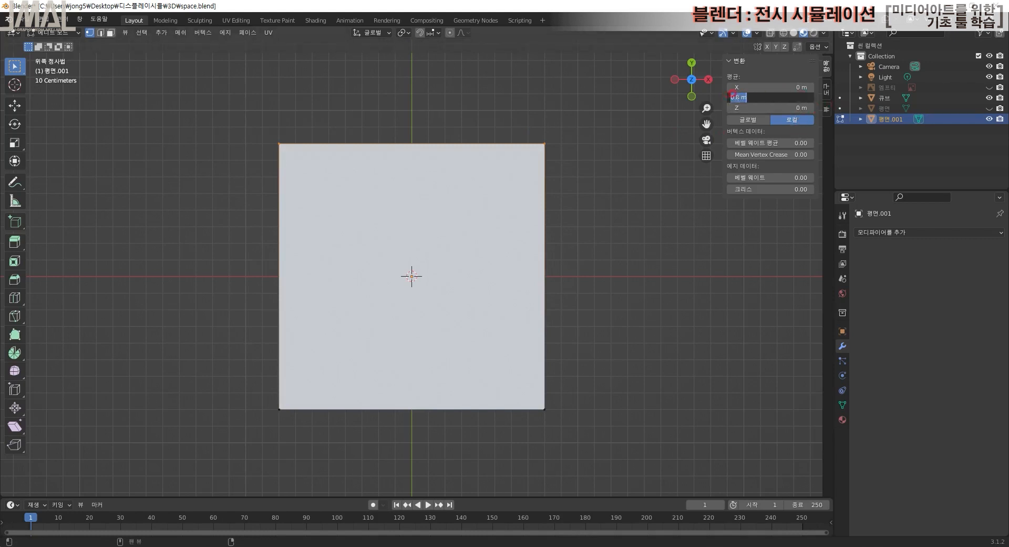
{"action": "left_click", "coordinate": [738, 96]}
{"action": "left_click_drag", "start_coordinate": [740, 99], "coordinate": [729, 97]}
{"action": "type", "text": "1.07"}
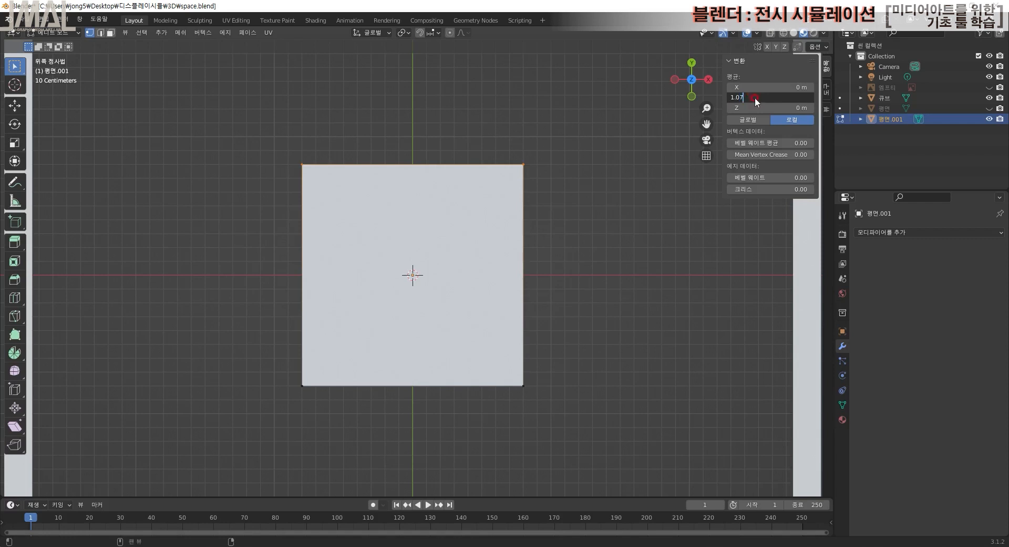
{"action": "key", "text": "Return"}
- Set the Y position of the new plane's two lower vertices to 0 m and return to Object Mode
{"action": "left_click_drag", "start_coordinate": [625, 432], "coordinate": [235, 358]}
{"action": "left_click", "coordinate": [797, 97]}
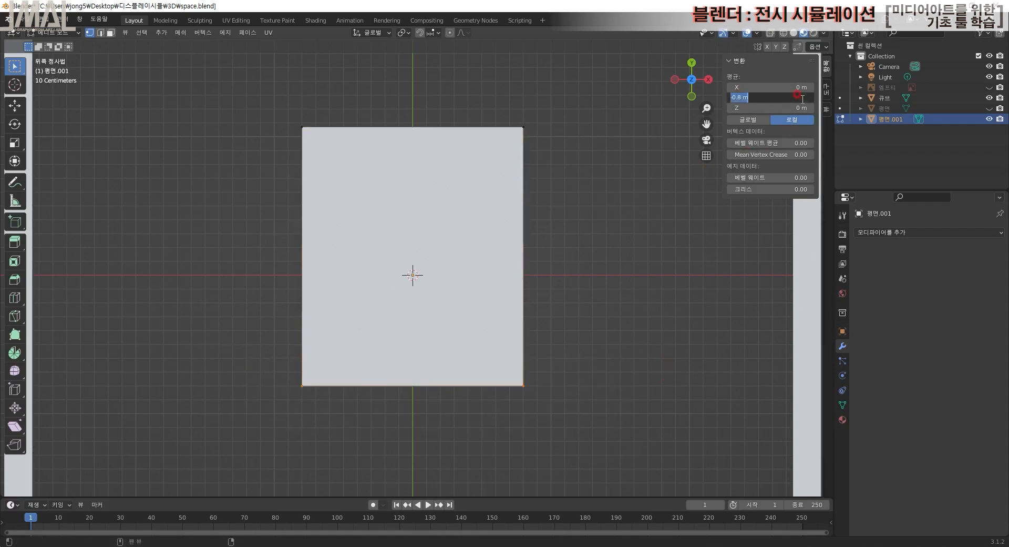
{"action": "type", "text": "0"}
{"action": "key", "text": "Return"}
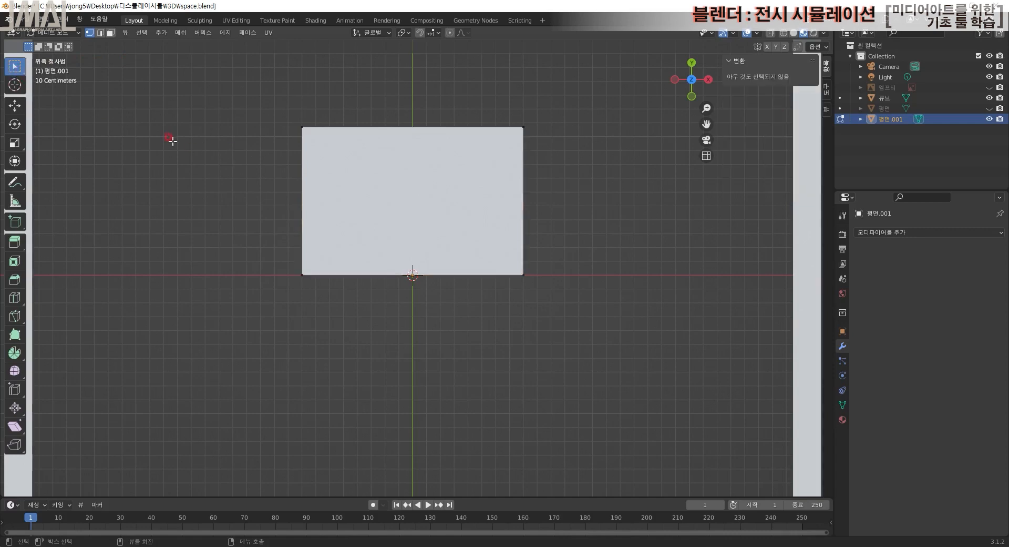
{"action": "key", "text": "Tab"}
{"action": "middle_click_drag", "start_coordinate": [607, 310], "coordinate": [473, 261]}
{"action": "scroll", "coordinate": [484, 258], "scroll_direction": "up", "scroll_amount": 2}
{"action": "scroll", "coordinate": [484, 257], "scroll_direction": "down", "scroll_amount": 1}
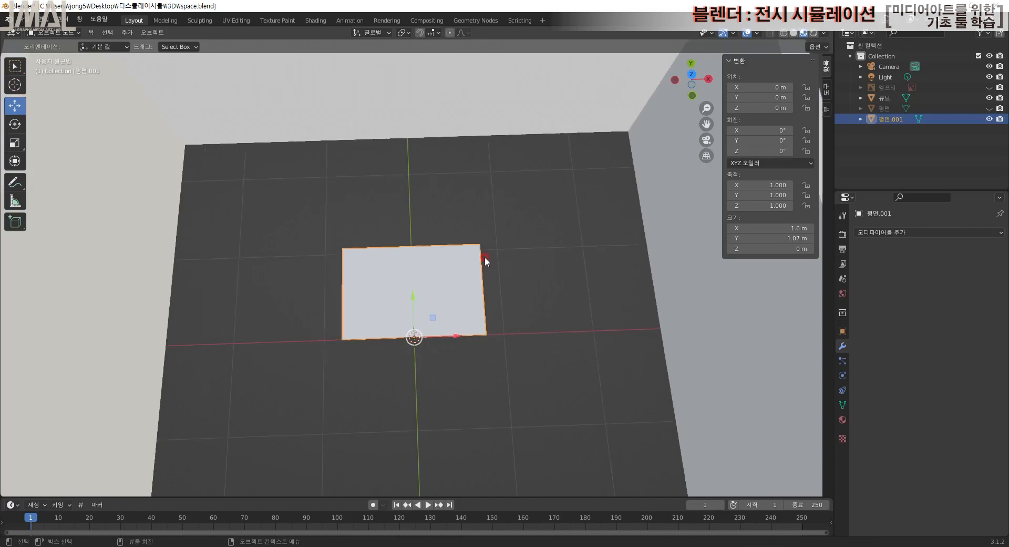
- In the Shading workspace, create a new material for the plane and add an Image Texture node
{"action": "left_click", "coordinate": [317, 21]}
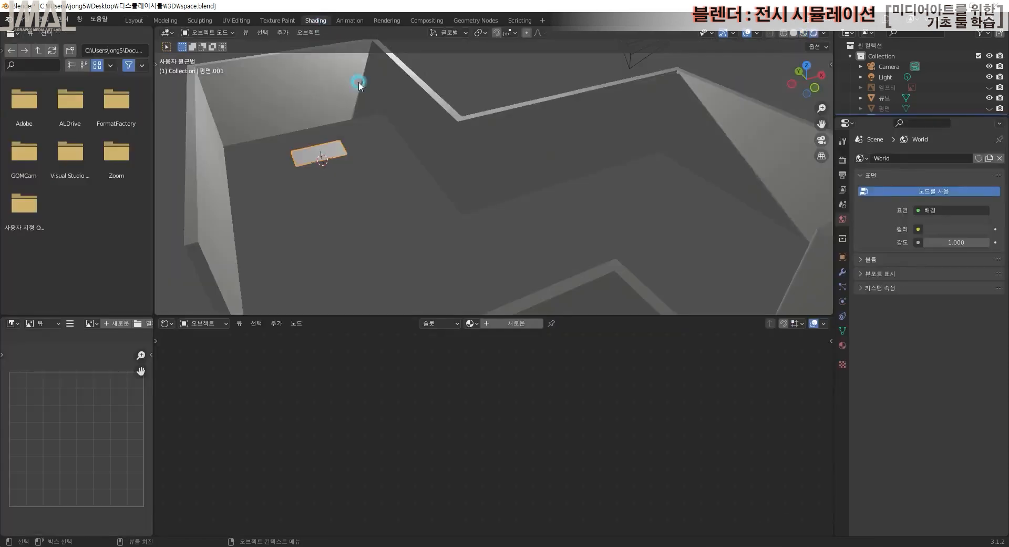
{"action": "left_click", "coordinate": [522, 323]}
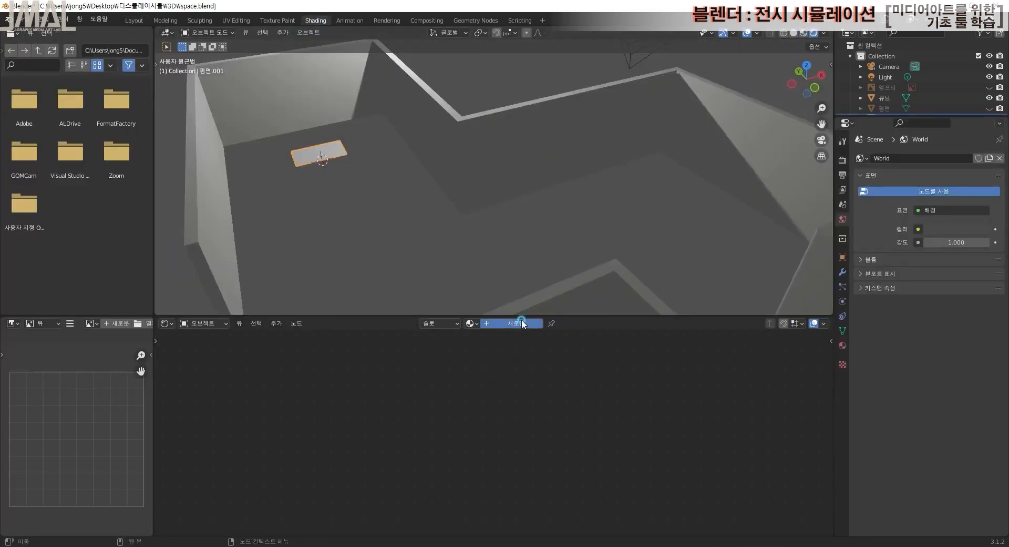
{"action": "middle_click_drag", "start_coordinate": [384, 373], "coordinate": [389, 415]}
{"action": "left_click", "coordinate": [276, 323]}
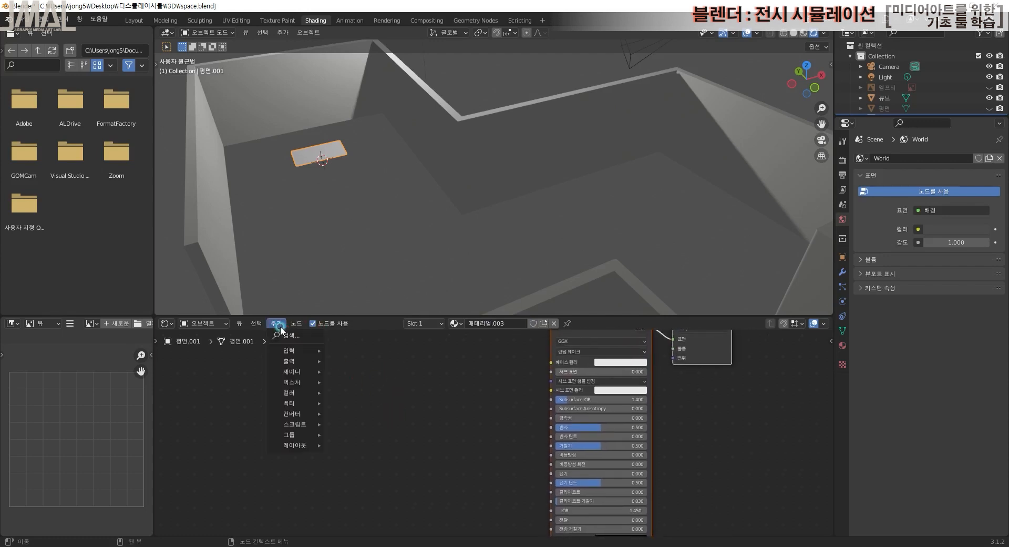
{"action": "mouse_move", "coordinate": [312, 383]}
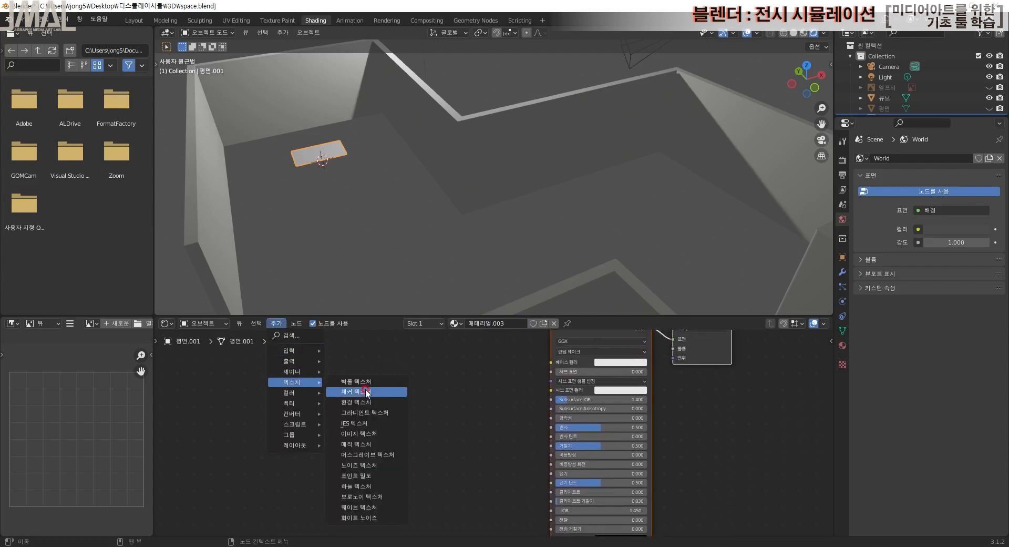
{"action": "left_click", "coordinate": [386, 433]}
{"action": "left_click", "coordinate": [367, 414]}
- Load img1.jpg from the 소스 folder into the Image Texture node and connect its Color output to the shader's Base Color
{"action": "left_click", "coordinate": [451, 449]}
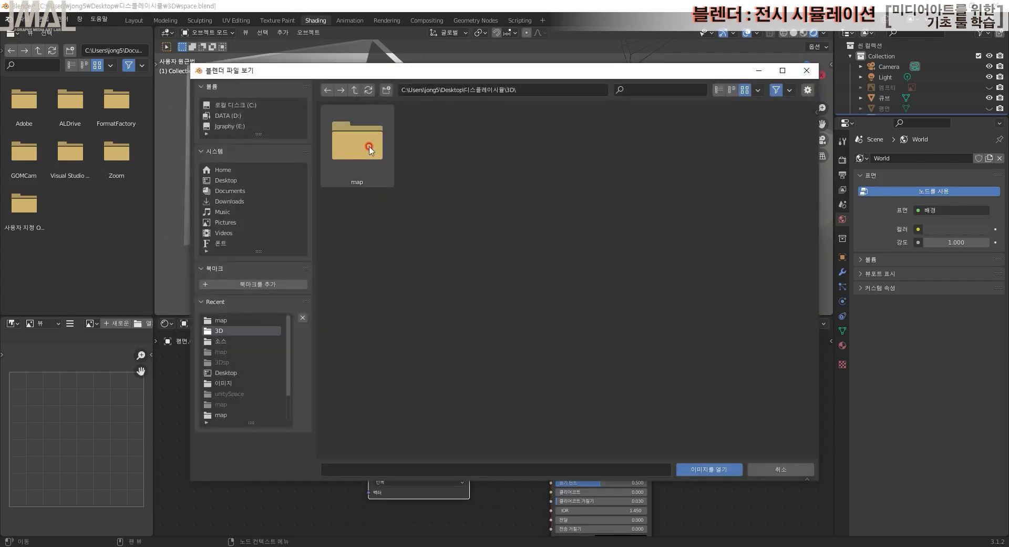
{"action": "double_click", "coordinate": [357, 141]}
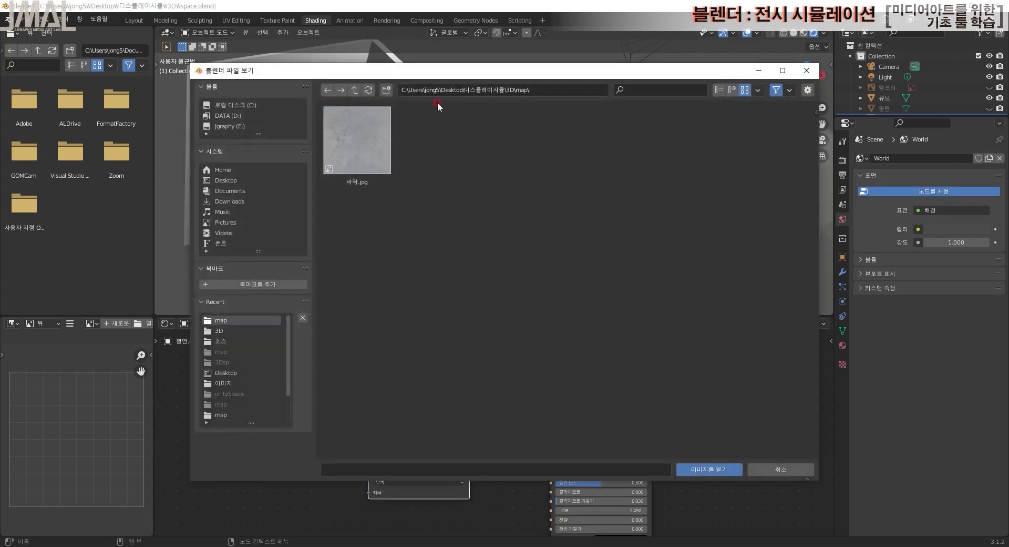
{"action": "left_click", "coordinate": [355, 90]}
{"action": "left_click", "coordinate": [355, 90]}
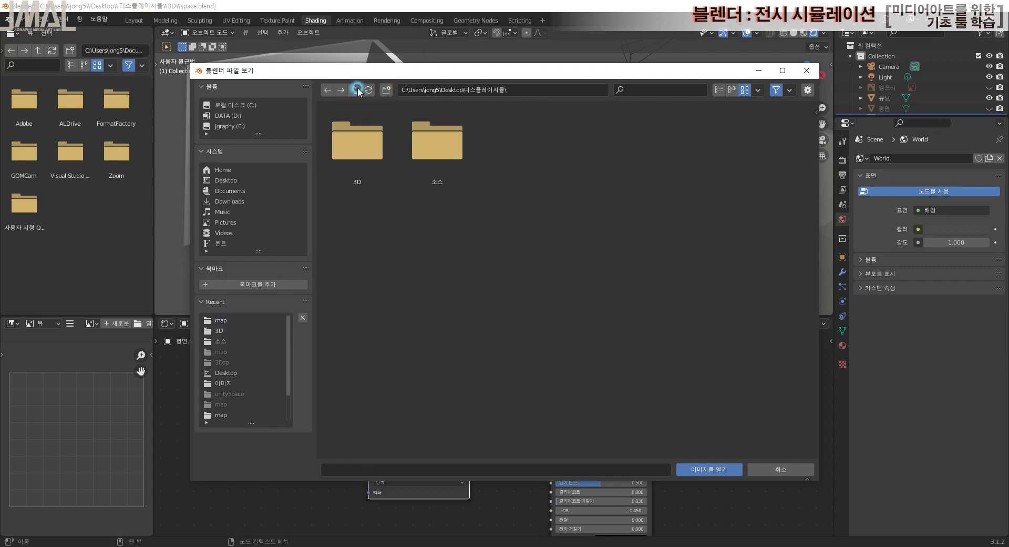
{"action": "double_click", "coordinate": [450, 168]}
{"action": "left_click", "coordinate": [357, 141]}
{"action": "left_click", "coordinate": [707, 469]}
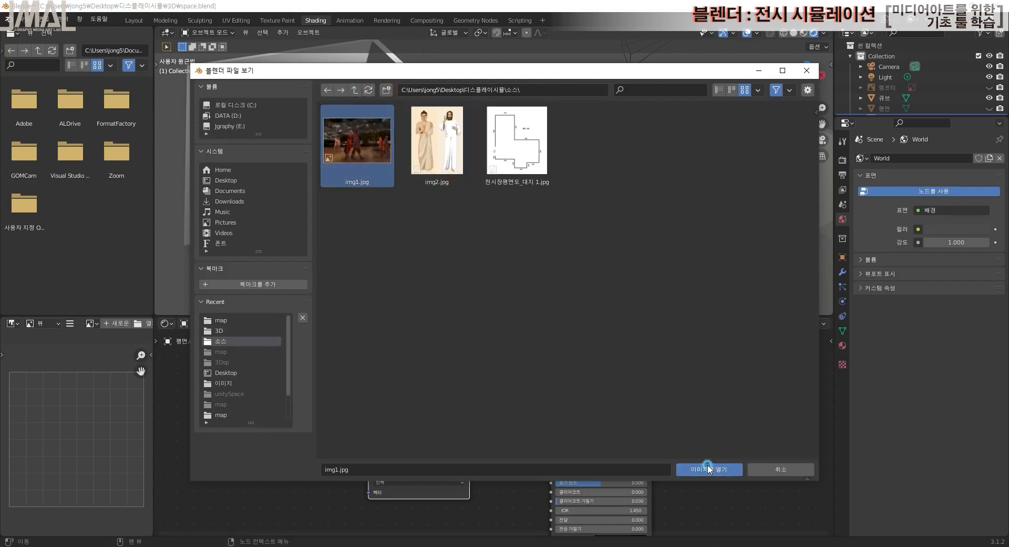
{"action": "left_click_drag", "start_coordinate": [469, 430], "coordinate": [549, 361]}
{"action": "middle_click_drag", "start_coordinate": [372, 202], "coordinate": [385, 123]}
{"action": "scroll", "coordinate": [385, 124], "scroll_direction": "up", "scroll_amount": 3}
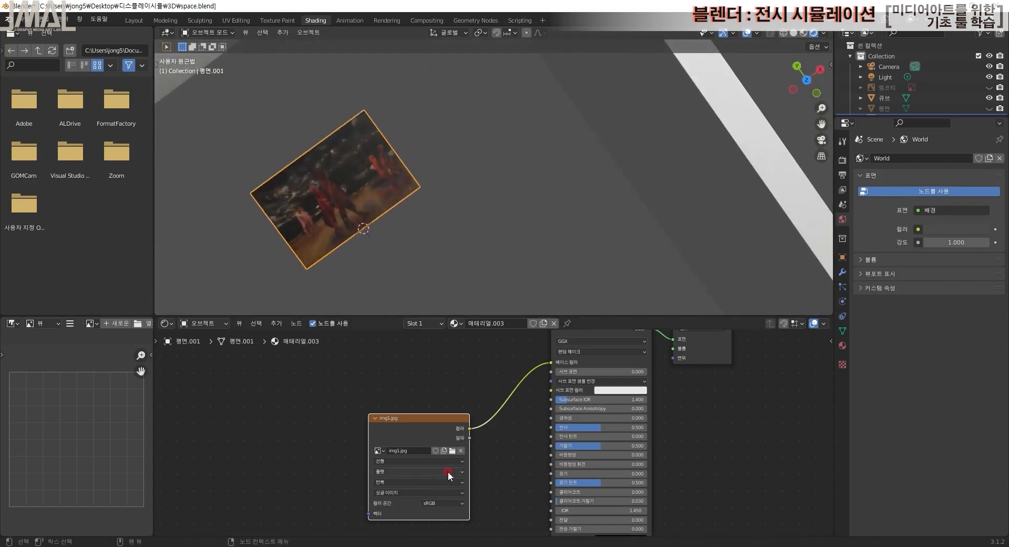
{"action": "left_click_drag", "start_coordinate": [439, 425], "coordinate": [466, 420]}
{"action": "left_click", "coordinate": [278, 323]}
{"action": "mouse_move", "coordinate": [293, 349]}
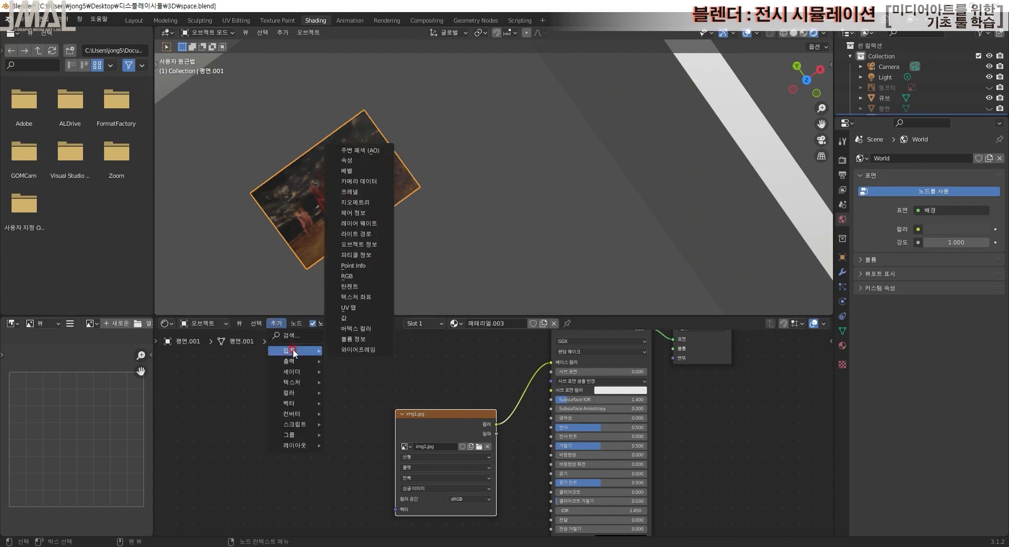
{"action": "mouse_move", "coordinate": [312, 399]}
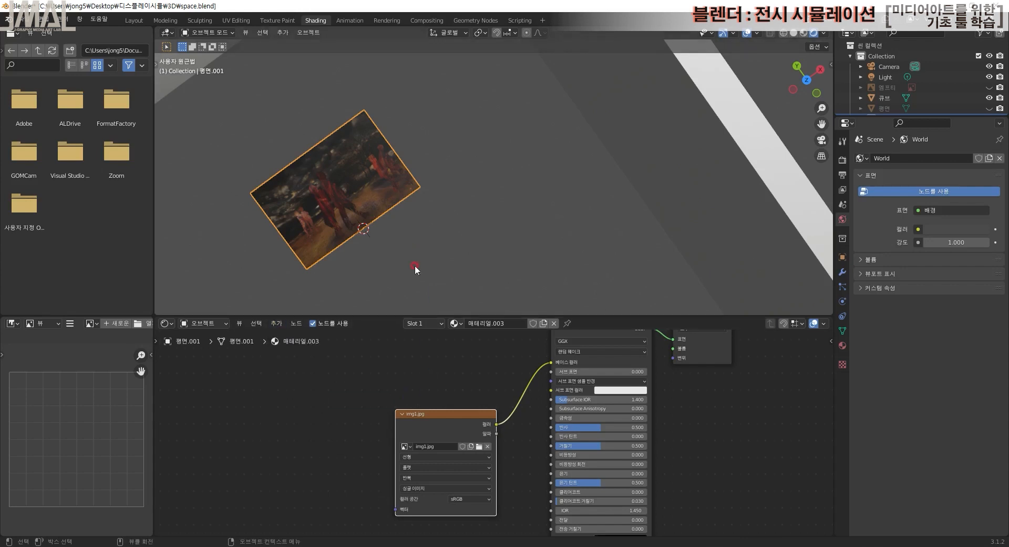
{"action": "middle_click_drag", "start_coordinate": [475, 388], "coordinate": [471, 423]}
{"action": "mouse_move", "coordinate": [510, 265]}
{"action": "middle_mouse_down"}
{"action": "mouse_move", "coordinate": [500, 274]}
{"action": "mouse_move", "coordinate": [491, 234]}
{"action": "mouse_move", "coordinate": [450, 253]}
{"action": "mouse_move", "coordinate": [566, 242]}
{"action": "middle_mouse_up"}
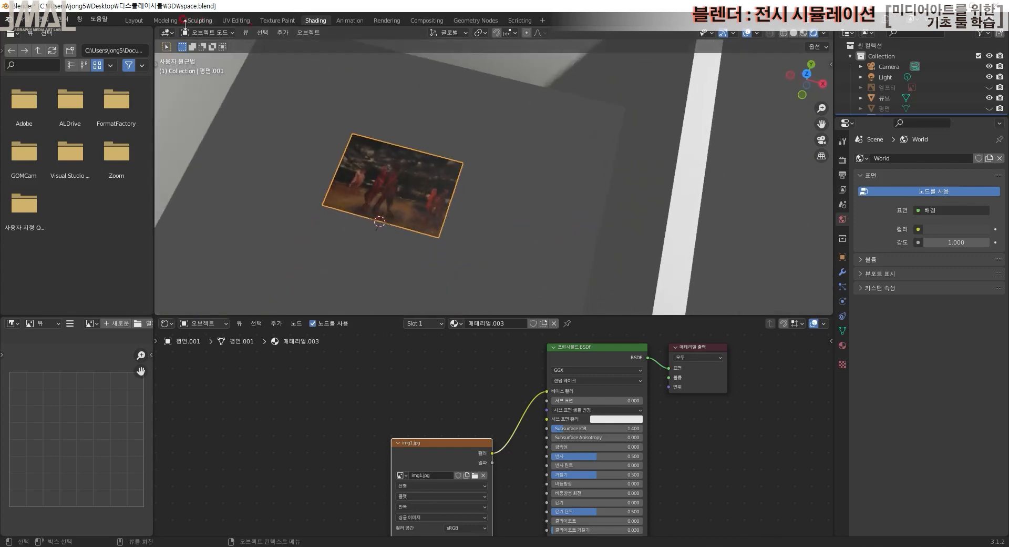
- Return to the Layout workspace and rotate the artwork plane 90° about the X axis to stand it upright
{"action": "left_click", "coordinate": [138, 22]}
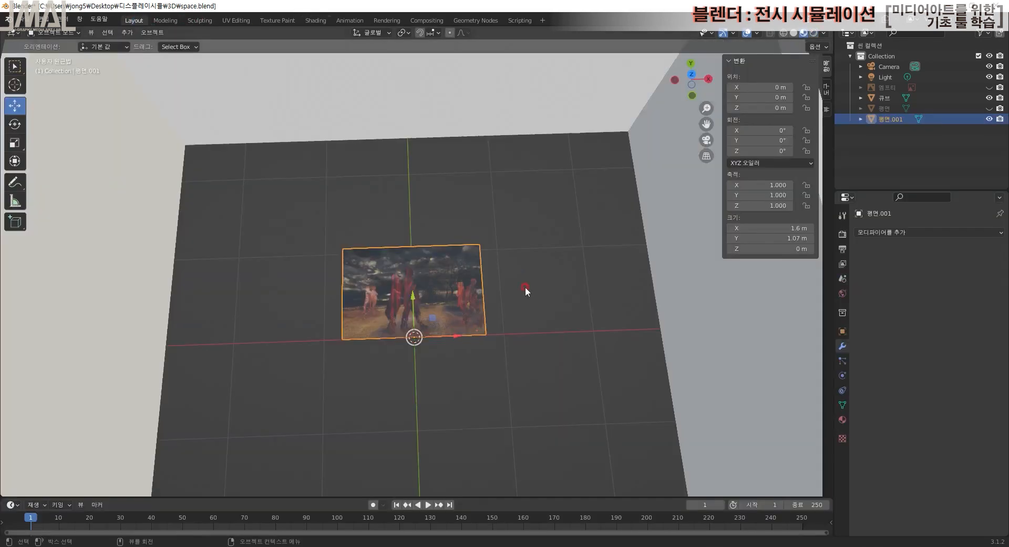
{"action": "mouse_move", "coordinate": [520, 312]}
{"action": "middle_mouse_down"}
{"action": "mouse_move", "coordinate": [539, 318]}
{"action": "mouse_move", "coordinate": [514, 325]}
{"action": "middle_mouse_up"}
{"action": "left_click", "coordinate": [514, 321]}
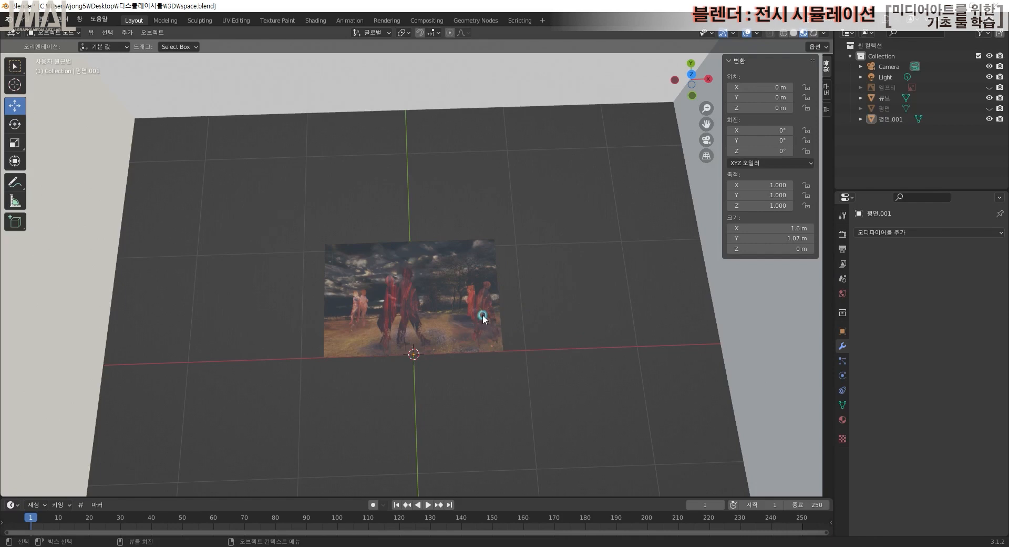
{"action": "left_click", "coordinate": [482, 315]}
{"action": "left_click", "coordinate": [565, 323]}
{"action": "left_click", "coordinate": [443, 314]}
{"action": "key", "text": "shift+space"}
{"action": "key", "text": "r"}
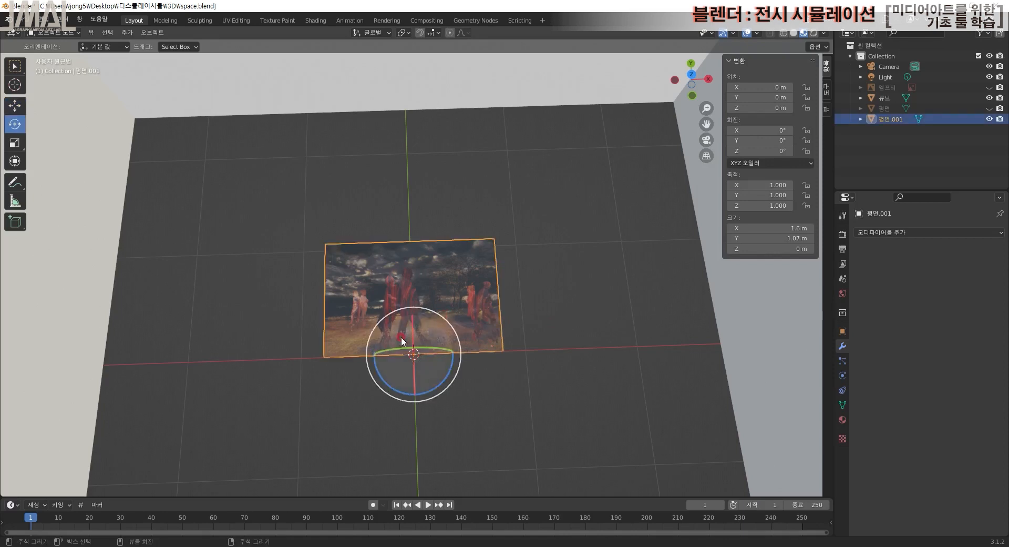
{"action": "left_click_drag", "start_coordinate": [409, 336], "coordinate": [428, 355]}
{"action": "left_click", "coordinate": [142, 448]}
{"action": "type", "text": "90"}
{"action": "key", "text": "Return"}
- Duplicate the upright artwork plane and leave the copy in its original position
{"action": "middle_click_drag", "start_coordinate": [378, 391], "coordinate": [475, 415]}
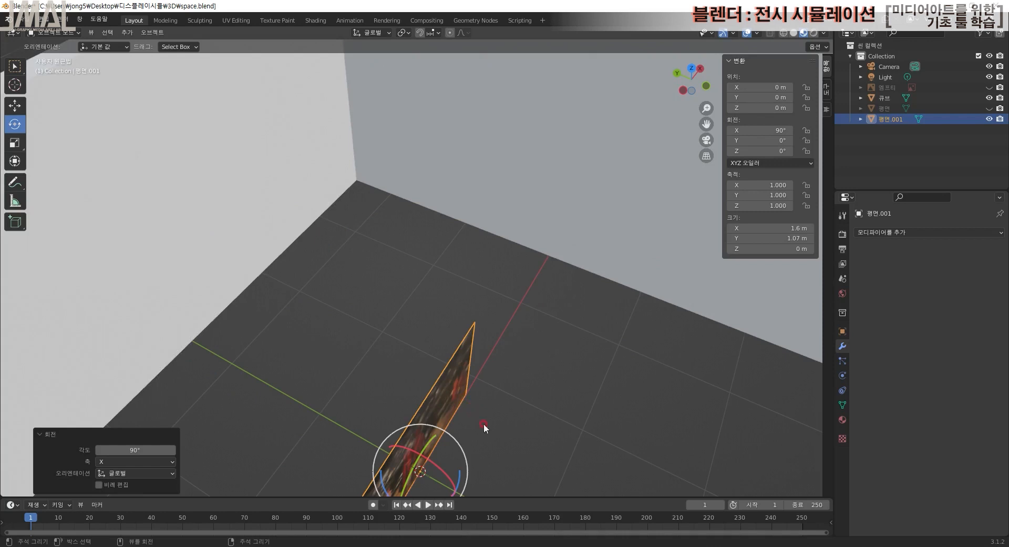
{"action": "middle_click_drag", "start_coordinate": [525, 490], "coordinate": [522, 335]}
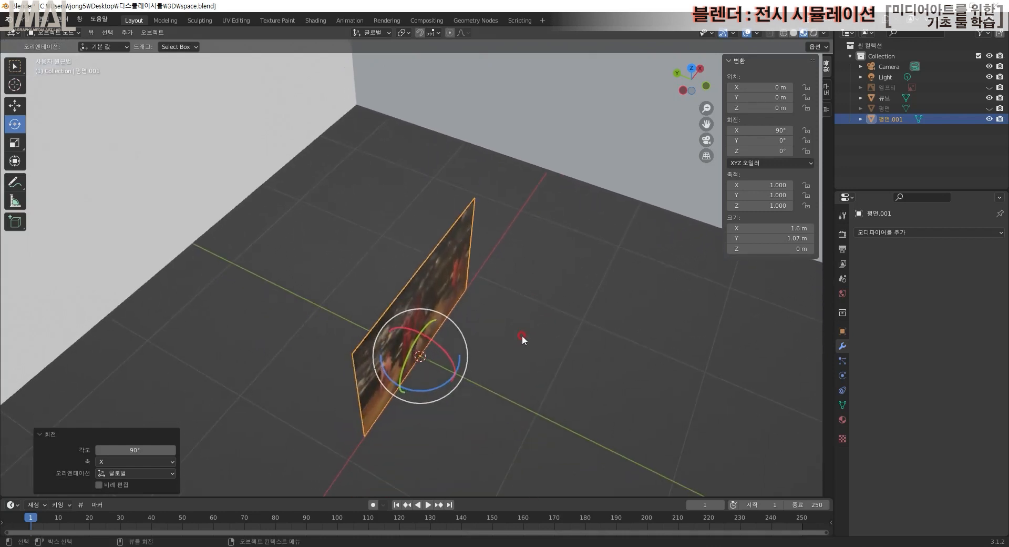
{"action": "key", "text": "shift+space"}
{"action": "key", "text": "g"}
{"action": "key", "text": "shift+d"}
{"action": "right_click", "coordinate": [464, 397]}
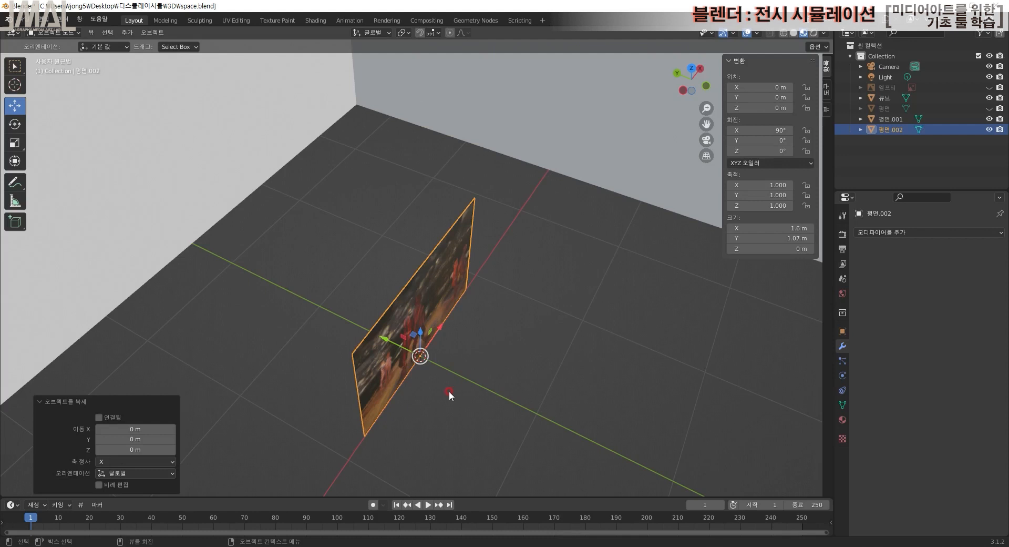
{"action": "key", "text": "shift+d"}
{"action": "left_click", "coordinate": [408, 368]}
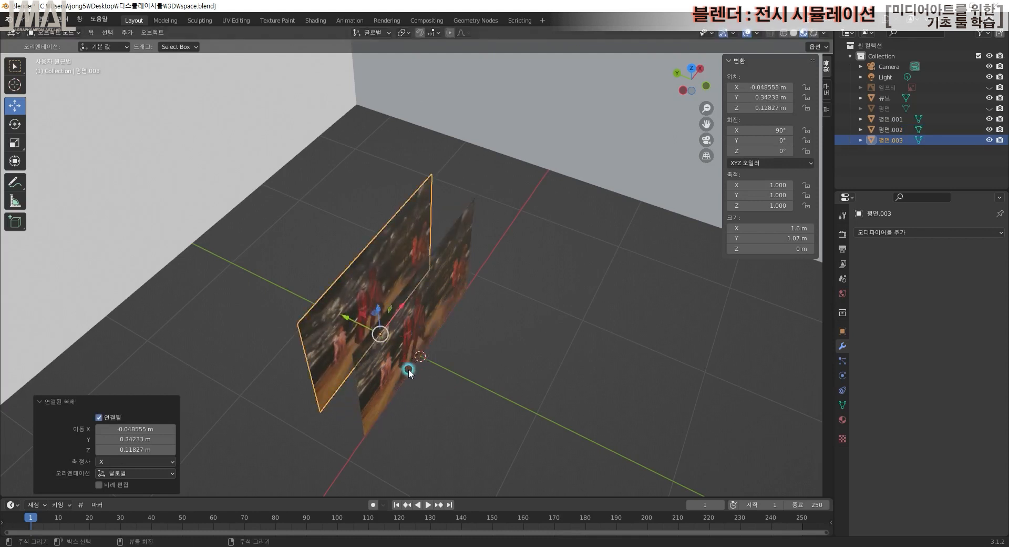
{"action": "key", "text": "ctrl+z"}
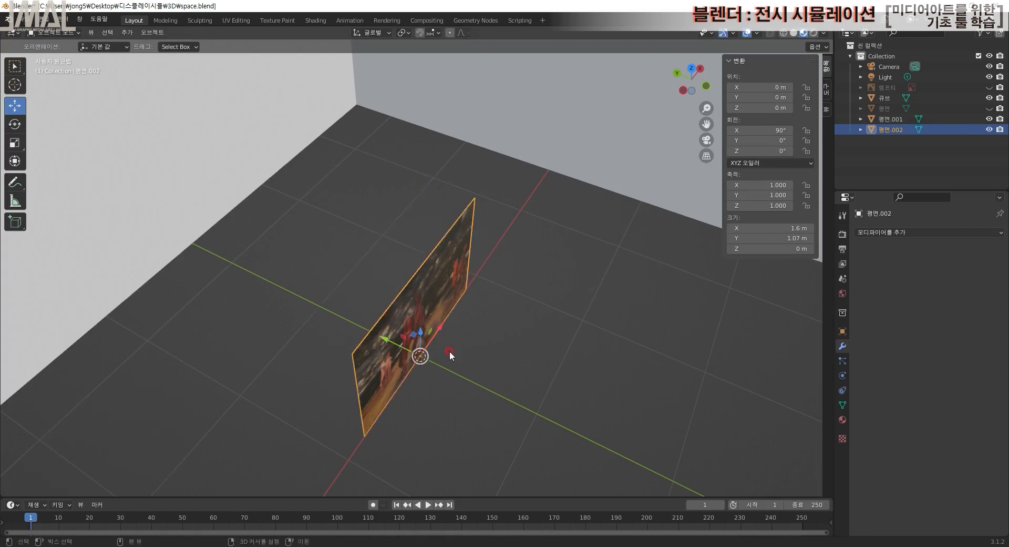
- Duplicate the artwork plane again and move the copy about 0.035 m along the Y axis
{"action": "key", "text": "shift+d"}
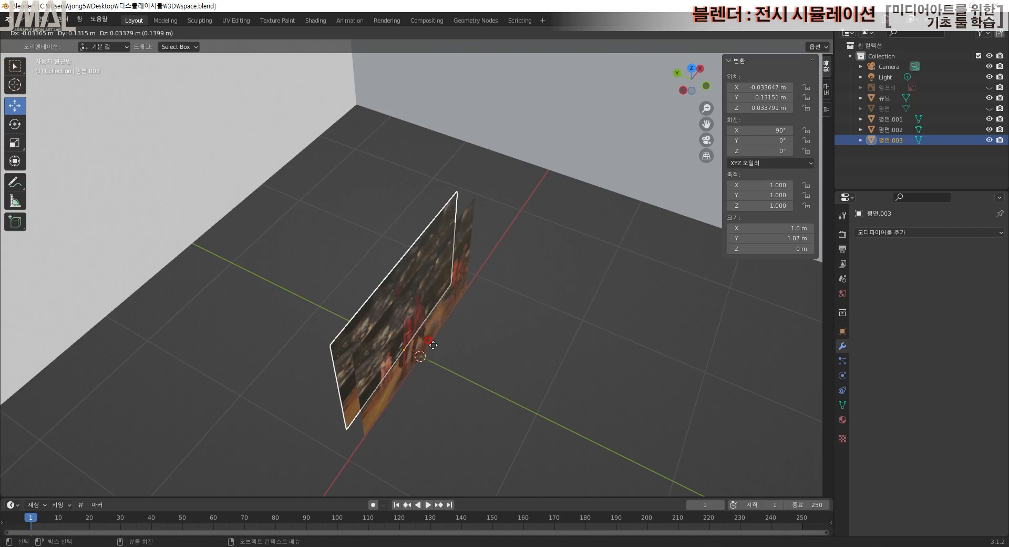
{"action": "key", "text": "y"}
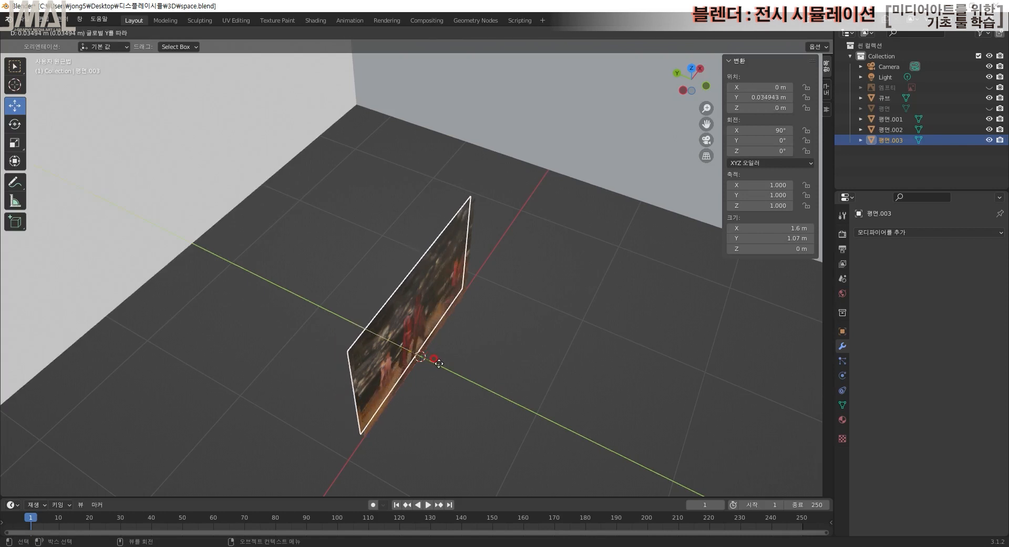
{"action": "left_click", "coordinate": [439, 362]}
- Extrude the face of the offset copy about 0.031 m along its normal in Edit Mode, and return to Object Mode
{"action": "middle_click_drag", "start_coordinate": [443, 370], "coordinate": [398, 365]}
{"action": "key", "text": "Tab"}
{"action": "key", "text": "3"}
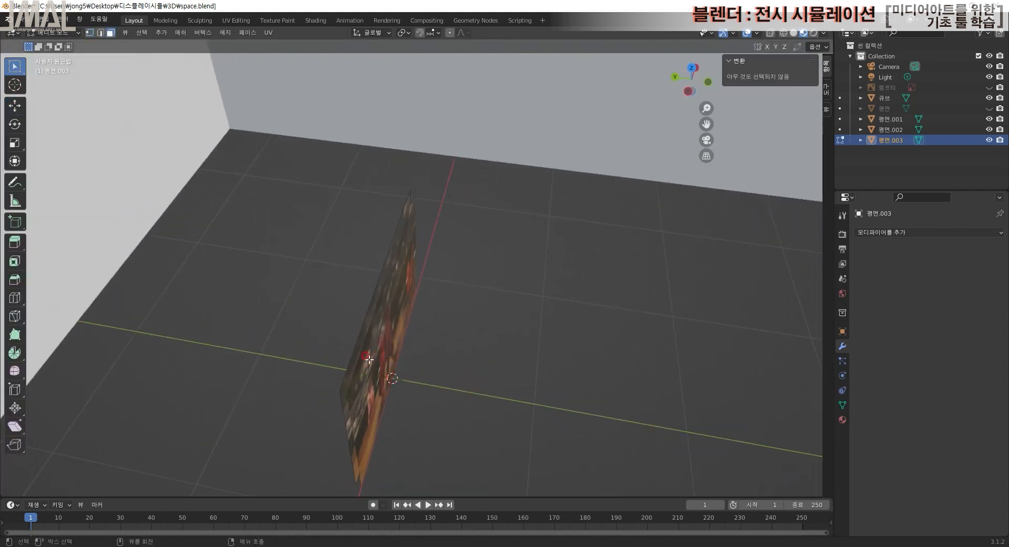
{"action": "left_click", "coordinate": [363, 356]}
{"action": "key", "text": "e"}
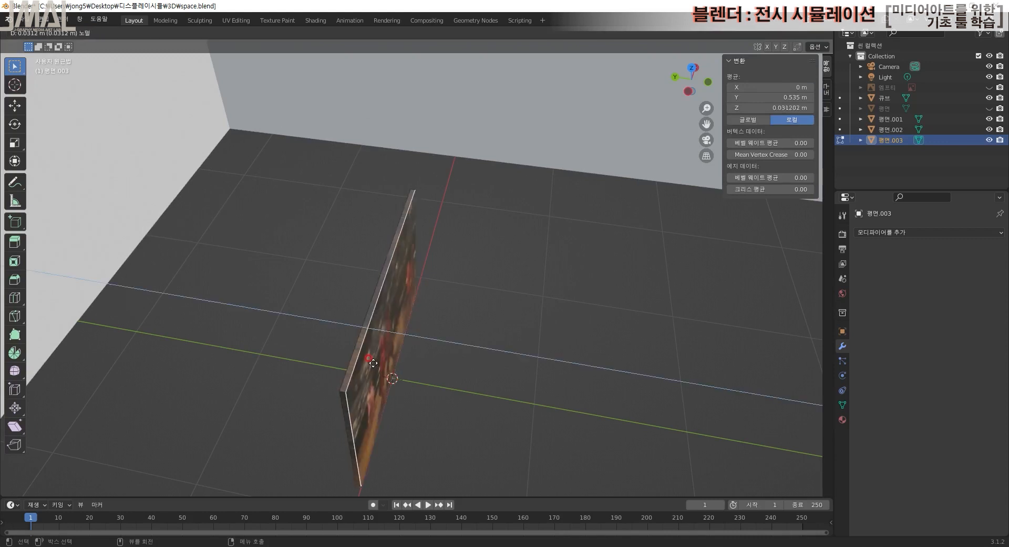
{"action": "left_click", "coordinate": [373, 362]}
{"action": "scroll", "coordinate": [428, 388], "scroll_direction": "up", "scroll_amount": 3}
{"action": "middle_click_drag", "start_coordinate": [428, 388], "coordinate": [400, 386]}
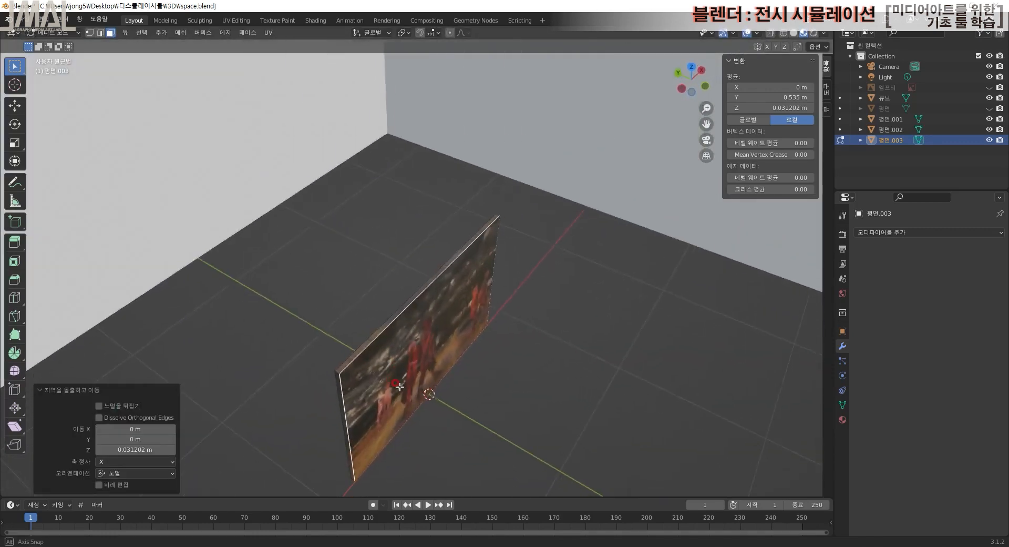
{"action": "left_click", "coordinate": [692, 67]}
{"action": "scroll", "coordinate": [621, 153], "scroll_direction": "up", "scroll_amount": 5}
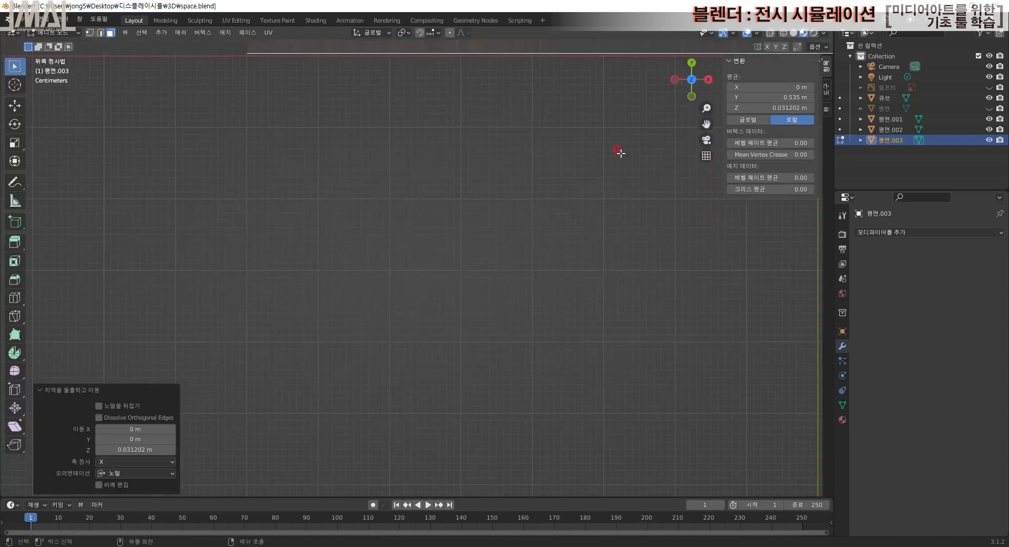
{"action": "scroll", "coordinate": [599, 187], "scroll_direction": "down", "scroll_amount": 4}
{"action": "middle_click_drag", "start_coordinate": [600, 187], "coordinate": [611, 259]}
{"action": "key", "text": "Tab"}
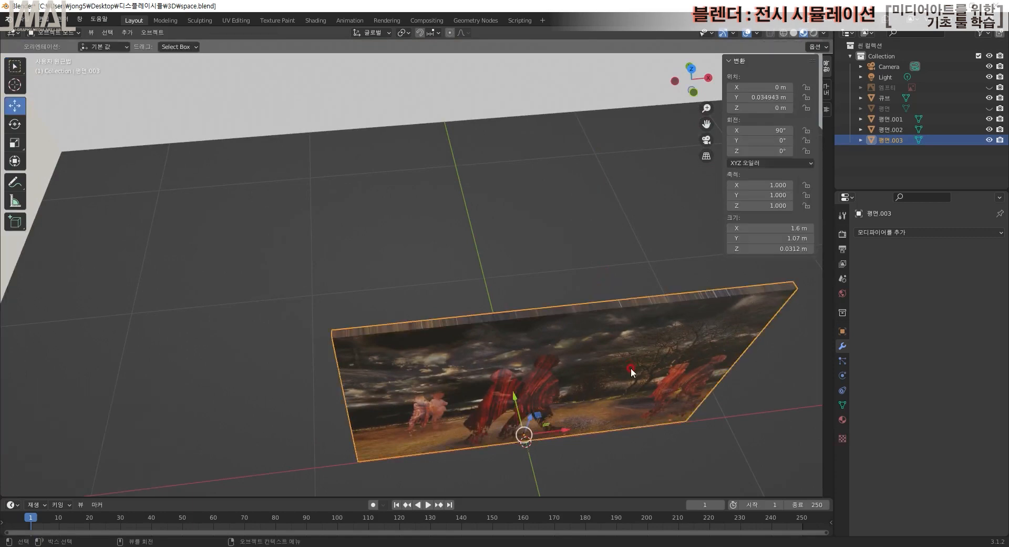
- In the Shading workspace, replace the thickened copy's image material with the existing material named Material
{"action": "middle_click_drag", "start_coordinate": [641, 444], "coordinate": [547, 347]}
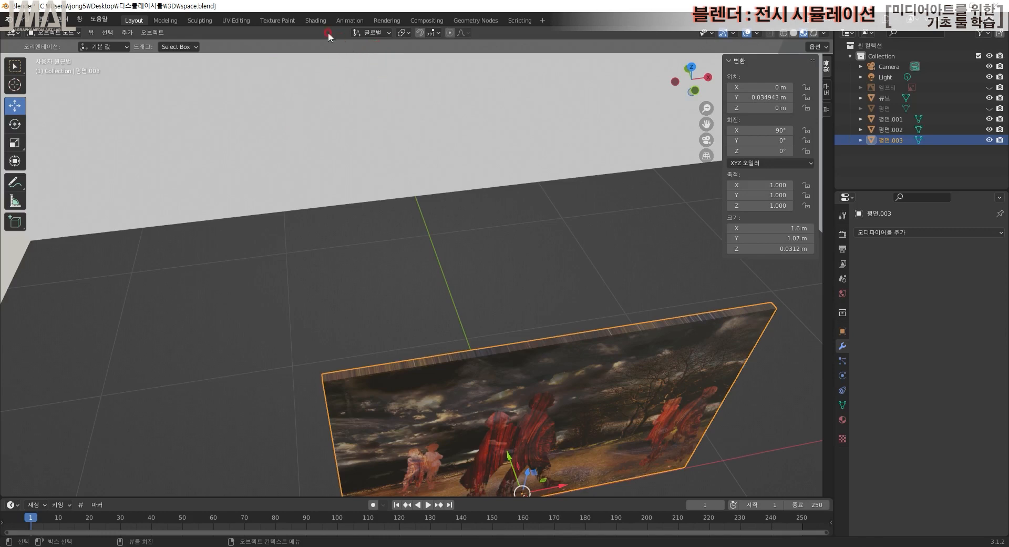
{"action": "left_click", "coordinate": [316, 22]}
{"action": "scroll", "coordinate": [463, 379], "scroll_direction": "down", "scroll_amount": 2}
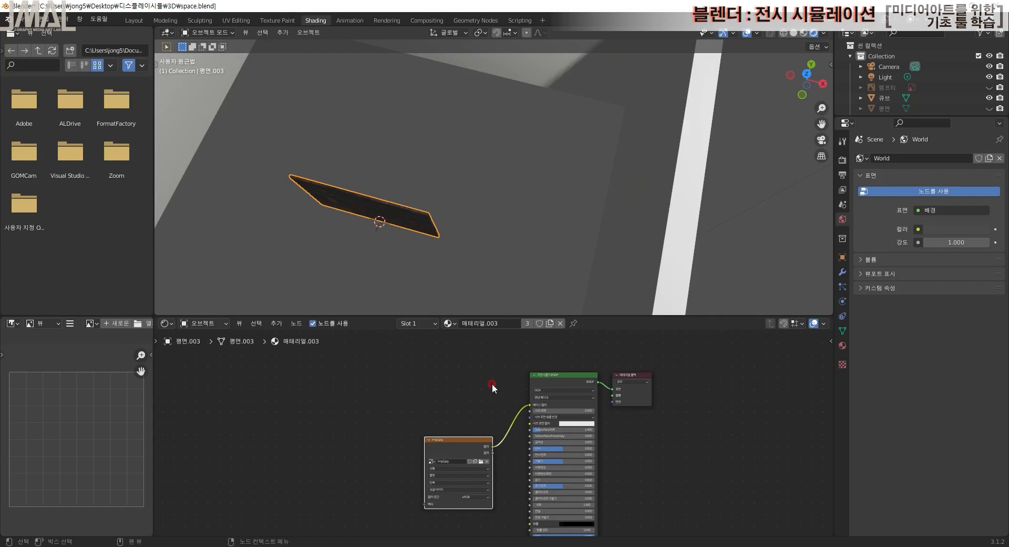
{"action": "scroll", "coordinate": [413, 216], "scroll_direction": "up", "scroll_amount": 2}
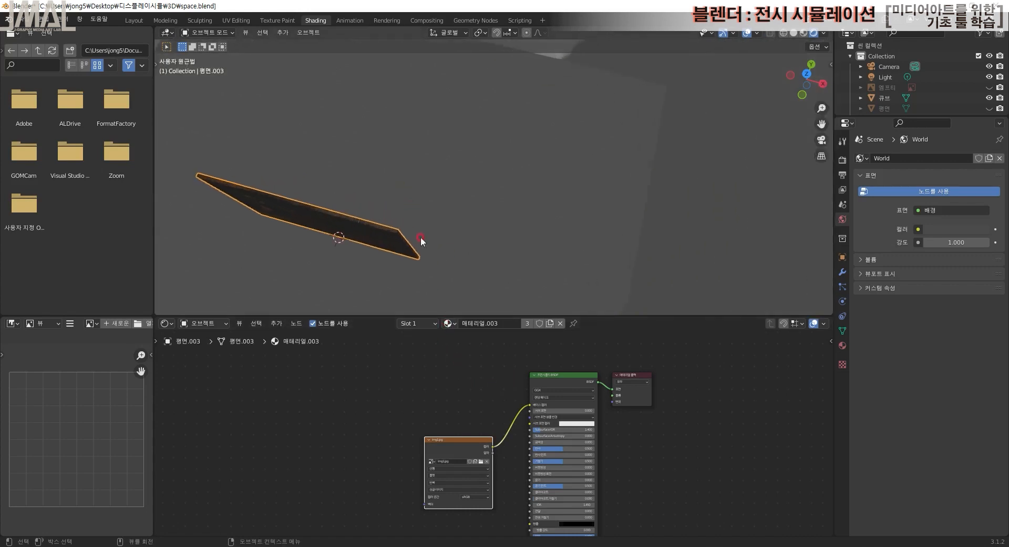
{"action": "left_click", "coordinate": [455, 322]}
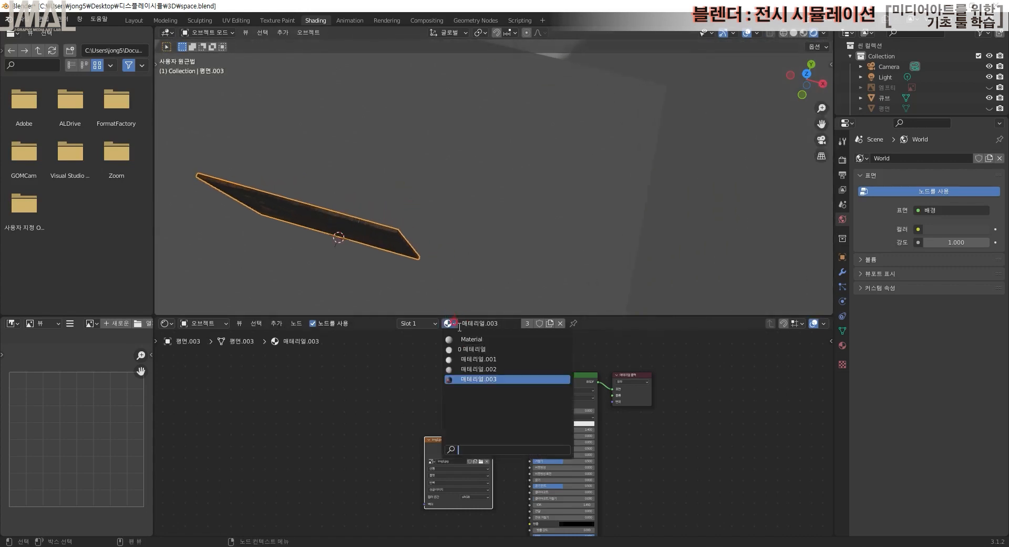
{"action": "left_click", "coordinate": [470, 339]}
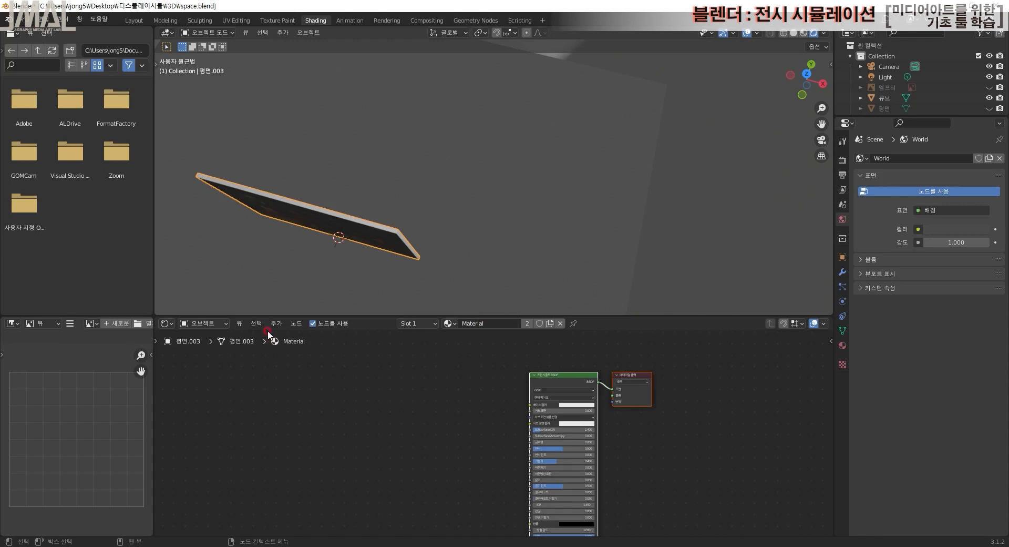
- Set the base color of the thickened panel's material, Material, to a muted dark brown
{"action": "middle_click_drag", "start_coordinate": [440, 402], "coordinate": [445, 396]}
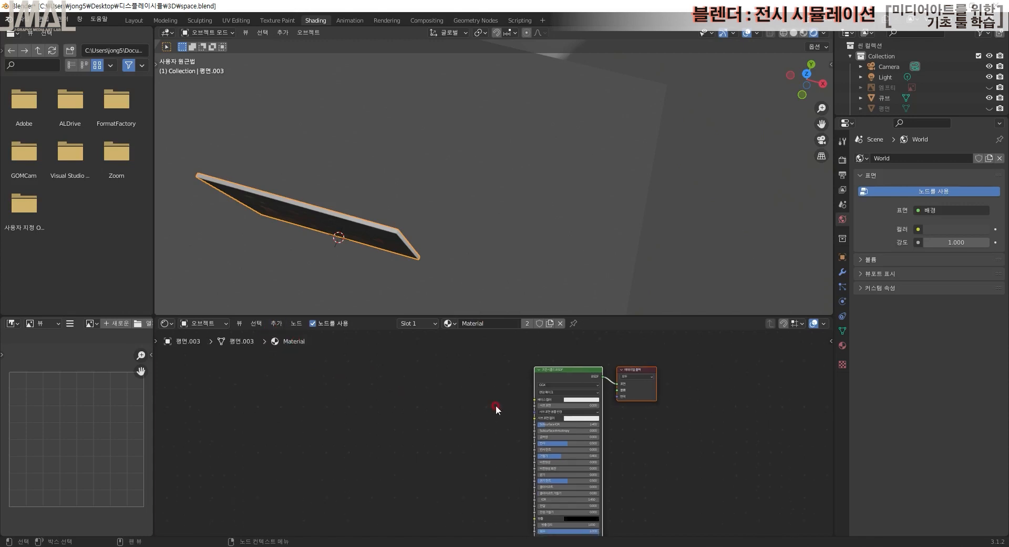
{"action": "left_click", "coordinate": [584, 400]}
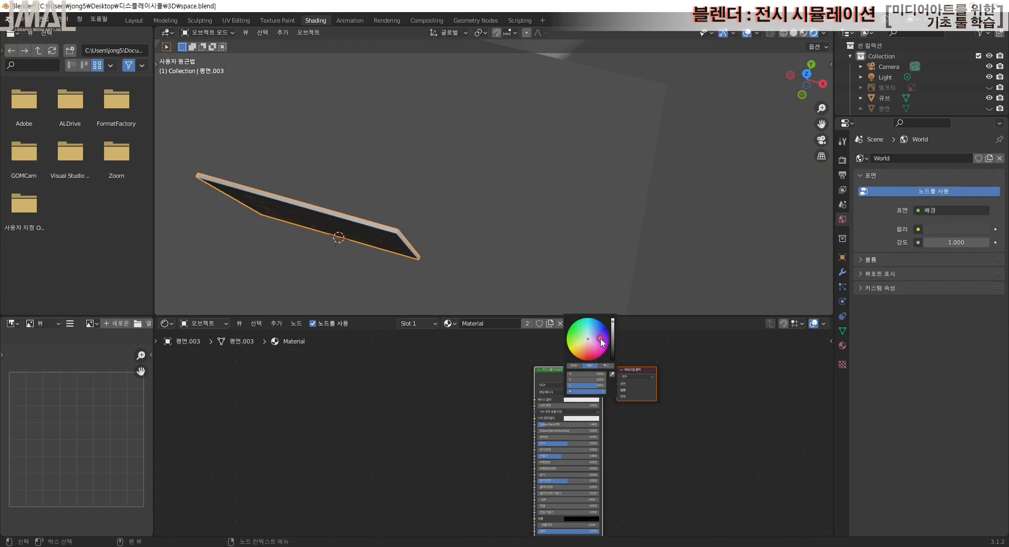
{"action": "scroll", "coordinate": [697, 394], "scroll_direction": "up", "scroll_amount": 3}
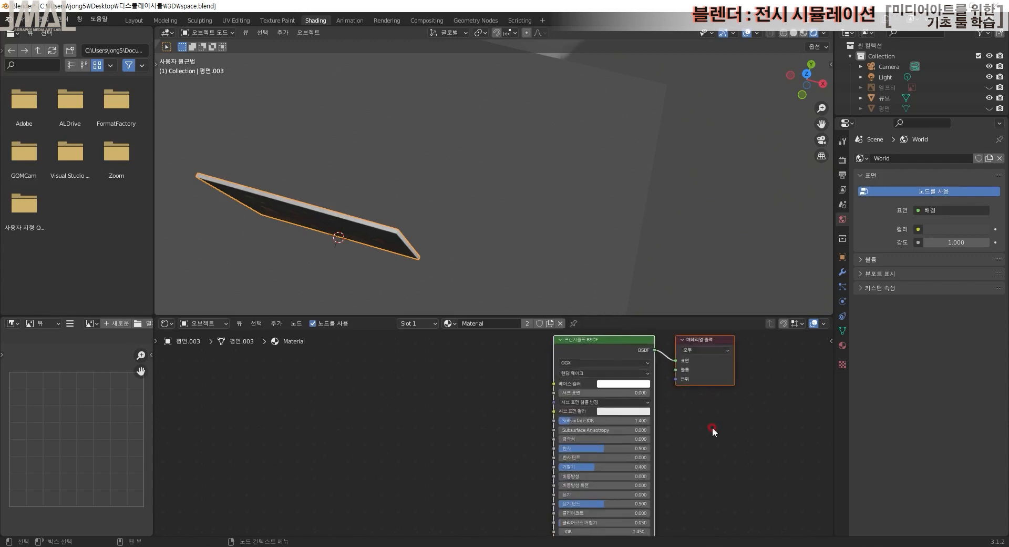
{"action": "middle_click_drag", "start_coordinate": [712, 426], "coordinate": [598, 492]}
{"action": "left_click", "coordinate": [514, 448]}
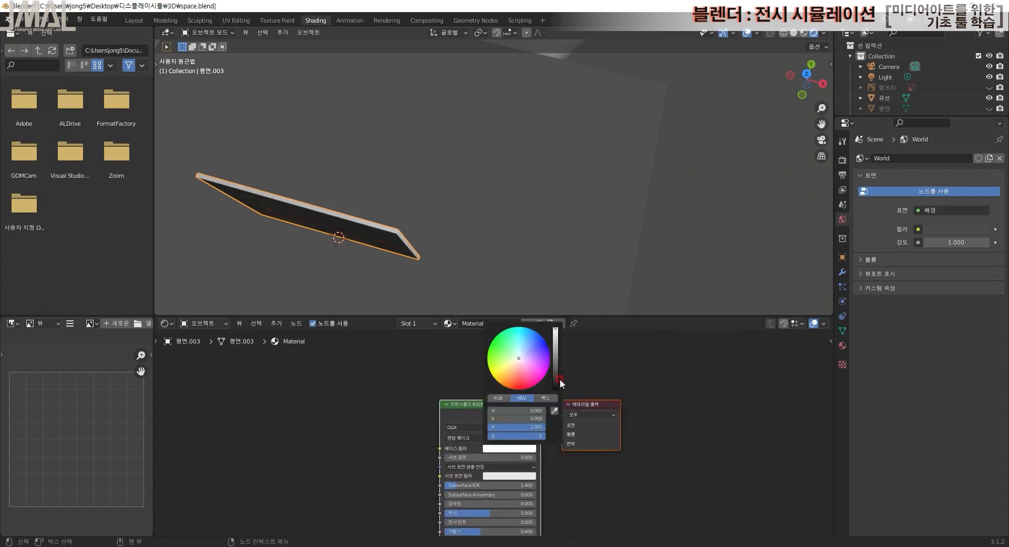
{"action": "left_click", "coordinate": [555, 363]}
{"action": "left_click", "coordinate": [513, 363]}
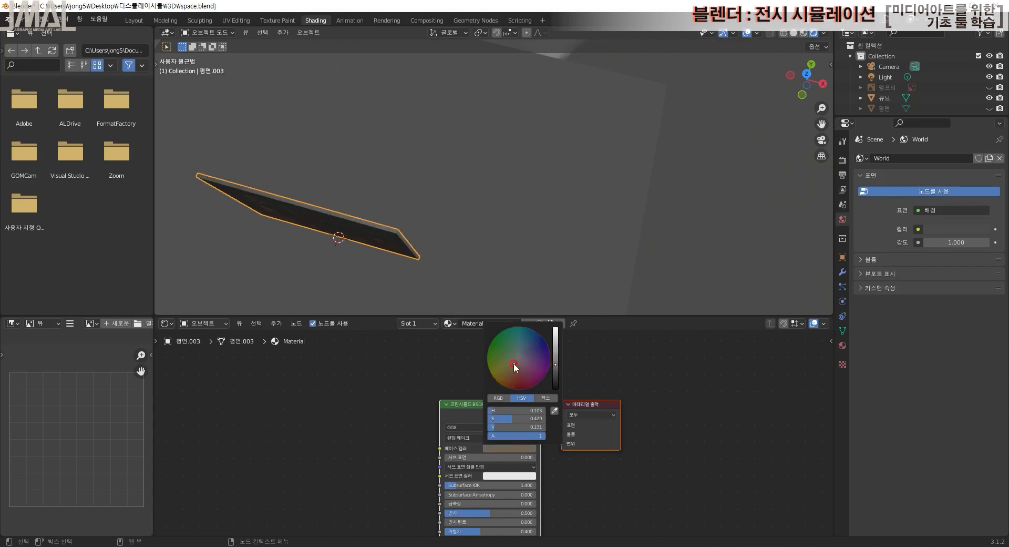
{"action": "left_click_drag", "start_coordinate": [513, 364], "coordinate": [514, 368]}
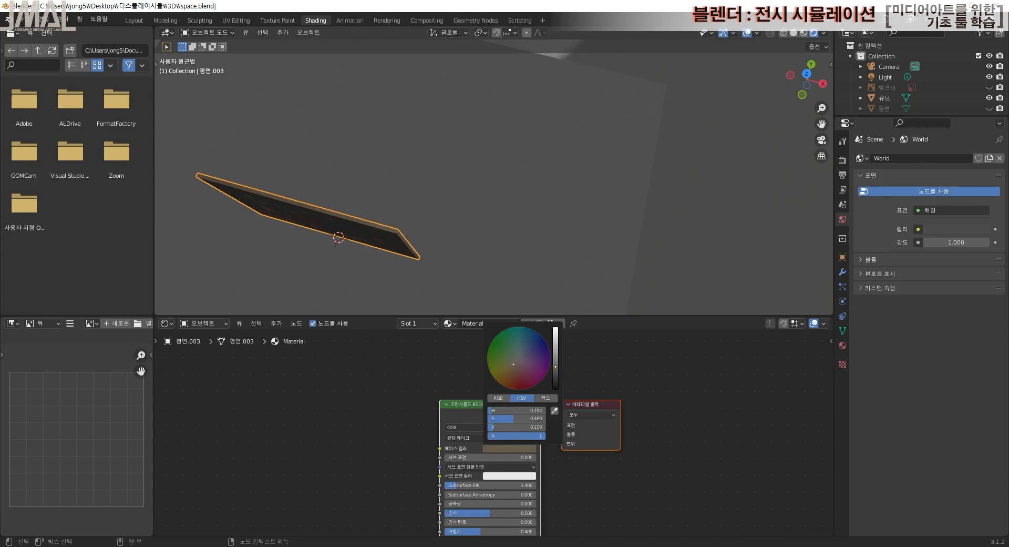
{"action": "left_click", "coordinate": [620, 385]}
{"action": "left_click", "coordinate": [404, 241]}
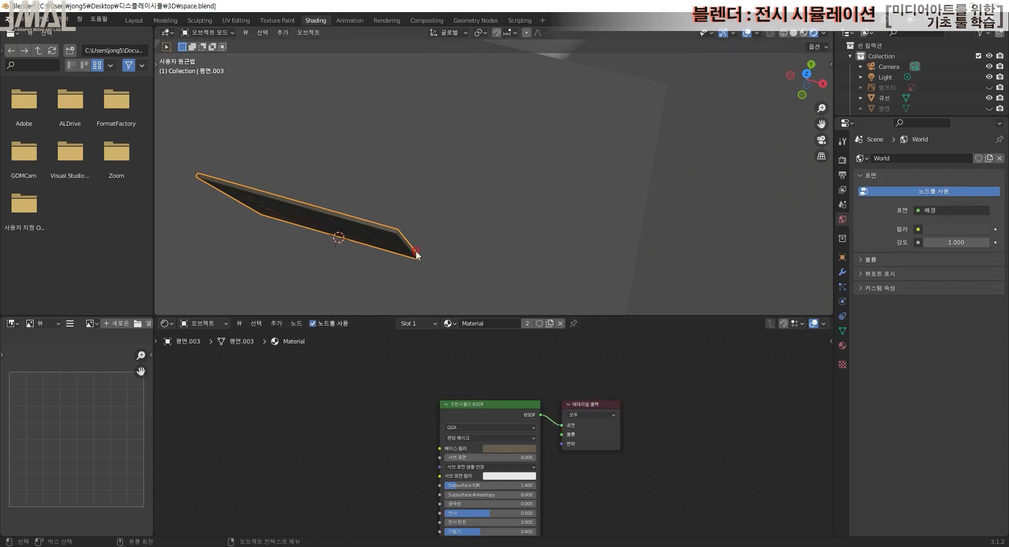
- Rename the image-textured front plane 평면.002 as 그림
{"action": "mouse_move", "coordinate": [389, 210]}
{"action": "middle_mouse_down"}
{"action": "mouse_move", "coordinate": [410, 144]}
{"action": "mouse_move", "coordinate": [405, 200]}
{"action": "mouse_move", "coordinate": [435, 258]}
{"action": "mouse_move", "coordinate": [465, 74]}
{"action": "middle_mouse_up"}
{"action": "scroll", "coordinate": [445, 187], "scroll_direction": "up", "scroll_amount": 5}
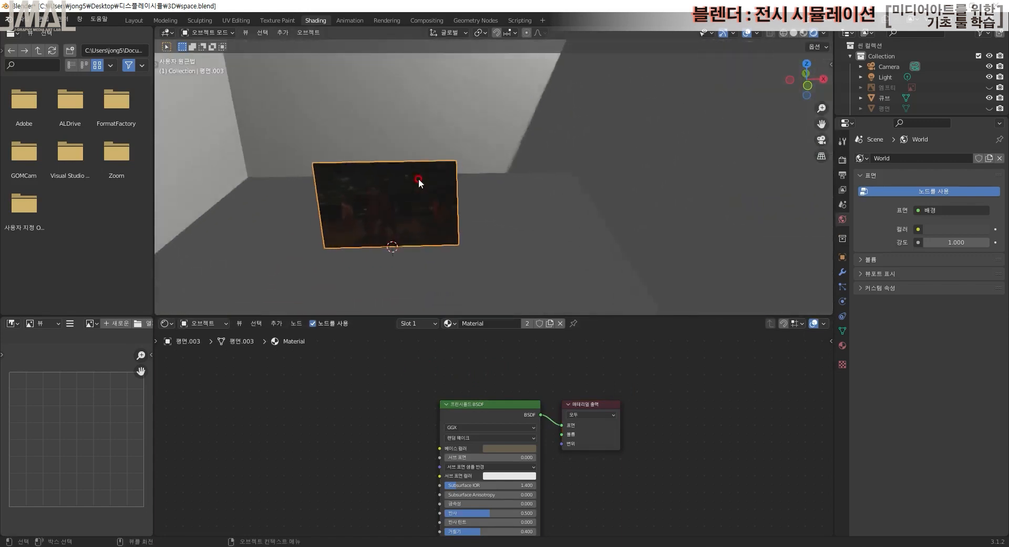
{"action": "left_click", "coordinate": [459, 263]}
{"action": "mouse_move", "coordinate": [458, 263]}
{"action": "middle_mouse_down"}
{"action": "mouse_move", "coordinate": [508, 246]}
{"action": "mouse_move", "coordinate": [436, 53]}
{"action": "mouse_move", "coordinate": [368, 287]}
{"action": "mouse_move", "coordinate": [278, 285]}
{"action": "mouse_move", "coordinate": [445, 315]}
{"action": "mouse_move", "coordinate": [419, 49]}
{"action": "mouse_move", "coordinate": [335, 302]}
{"action": "mouse_move", "coordinate": [320, 43]}
{"action": "mouse_move", "coordinate": [579, 263]}
{"action": "mouse_move", "coordinate": [590, 235]}
{"action": "mouse_move", "coordinate": [525, 175]}
{"action": "mouse_move", "coordinate": [550, 196]}
{"action": "mouse_move", "coordinate": [500, 203]}
{"action": "mouse_move", "coordinate": [408, 143]}
{"action": "mouse_move", "coordinate": [459, 228]}
{"action": "mouse_move", "coordinate": [466, 218]}
{"action": "mouse_move", "coordinate": [457, 223]}
{"action": "mouse_move", "coordinate": [535, 232]}
{"action": "mouse_move", "coordinate": [544, 290]}
{"action": "mouse_move", "coordinate": [514, 282]}
{"action": "mouse_move", "coordinate": [550, 272]}
{"action": "mouse_move", "coordinate": [541, 254]}
{"action": "middle_mouse_up"}
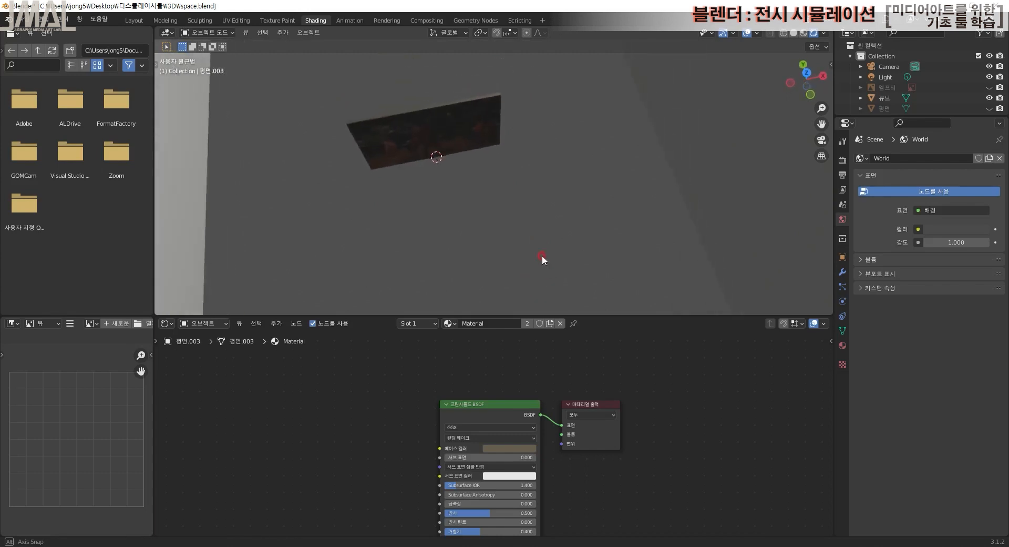
{"action": "left_click", "coordinate": [472, 133]}
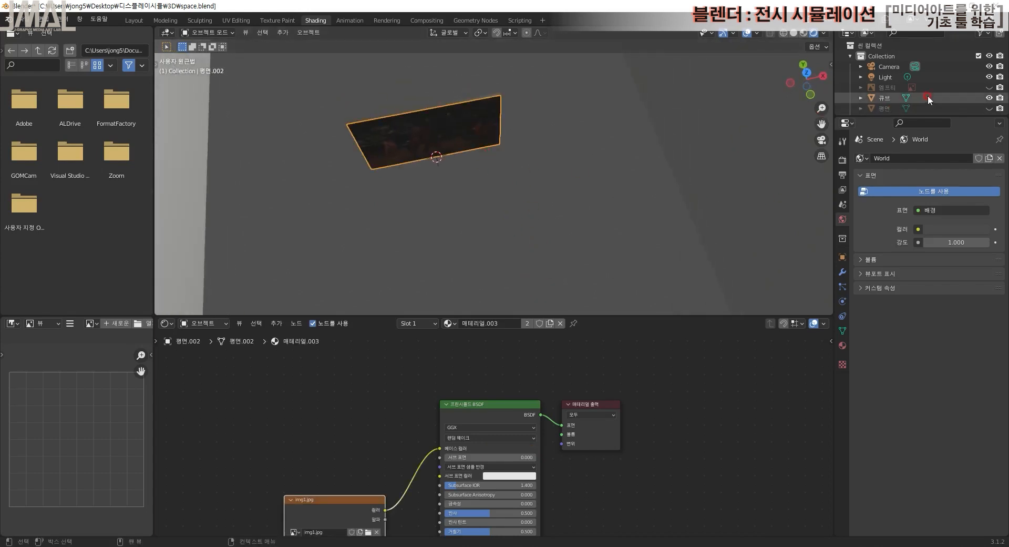
{"action": "left_click_drag", "start_coordinate": [957, 115], "coordinate": [966, 201]}
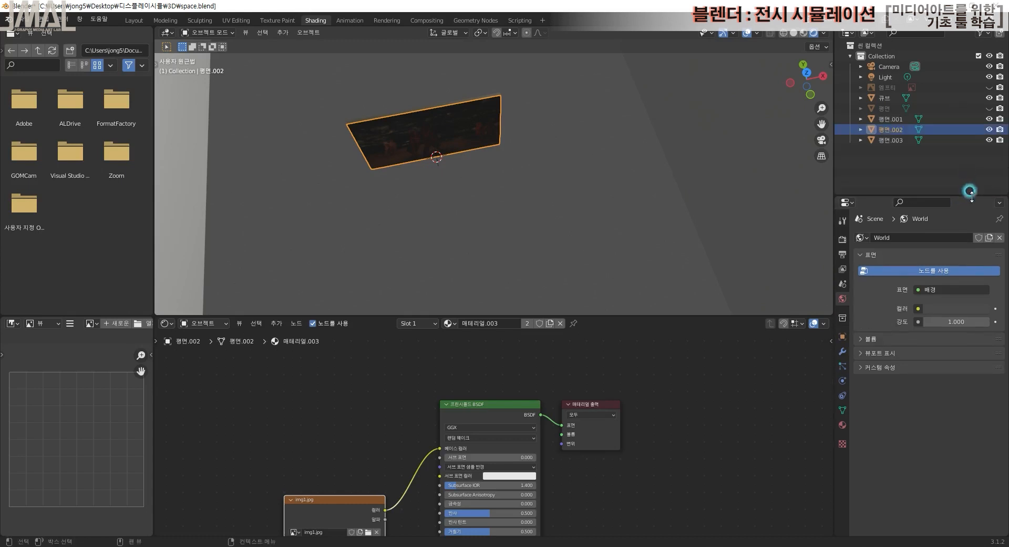
{"action": "left_click", "coordinate": [895, 141]}
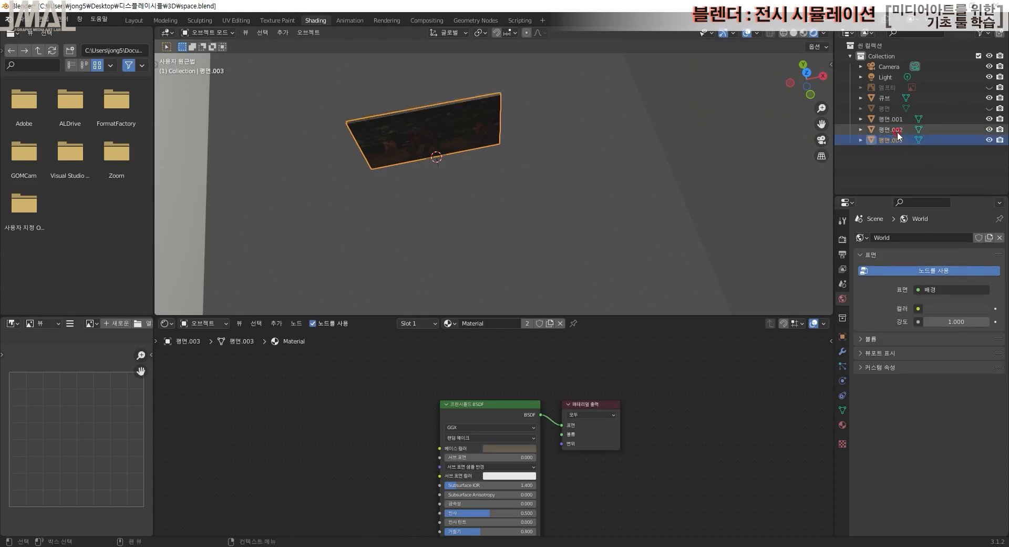
{"action": "left_click", "coordinate": [898, 132]}
{"action": "double_click", "coordinate": [898, 131]}
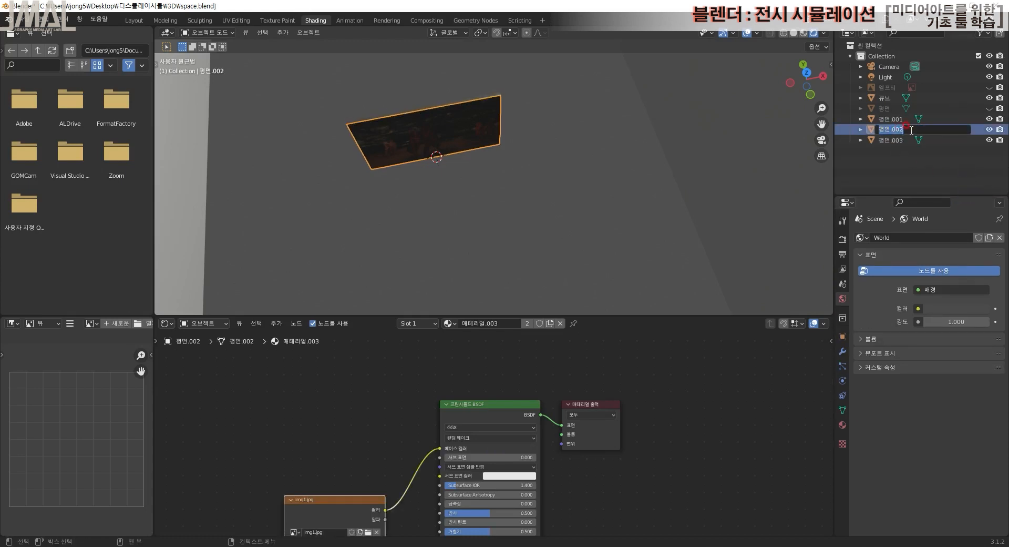
{"action": "type", "text": "ㄱ"}
{"action": "key", "text": "Return"}
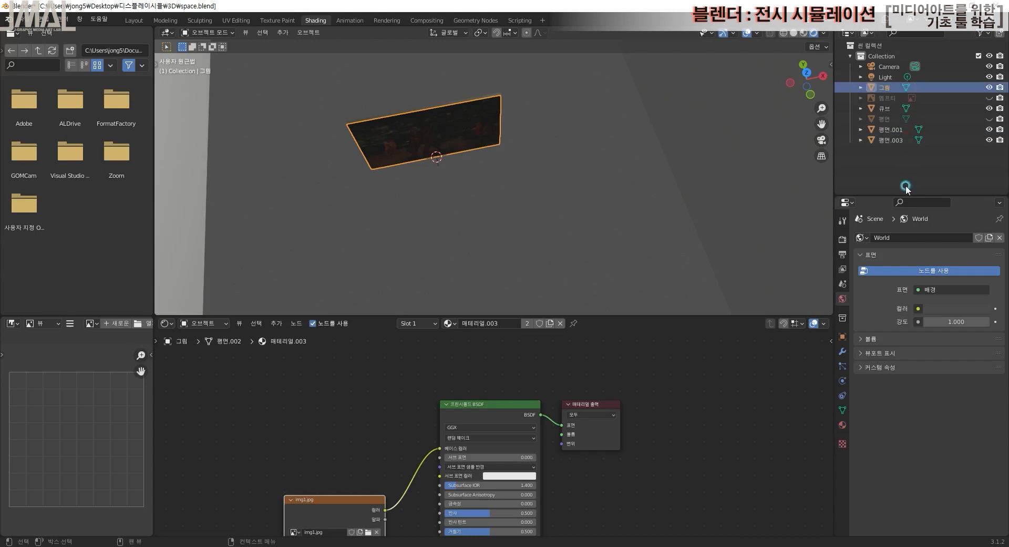
- Rename the thickened backing plane 평면.003 as 그림박스
{"action": "left_click", "coordinate": [900, 138]}
{"action": "double_click", "coordinate": [895, 140]}
{"action": "type", "text": "ㄱ"}
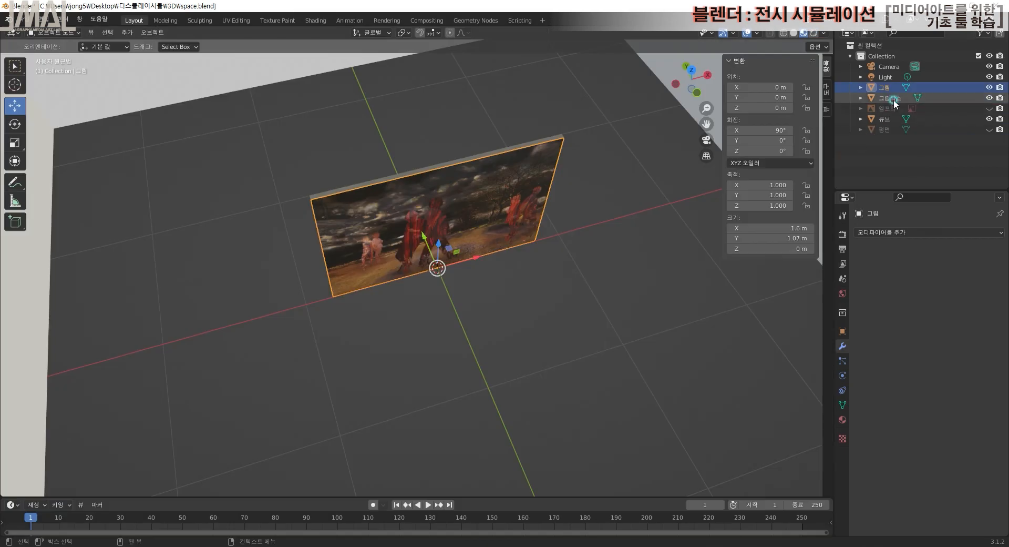
- Parent 그림박스 to 그림 so the backing follows the picture
{"action": "left_click", "coordinate": [893, 99]}
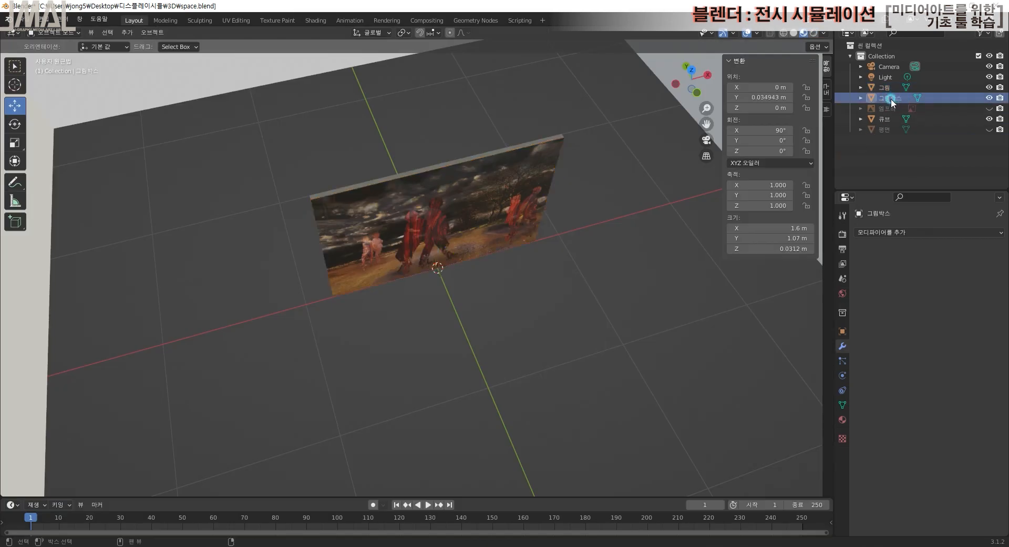
{"action": "left_click_drag", "start_coordinate": [896, 100], "coordinate": [890, 89]}
{"action": "left_click", "coordinate": [888, 89]}
- Move 그림 across the floor in front of the long inner wall, to about X 6.37 m and Y -5.48 m
{"action": "left_click_drag", "start_coordinate": [448, 250], "coordinate": [545, 354]}
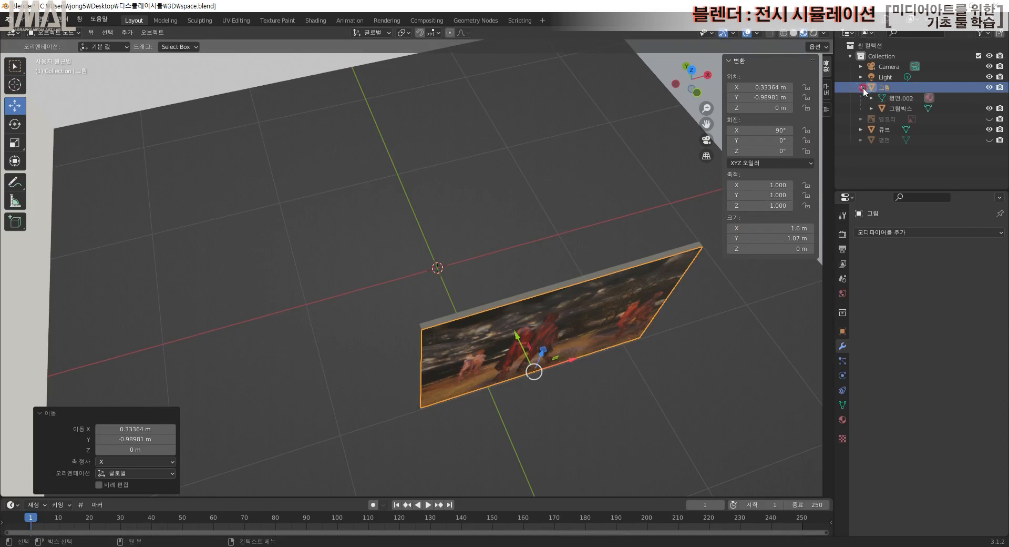
{"action": "scroll", "coordinate": [595, 368], "scroll_direction": "down", "scroll_amount": 6}
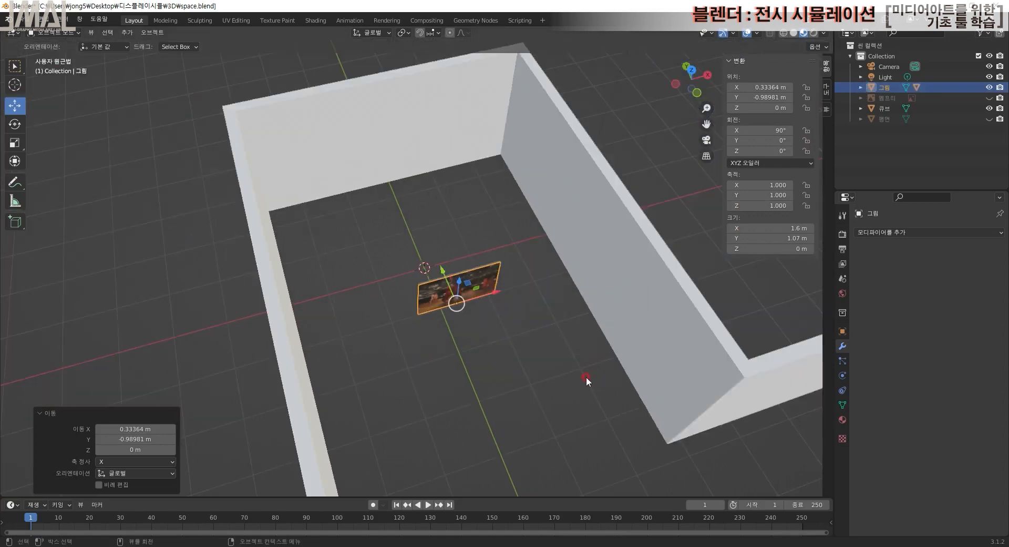
{"action": "scroll", "coordinate": [476, 285], "scroll_direction": "up", "scroll_amount": 4}
{"action": "scroll", "coordinate": [325, 263], "scroll_direction": "down", "scroll_amount": 2}
{"action": "scroll", "coordinate": [324, 253], "scroll_direction": "up", "scroll_amount": 1}
{"action": "middle_click_drag", "start_coordinate": [323, 241], "coordinate": [318, 326]}
{"action": "left_click_drag", "start_coordinate": [280, 204], "coordinate": [629, 351]}
{"action": "middle_click_drag", "start_coordinate": [629, 349], "coordinate": [591, 284]}
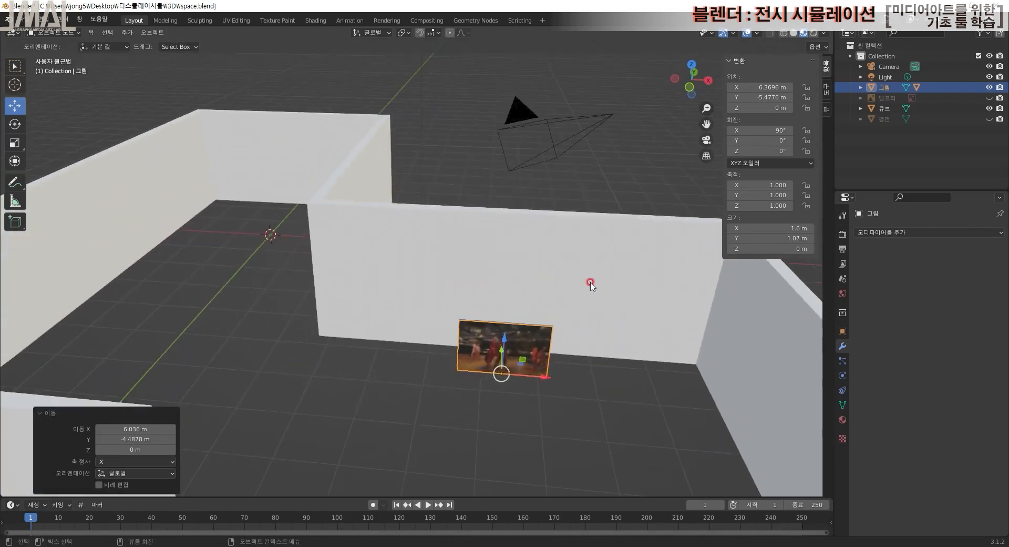
- In the top view, fit the picture's back against the wall face at about X 6.271 m and Y -4.749 m
{"action": "left_click", "coordinate": [691, 64]}
{"action": "left_click_drag", "start_coordinate": [504, 341], "coordinate": [515, 308]}
{"action": "scroll", "coordinate": [548, 381], "scroll_direction": "up", "scroll_amount": 2}
{"action": "left_click_drag", "start_coordinate": [618, 419], "coordinate": [609, 417]}
{"action": "scroll", "coordinate": [650, 459], "scroll_direction": "up", "scroll_amount": 3}
{"action": "middle_click_drag", "start_coordinate": [650, 459], "coordinate": [493, 148], "text": "shift"}
{"action": "scroll", "coordinate": [596, 277], "scroll_direction": "up", "scroll_amount": 3}
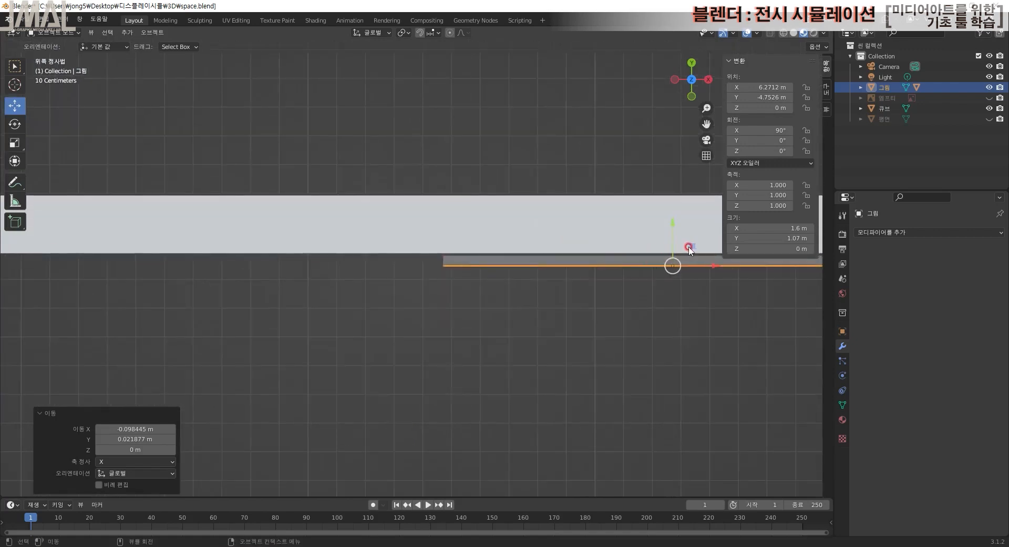
{"action": "mouse_move", "coordinate": [691, 249]}
{"action": "left_mouse_down"}
{"action": "mouse_move", "coordinate": [683, 241]}
{"action": "mouse_move", "coordinate": [689, 247]}
{"action": "left_mouse_up"}
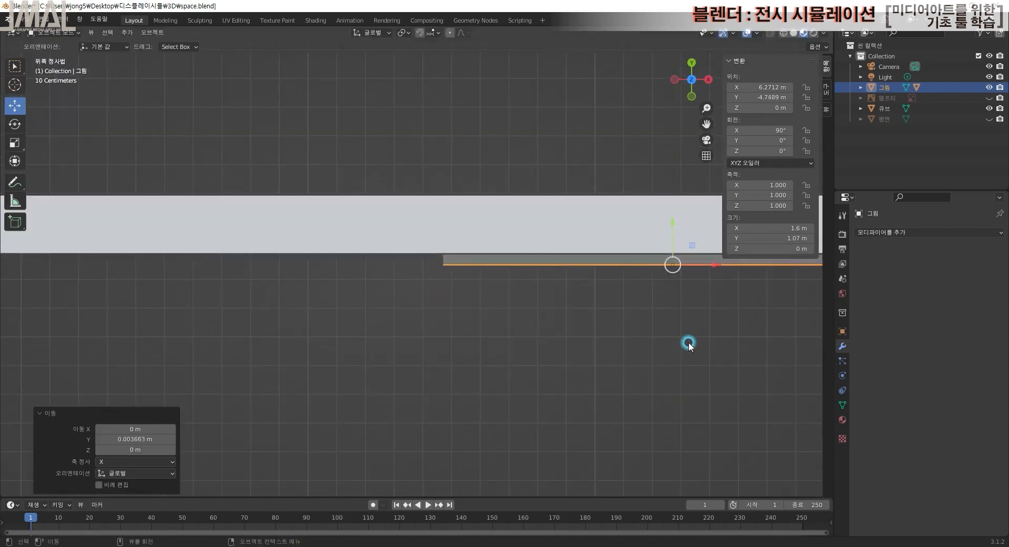
- Raise the picture about 0.508 m along Z so it hangs on the wall
{"action": "scroll", "coordinate": [684, 358], "scroll_direction": "down", "scroll_amount": 4}
{"action": "middle_click_drag", "start_coordinate": [676, 339], "coordinate": [677, 221], "text": "shift"}
{"action": "middle_click_drag", "start_coordinate": [631, 394], "coordinate": [655, 274]}
{"action": "left_click_drag", "start_coordinate": [479, 280], "coordinate": [484, 235]}
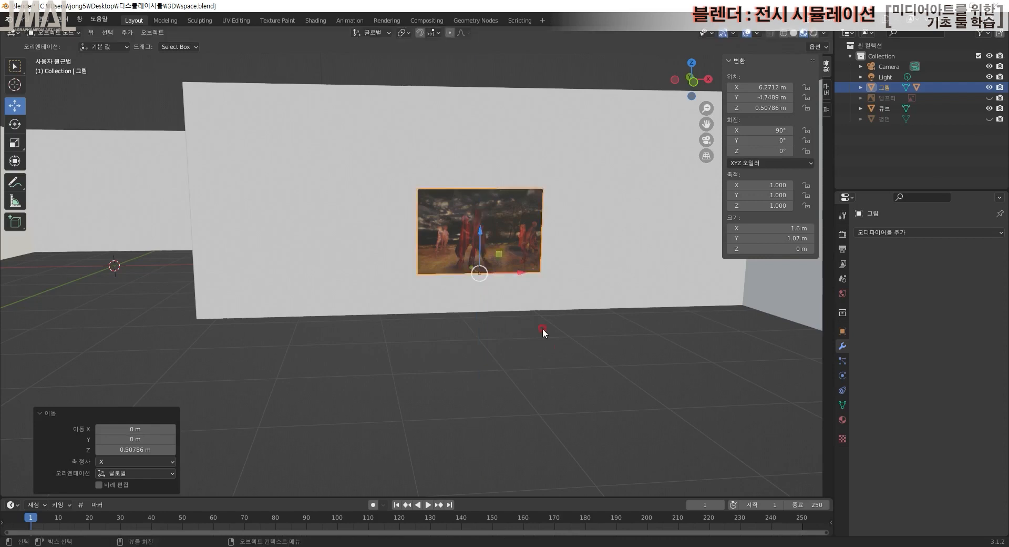
{"action": "middle_click_drag", "start_coordinate": [591, 380], "coordinate": [392, 264]}
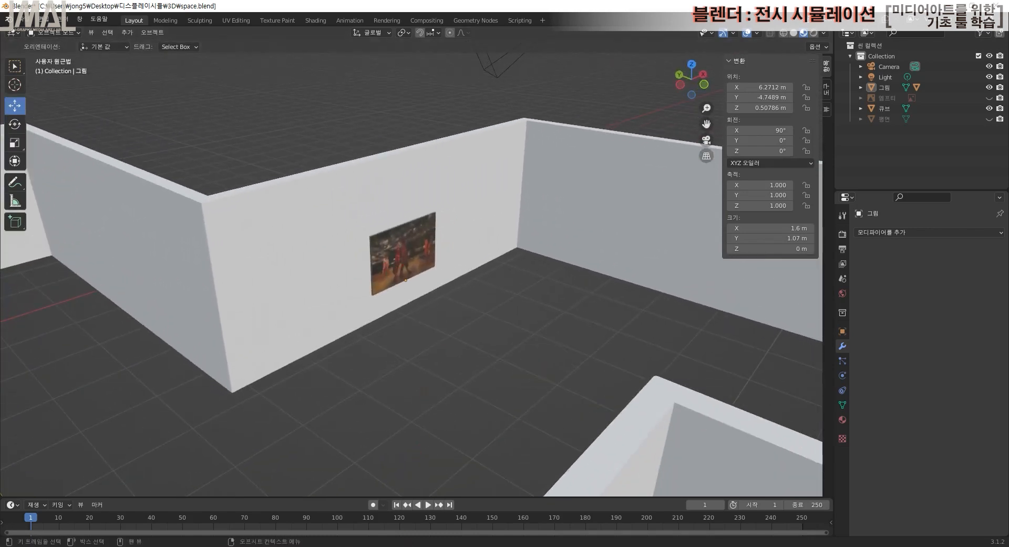
- Switch to img2.jpg in Photoshop, duplicate its background layer and run Select Subject on the copy
{"action": "left_click", "coordinate": [400, 544]}
{"action": "left_click", "coordinate": [217, 40]}
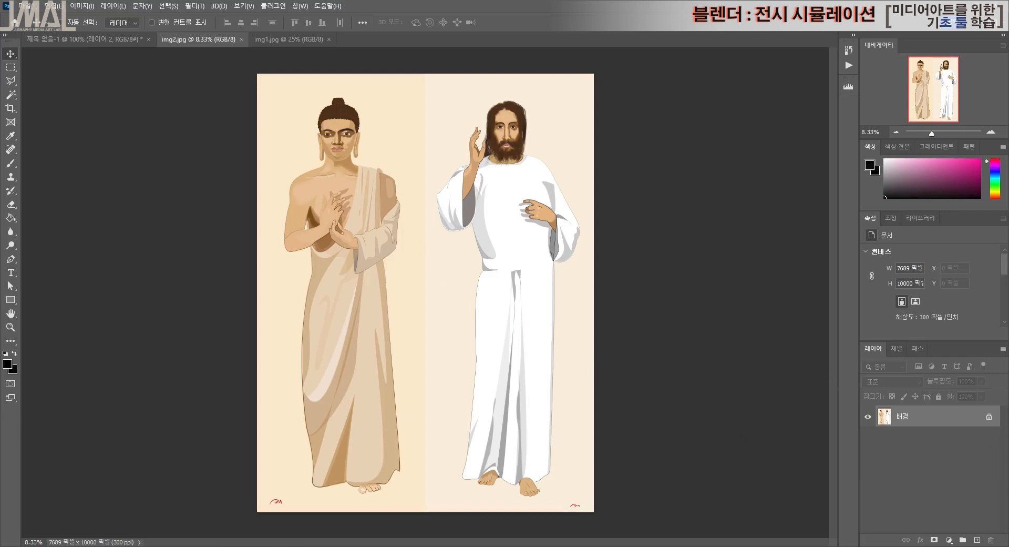
{"action": "left_click_drag", "start_coordinate": [922, 417], "coordinate": [977, 535]}
{"action": "scroll", "coordinate": [971, 305], "scroll_direction": "down", "scroll_amount": 4}
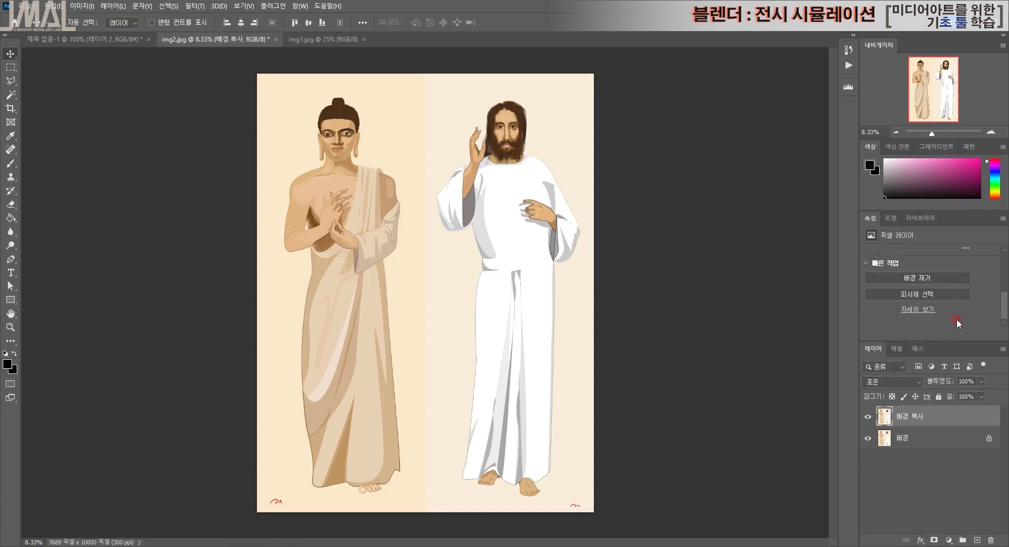
{"action": "left_click", "coordinate": [928, 296]}
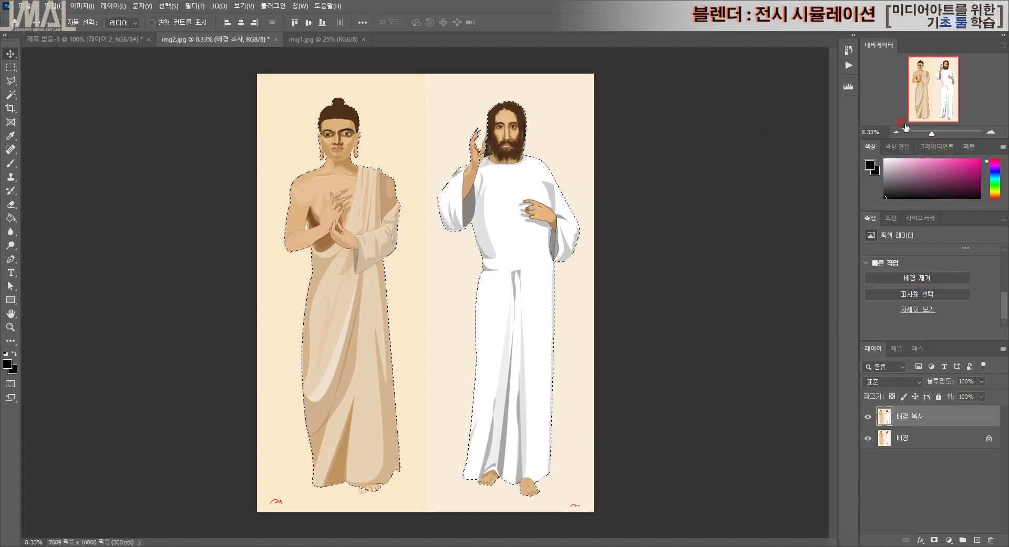
- Add the left figure's big toe to the selection with the Polygonal Lasso tool
{"action": "left_click", "coordinate": [991, 132]}
{"action": "left_click", "coordinate": [991, 132]}
{"action": "left_click", "coordinate": [991, 132]}
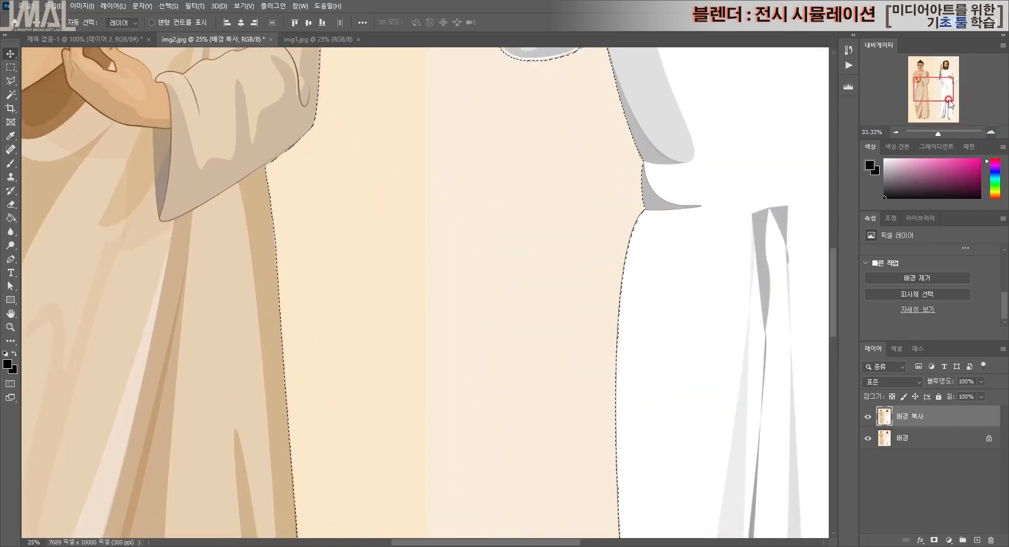
{"action": "left_click_drag", "start_coordinate": [931, 131], "coordinate": [924, 126]}
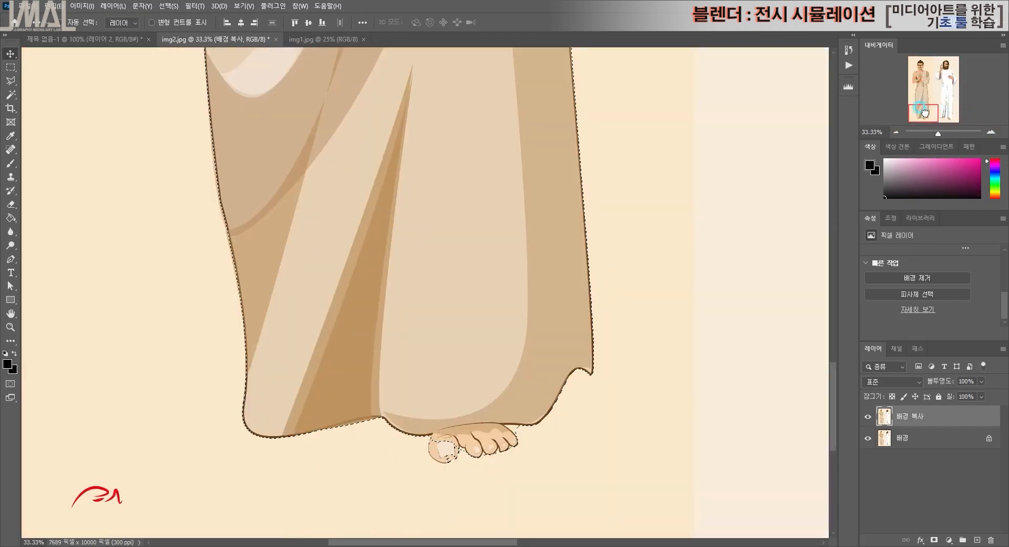
{"action": "left_click", "coordinate": [11, 80]}
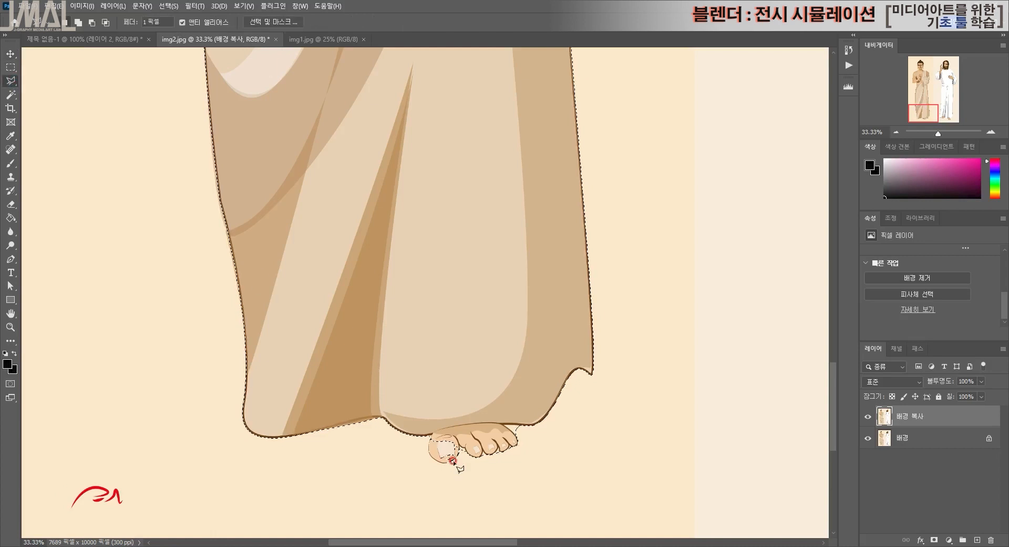
{"action": "left_click", "coordinate": [429, 443]}
{"action": "left_click", "coordinate": [429, 450]}
{"action": "left_click", "coordinate": [444, 461]}
{"action": "left_click", "coordinate": [457, 454]}
{"action": "scroll", "coordinate": [557, 458], "scroll_direction": "up", "scroll_amount": 3, "text": "alt"}
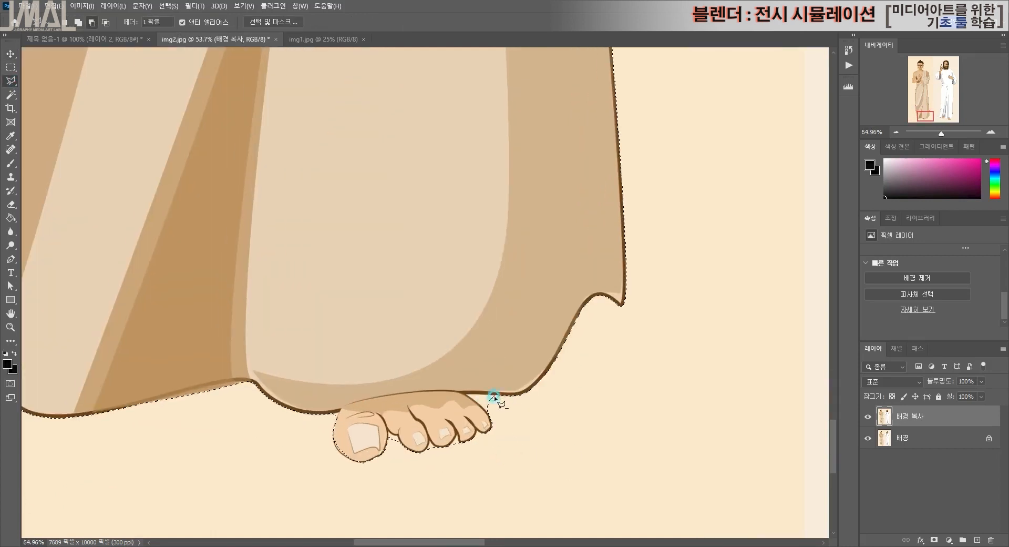
{"action": "scroll", "coordinate": [642, 339], "scroll_direction": "down", "scroll_amount": 3, "text": "alt"}
- Refine the selection around the right figure's raised hand with the Polygonal Lasso tool
{"action": "left_click_drag", "start_coordinate": [752, 294], "coordinate": [311, 364]}
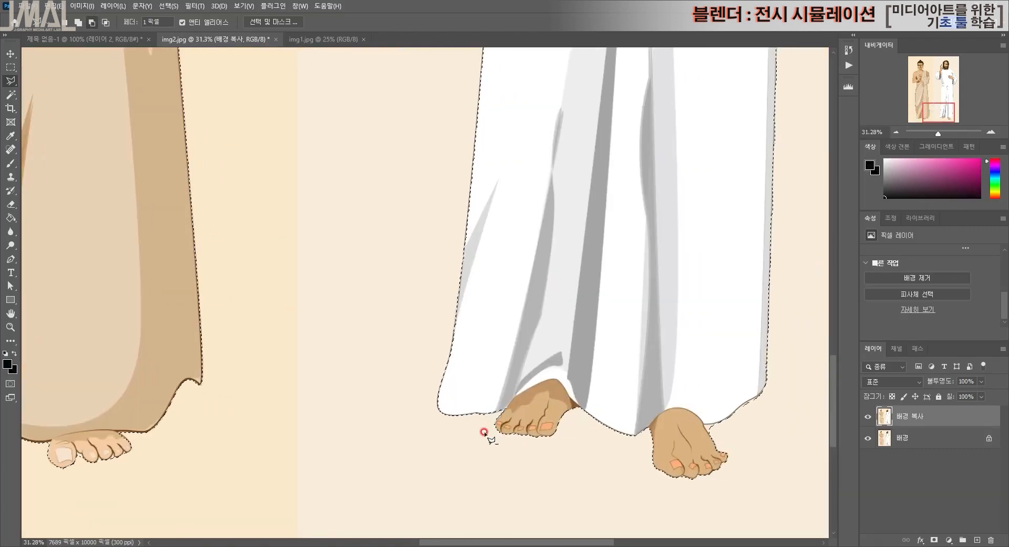
{"action": "left_click_drag", "start_coordinate": [457, 106], "coordinate": [433, 473]}
{"action": "left_click", "coordinate": [424, 169]}
{"action": "left_click", "coordinate": [445, 164]}
{"action": "left_click", "coordinate": [432, 197]}
{"action": "left_click", "coordinate": [450, 229]}
{"action": "left_click", "coordinate": [470, 228]}
{"action": "left_click", "coordinate": [457, 266]}
{"action": "double_click", "coordinate": [424, 310]}
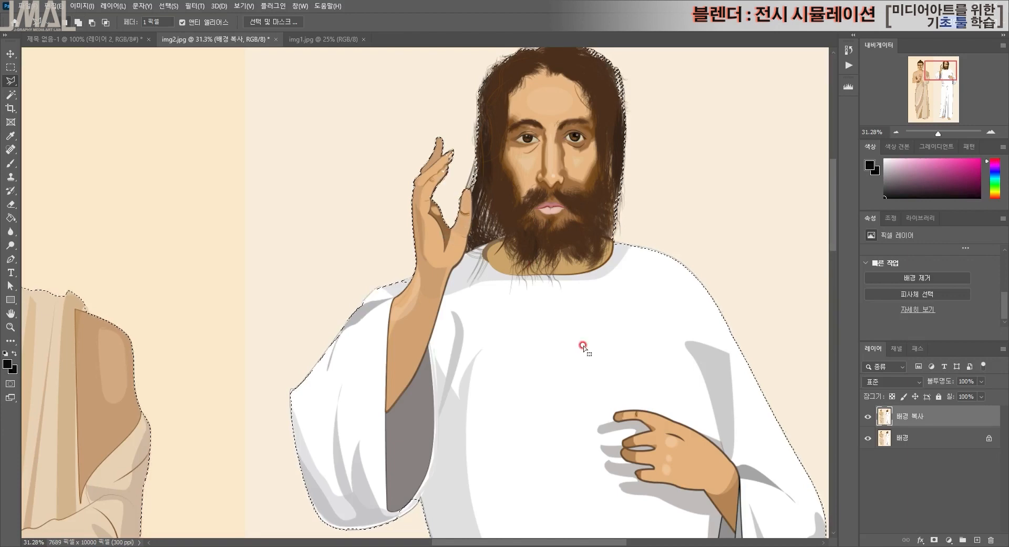
- Subtract small stray background areas around the left figure from the selection with the Polygonal Lasso tool
{"action": "left_click_drag", "start_coordinate": [945, 65], "coordinate": [931, 61]}
{"action": "left_click", "coordinate": [227, 357], "text": "alt"}
{"action": "left_click", "coordinate": [231, 342]}
{"action": "double_click", "coordinate": [236, 351]}
{"action": "left_click", "coordinate": [328, 348], "text": "alt"}
{"action": "left_click", "coordinate": [342, 318]}
{"action": "double_click", "coordinate": [342, 346]}
{"action": "left_click", "coordinate": [211, 264], "text": "alt"}
{"action": "left_click", "coordinate": [202, 279]}
- Extend the selection to the lower edge of the white sleeve on the right figure's raised arm
{"action": "scroll", "coordinate": [219, 412], "scroll_direction": "down", "scroll_amount": 5}
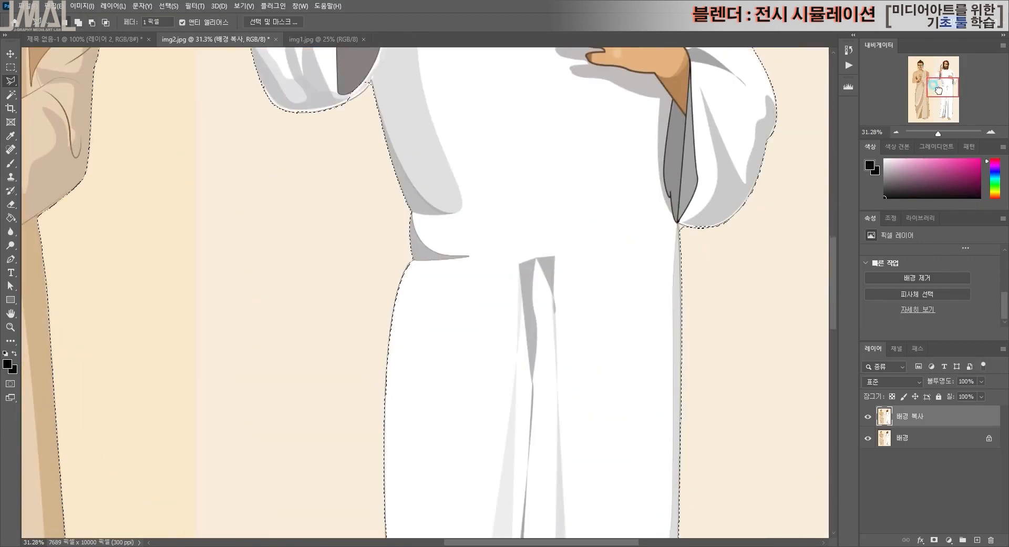
{"action": "left_click", "coordinate": [708, 273]}
{"action": "double_click", "coordinate": [709, 273]}
{"action": "left_click", "coordinate": [381, 71], "text": "shift"}
{"action": "left_click", "coordinate": [356, 99]}
{"action": "left_click", "coordinate": [338, 105]}
{"action": "double_click", "coordinate": [314, 68]}
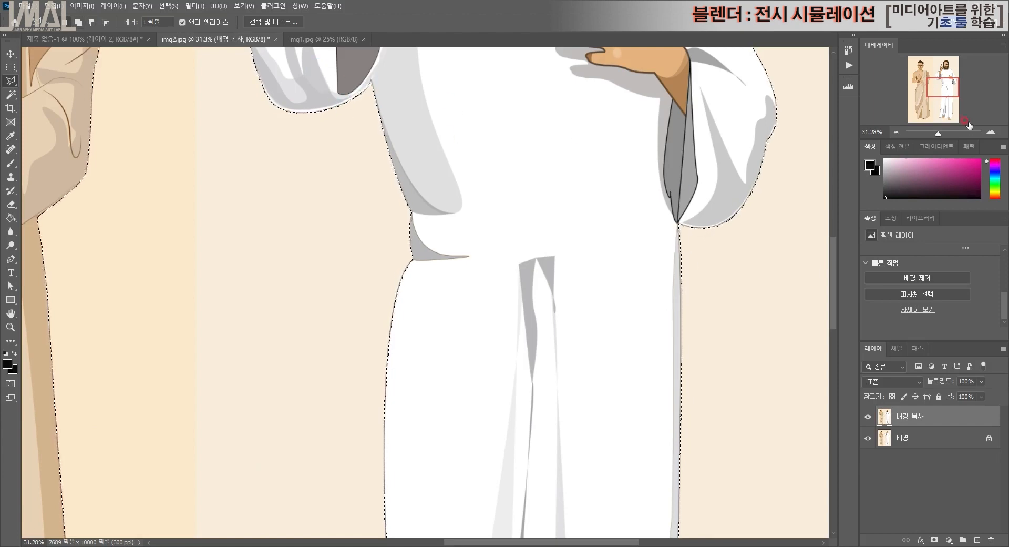
- Copy the selected two figures to a new layer with Layer Via Copy
{"action": "left_click", "coordinate": [897, 131]}
{"action": "left_click", "coordinate": [898, 130]}
{"action": "left_click", "coordinate": [898, 131]}
{"action": "left_click", "coordinate": [898, 130]}
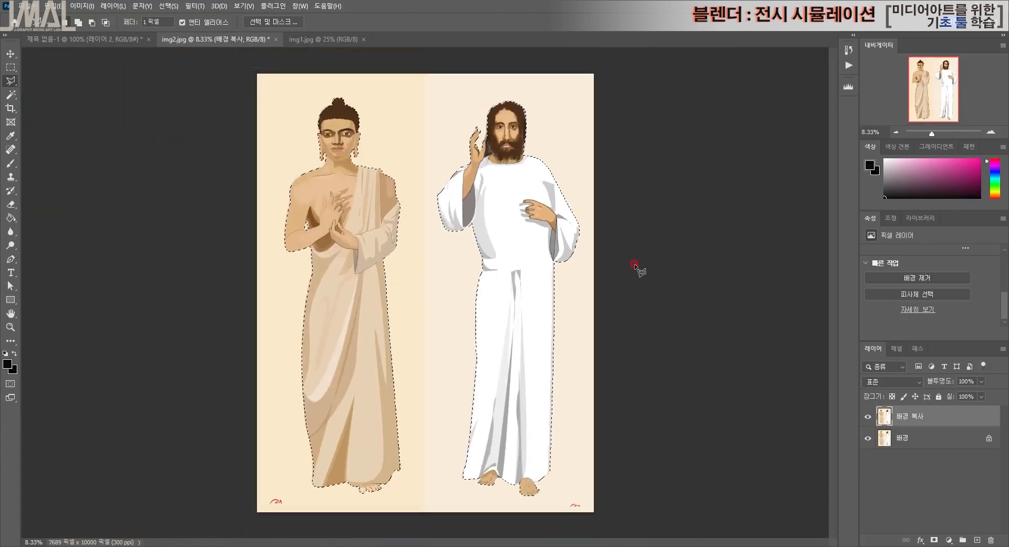
{"action": "right_click", "coordinate": [497, 210]}
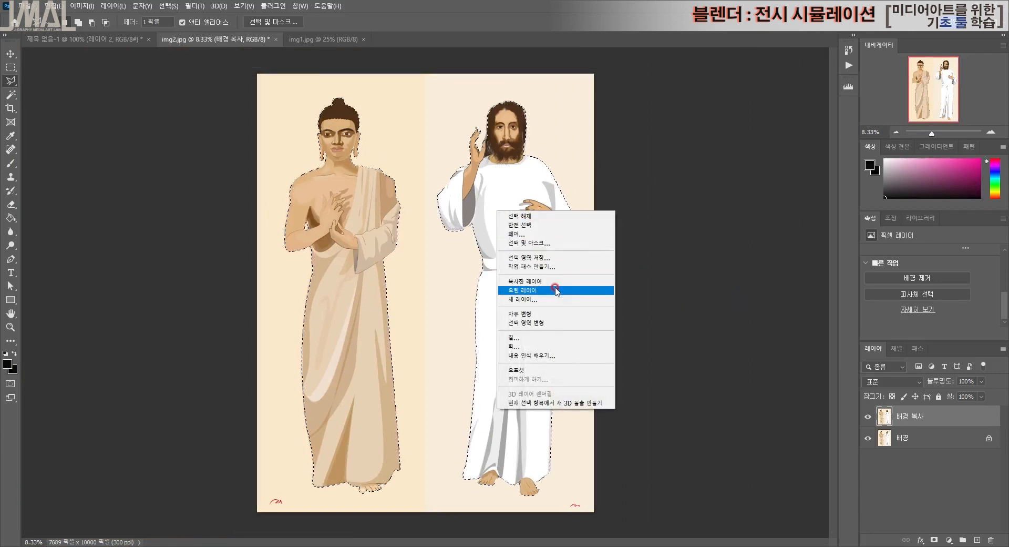
{"action": "left_click", "coordinate": [565, 284]}
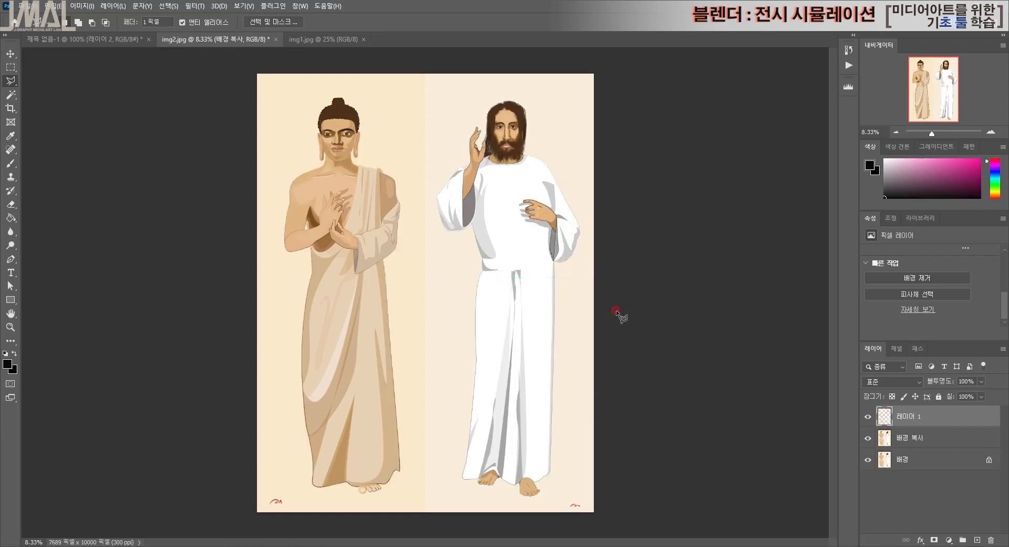
- Delete the background copy layer and the original background layer, leaving only the cut-out figures
{"action": "left_click_drag", "start_coordinate": [918, 440], "coordinate": [991, 539]}
{"action": "left_click_drag", "start_coordinate": [938, 437], "coordinate": [991, 540]}
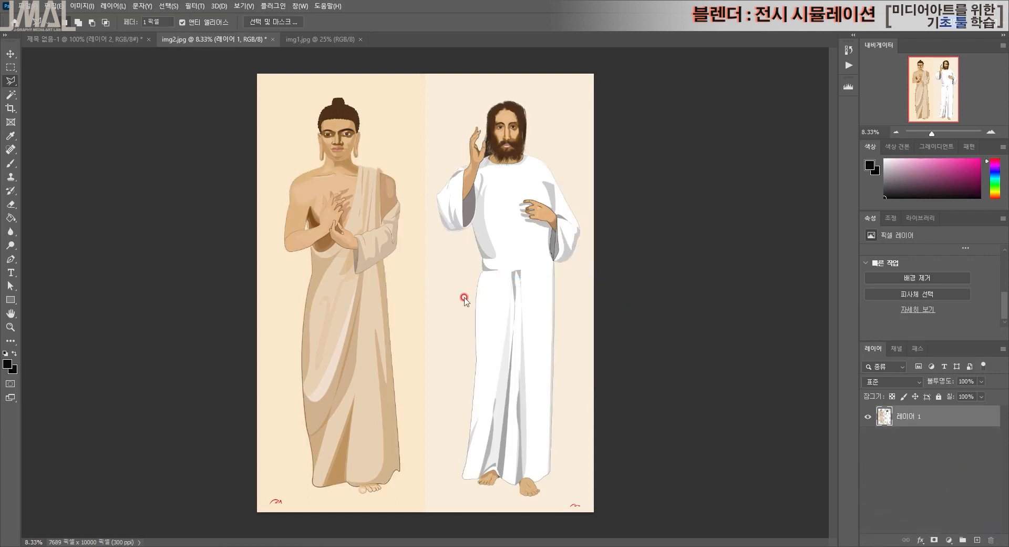
- Extend the canvas to the right of the two figures with the Crop tool, to about 9968 px wide
{"action": "left_click", "coordinate": [82, 6]}
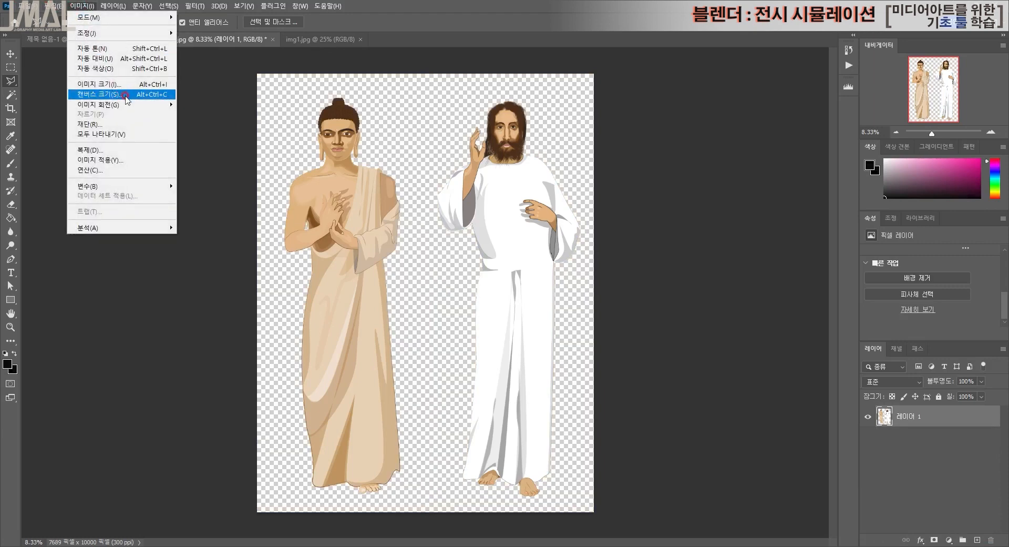
{"action": "left_click", "coordinate": [11, 111]}
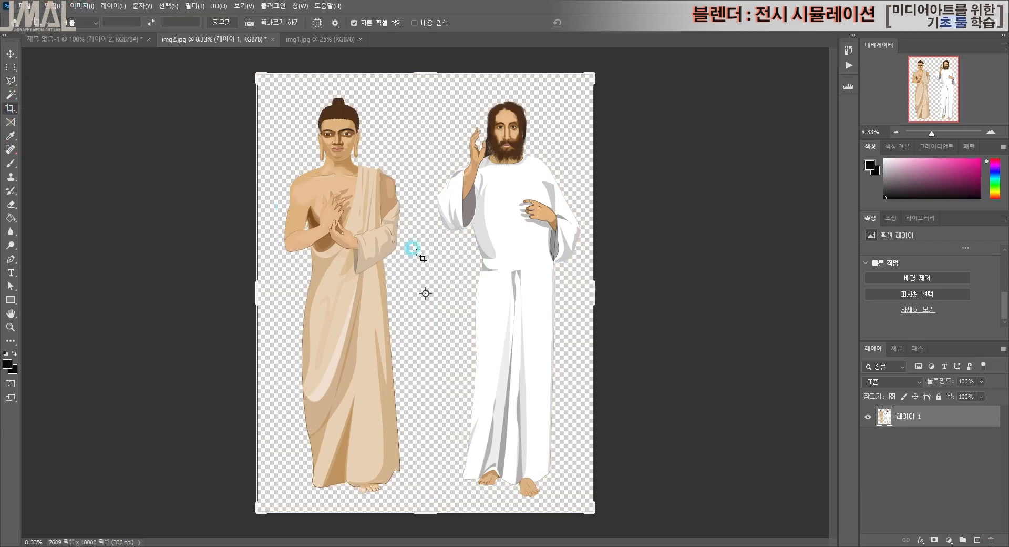
{"action": "left_click_drag", "start_coordinate": [594, 288], "coordinate": [652, 286]}
{"action": "left_click", "coordinate": [10, 65]}
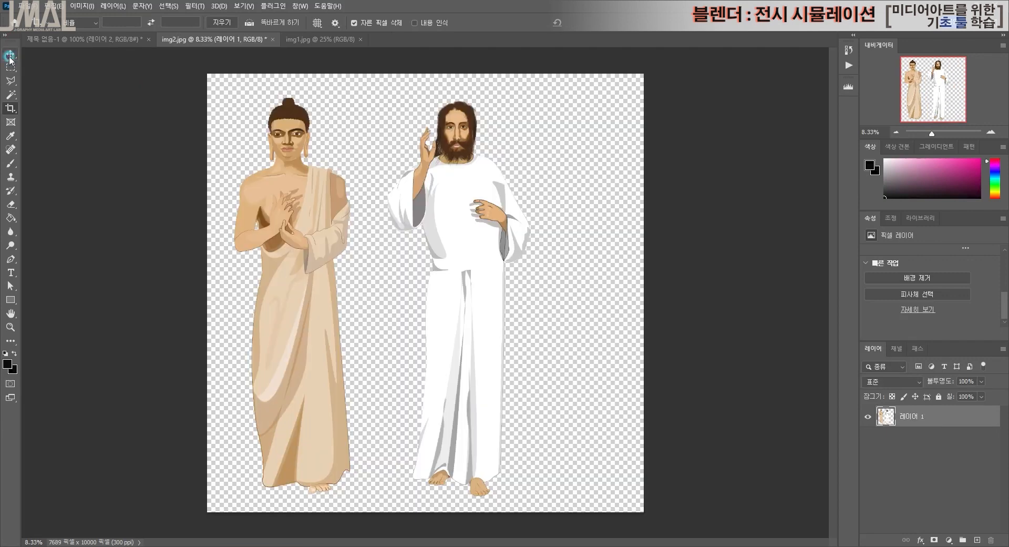
{"action": "left_click", "coordinate": [10, 55]}
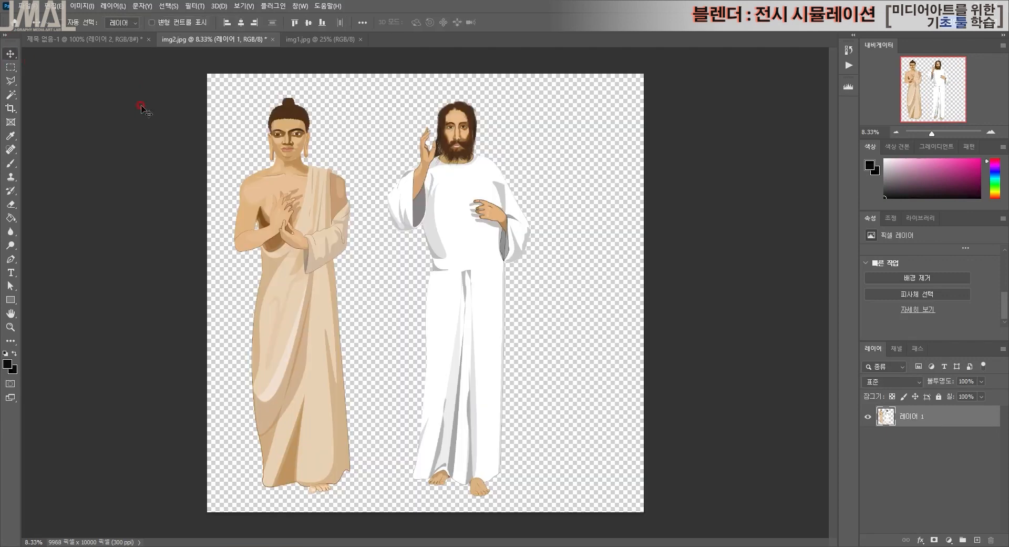
- Select the white-robed figure with a rectangular marquee, move it toward the canvas's right edge, and deselect
{"action": "left_click", "coordinate": [12, 68]}
{"action": "left_click_drag", "start_coordinate": [586, 510], "coordinate": [368, 90]}
{"action": "key", "text": "v"}
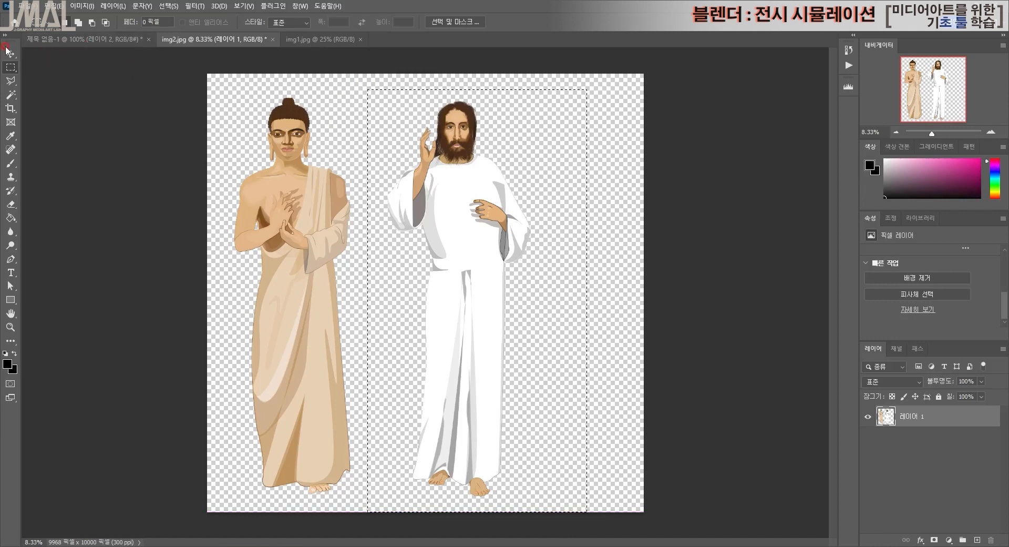
{"action": "left_click_drag", "start_coordinate": [528, 310], "coordinate": [592, 311]}
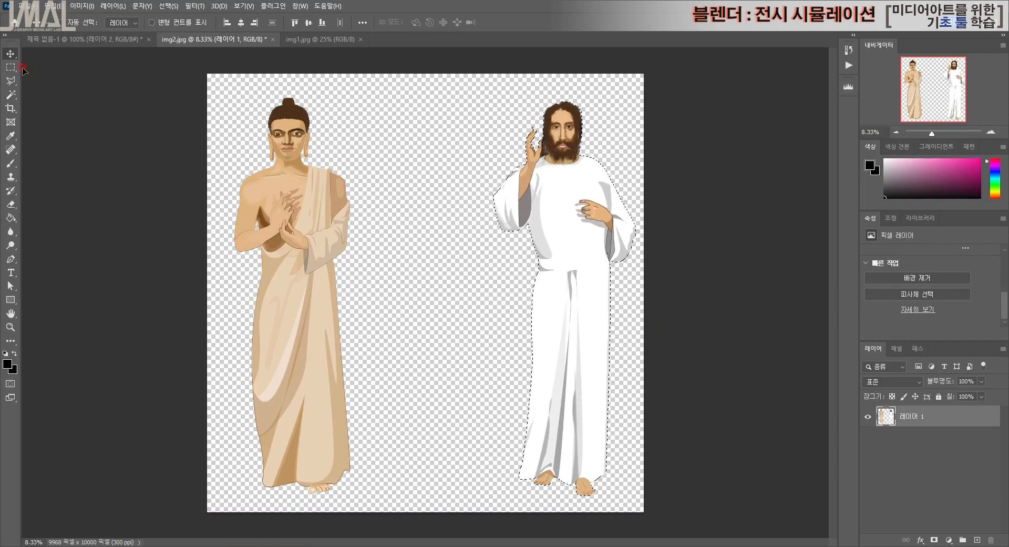
{"action": "key", "text": "ctrl+d"}
- Nudge the layer with both figures slightly left to balance the side margins on the canvas
{"action": "key", "text": "shift+Left"}
{"action": "key", "text": "shift+Left"}
{"action": "key", "text": "shift+Left"}
{"action": "key", "text": "shift+Left"}
{"action": "key", "text": "shift+Left"}
{"action": "key", "text": "shift+Left"}
{"action": "key", "text": "shift+Left"}
{"action": "key", "text": "shift+Left"}
{"action": "key", "text": "shift+Left"}
{"action": "key", "text": "shift+Left"}
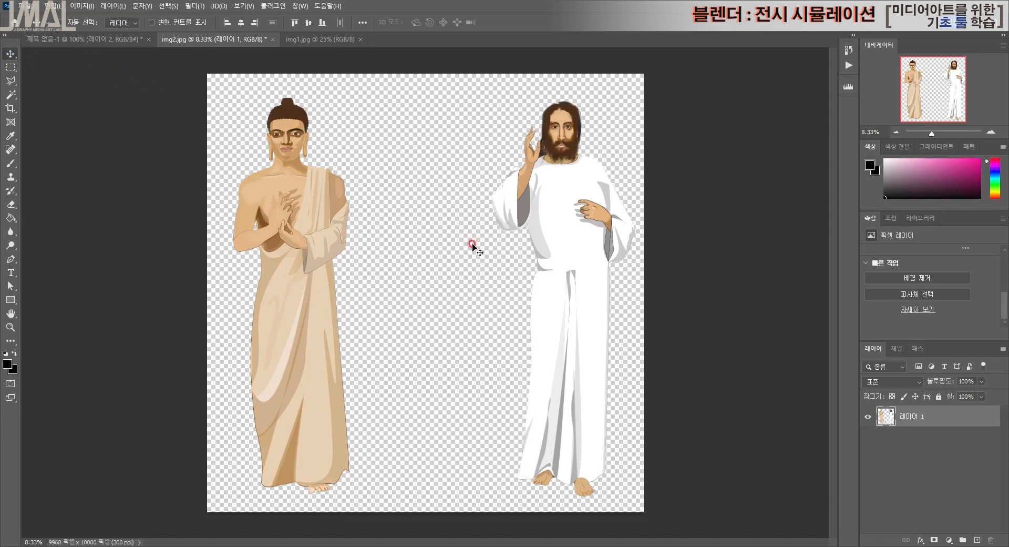
{"action": "key", "text": "shift+Left"}
{"action": "key", "text": "shift+Left"}
{"action": "key", "text": "shift+Left"}
{"action": "key", "text": "shift+Left"}
{"action": "key", "text": "shift+Left"}
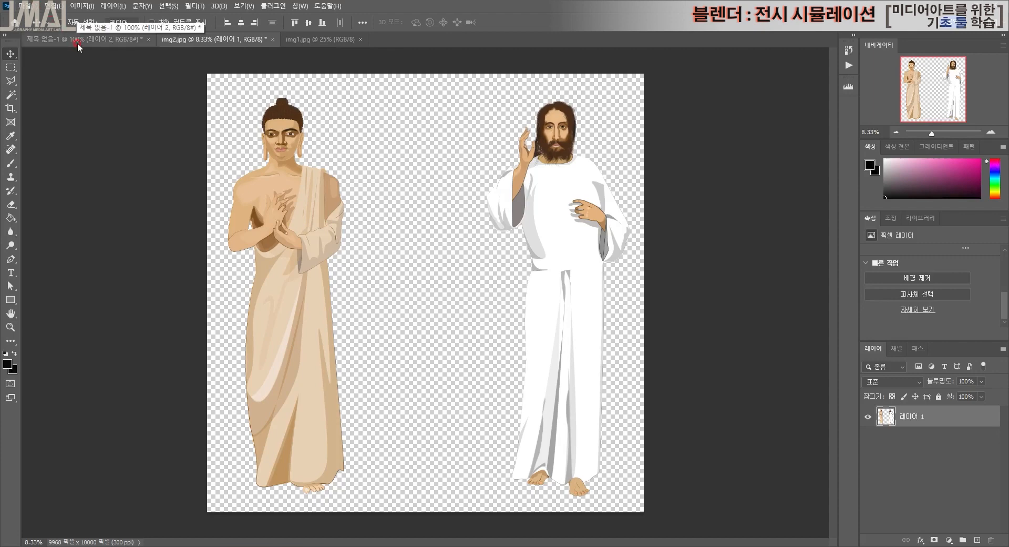
- Crop the empty space above and below the figures, to a canvas height of about 9424 px
{"action": "left_click", "coordinate": [10, 108]}
{"action": "mouse_move", "coordinate": [420, 70]}
{"action": "left_mouse_down"}
{"action": "mouse_move", "coordinate": [430, 86]}
{"action": "mouse_move", "coordinate": [424, 80]}
{"action": "left_mouse_up"}
{"action": "mouse_move", "coordinate": [427, 500]}
{"action": "left_mouse_down"}
{"action": "mouse_move", "coordinate": [429, 488]}
{"action": "mouse_move", "coordinate": [430, 496]}
{"action": "left_mouse_up"}
{"action": "double_click", "coordinate": [442, 392]}
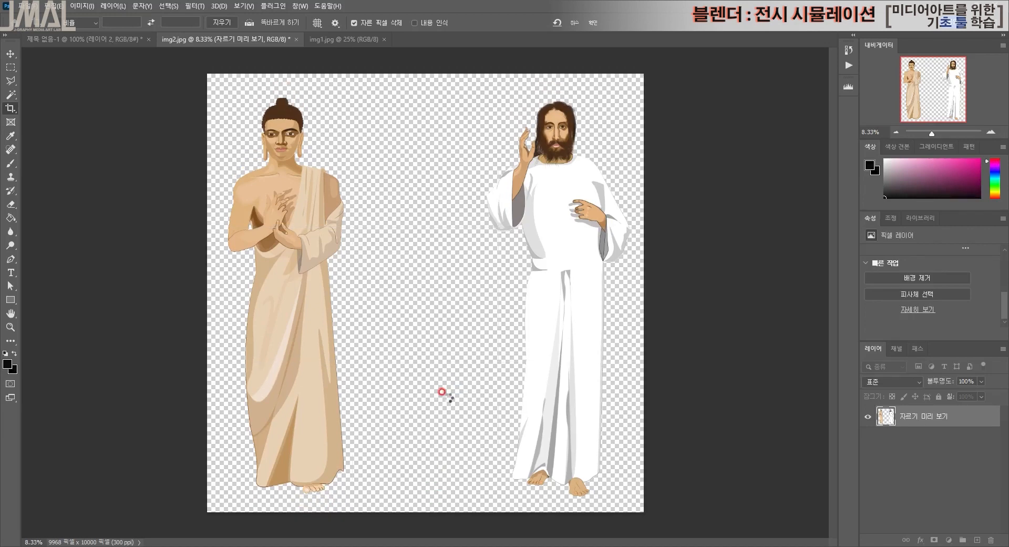
- Resize the image proportionally to a height of 200 mm at 300 pixels per inch
{"action": "left_click", "coordinate": [82, 6]}
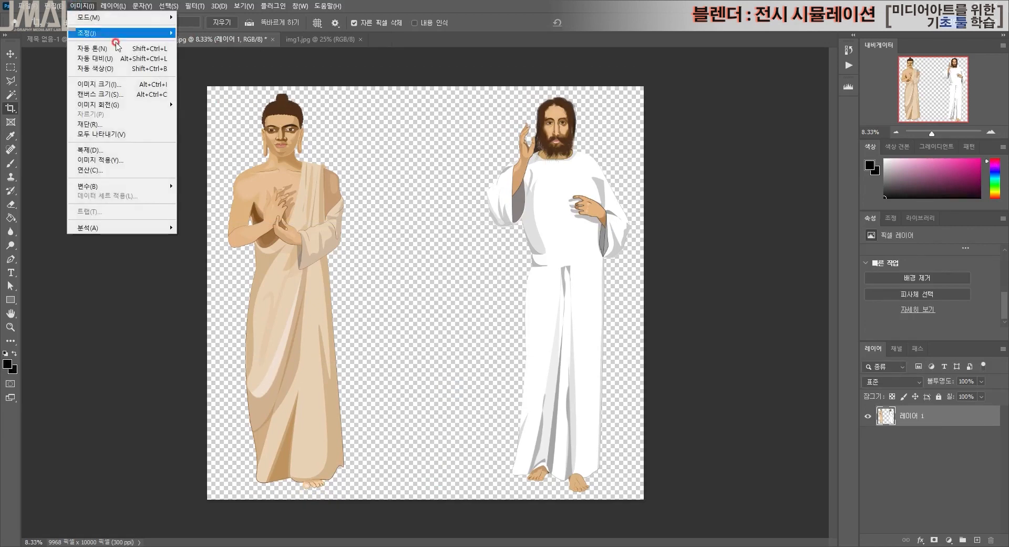
{"action": "left_click", "coordinate": [124, 84]}
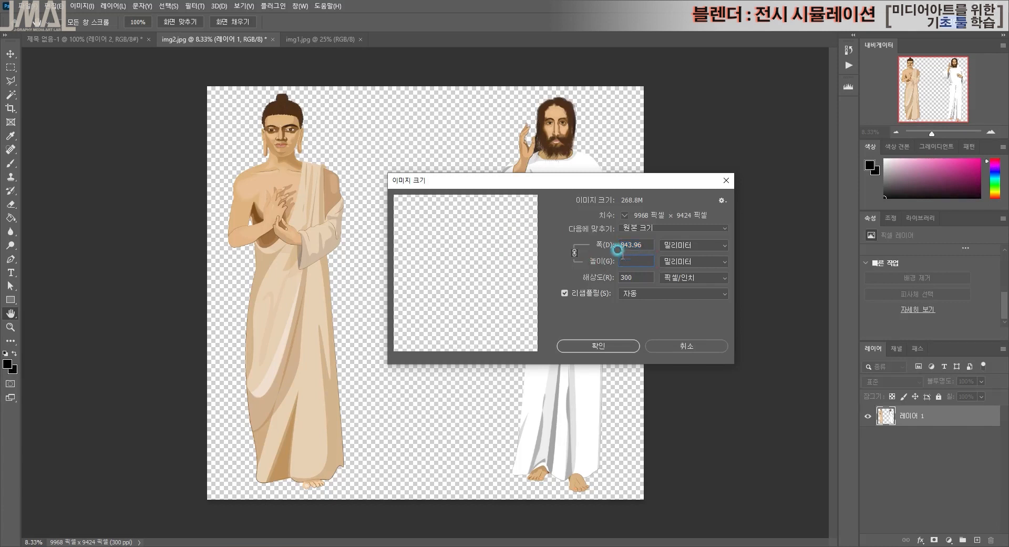
{"action": "type", "text": "2"}
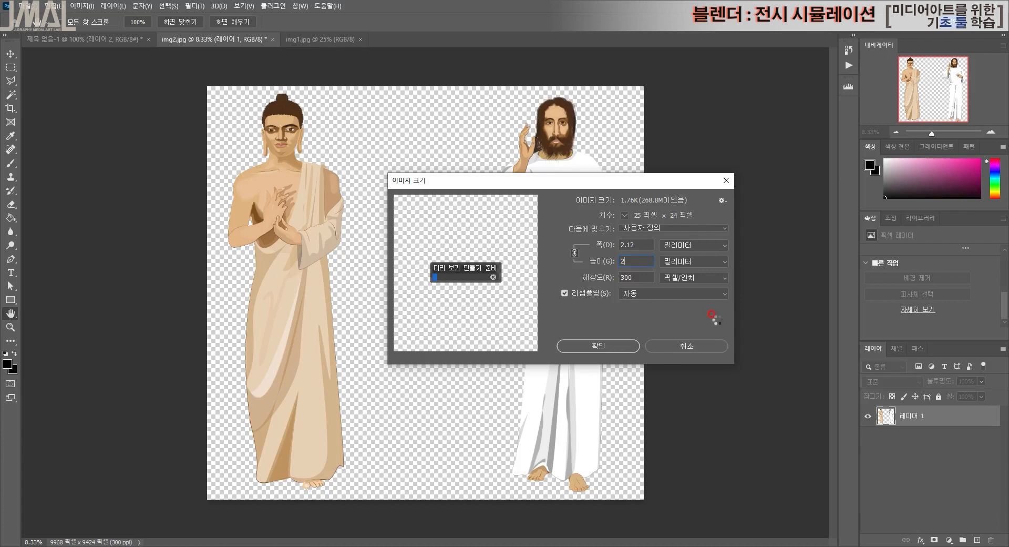
{"action": "type", "text": "00"}
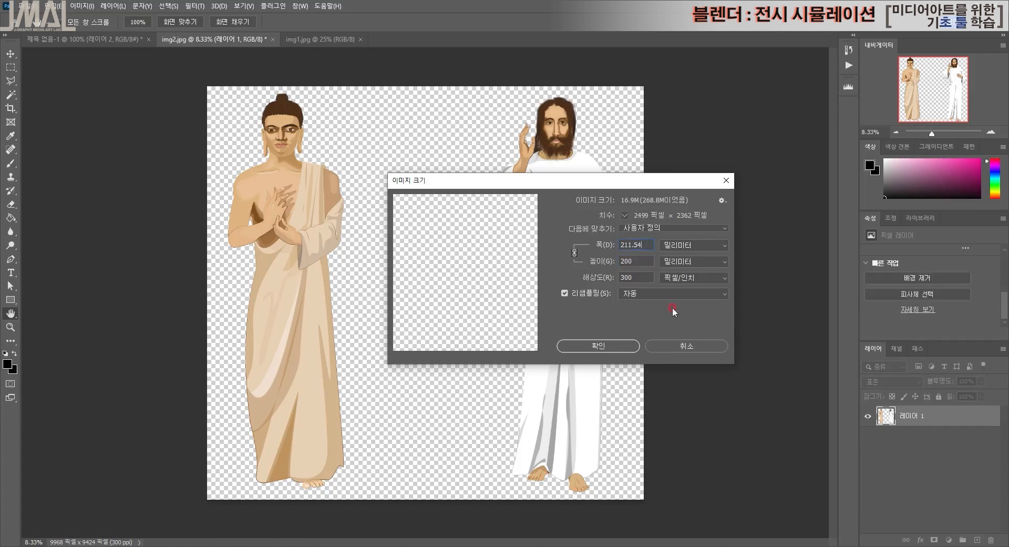
{"action": "left_click", "coordinate": [630, 348]}
- Trim the canvas width to 2480 px through Canvas Size, using millimetres as the unit, and accept the clipping
{"action": "key", "text": "c"}
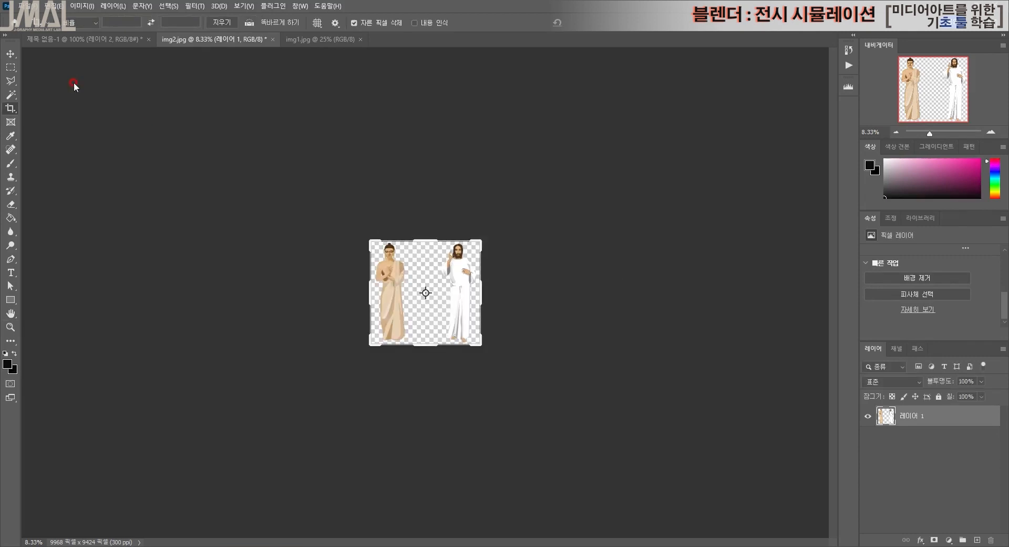
{"action": "left_click", "coordinate": [997, 132]}
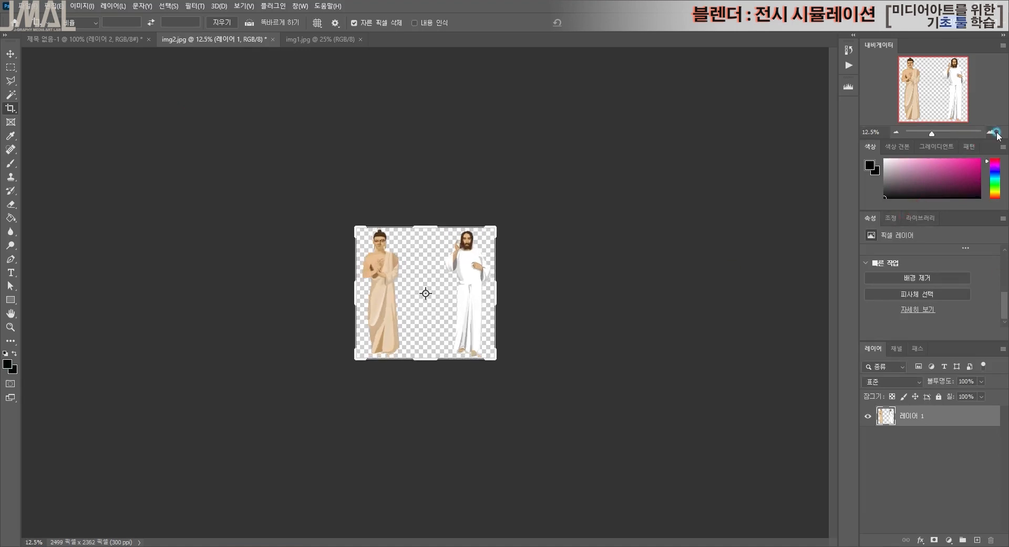
{"action": "scroll", "coordinate": [582, 327], "scroll_direction": "down", "scroll_amount": 2}
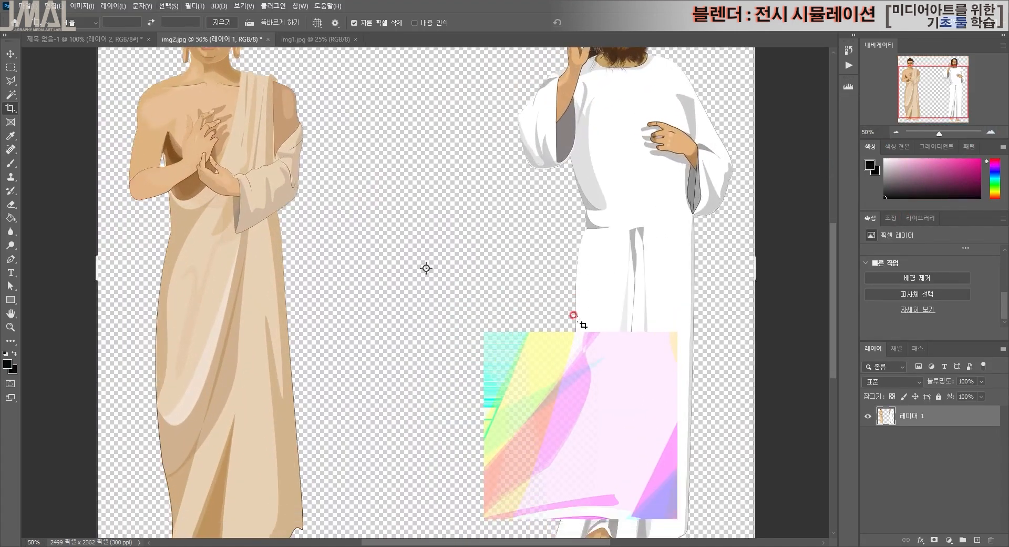
{"action": "left_click", "coordinate": [896, 132]}
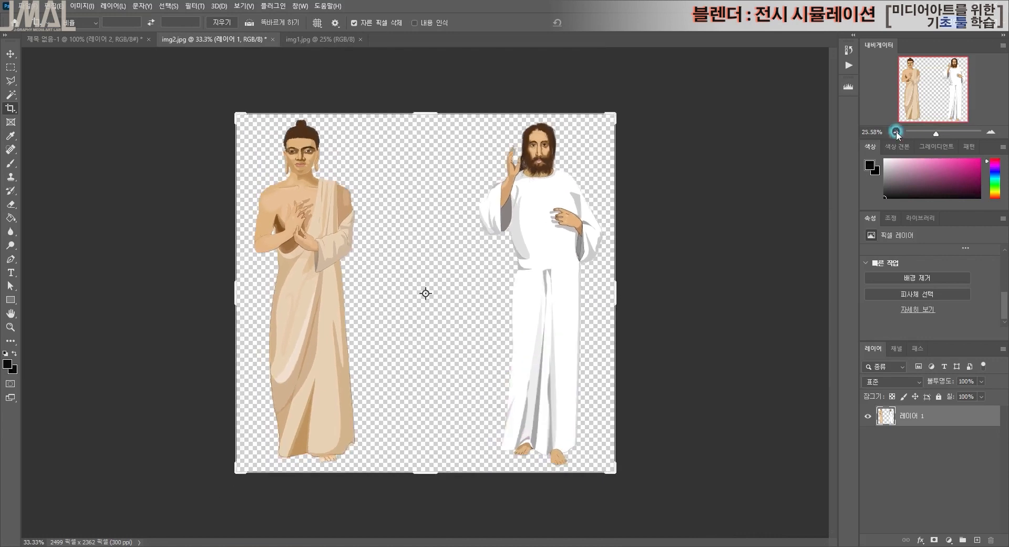
{"action": "left_click", "coordinate": [82, 6]}
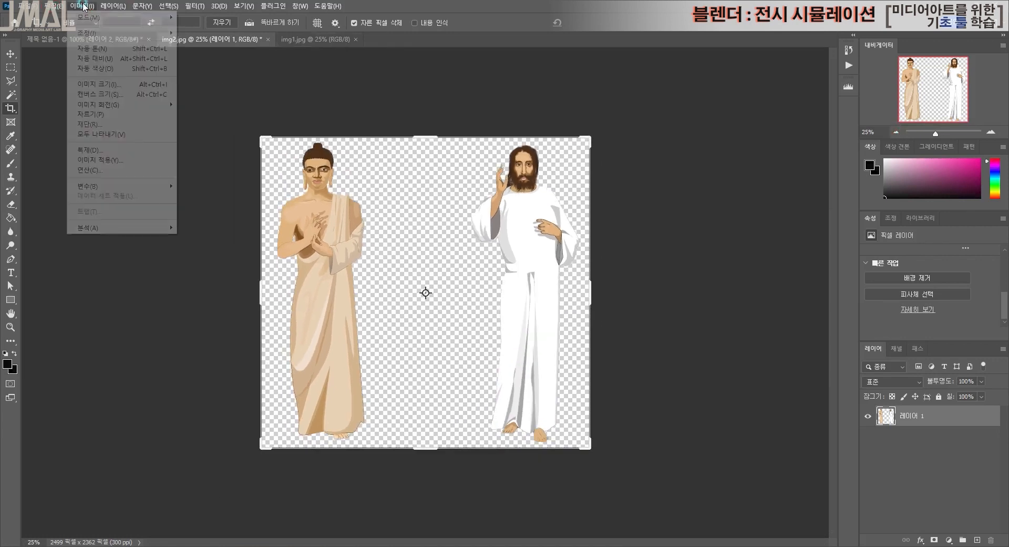
{"action": "left_click", "coordinate": [135, 97]}
{"action": "left_click", "coordinate": [819, 266]}
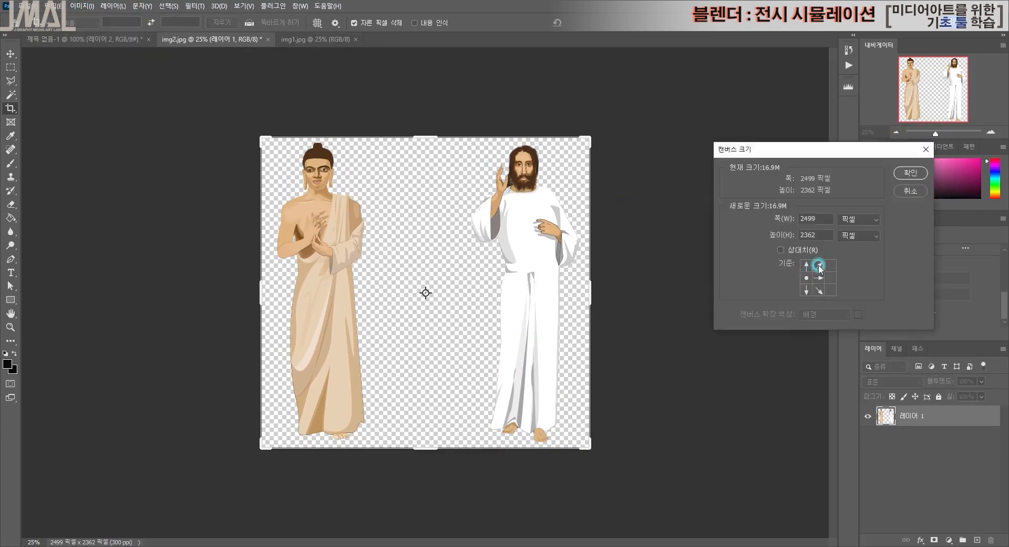
{"action": "left_click", "coordinate": [869, 219]}
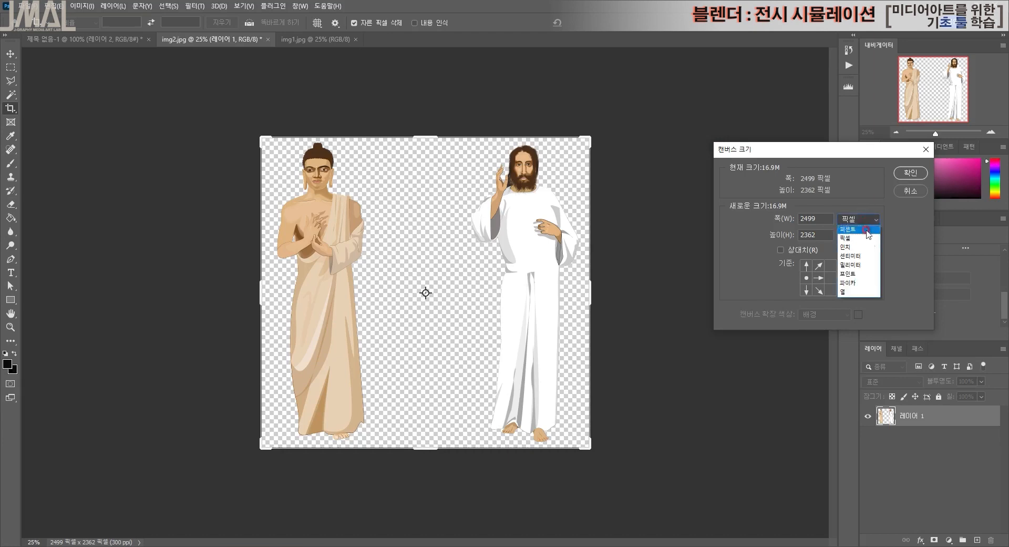
{"action": "left_click", "coordinate": [857, 258]}
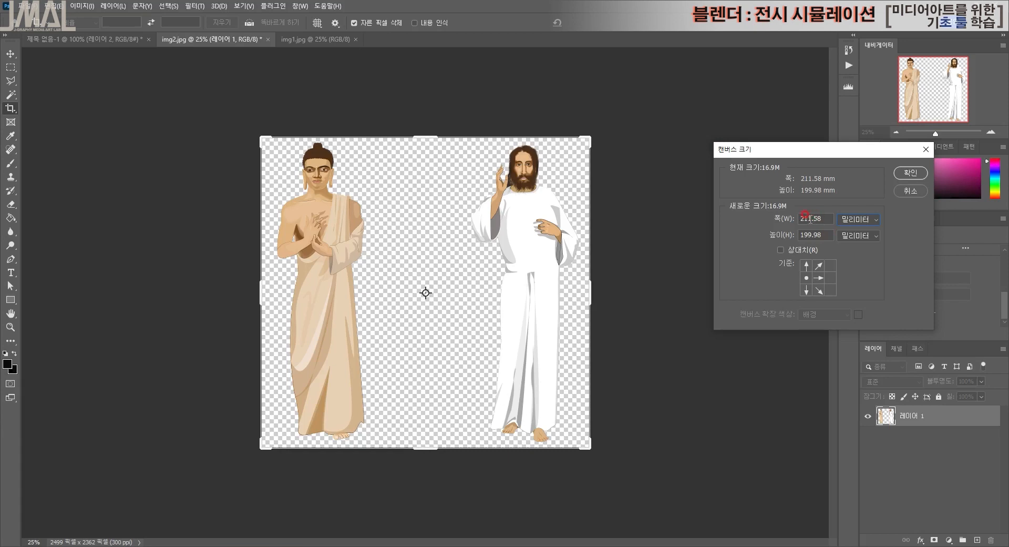
{"action": "left_click_drag", "start_coordinate": [809, 219], "coordinate": [841, 214]}
{"action": "left_click", "coordinate": [911, 173]}
{"action": "left_click", "coordinate": [487, 208]}
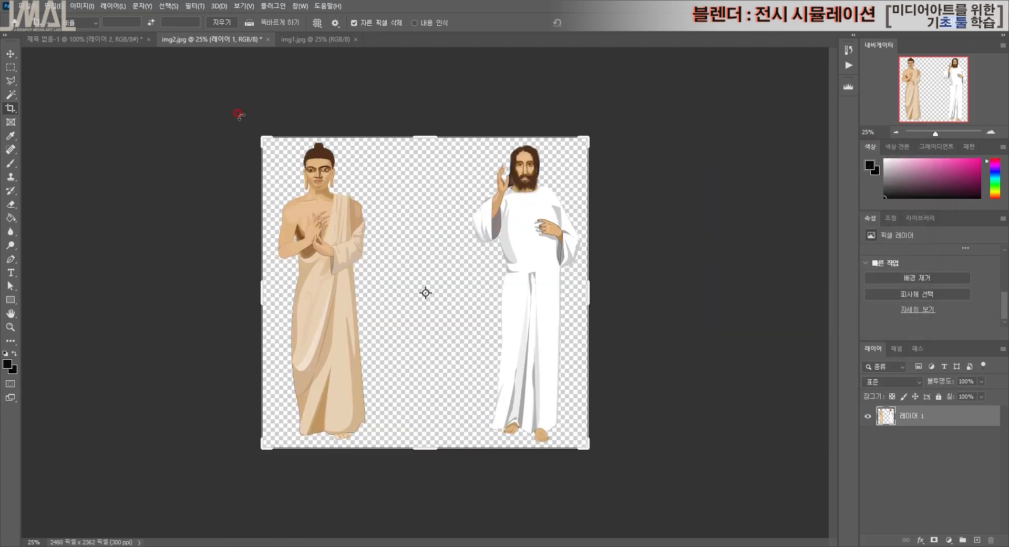
{"action": "left_click", "coordinate": [10, 54]}
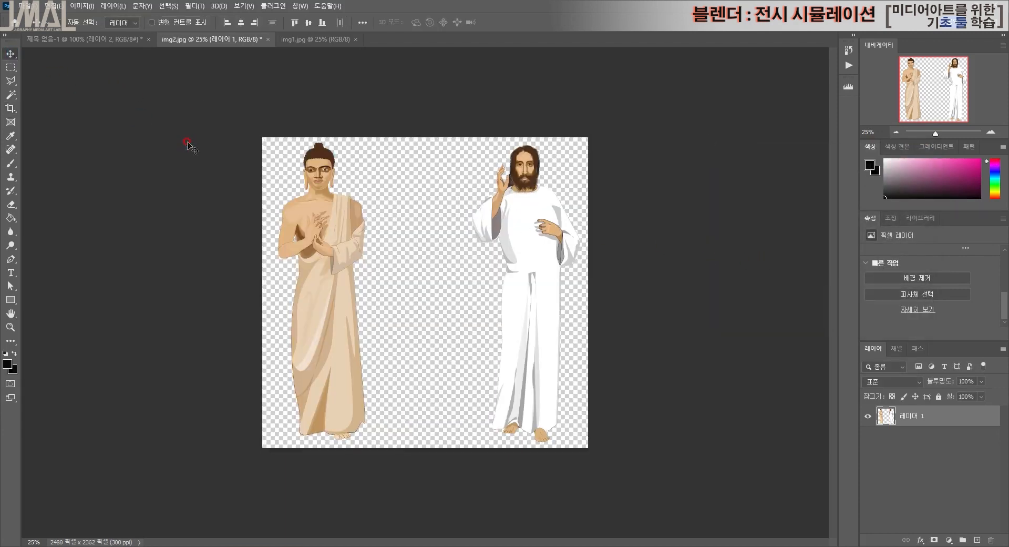
- Duplicate the figures layer and turn the copy into white silhouettes by raising Hue/Saturation lightness to the maximum
{"action": "left_click_drag", "start_coordinate": [947, 419], "coordinate": [977, 540]}
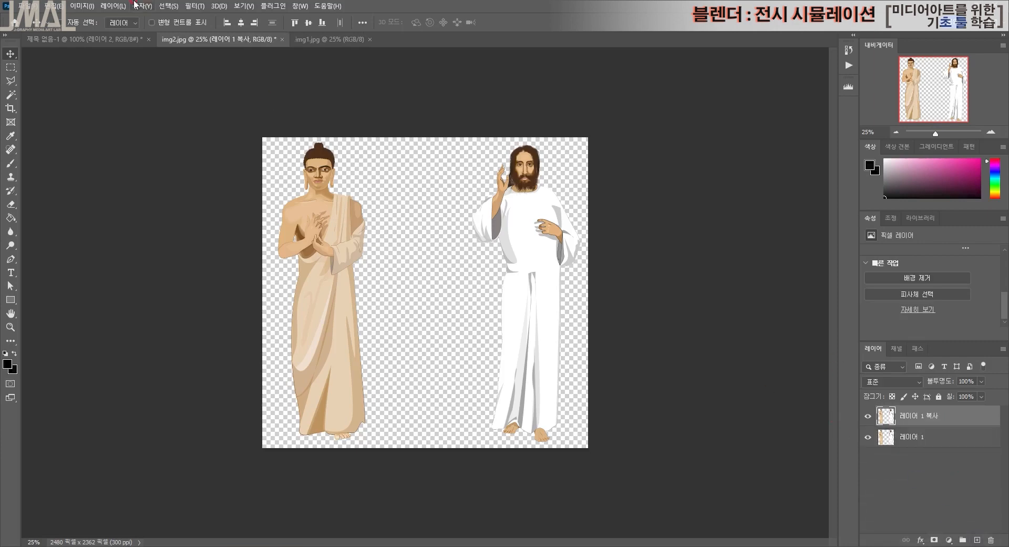
{"action": "left_click", "coordinate": [72, 8]}
{"action": "mouse_move", "coordinate": [121, 32]}
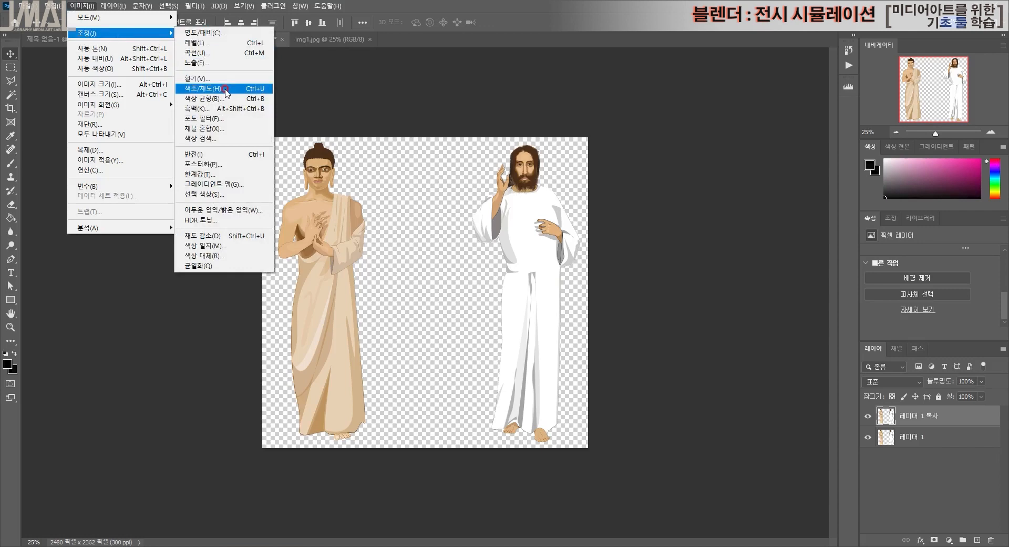
{"action": "left_click", "coordinate": [243, 89]}
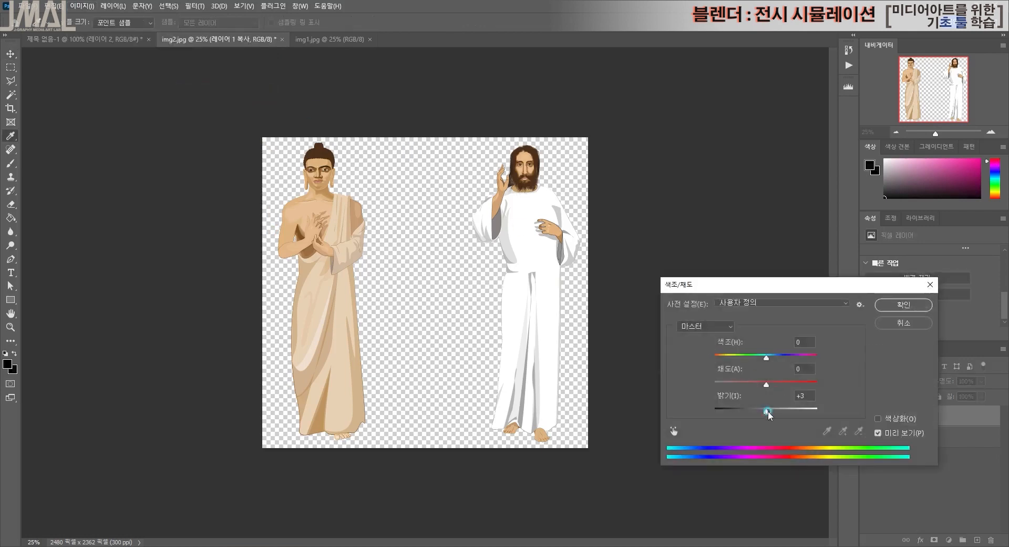
{"action": "left_click_drag", "start_coordinate": [768, 414], "coordinate": [817, 409]}
{"action": "left_click", "coordinate": [903, 304]}
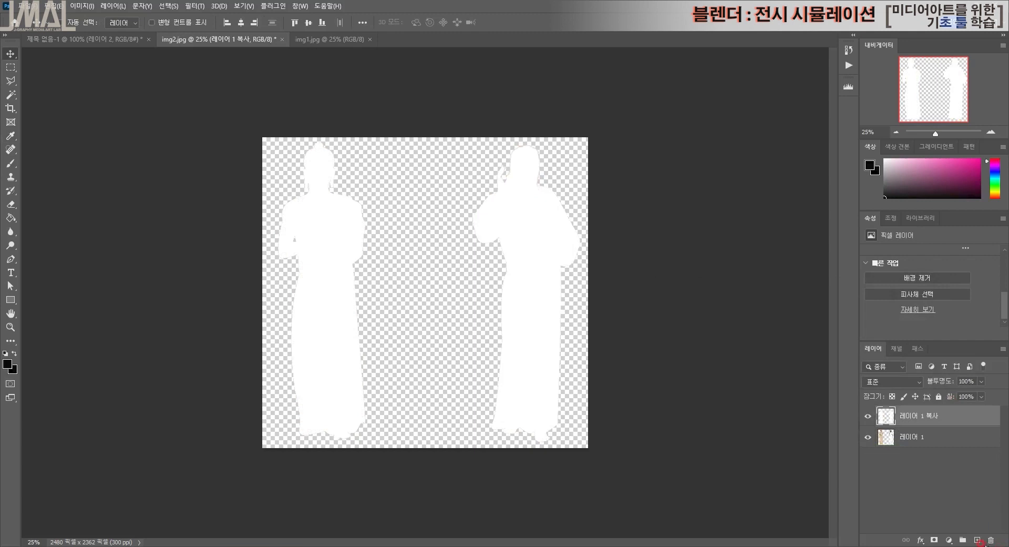
- Add a new layer beneath the white silhouettes and fill it with black using the Paint Bucket tool
{"action": "left_click", "coordinate": [977, 540], "text": "ctrl"}
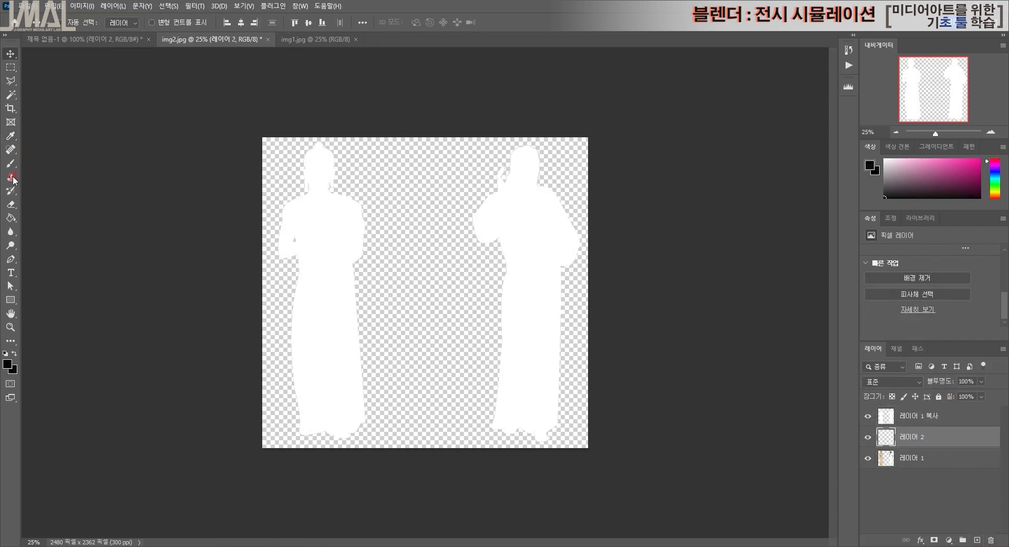
{"action": "left_click", "coordinate": [12, 220]}
{"action": "left_click", "coordinate": [442, 353]}
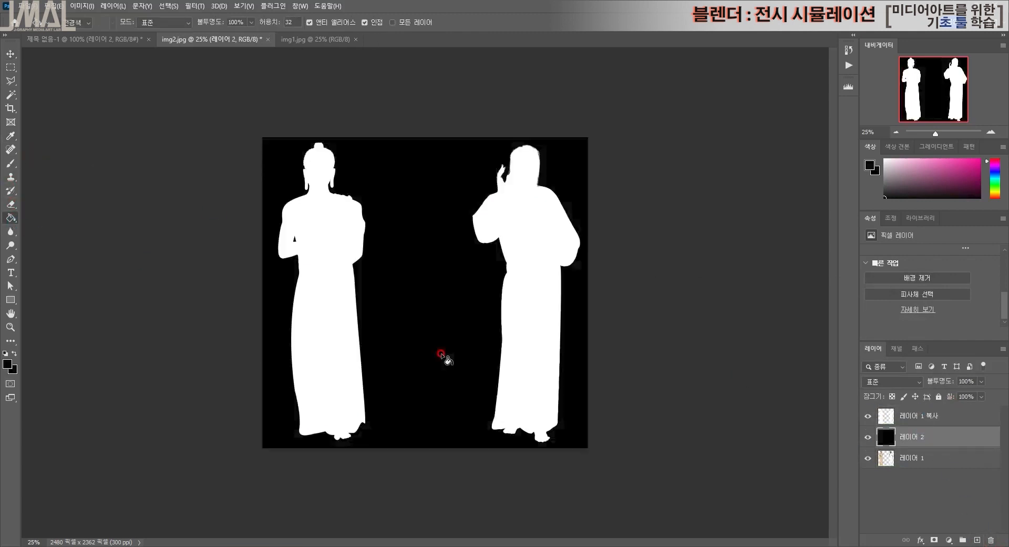
{"action": "left_click", "coordinate": [11, 54]}
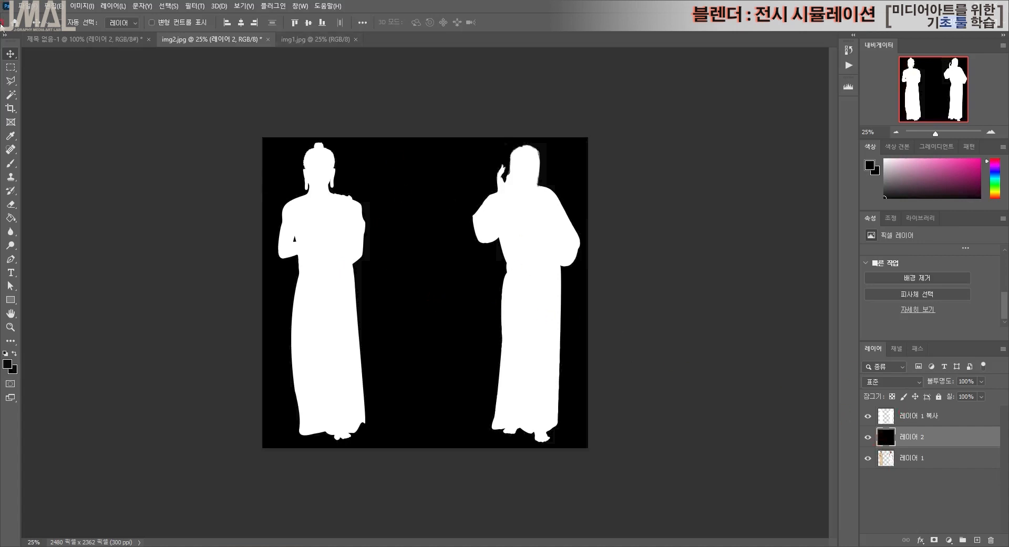
- Save the black-and-white silhouette image as a JPEG named img2_op in the 소스 folder, accepting the JPEG options
{"action": "left_click", "coordinate": [24, 6]}
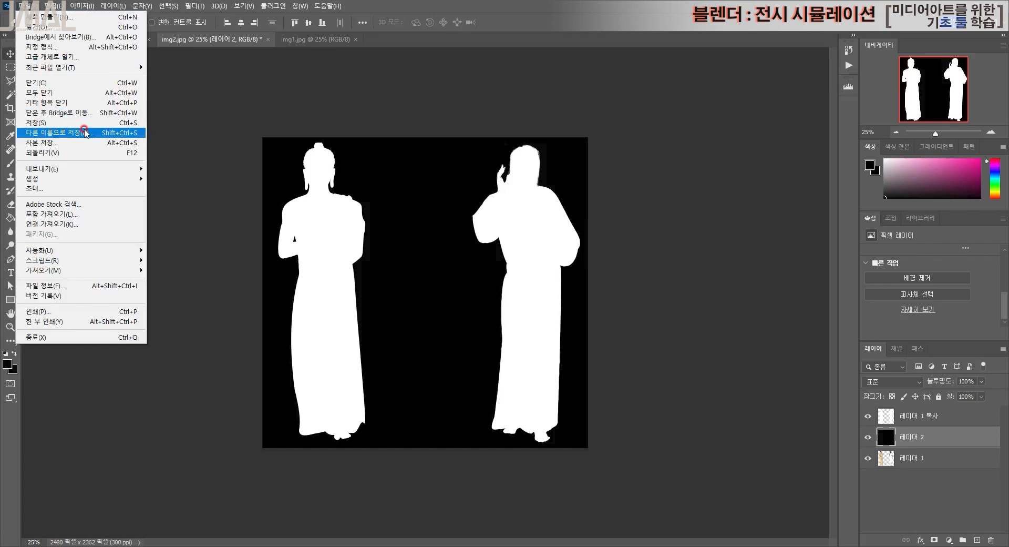
{"action": "left_click", "coordinate": [85, 132]}
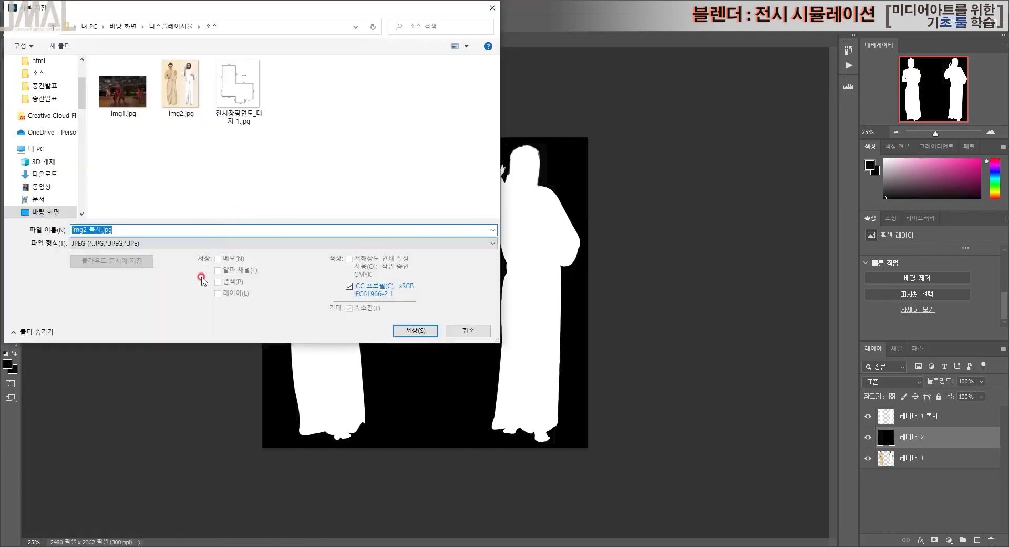
{"action": "left_click", "coordinate": [187, 245]}
{"action": "left_click", "coordinate": [188, 246]}
{"action": "left_click", "coordinate": [90, 231]}
{"action": "left_click_drag", "start_coordinate": [86, 229], "coordinate": [263, 257]}
{"action": "type", "text": ")"}
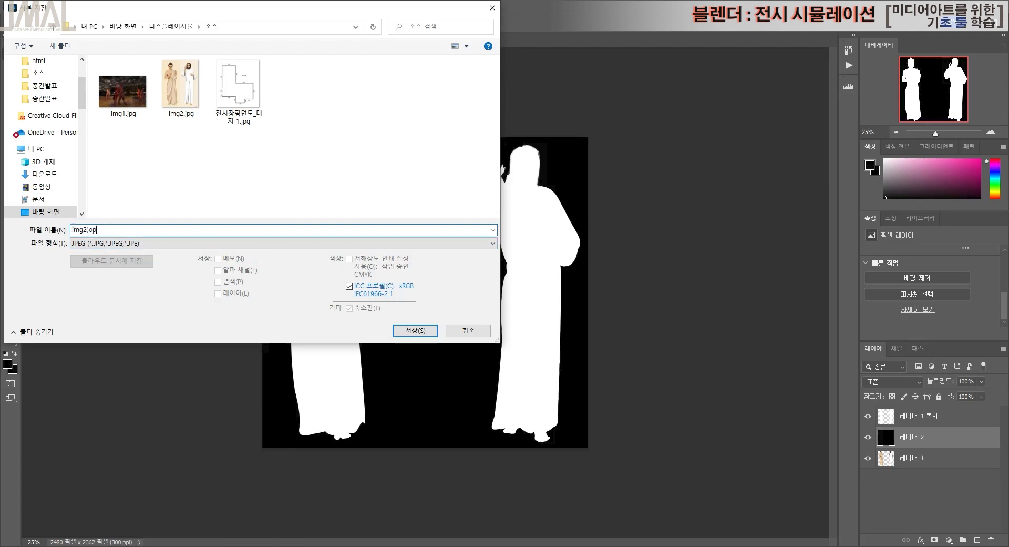
{"action": "key", "text": "BackSpace"}
{"action": "key", "text": "BackSpace"}
{"action": "key", "text": "BackSpace"}
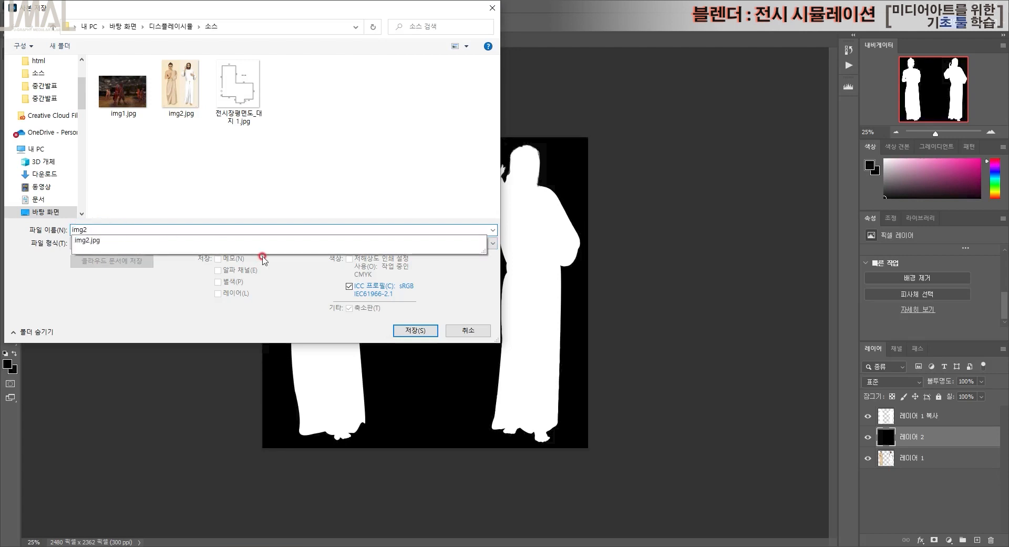
{"action": "type", "text": "_op"}
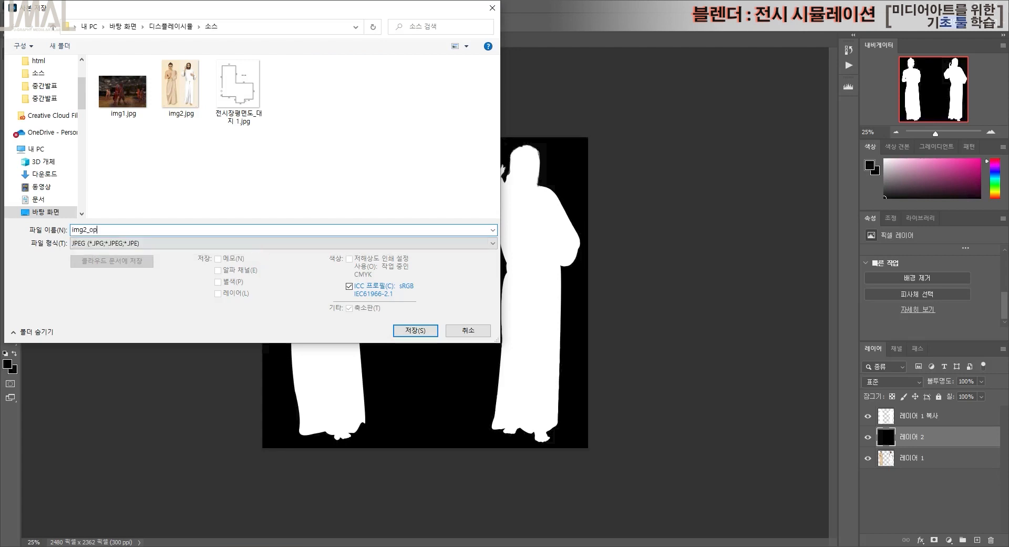
{"action": "key", "text": "Return"}
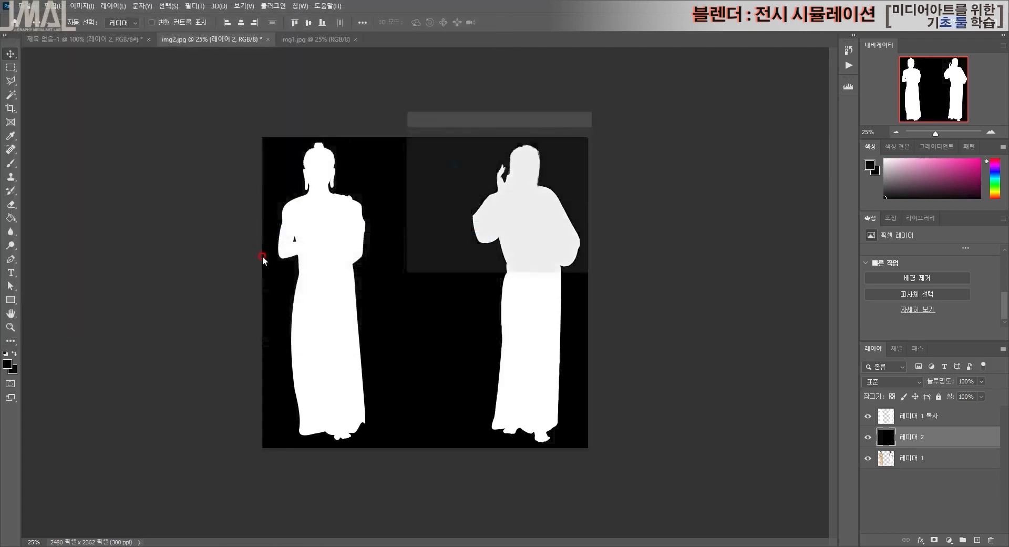
{"action": "left_click", "coordinate": [562, 136]}
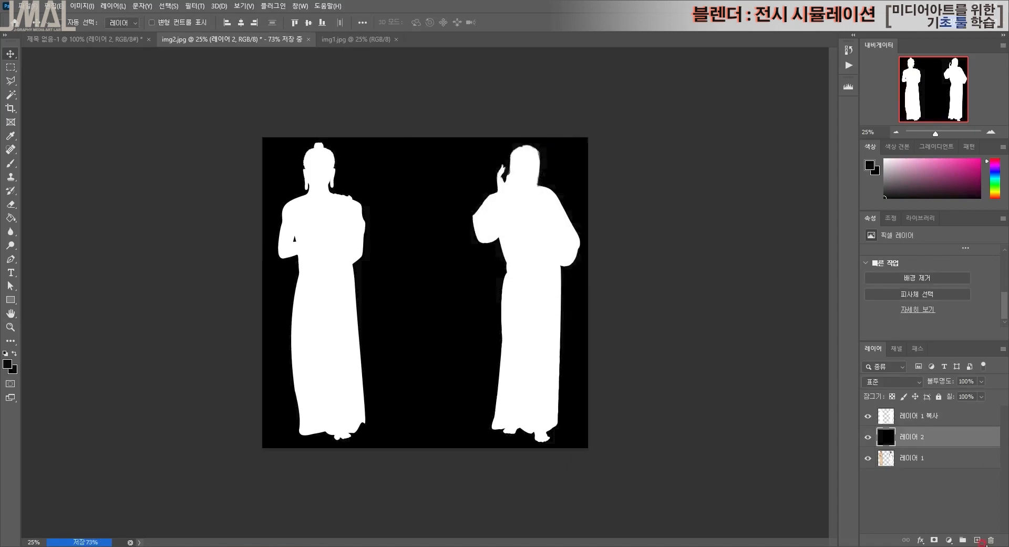
- Hide the white silhouette and black fill layers, and add a new layer beneath the coloured figures layer
{"action": "left_click_drag", "start_coordinate": [868, 416], "coordinate": [868, 436]}
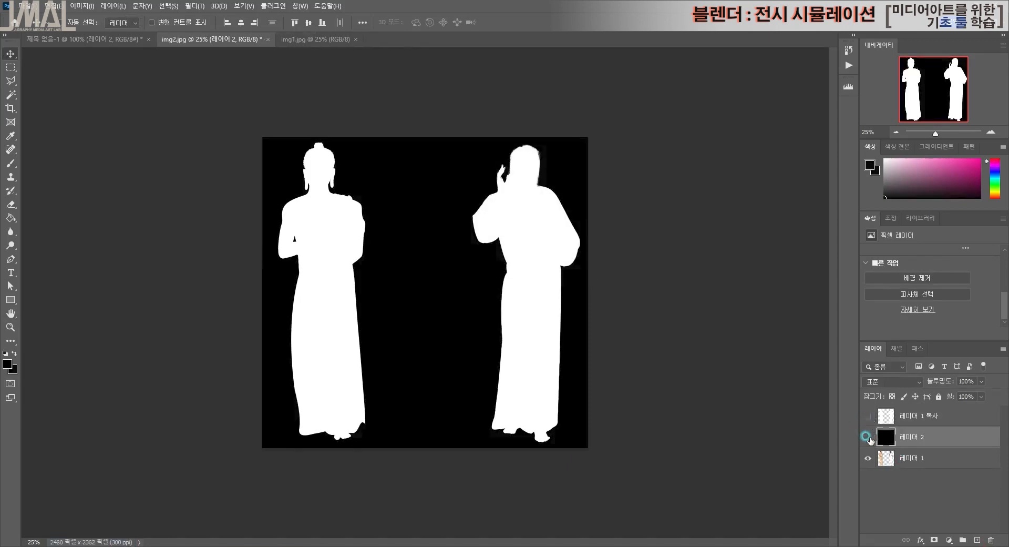
{"action": "left_click", "coordinate": [925, 458]}
{"action": "left_click", "coordinate": [978, 539]}
{"action": "left_click_drag", "start_coordinate": [924, 456], "coordinate": [926, 491]}
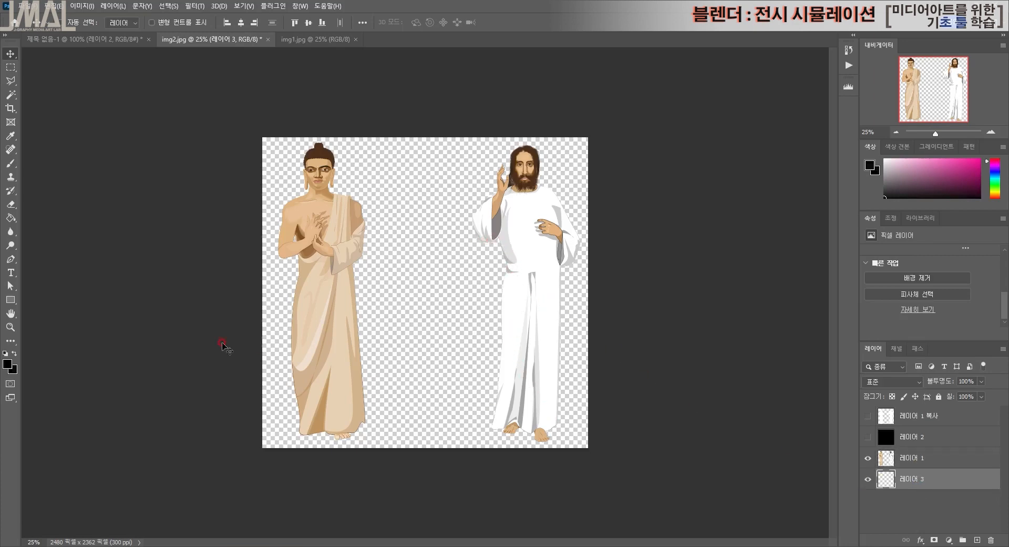
- Fill the new bottom layer with a warm off-white of hue 47° using the Paint Bucket tool
{"action": "left_click", "coordinate": [11, 217]}
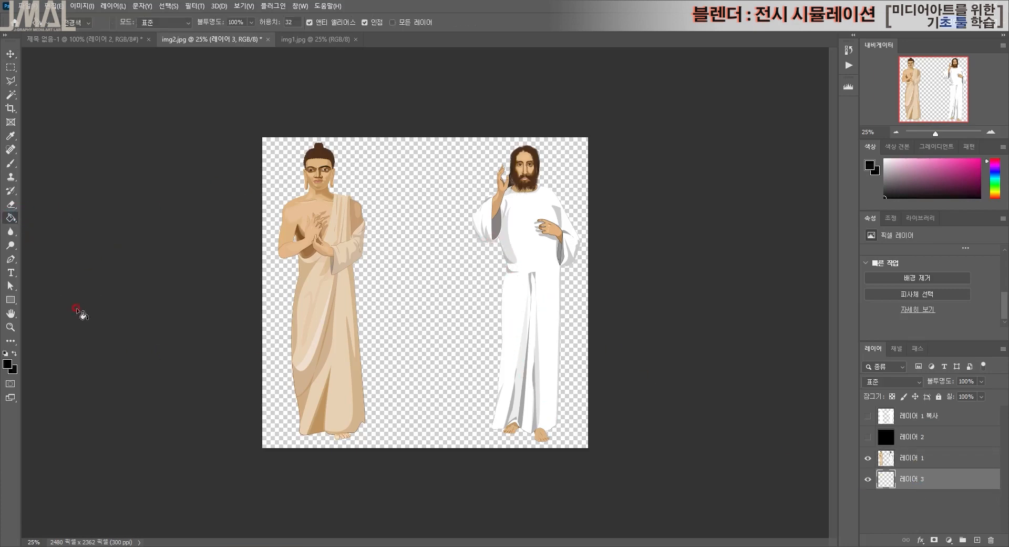
{"action": "left_click", "coordinate": [8, 364]}
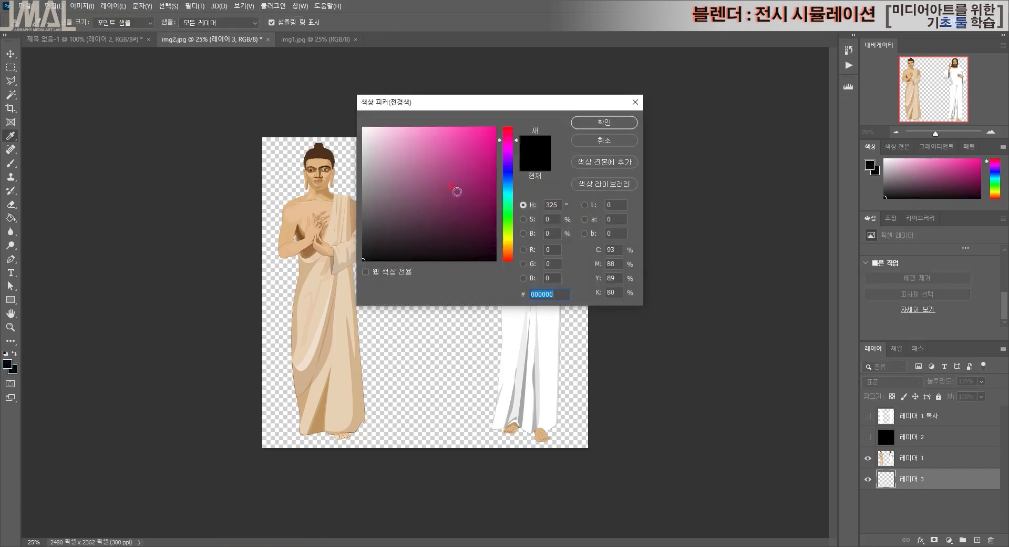
{"action": "left_click", "coordinate": [364, 132]}
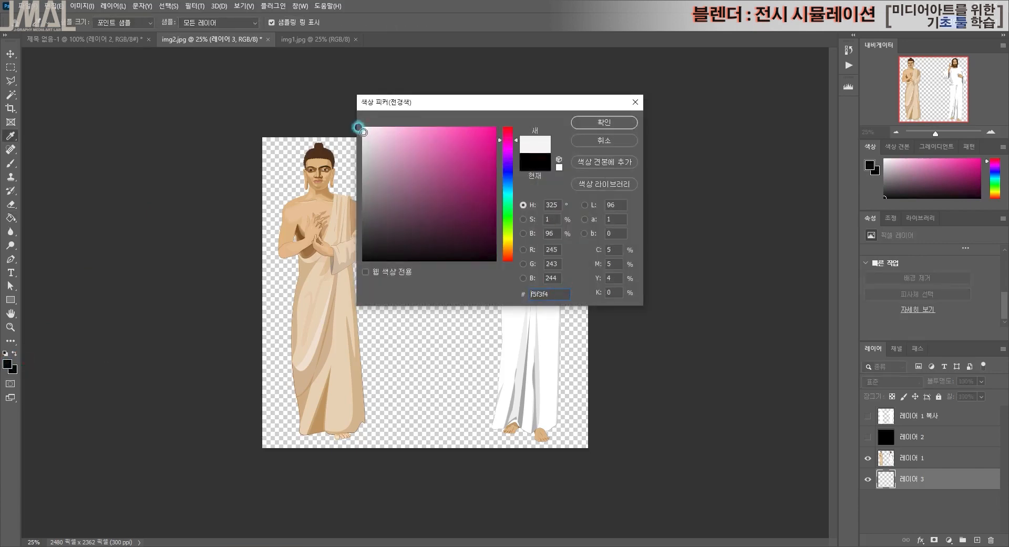
{"action": "left_click", "coordinate": [510, 243]}
{"action": "left_click", "coordinate": [510, 239]}
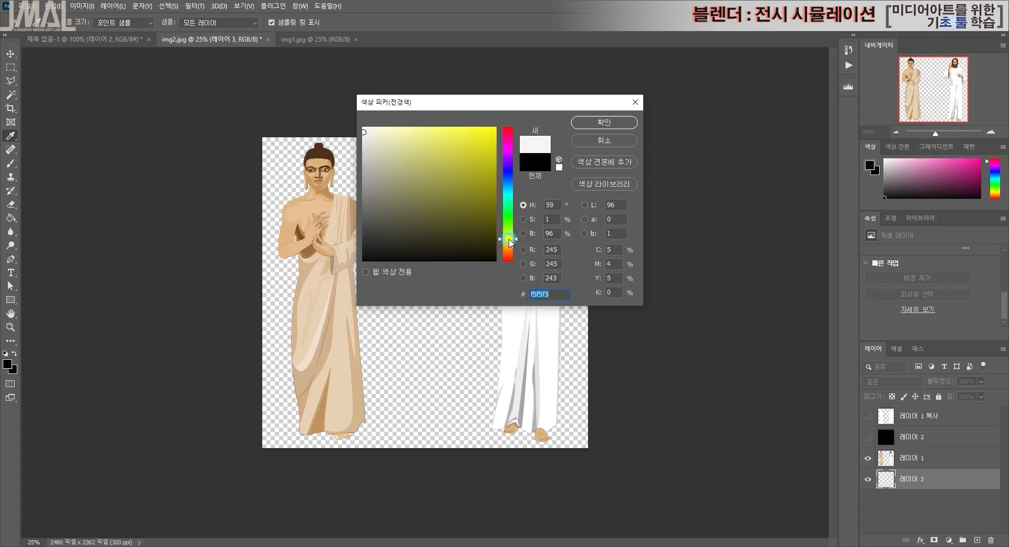
{"action": "left_click", "coordinate": [510, 243]}
{"action": "left_click", "coordinate": [367, 131]}
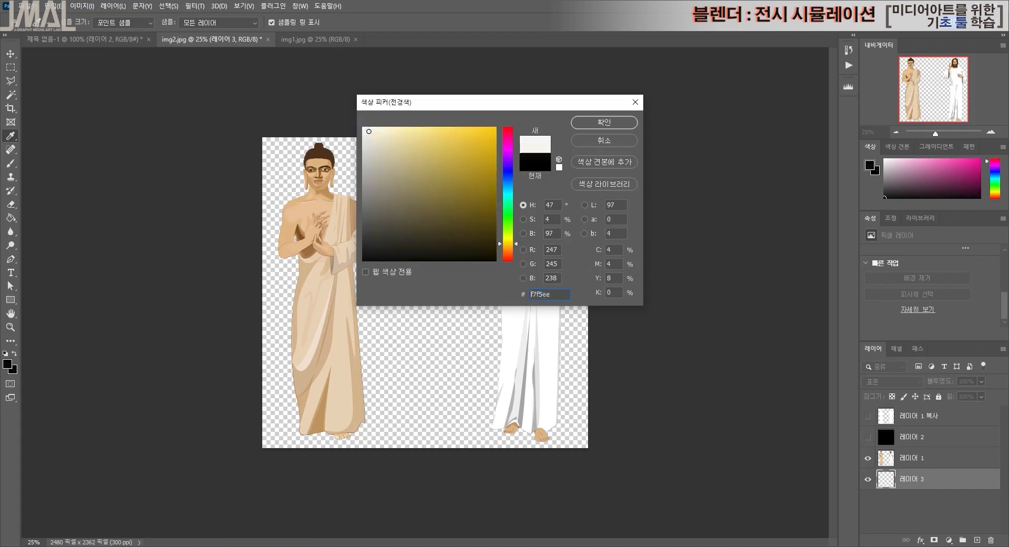
{"action": "left_click", "coordinate": [367, 128]}
{"action": "left_click", "coordinate": [581, 125]}
{"action": "key", "text": "g"}
{"action": "left_click", "coordinate": [467, 300]}
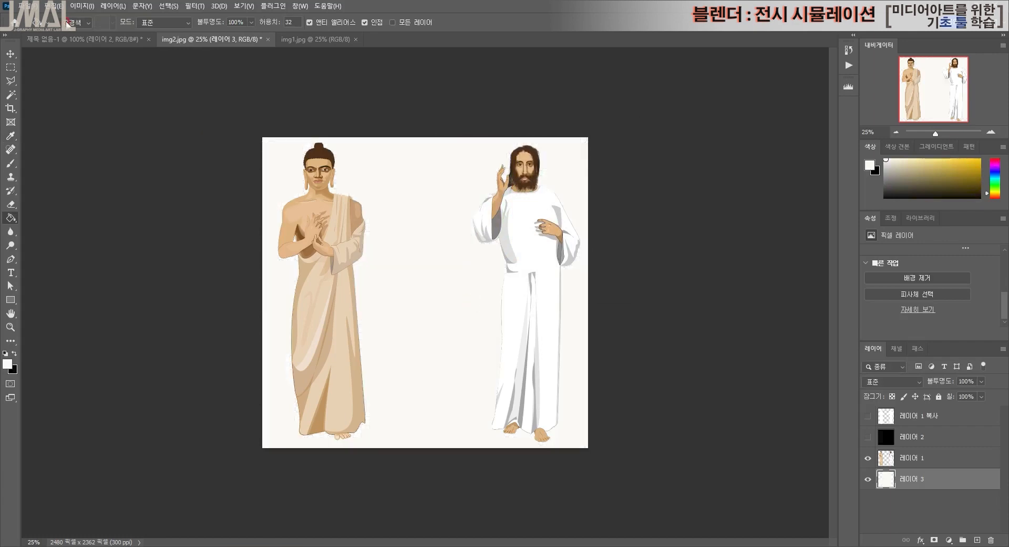
- Save the coloured figures on the off-white background as a JPEG named img2_color at quality 12
{"action": "left_click", "coordinate": [27, 6]}
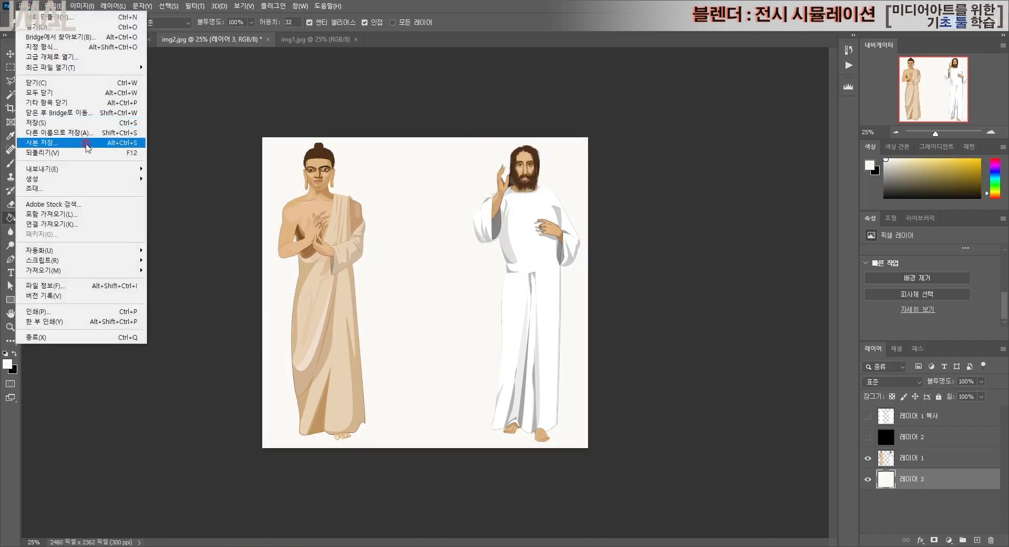
{"action": "left_click", "coordinate": [75, 136]}
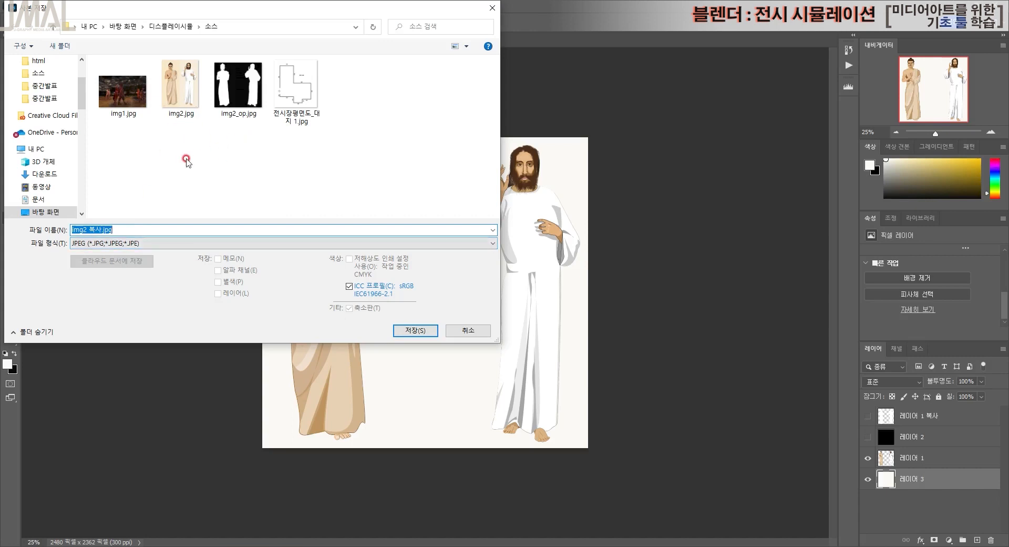
{"action": "left_click", "coordinate": [84, 229]}
{"action": "left_click_drag", "start_coordinate": [89, 229], "coordinate": [258, 247]}
{"action": "key", "text": "BackSpace"}
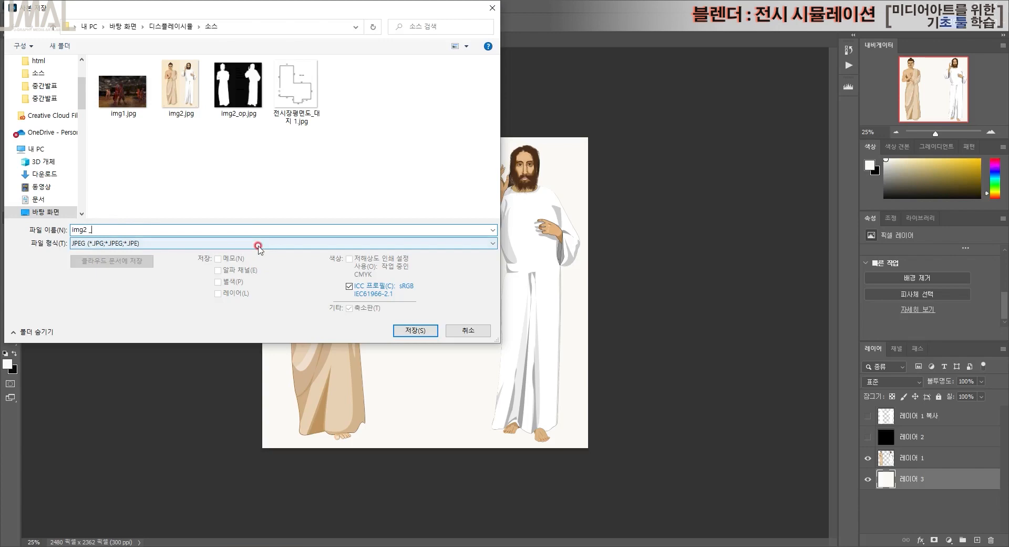
{"action": "key", "text": "BackSpace"}
{"action": "type", "text": "_color"}
{"action": "key", "text": "Return"}
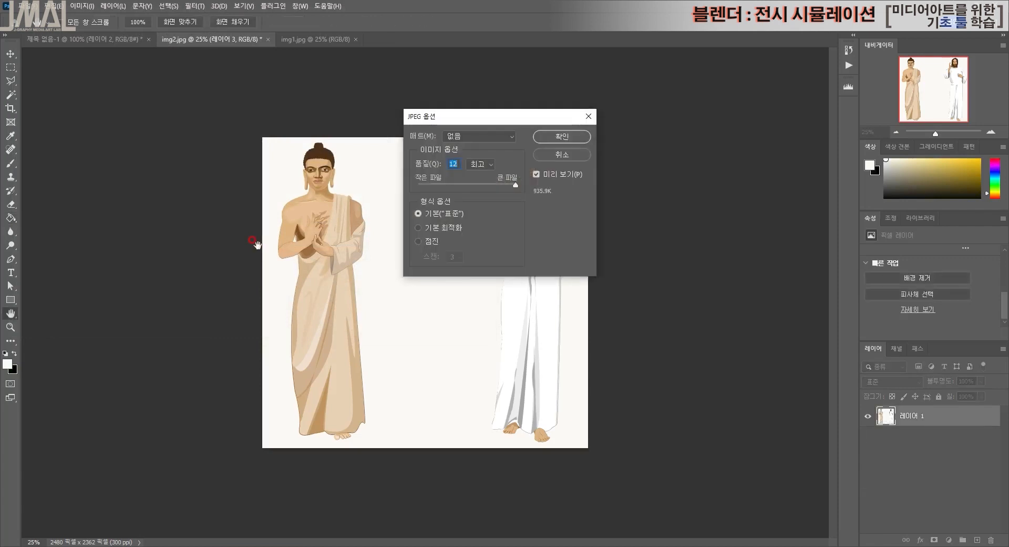
{"action": "key", "text": "Return"}
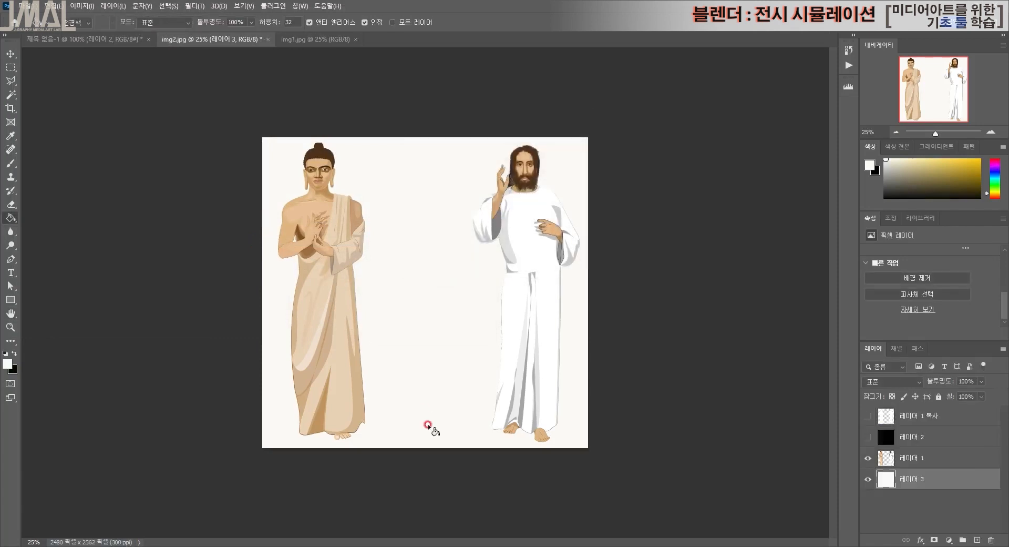
- Switch to Blender and add a plane mesh at the origin of the exhibition space
{"action": "left_click", "coordinate": [250, 513]}
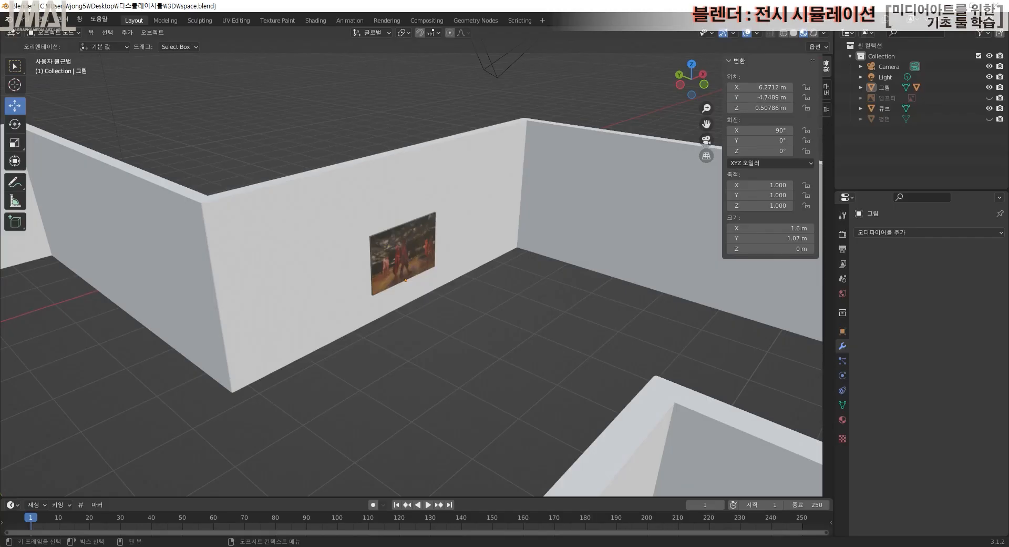
{"action": "middle_click_drag", "start_coordinate": [476, 347], "coordinate": [307, 435]}
{"action": "middle_click_drag", "start_coordinate": [385, 397], "coordinate": [655, 28], "text": "shift"}
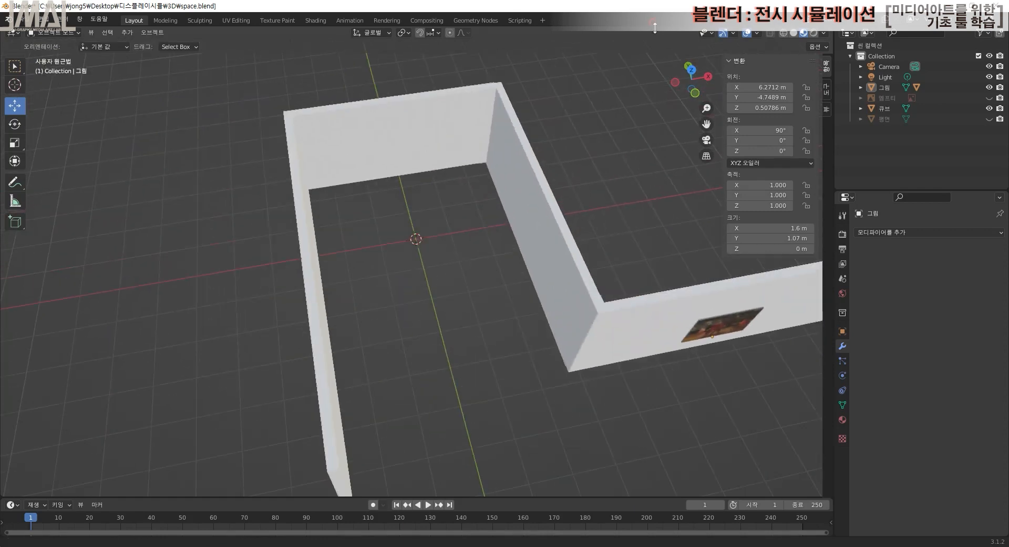
{"action": "left_click", "coordinate": [129, 33]}
{"action": "left_click", "coordinate": [156, 45]}
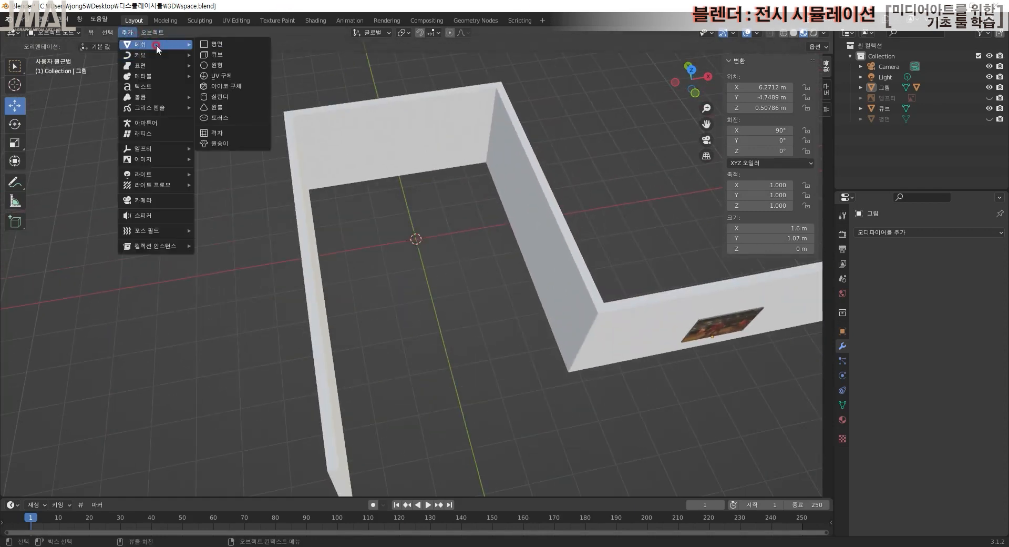
{"action": "left_click", "coordinate": [219, 46]}
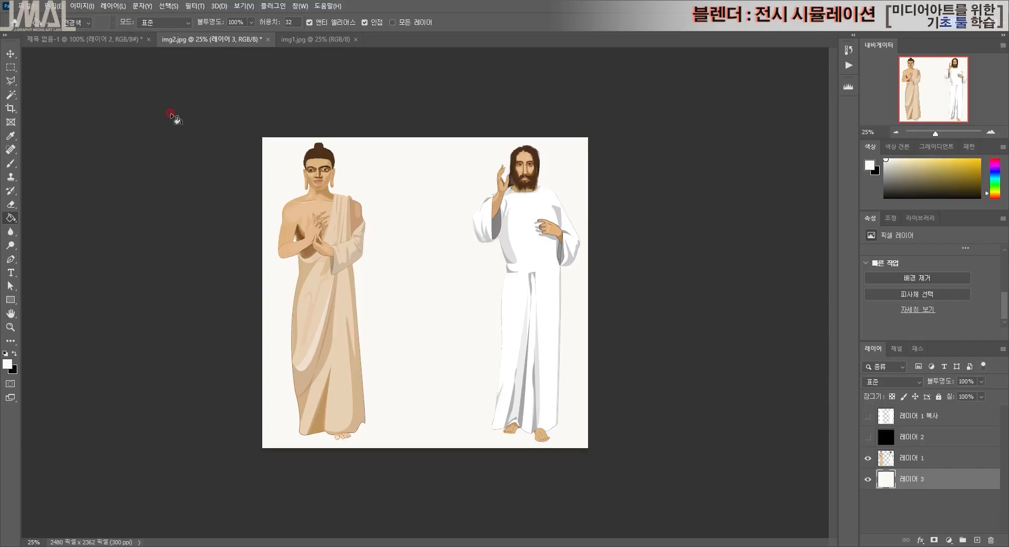
- Return to Photoshop and check the width and height of img2.jpg in millimetres through Canvas Size, leaving without changes
{"action": "left_click", "coordinate": [84, 6]}
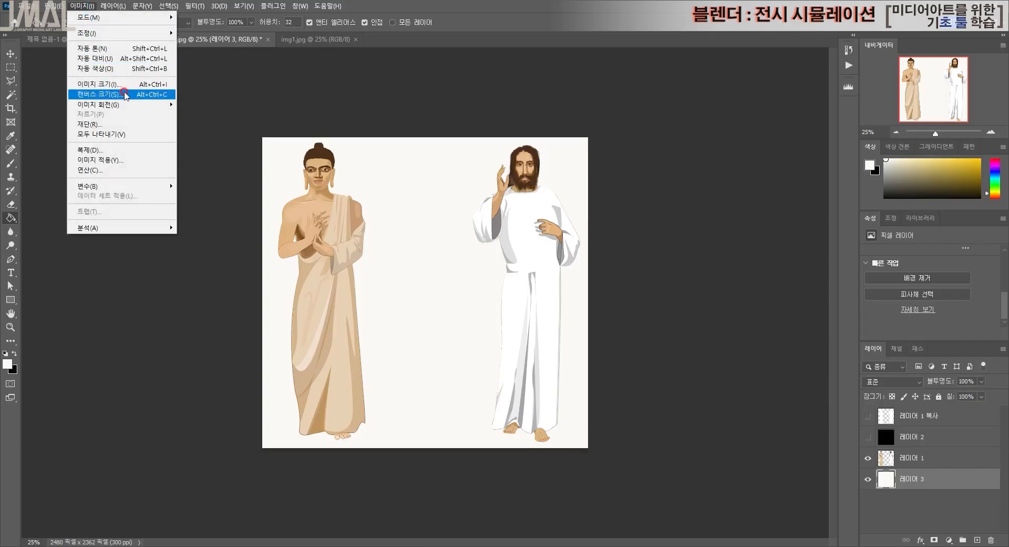
{"action": "left_click", "coordinate": [125, 94]}
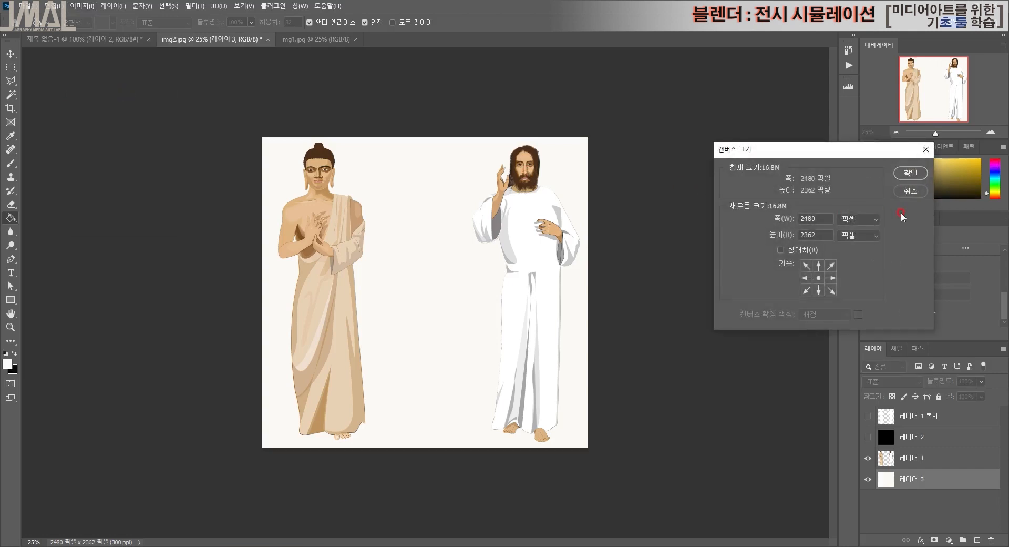
{"action": "left_click", "coordinate": [863, 221]}
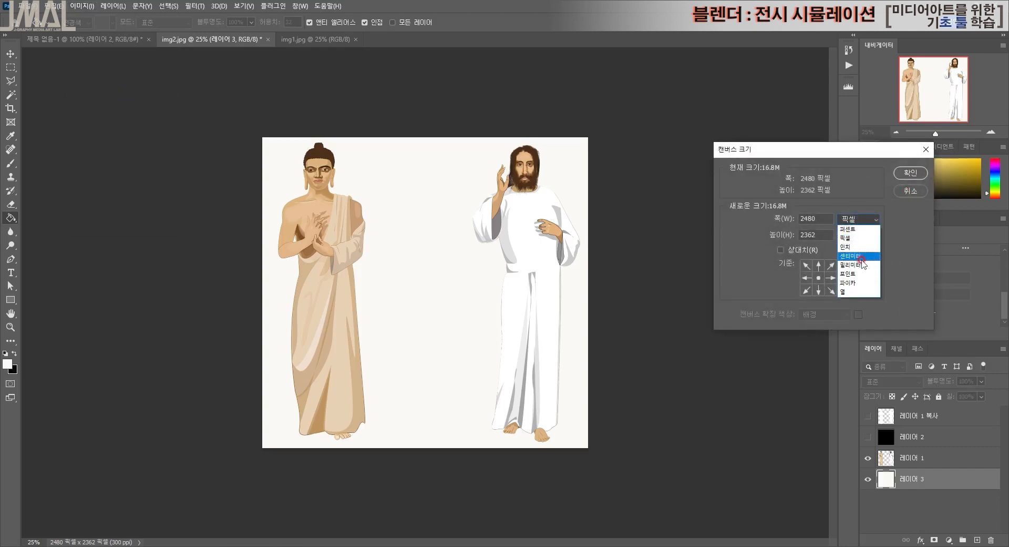
{"action": "left_click", "coordinate": [861, 266]}
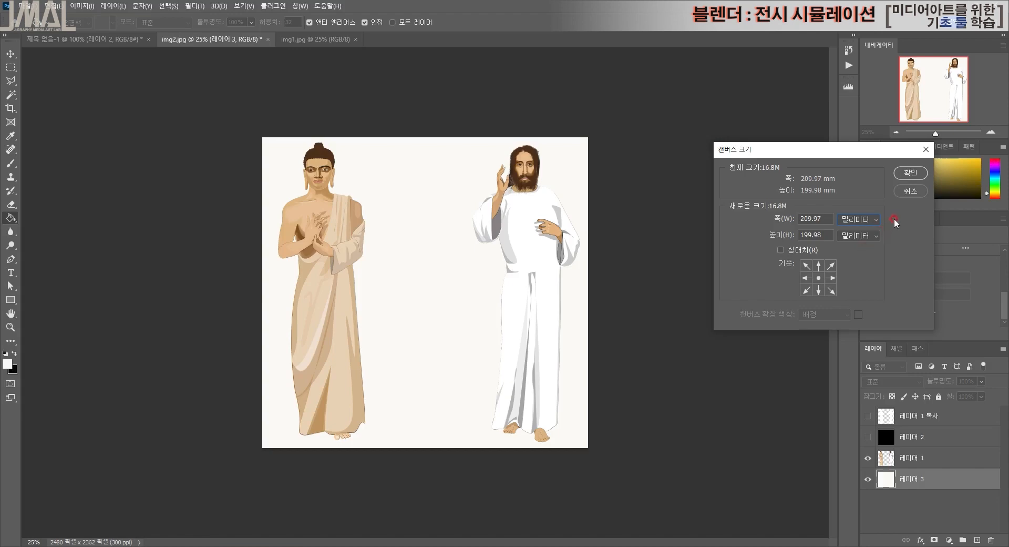
{"action": "left_click", "coordinate": [915, 196]}
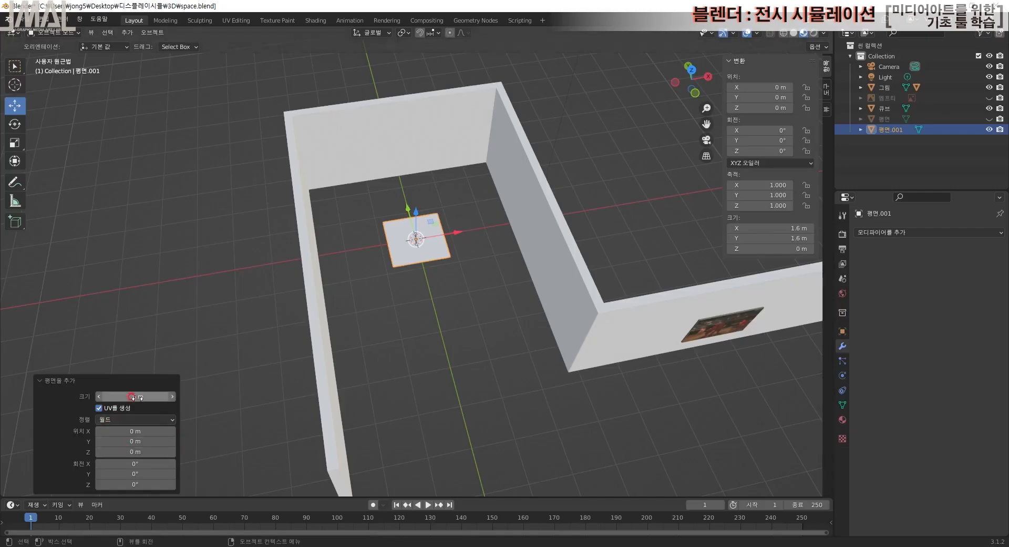
- Back in Blender, set the new plane's size to 2 m
{"action": "double_click", "coordinate": [132, 395]}
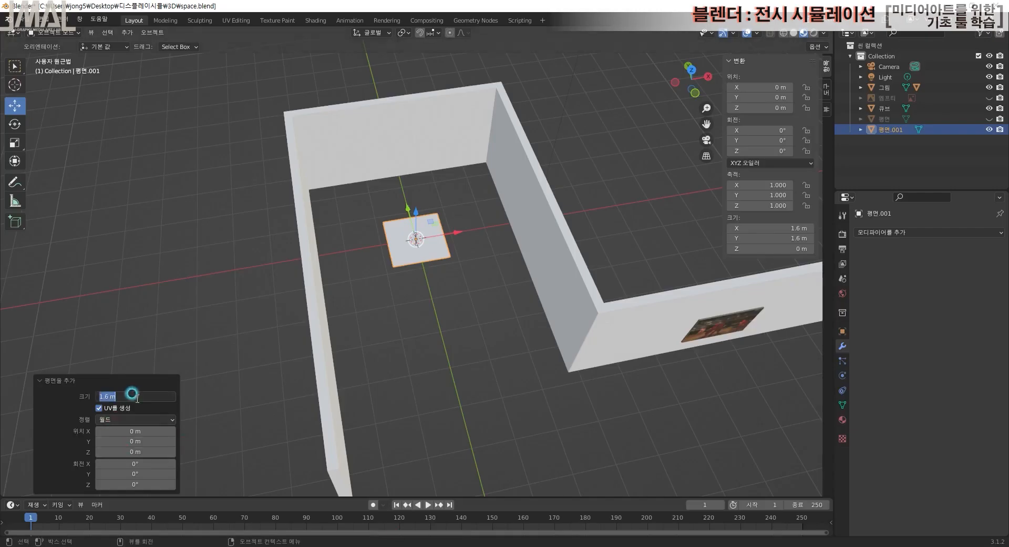
{"action": "key", "text": "Return"}
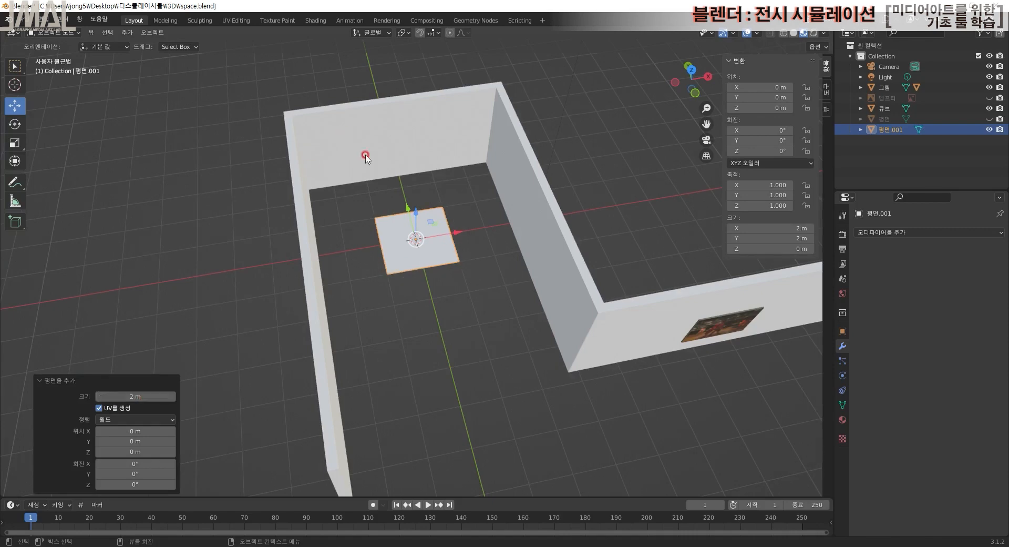
- Open the new plane for mesh editing in a straight top view with vertex selection
{"action": "key", "text": "Tab"}
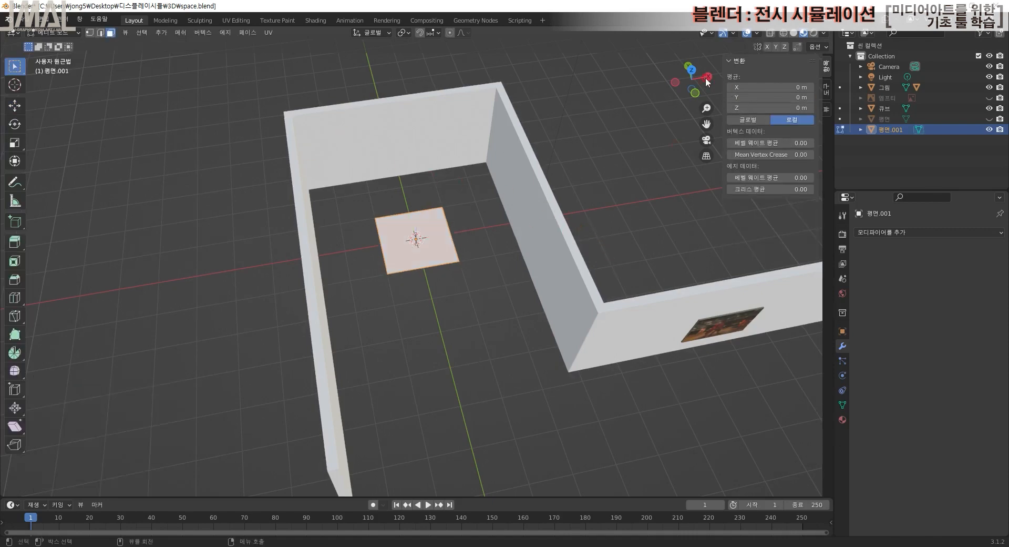
{"action": "left_click", "coordinate": [692, 70]}
{"action": "scroll", "coordinate": [442, 62], "scroll_direction": "up", "scroll_amount": 3}
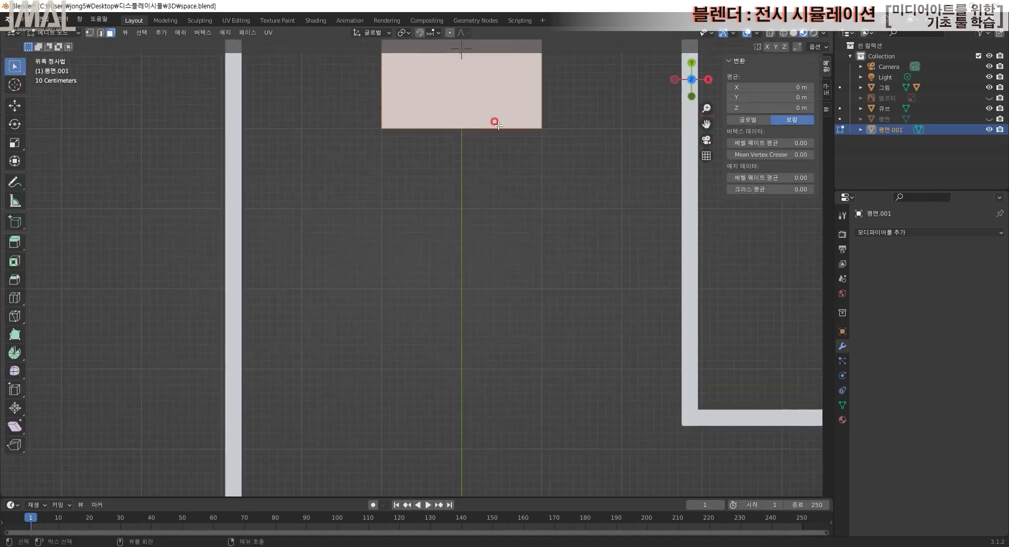
{"action": "middle_click_drag", "start_coordinate": [540, 227], "coordinate": [523, 445], "text": "shift"}
{"action": "scroll", "coordinate": [535, 215], "scroll_direction": "up", "scroll_amount": 1}
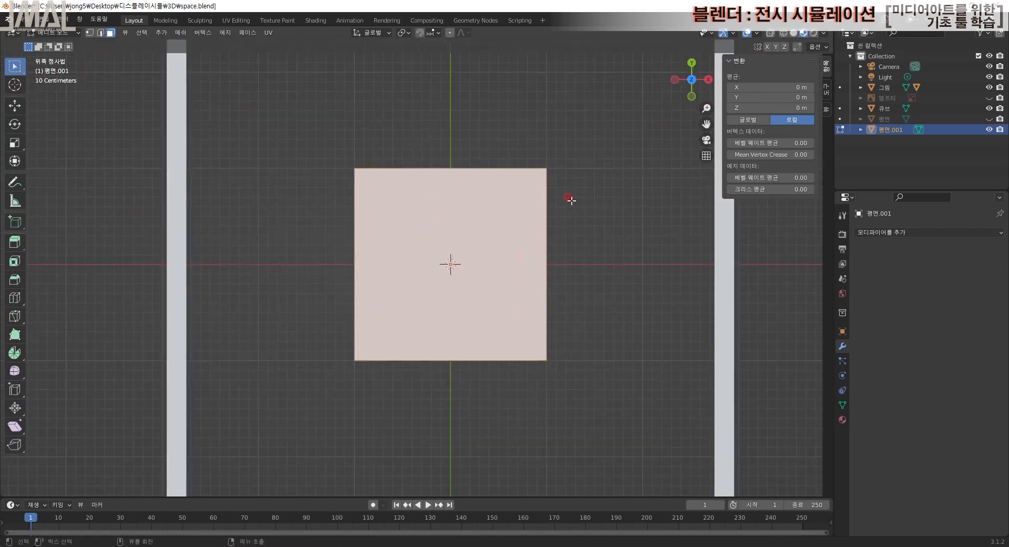
{"action": "key", "text": "1"}
{"action": "left_click_drag", "start_coordinate": [588, 187], "coordinate": [309, 130]}
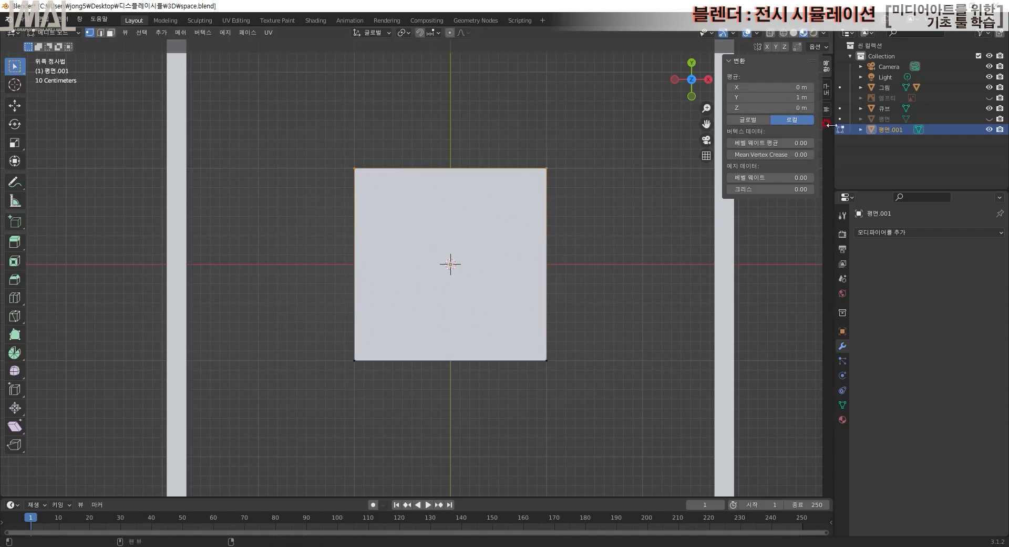
{"action": "left_click", "coordinate": [799, 96]}
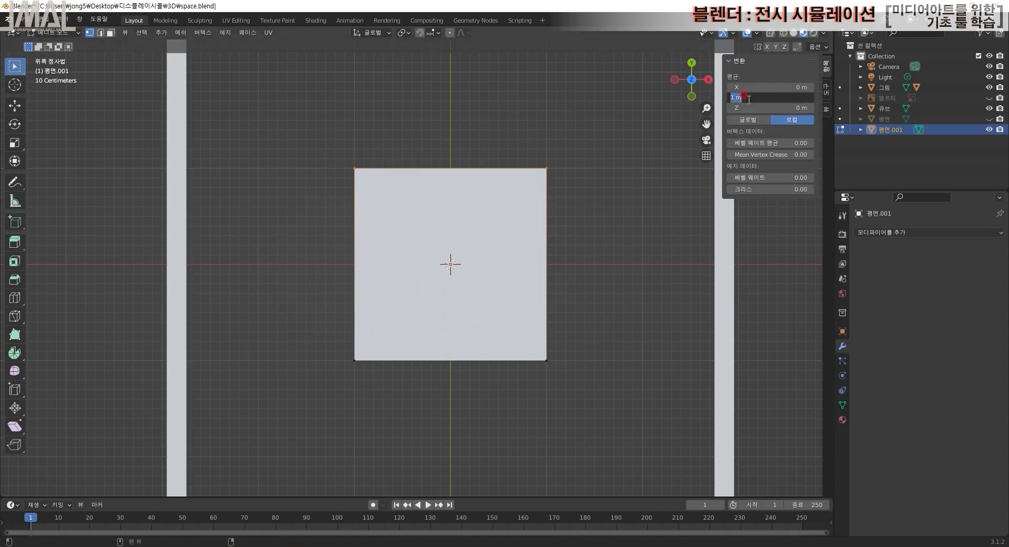
{"action": "key", "text": "Return"}
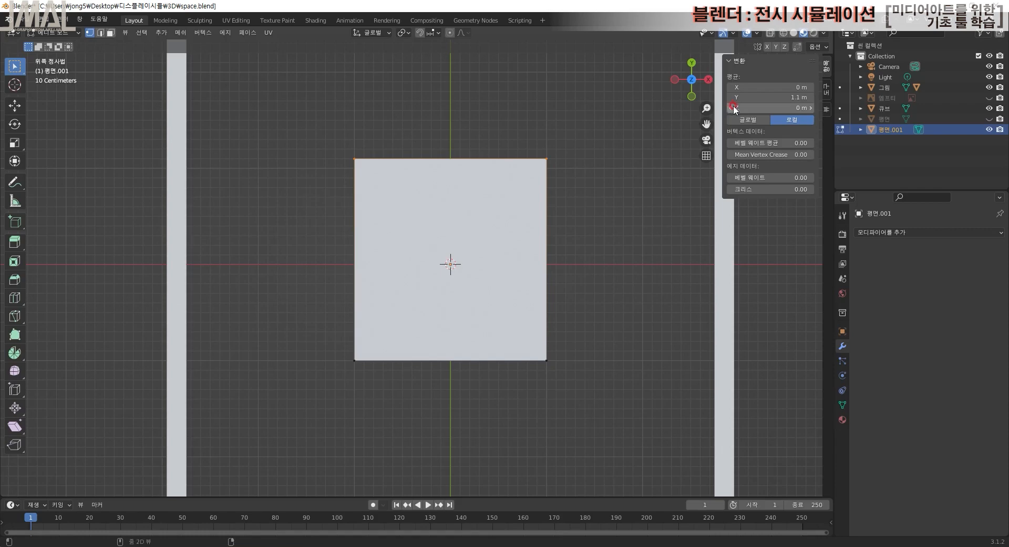
{"action": "key", "text": "ctrl+z"}
- Move the two vertices on the plane's positive X side to X 1.1 m and return to object mode
{"action": "left_click_drag", "start_coordinate": [609, 401], "coordinate": [502, 130]}
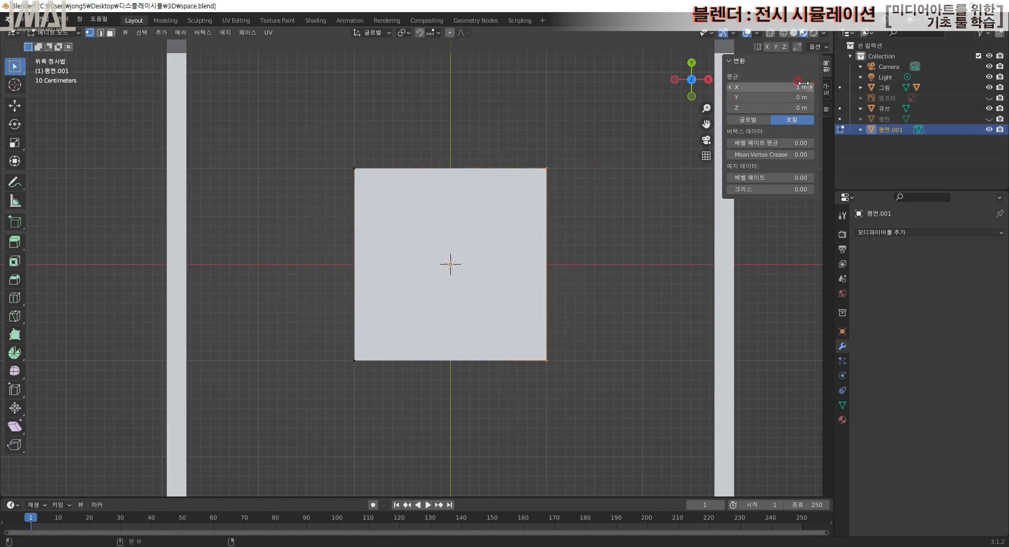
{"action": "left_click", "coordinate": [789, 86]}
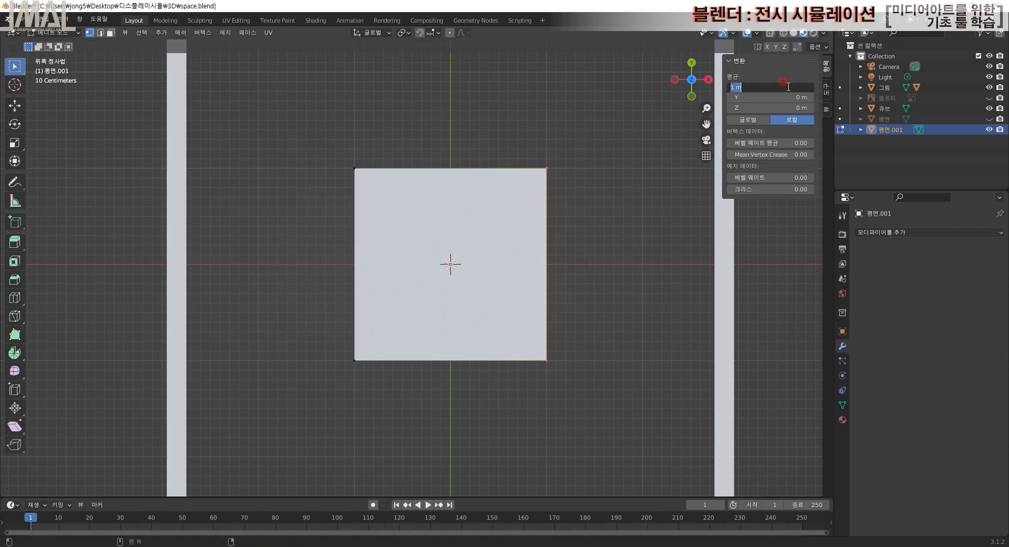
{"action": "type", "text": "1.1"}
{"action": "key", "text": "Return"}
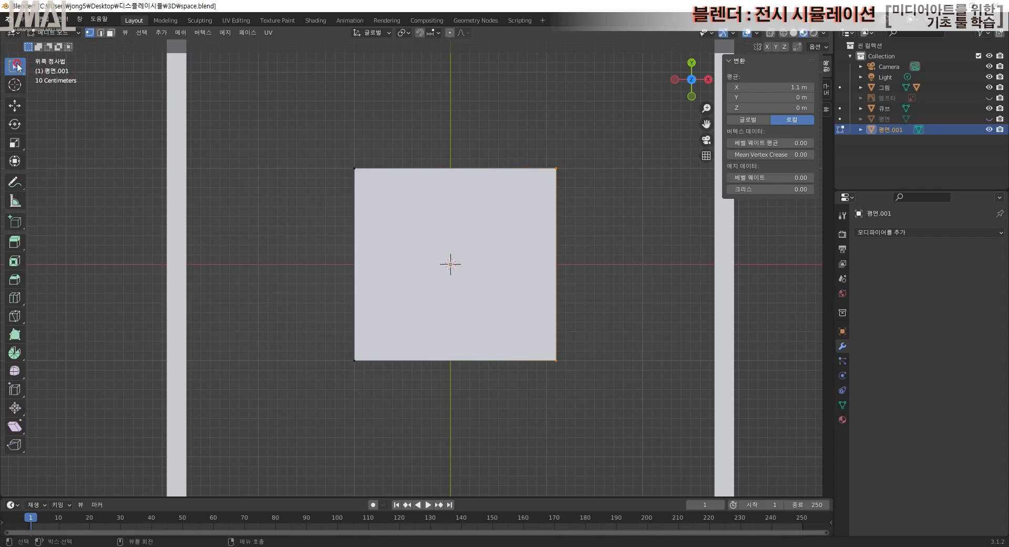
{"action": "left_click", "coordinate": [379, 204]}
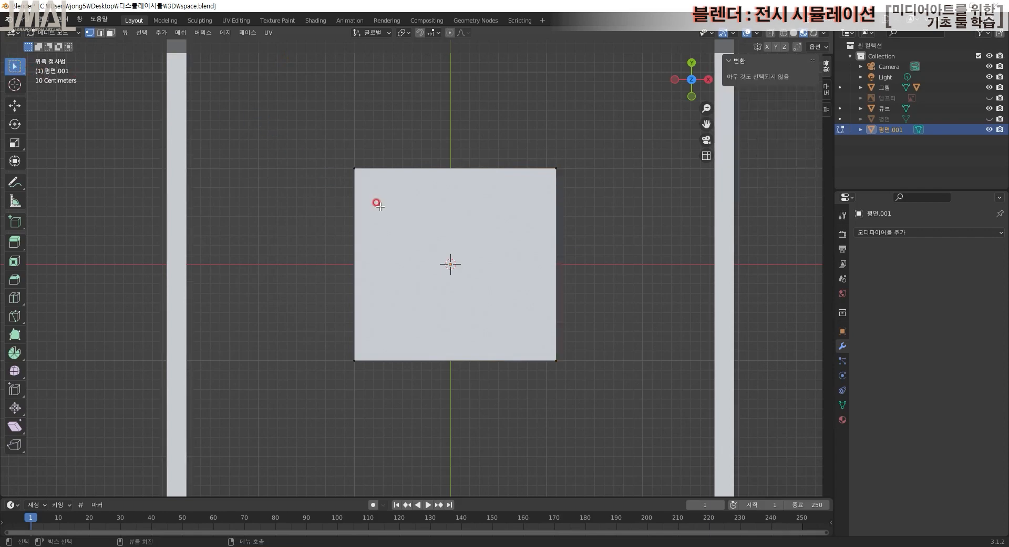
{"action": "key", "text": "Tab"}
- Rotate the plane by 90° about the global X axis to stand it upright
{"action": "middle_click_drag", "start_coordinate": [397, 198], "coordinate": [334, 76]}
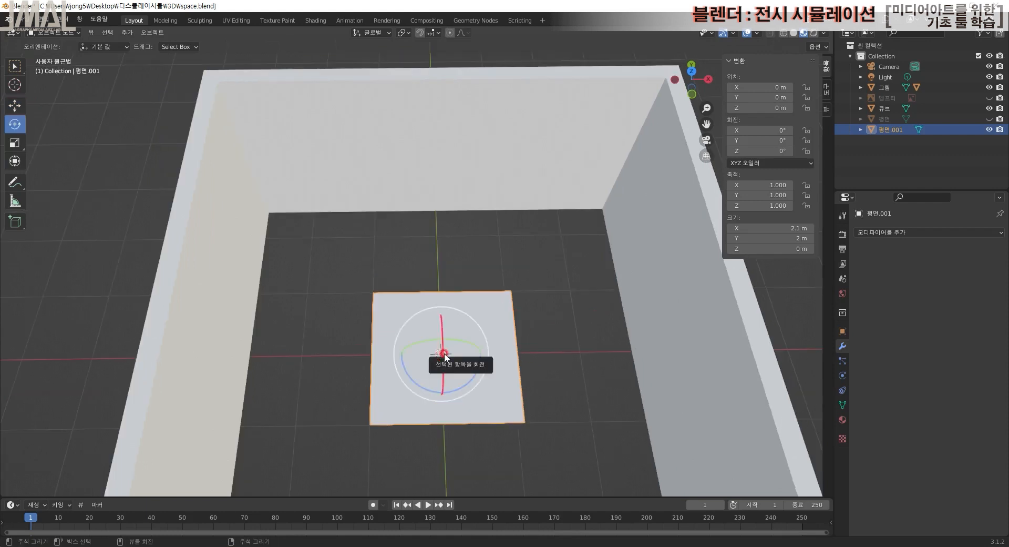
{"action": "left_click_drag", "start_coordinate": [442, 356], "coordinate": [447, 374]}
{"action": "double_click", "coordinate": [134, 448]}
{"action": "type", "text": "90"}
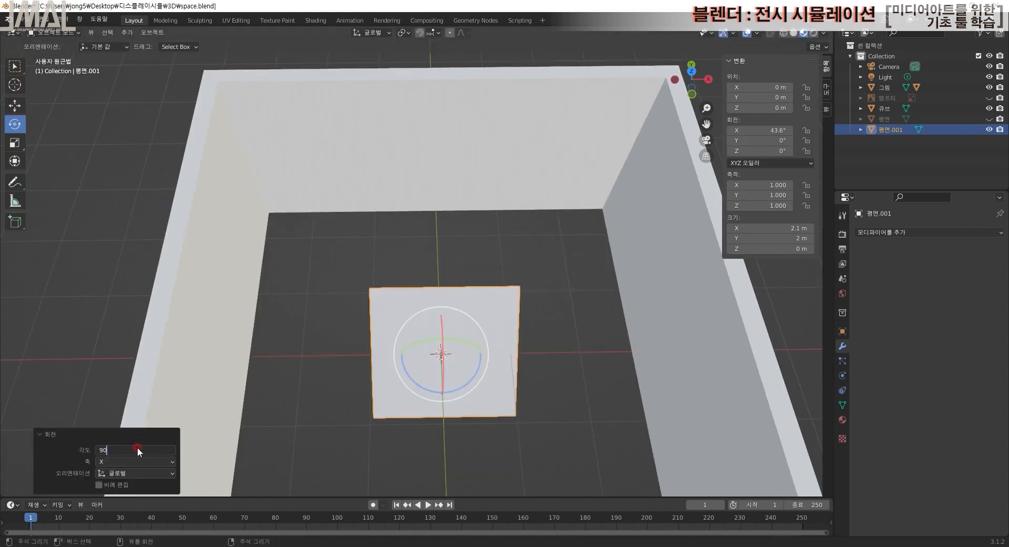
{"action": "key", "text": "Return"}
- Raise the upright plane along the Z axis by about 1.57 m
{"action": "middle_click_drag", "start_coordinate": [475, 424], "coordinate": [503, 419]}
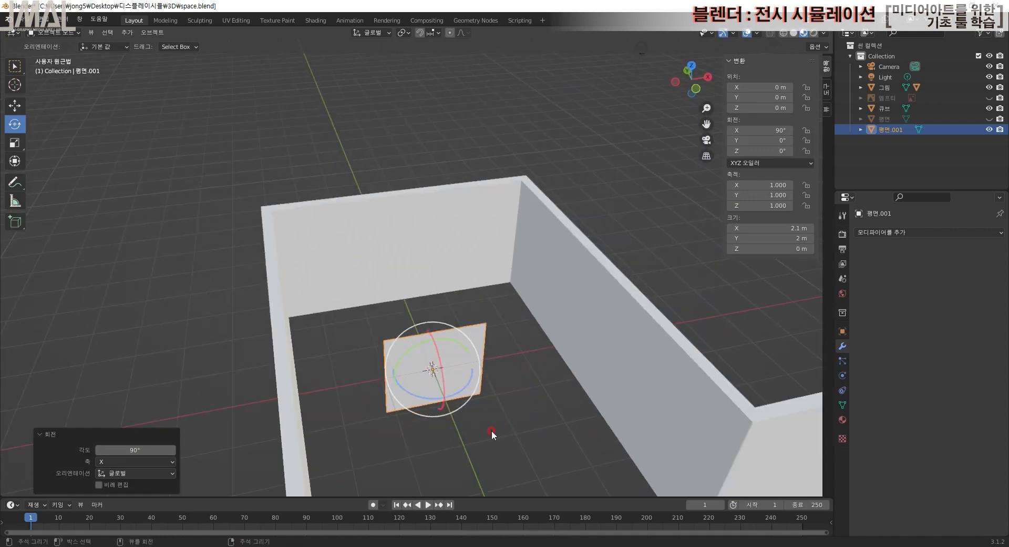
{"action": "key", "text": "shift+space"}
{"action": "key", "text": "g"}
{"action": "left_click_drag", "start_coordinate": [433, 339], "coordinate": [473, 281]}
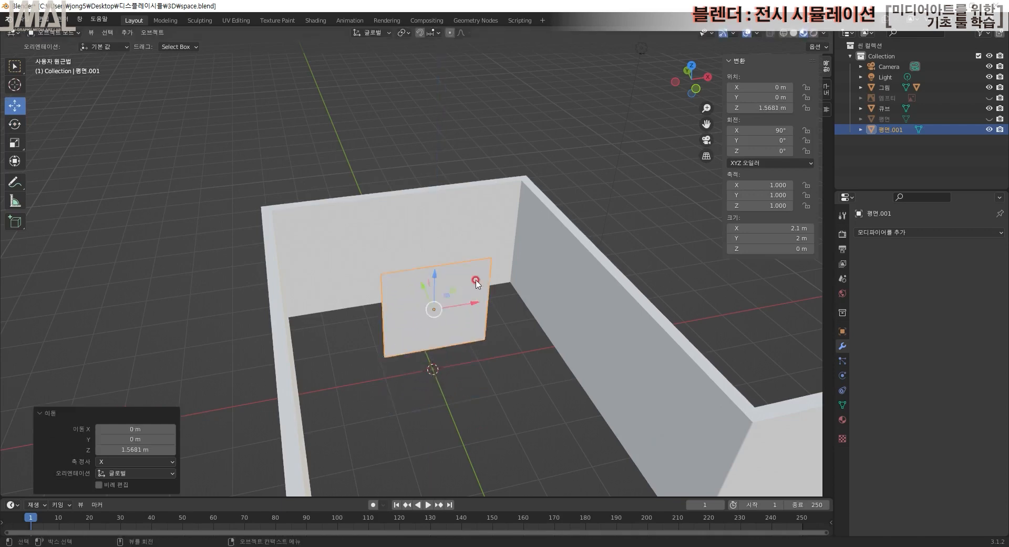
- Create a new material for the upright plane in the Shading workspace
{"action": "middle_click_drag", "start_coordinate": [473, 281], "coordinate": [380, 214]}
{"action": "left_click", "coordinate": [328, 19]}
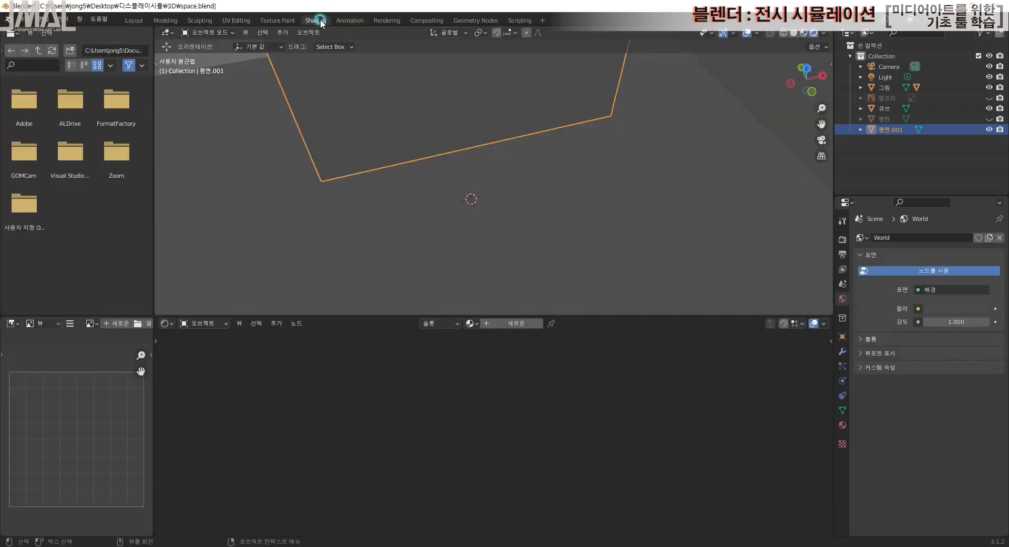
{"action": "mouse_move", "coordinate": [522, 216]}
{"action": "middle_mouse_down"}
{"action": "mouse_move", "coordinate": [554, 198]}
{"action": "mouse_move", "coordinate": [575, 258]}
{"action": "mouse_move", "coordinate": [535, 318]}
{"action": "middle_mouse_up"}
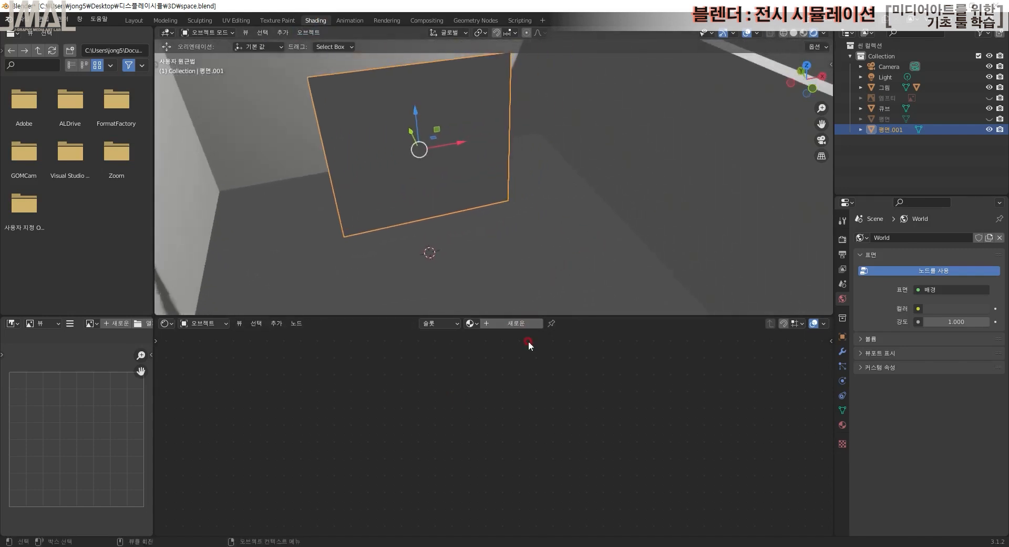
{"action": "left_click", "coordinate": [518, 323]}
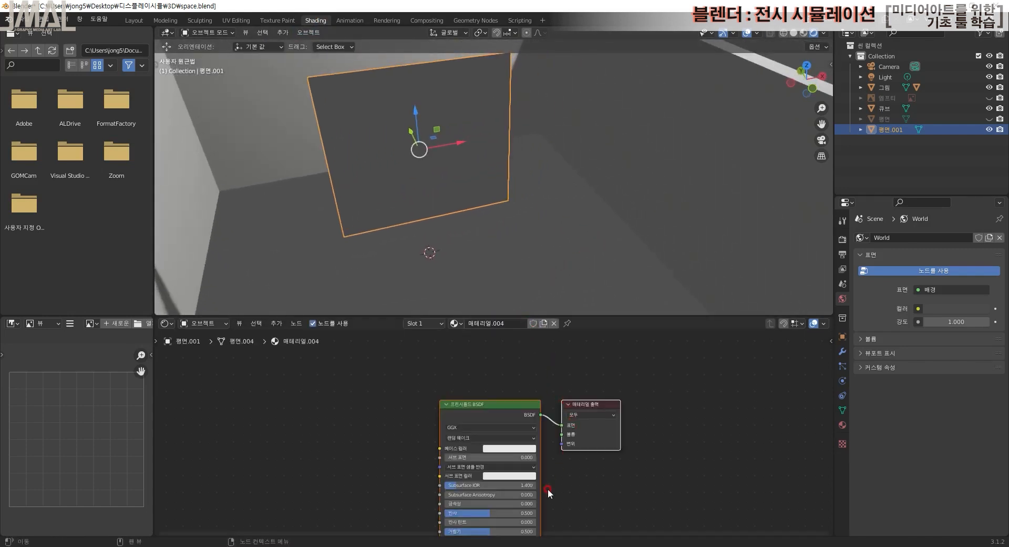
- Add an Image Texture node beside the Principled BSDF node in the plane's material
{"action": "scroll", "coordinate": [548, 490], "scroll_direction": "down", "scroll_amount": 3}
{"action": "middle_click_drag", "start_coordinate": [548, 490], "coordinate": [583, 437]}
{"action": "scroll", "coordinate": [578, 436], "scroll_direction": "up", "scroll_amount": 2}
{"action": "left_click", "coordinate": [274, 324]}
{"action": "mouse_move", "coordinate": [294, 382]}
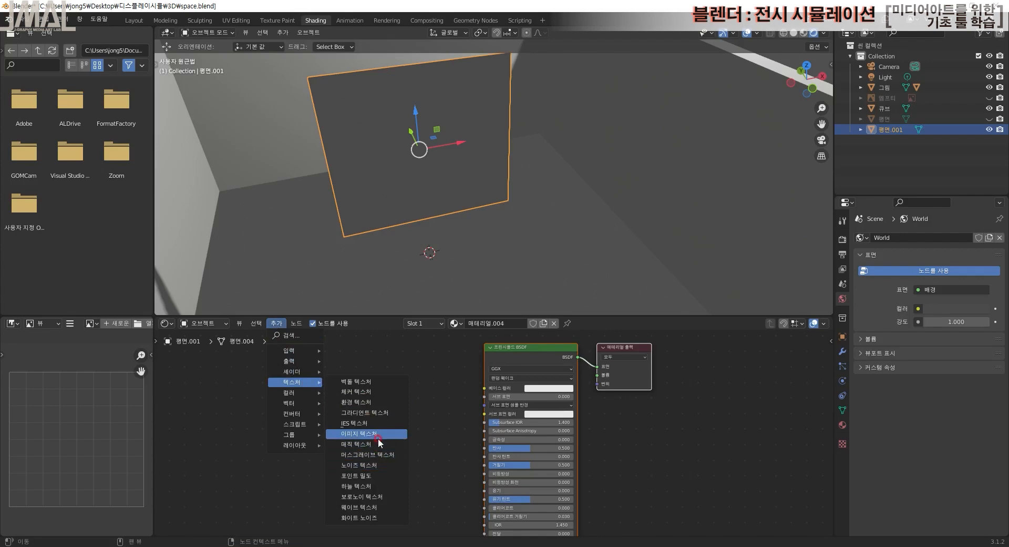
{"action": "left_click", "coordinate": [380, 441]}
{"action": "left_click", "coordinate": [338, 387]}
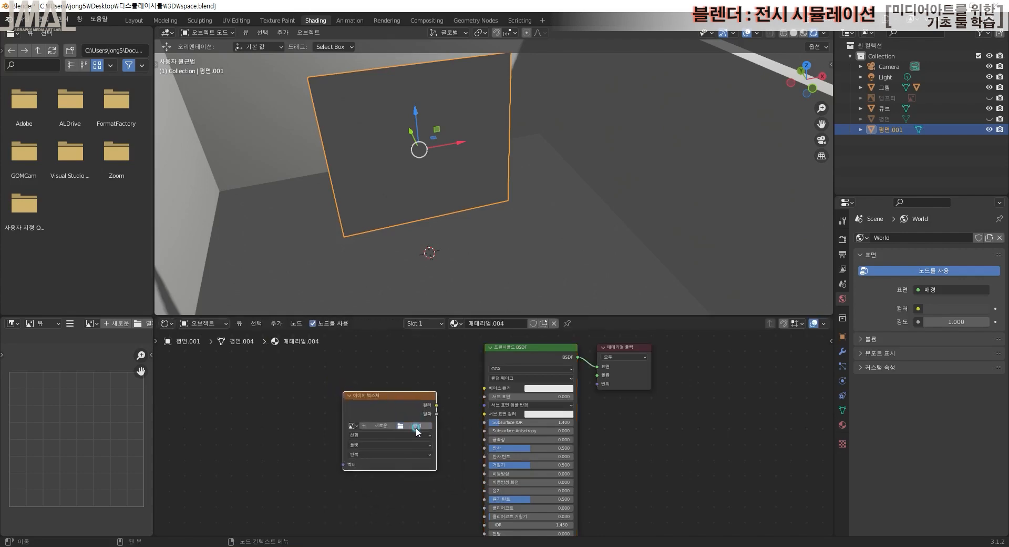
- Load img2_color.jpg from the 소스 folder into the image texture and link its colour output to Base Color
{"action": "left_click", "coordinate": [417, 431]}
{"action": "left_click", "coordinate": [359, 150]}
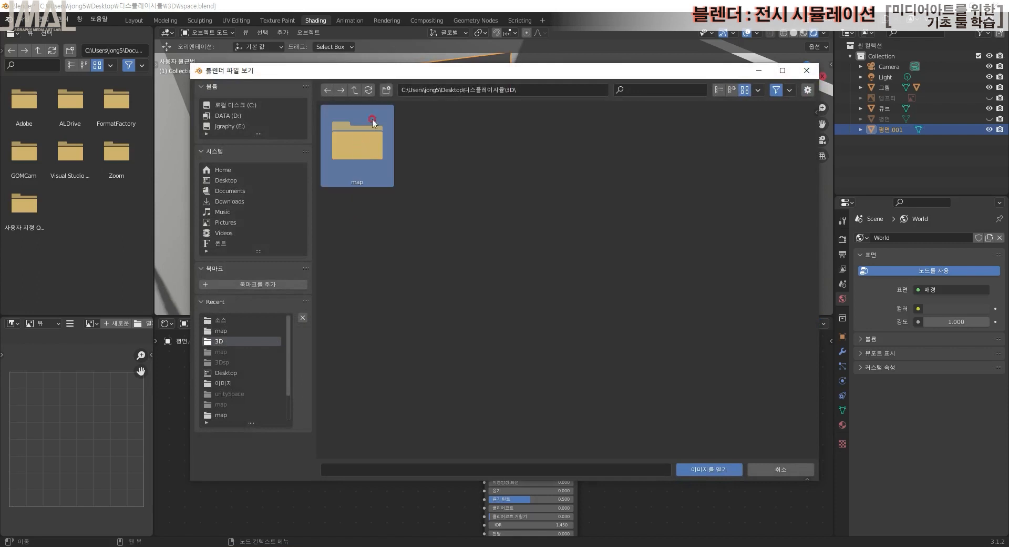
{"action": "left_click", "coordinate": [354, 90]}
{"action": "double_click", "coordinate": [441, 154]}
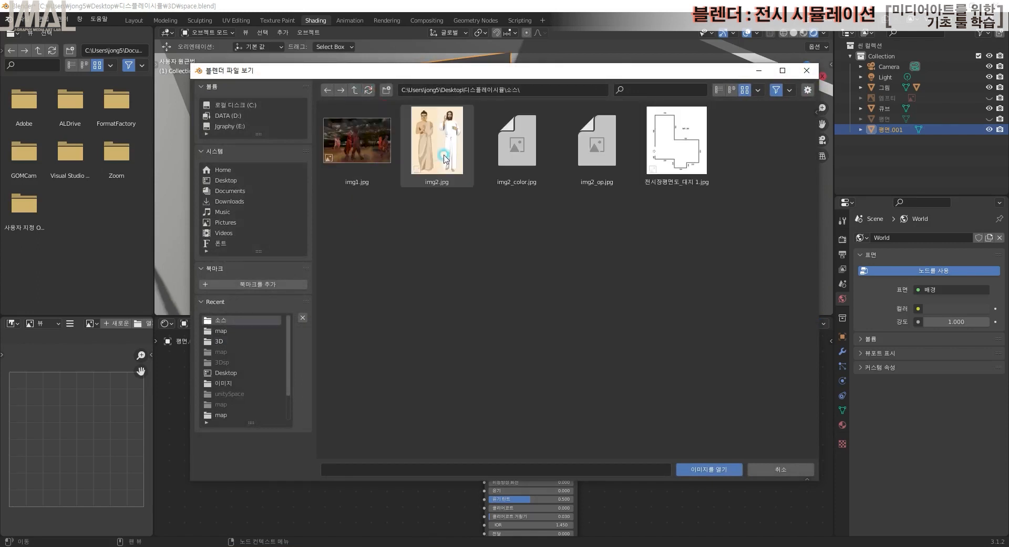
{"action": "left_click", "coordinate": [501, 263]}
{"action": "left_click", "coordinate": [515, 145]}
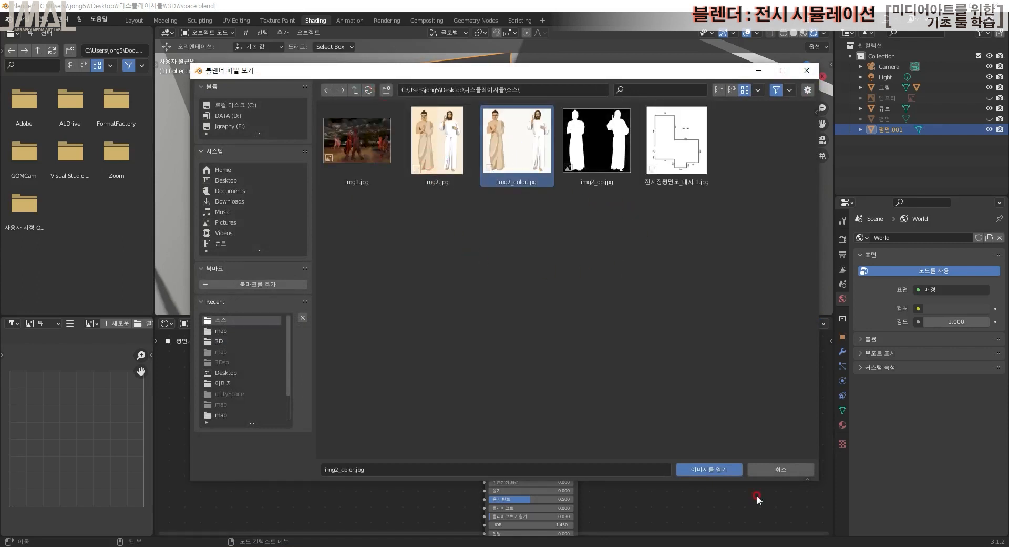
{"action": "left_click", "coordinate": [707, 470]}
{"action": "left_click", "coordinate": [462, 439]}
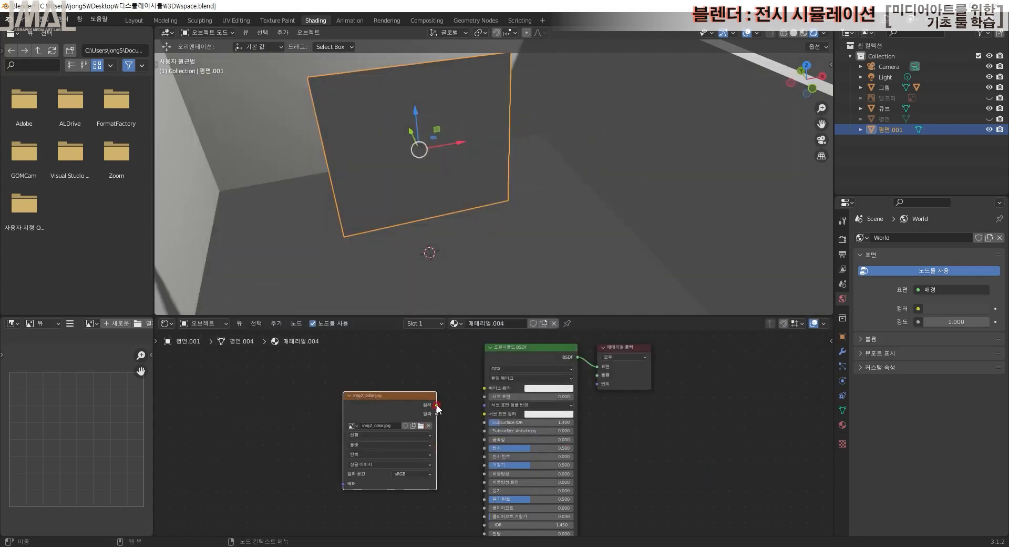
{"action": "left_click_drag", "start_coordinate": [437, 405], "coordinate": [487, 389]}
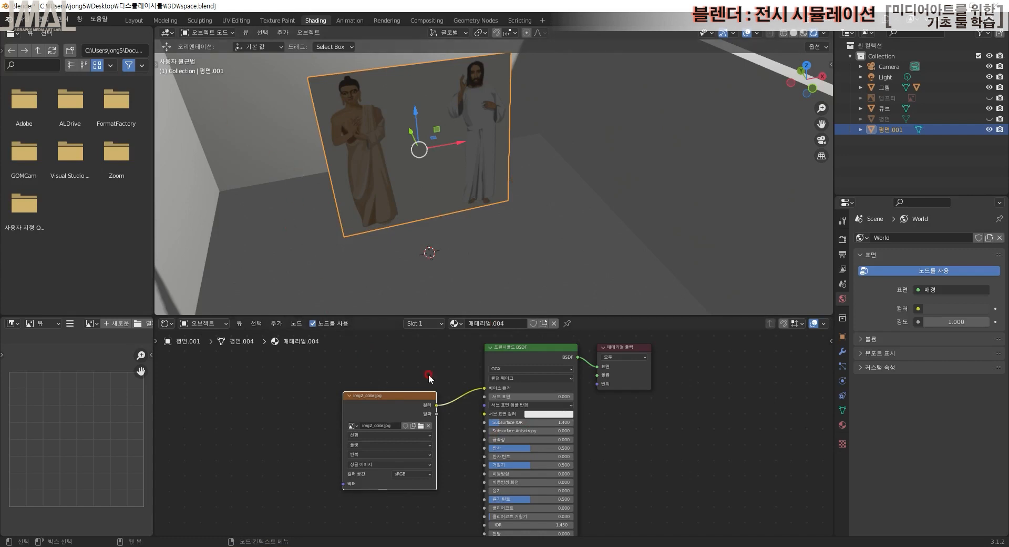
- Add a second Image Texture node to the material and load img2_op.jpg from the 소스 folder into it
{"action": "left_click", "coordinate": [276, 323]}
{"action": "mouse_move", "coordinate": [292, 382]}
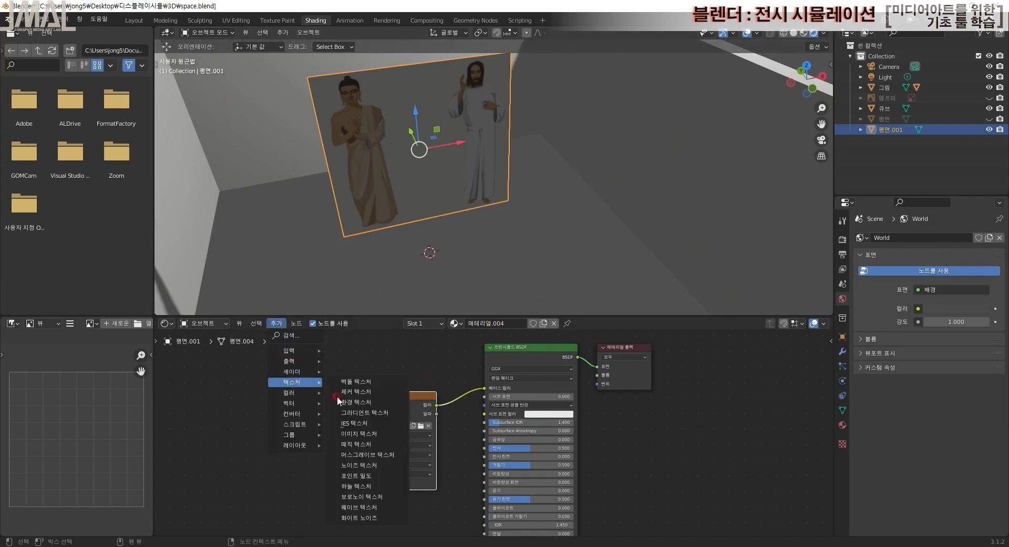
{"action": "left_click", "coordinate": [363, 433]}
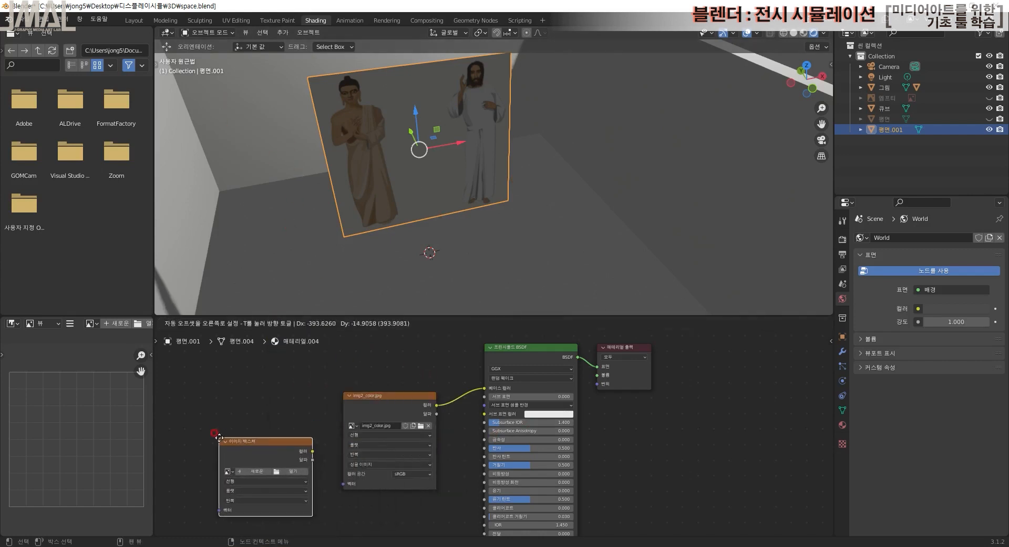
{"action": "left_click", "coordinate": [258, 472]}
{"action": "left_click", "coordinate": [291, 472]}
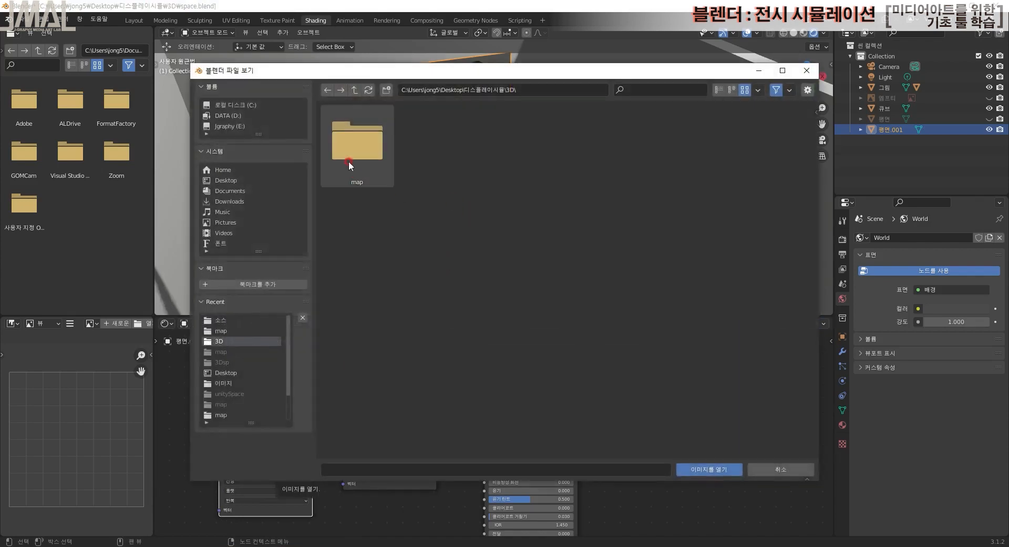
{"action": "left_click", "coordinate": [356, 90]}
{"action": "double_click", "coordinate": [436, 134]}
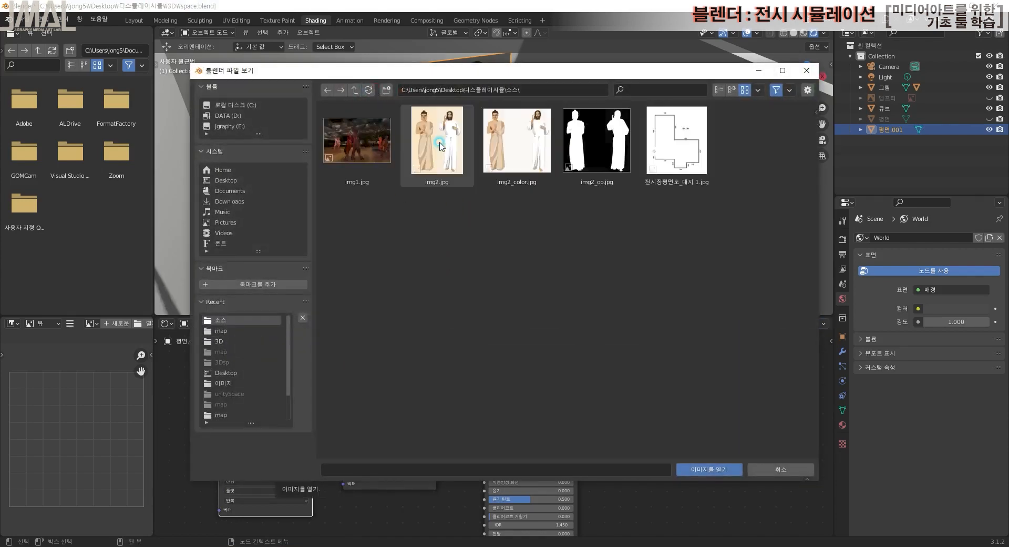
{"action": "left_click", "coordinate": [607, 150]}
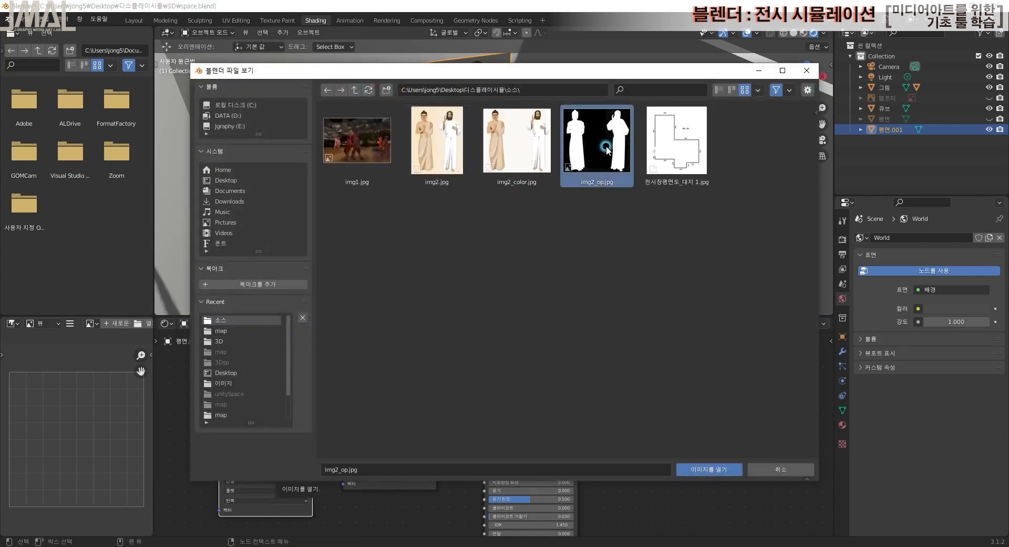
{"action": "left_click", "coordinate": [727, 469]}
- Position the img2_op.jpg node below the colour texture and link its colour output to the shader's Alpha input
{"action": "middle_click_drag", "start_coordinate": [357, 448], "coordinate": [327, 373]}
{"action": "left_click_drag", "start_coordinate": [250, 371], "coordinate": [323, 449]}
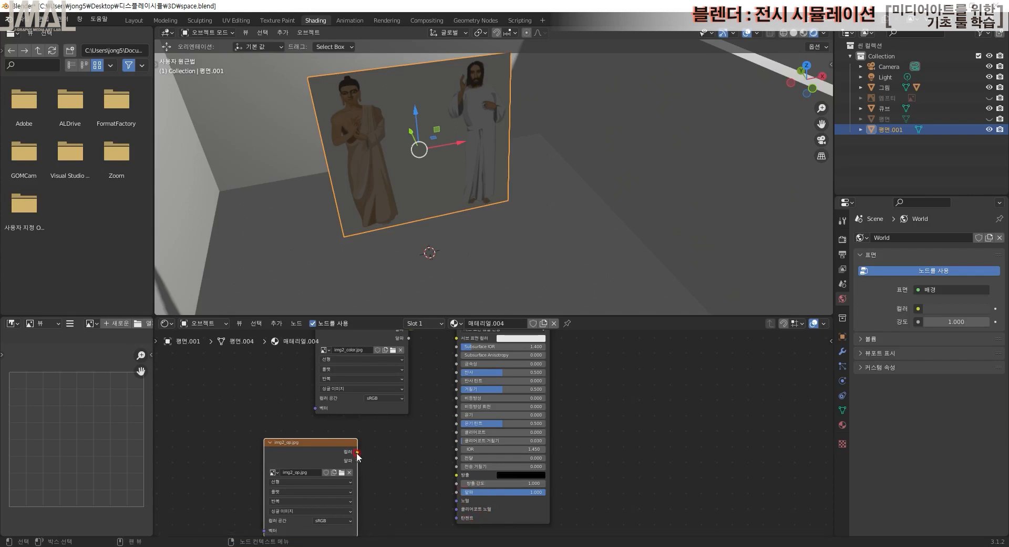
{"action": "left_click_drag", "start_coordinate": [357, 454], "coordinate": [459, 495]}
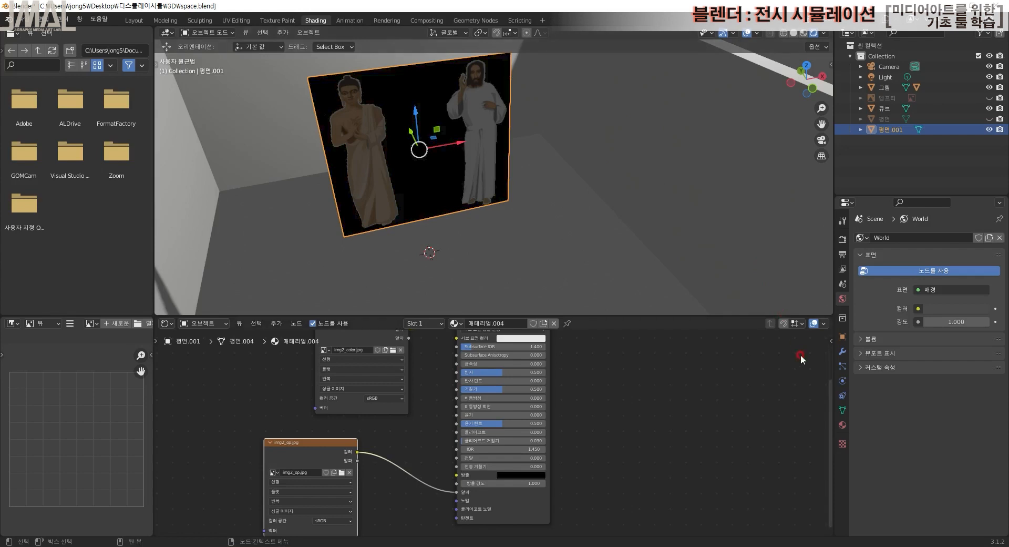
- Switch the render engine to Cycles and check the masked figures from several angles in the exhibition space
{"action": "middle_click_drag", "start_coordinate": [609, 217], "coordinate": [619, 202]}
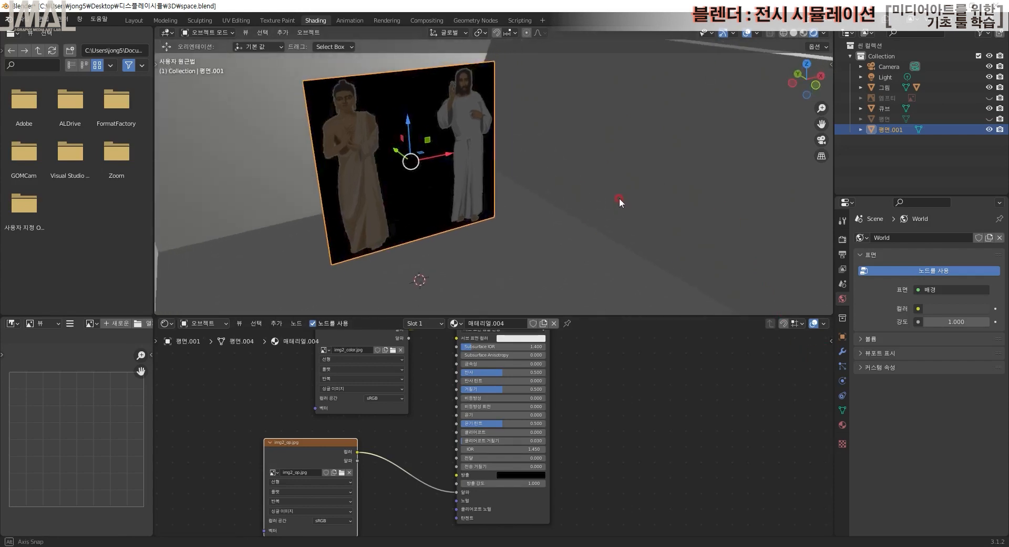
{"action": "left_click", "coordinate": [843, 240]}
{"action": "left_click", "coordinate": [943, 239]}
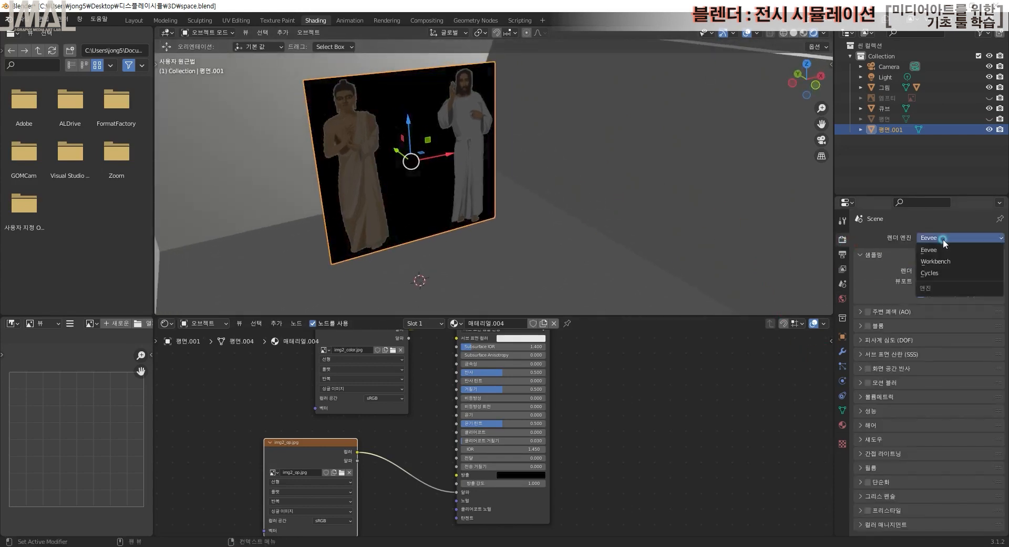
{"action": "left_click", "coordinate": [949, 273]}
{"action": "middle_click_drag", "start_coordinate": [523, 218], "coordinate": [591, 257]}
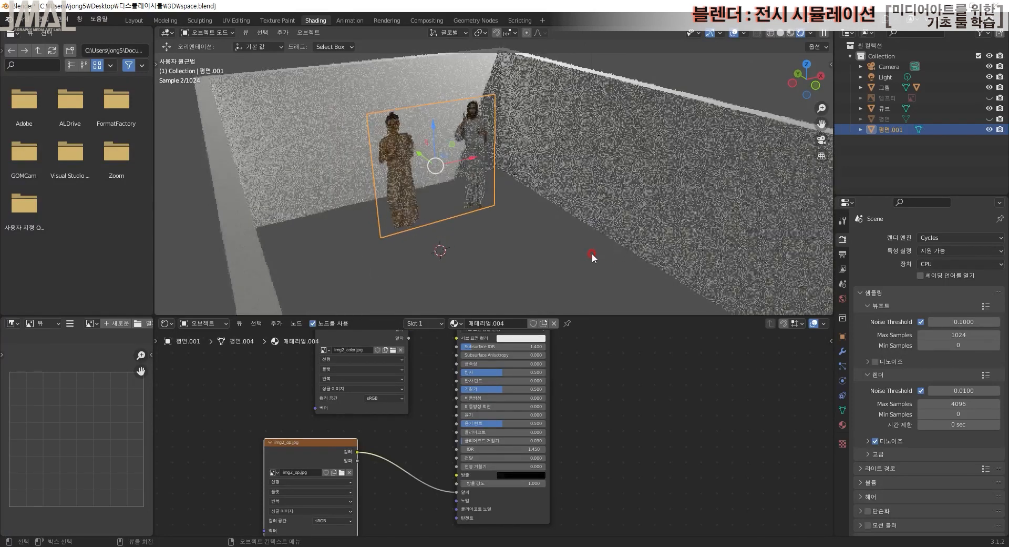
{"action": "middle_click_drag", "start_coordinate": [591, 253], "coordinate": [561, 280]}
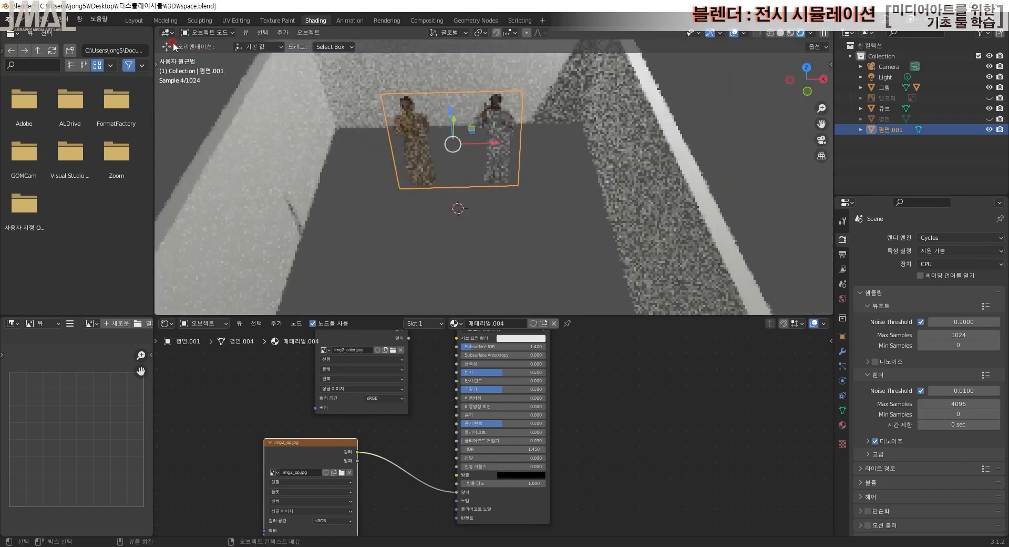
- Return to the Layout workspace and move the figure plane into the far room, to about X 6.42 m, Y -8.50 m
{"action": "left_click", "coordinate": [133, 19]}
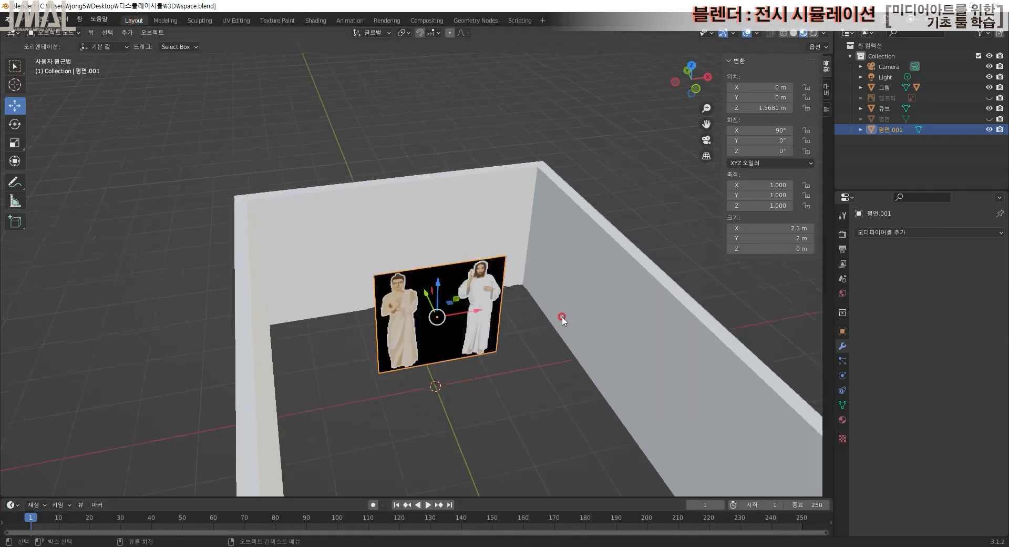
{"action": "scroll", "coordinate": [562, 320], "scroll_direction": "down", "scroll_amount": 5}
{"action": "middle_click_drag", "start_coordinate": [540, 374], "coordinate": [305, 318]}
{"action": "left_click_drag", "start_coordinate": [310, 311], "coordinate": [610, 279]}
- Rotate the figure plane -90° about the global Z axis
{"action": "key", "text": "shift+space"}
{"action": "key", "text": "r"}
{"action": "left_click_drag", "start_coordinate": [625, 341], "coordinate": [433, 382]}
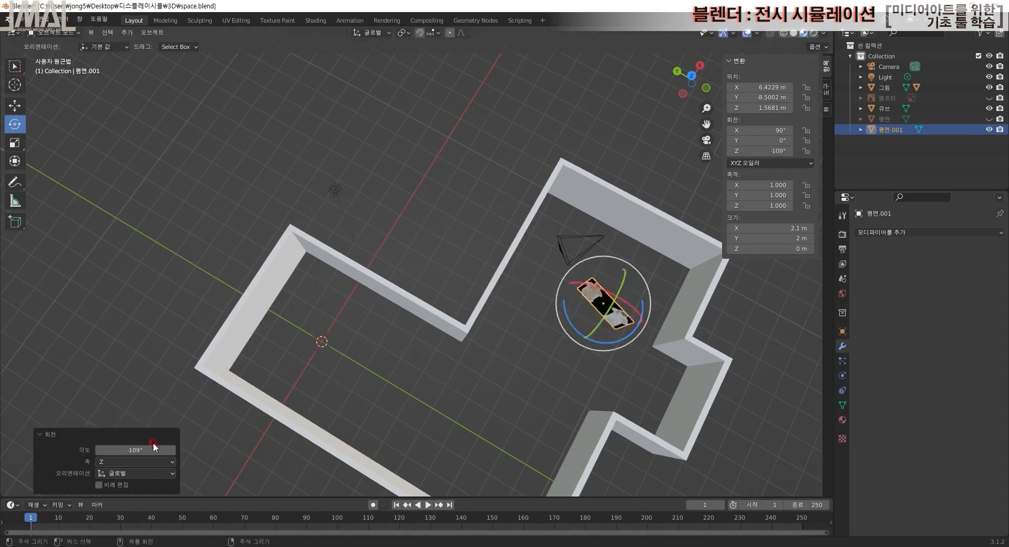
{"action": "left_click", "coordinate": [139, 448]}
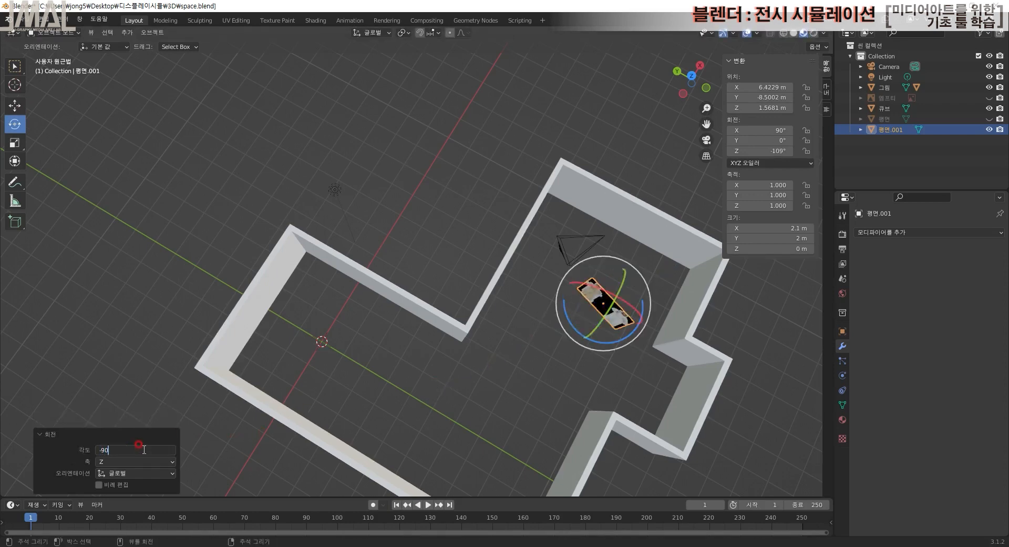
{"action": "type", "text": "-90"}
{"action": "key", "text": "Return"}
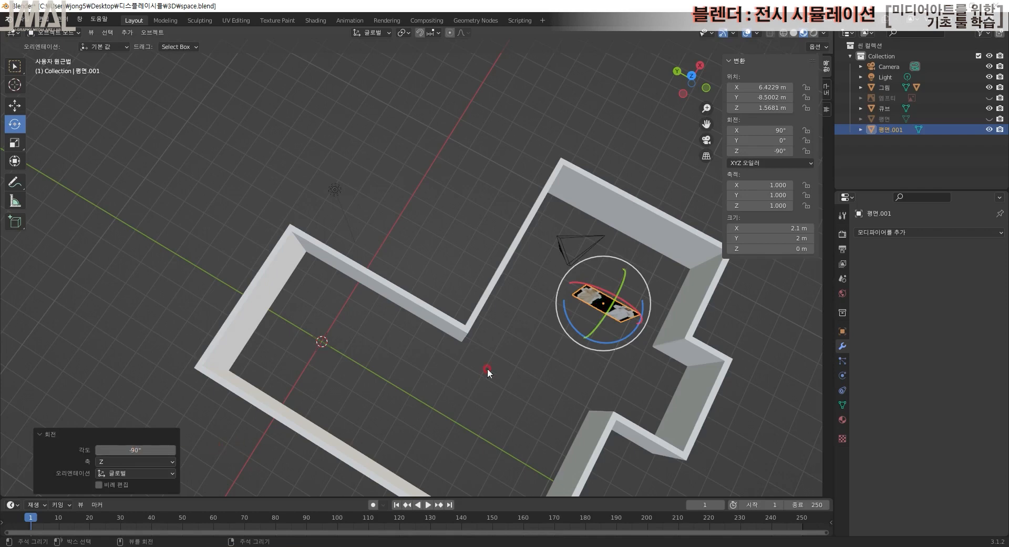
- Move the figure plane close to the inner face of the far room's end wall, to about X 9.92 m, Y -7.95 m
{"action": "key", "text": "shift+space"}
{"action": "key", "text": "g"}
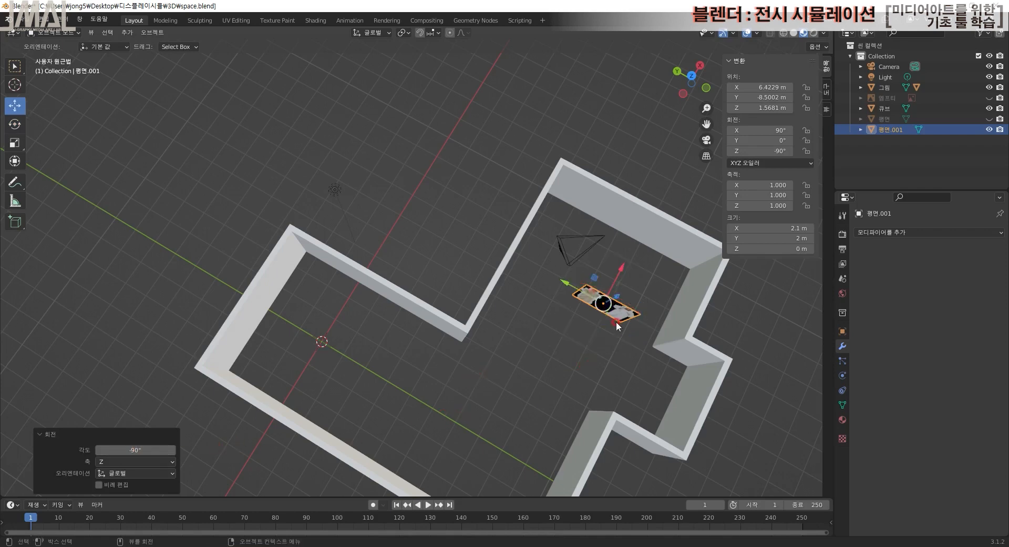
{"action": "left_click_drag", "start_coordinate": [604, 302], "coordinate": [614, 197]}
{"action": "left_click", "coordinate": [691, 76]}
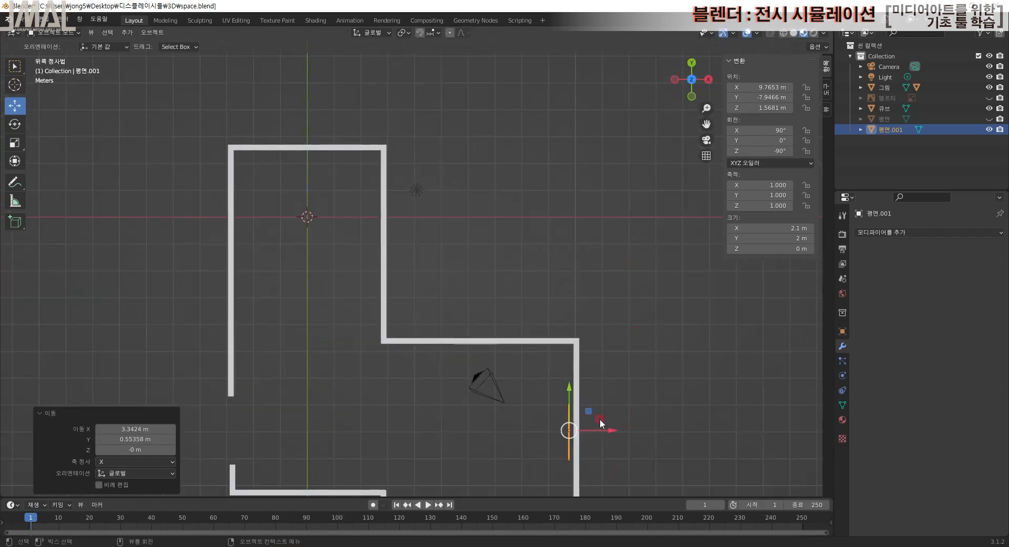
{"action": "scroll", "coordinate": [602, 425], "scroll_direction": "up", "scroll_amount": 2}
{"action": "middle_click_drag", "start_coordinate": [648, 471], "coordinate": [436, 341], "text": "shift"}
{"action": "scroll", "coordinate": [436, 339], "scroll_direction": "up", "scroll_amount": 5}
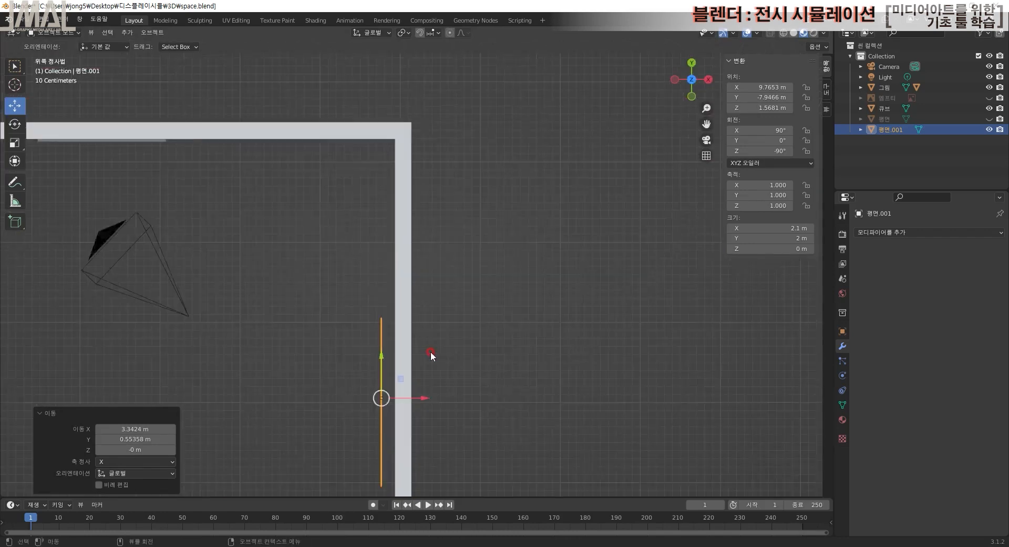
{"action": "left_click_drag", "start_coordinate": [397, 423], "coordinate": [418, 425]}
- Lower the figure plane along the Z axis to about 1.23 m
{"action": "middle_click_drag", "start_coordinate": [479, 459], "coordinate": [592, 362]}
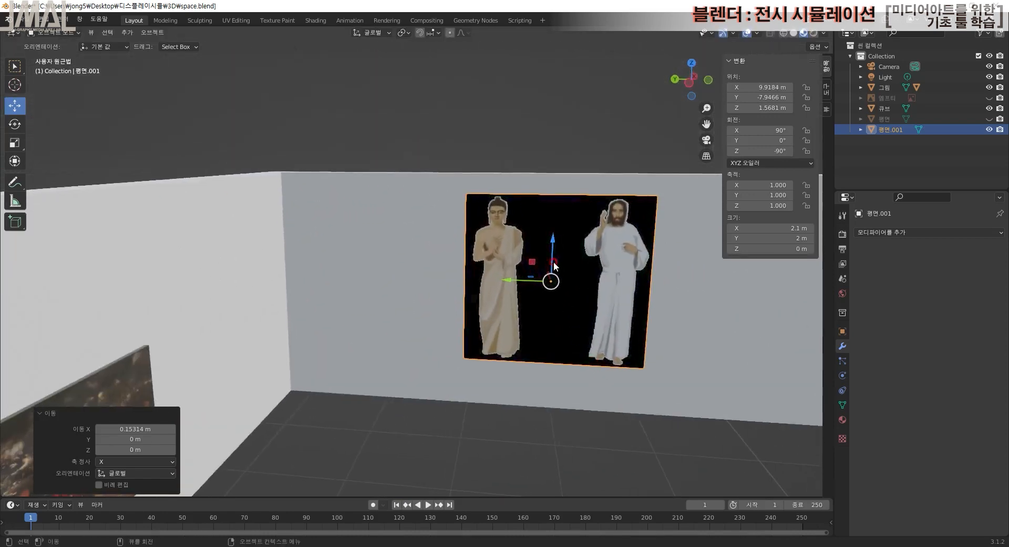
{"action": "left_click_drag", "start_coordinate": [552, 269], "coordinate": [560, 291]}
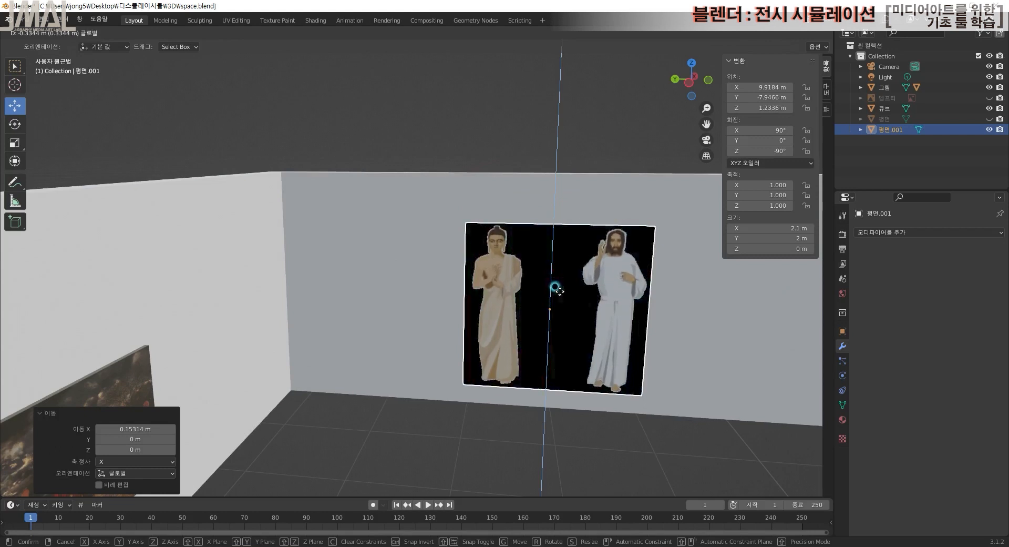
{"action": "left_click_drag", "start_coordinate": [560, 291], "coordinate": [560, 292]}
{"action": "scroll", "coordinate": [588, 274], "scroll_direction": "down", "scroll_amount": 5}
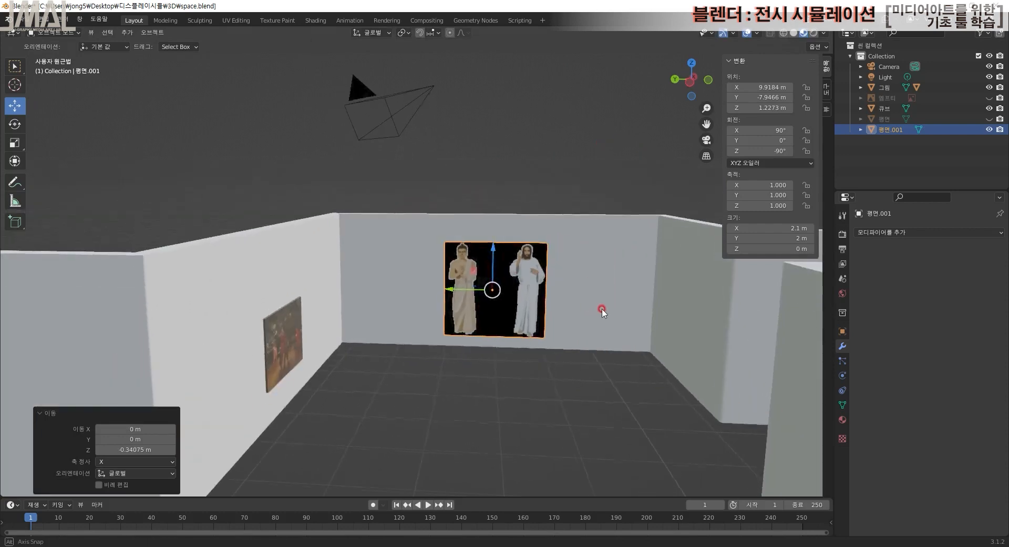
- Show the viewport in rendered shading and scale the figure plane uniformly to about 1.227
{"action": "left_click", "coordinate": [812, 33]}
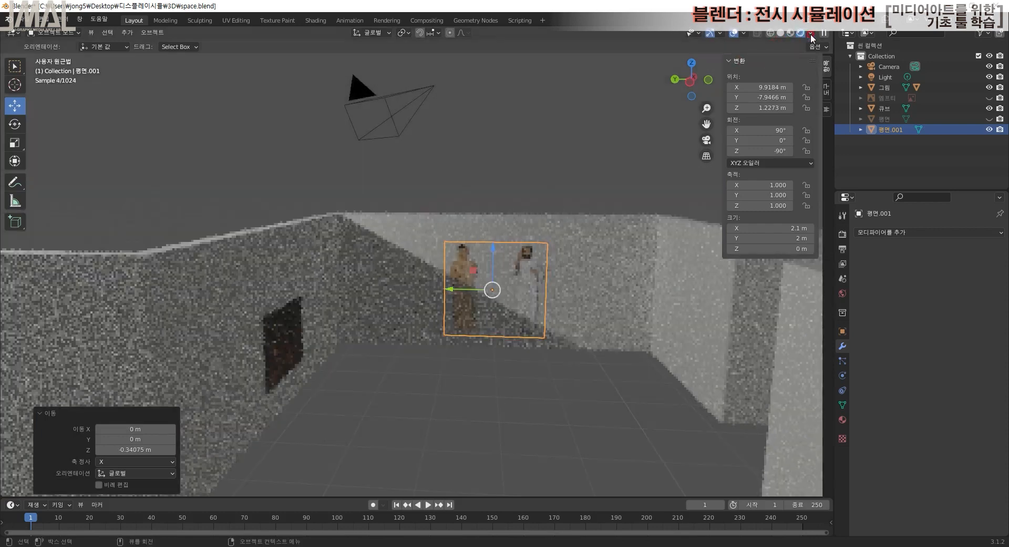
{"action": "middle_click_drag", "start_coordinate": [637, 334], "coordinate": [550, 441]}
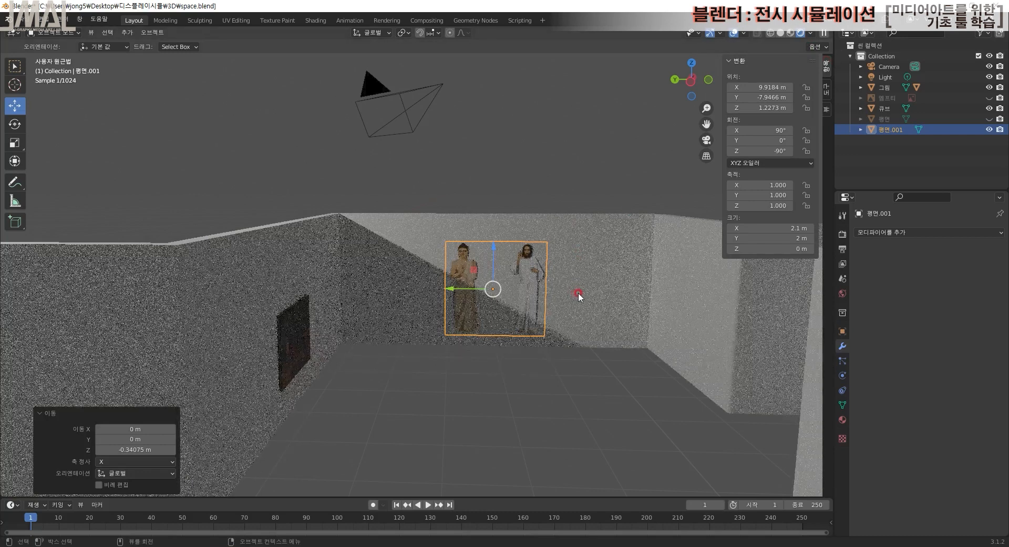
{"action": "scroll", "coordinate": [534, 299], "scroll_direction": "up", "scroll_amount": 2}
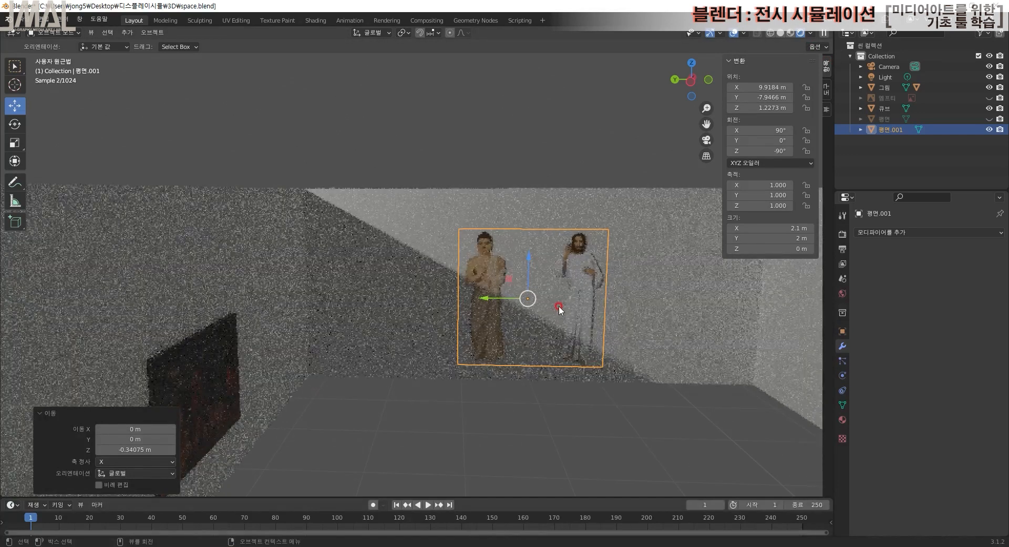
{"action": "key", "text": "shift+space"}
{"action": "key", "text": "s"}
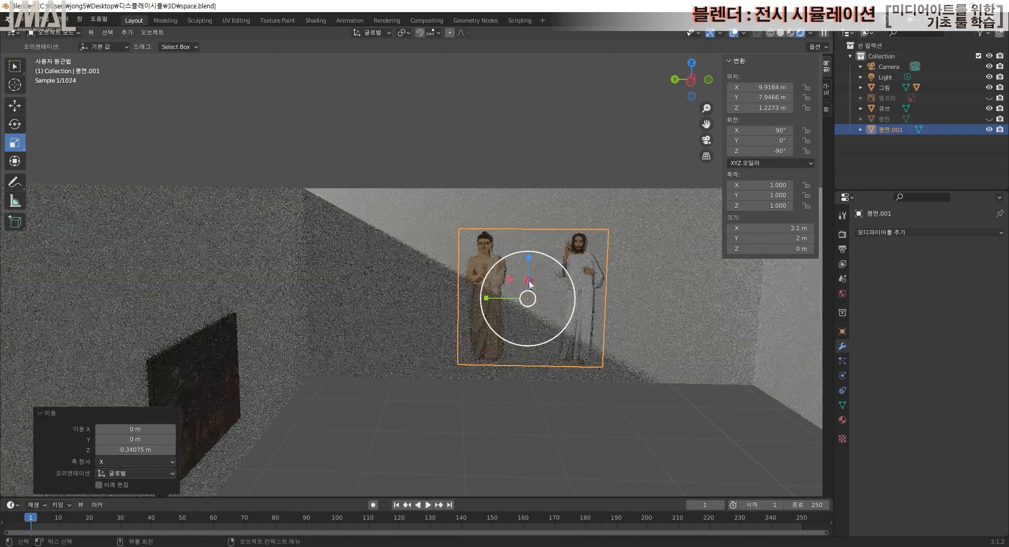
{"action": "left_click_drag", "start_coordinate": [513, 282], "coordinate": [559, 279]}
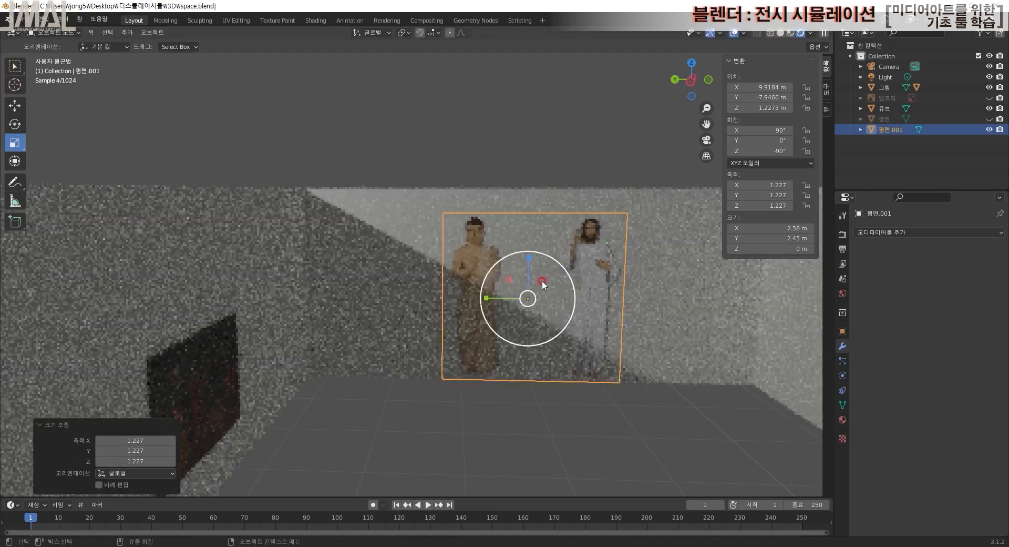
- Raise the enlarged figure plane to about Z 1.31 m and deselect it
{"action": "key", "text": "shift+space"}
{"action": "key", "text": "g"}
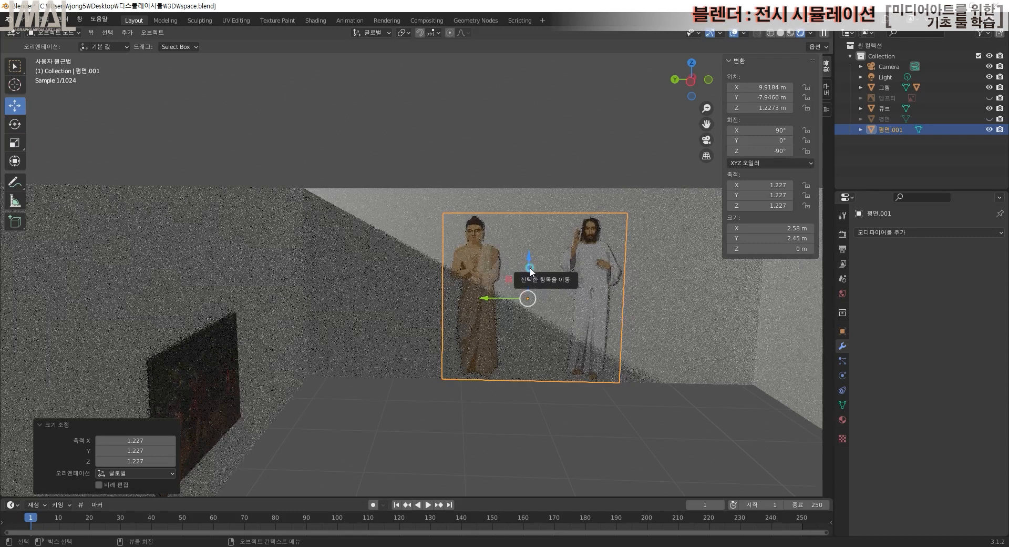
{"action": "left_click_drag", "start_coordinate": [531, 267], "coordinate": [535, 259]}
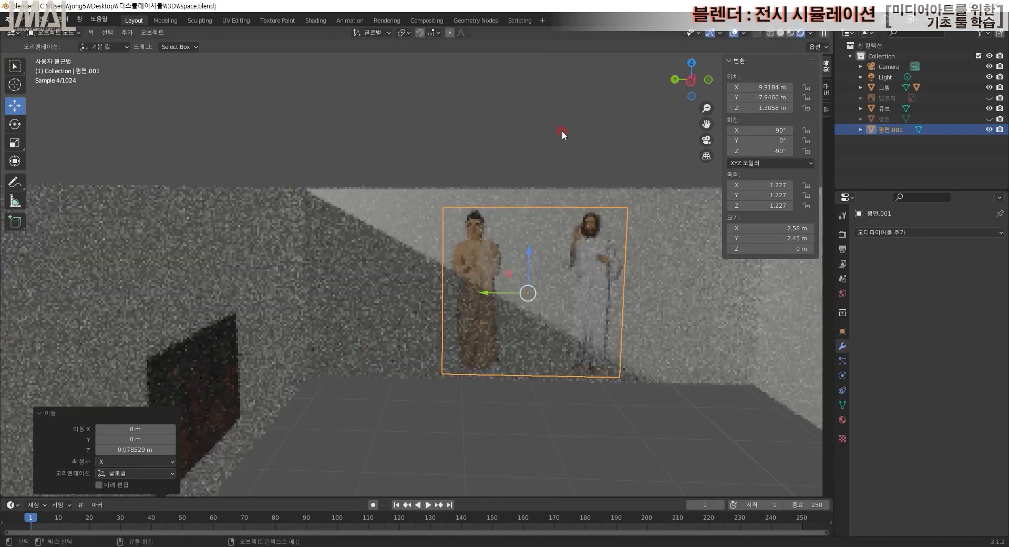
{"action": "left_click", "coordinate": [562, 130]}
- Change the render engine to Eevee and display the exhibition space in rendered shading
{"action": "middle_click_drag", "start_coordinate": [611, 342], "coordinate": [608, 376]}
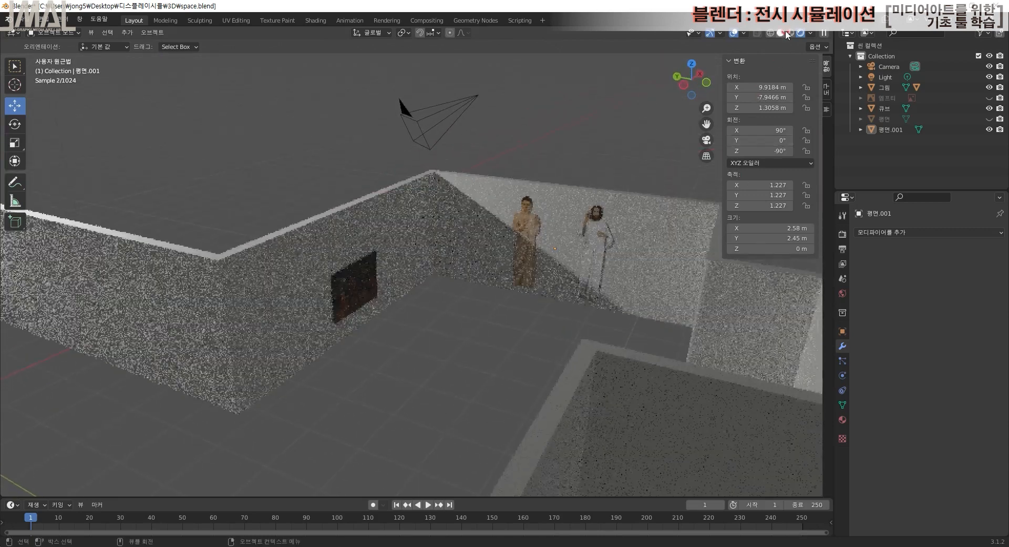
{"action": "left_click", "coordinate": [791, 33]}
{"action": "middle_click_drag", "start_coordinate": [720, 156], "coordinate": [497, 333]}
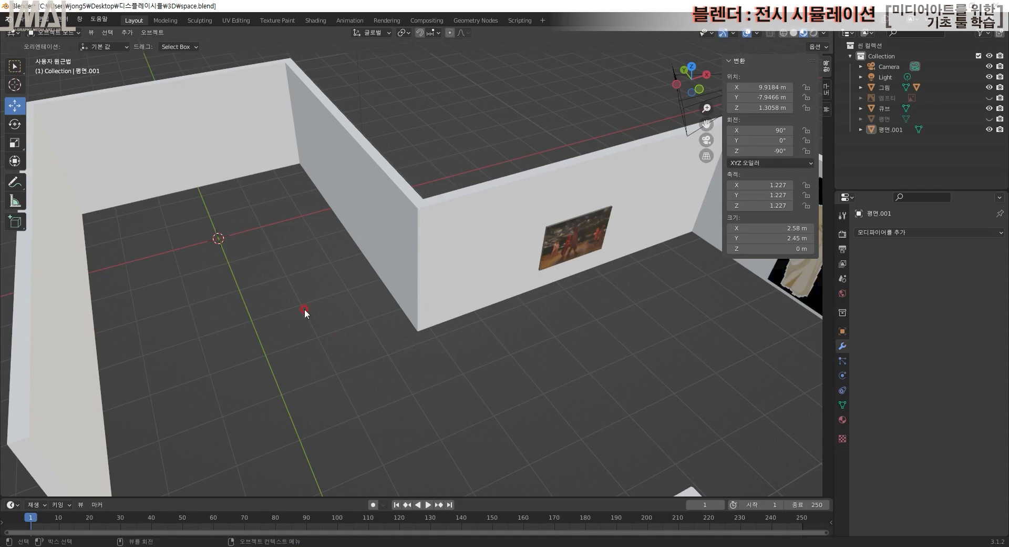
{"action": "middle_click_drag", "start_coordinate": [547, 358], "coordinate": [612, 227]}
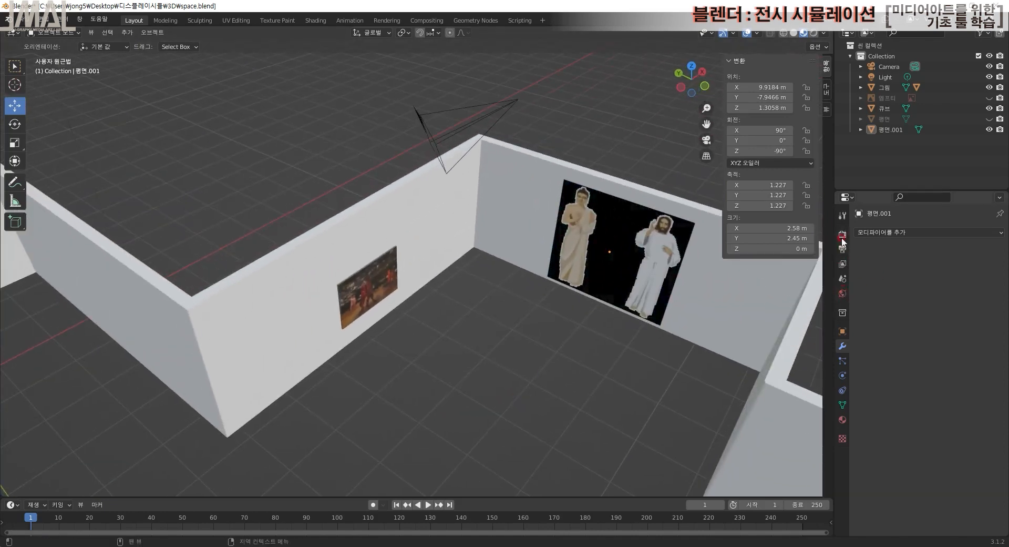
{"action": "left_click", "coordinate": [842, 216]}
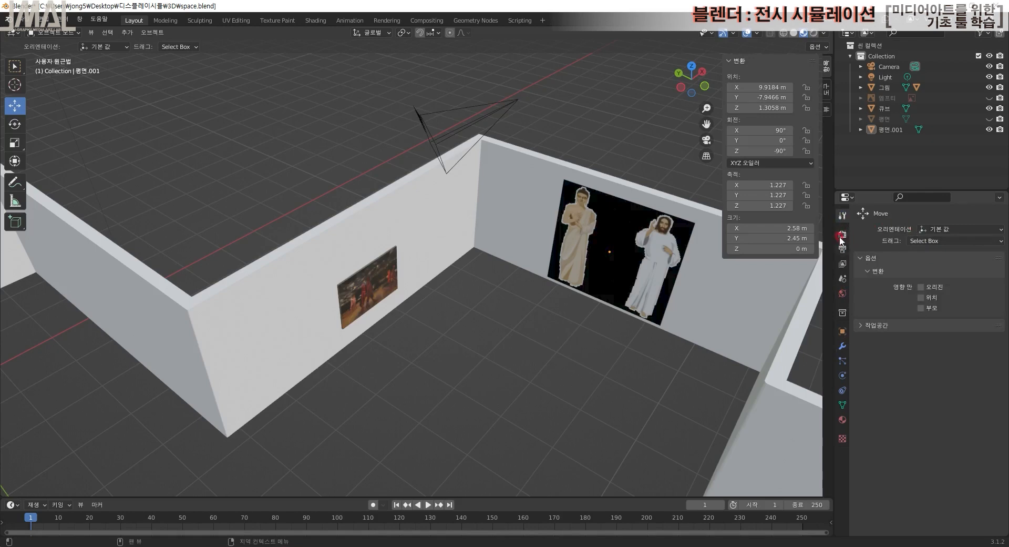
{"action": "left_click", "coordinate": [842, 234]}
{"action": "left_click", "coordinate": [952, 232]}
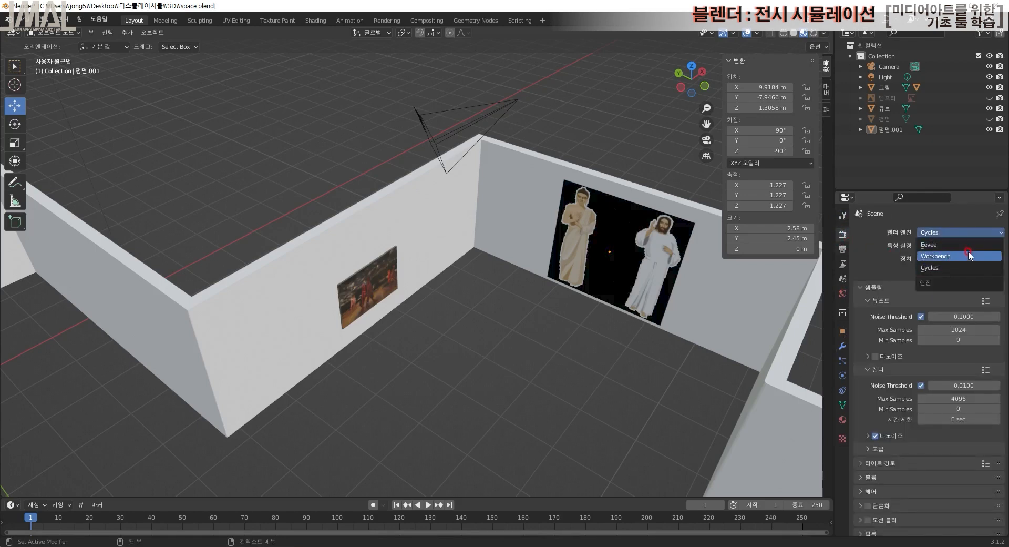
{"action": "left_click", "coordinate": [968, 245]}
{"action": "middle_click_drag", "start_coordinate": [579, 301], "coordinate": [598, 303]}
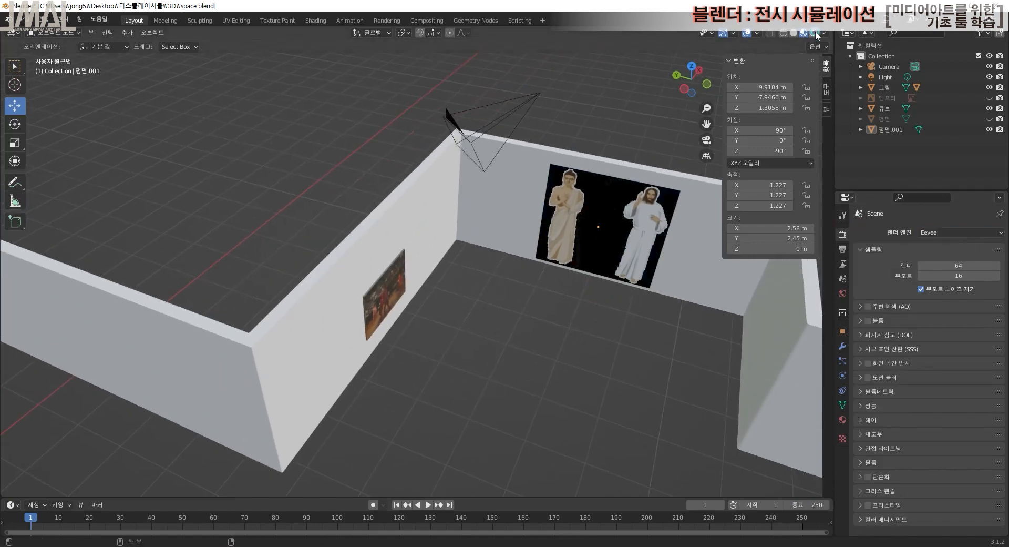
{"action": "left_click", "coordinate": [814, 33]}
- Move the light horizontally toward the far room, to about X 2.55 m, Y -7.93 m
{"action": "scroll", "coordinate": [591, 218], "scroll_direction": "down", "scroll_amount": 5}
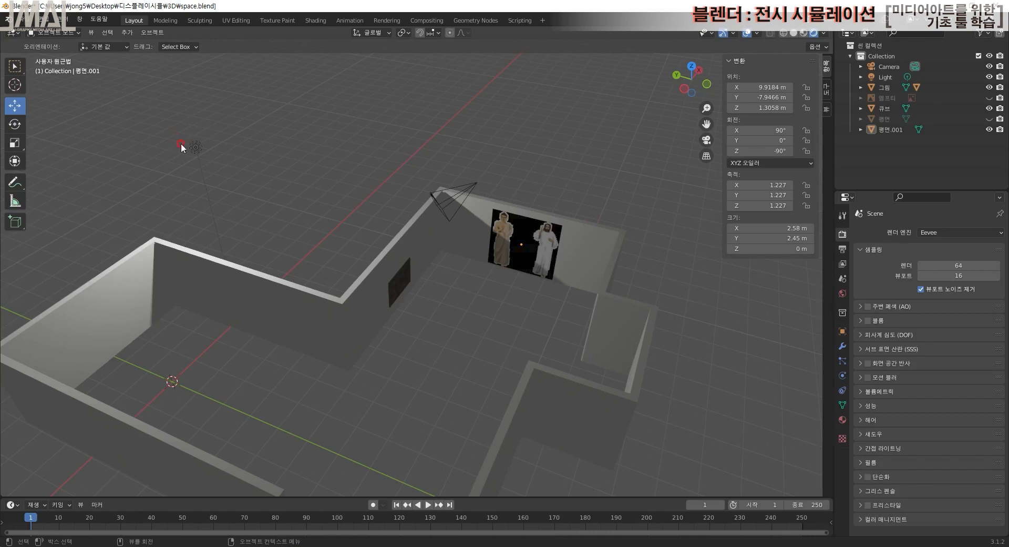
{"action": "left_click", "coordinate": [196, 145]}
{"action": "mouse_move", "coordinate": [270, 200]}
{"action": "middle_mouse_down"}
{"action": "mouse_move", "coordinate": [274, 186]}
{"action": "mouse_move", "coordinate": [260, 190]}
{"action": "mouse_move", "coordinate": [280, 200]}
{"action": "middle_mouse_up"}
{"action": "left_click_drag", "start_coordinate": [191, 166], "coordinate": [476, 246]}
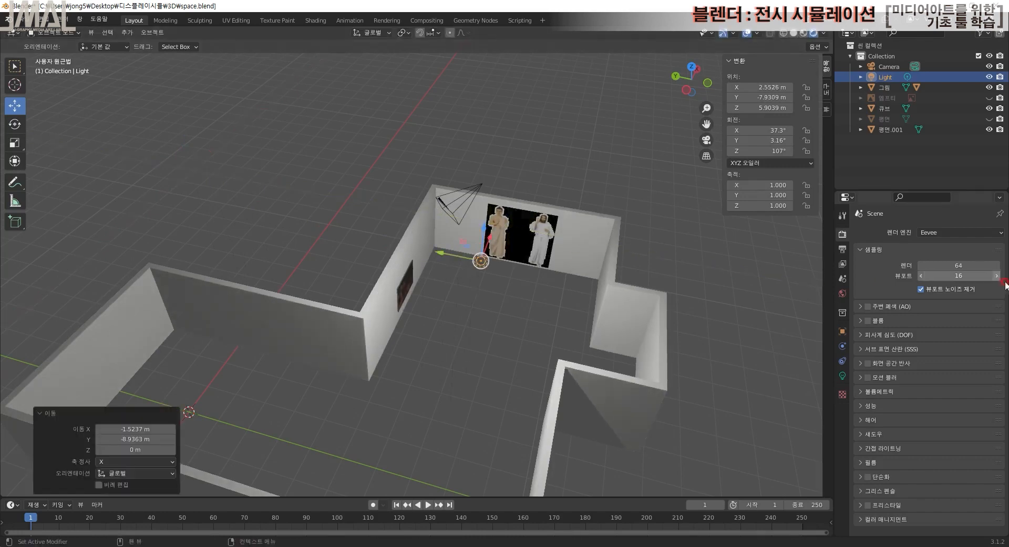
- Change the light type to Spot and rotate it to about -60.1°, -2.64°, 97° so it aims at the figure wall
{"action": "left_click", "coordinate": [842, 375]}
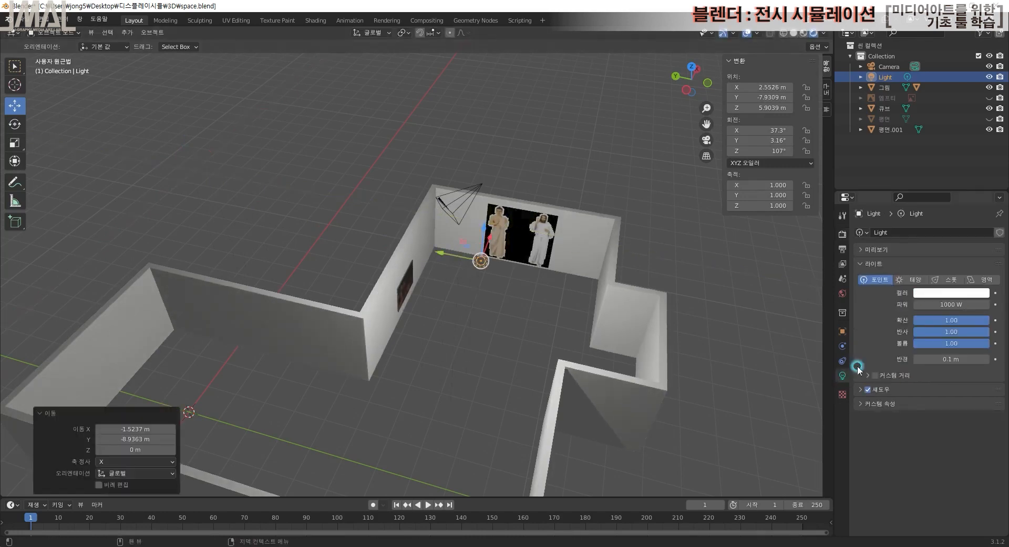
{"action": "left_click", "coordinate": [947, 283]}
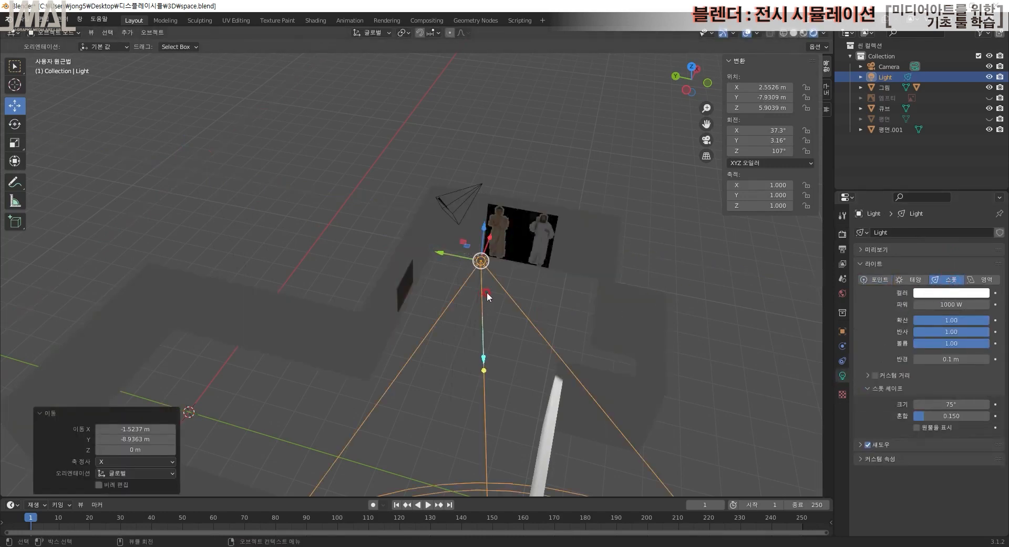
{"action": "key", "text": "shift+space"}
{"action": "key", "text": "r"}
{"action": "left_click_drag", "start_coordinate": [485, 258], "coordinate": [352, 315]}
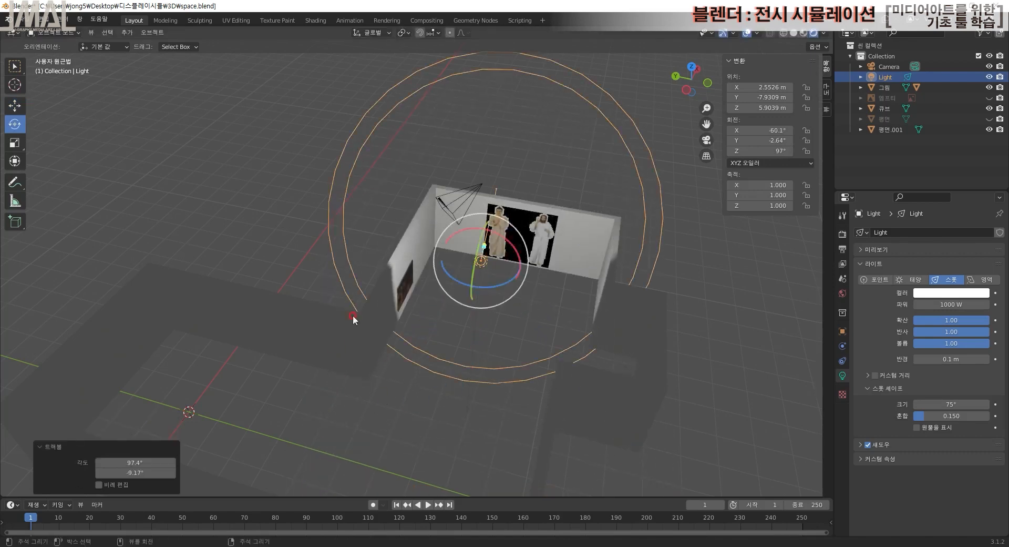
- Move the spotlight down and closer to the figure plane, to about X 7.67 m, Z 2.66 m
{"action": "middle_click_drag", "start_coordinate": [493, 332], "coordinate": [434, 254]}
{"action": "scroll", "coordinate": [430, 256], "scroll_direction": "up", "scroll_amount": 2}
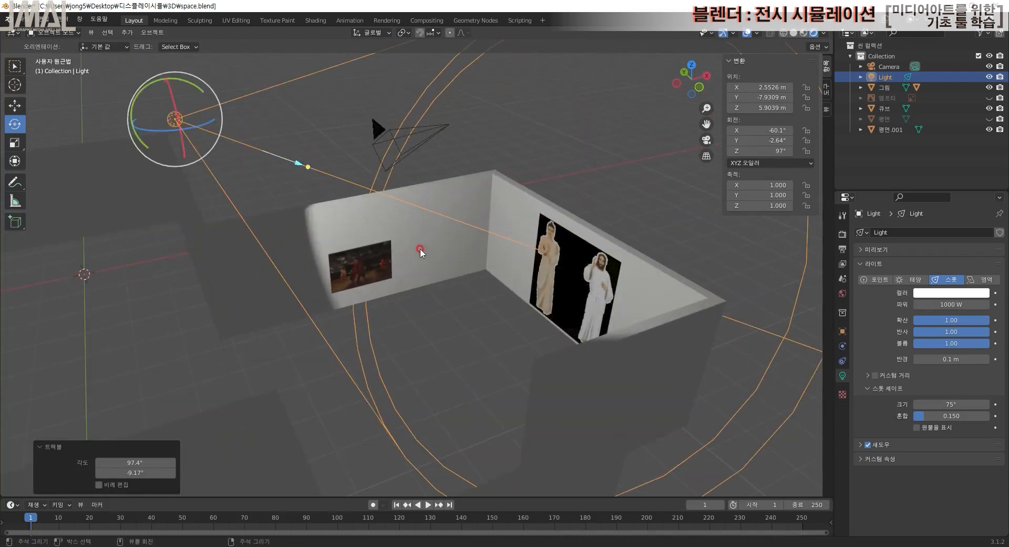
{"action": "key", "text": "shift+space"}
{"action": "key", "text": "g"}
{"action": "left_click_drag", "start_coordinate": [191, 97], "coordinate": [510, 213]}
{"action": "middle_click_drag", "start_coordinate": [605, 255], "coordinate": [626, 258]}
{"action": "left_click", "coordinate": [696, 83]}
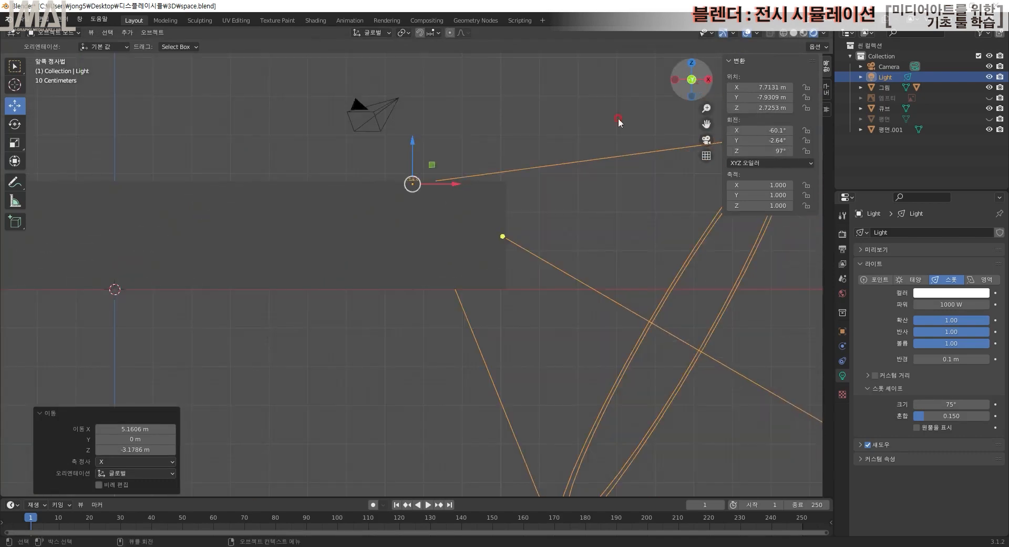
{"action": "scroll", "coordinate": [410, 176], "scroll_direction": "up", "scroll_amount": 3}
{"action": "middle_click_drag", "start_coordinate": [428, 205], "coordinate": [428, 259], "text": "shift"}
{"action": "middle_click_drag", "start_coordinate": [412, 149], "coordinate": [430, 234], "text": "shift"}
{"action": "scroll", "coordinate": [429, 232], "scroll_direction": "up", "scroll_amount": 2}
{"action": "left_click_drag", "start_coordinate": [449, 238], "coordinate": [445, 245]}
- Rotate the spotlight to about -66.6°, -3.35°, 86° to centre its beam on the two figures
{"action": "middle_click_drag", "start_coordinate": [487, 279], "coordinate": [528, 319]}
{"action": "key", "text": "shift+space"}
{"action": "key", "text": "r"}
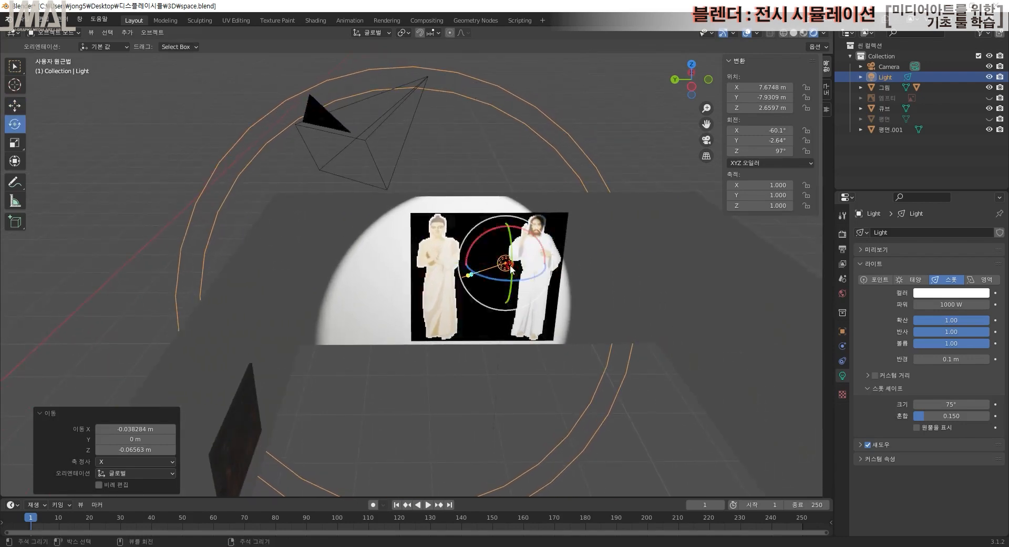
{"action": "left_click_drag", "start_coordinate": [511, 280], "coordinate": [530, 283]}
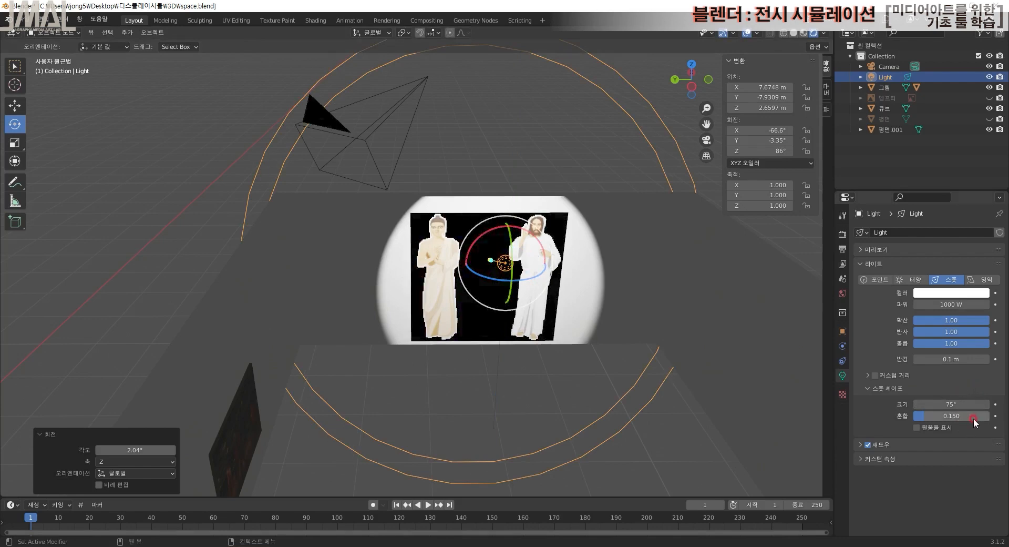
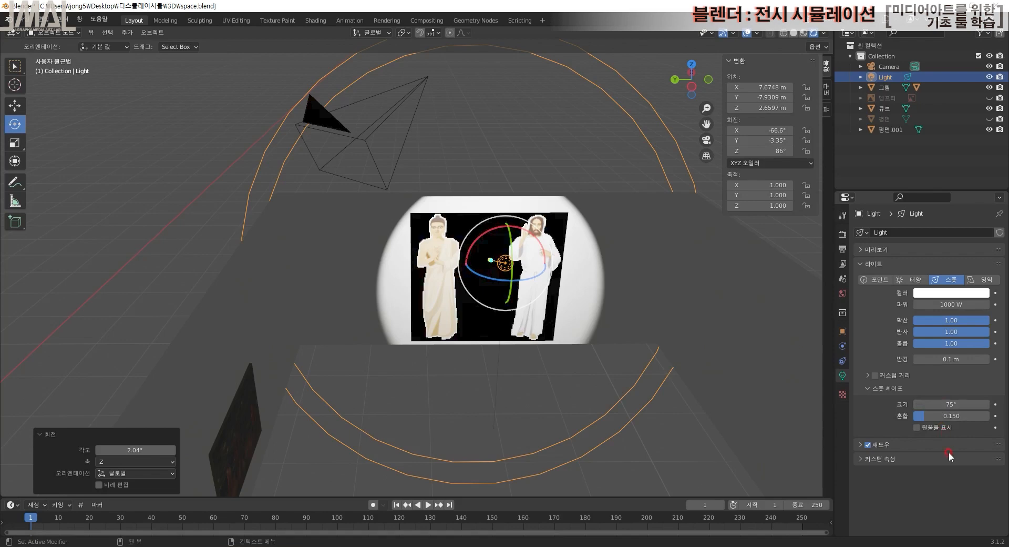
- Darken the world background colour to nearly black
{"action": "left_click", "coordinate": [841, 294]}
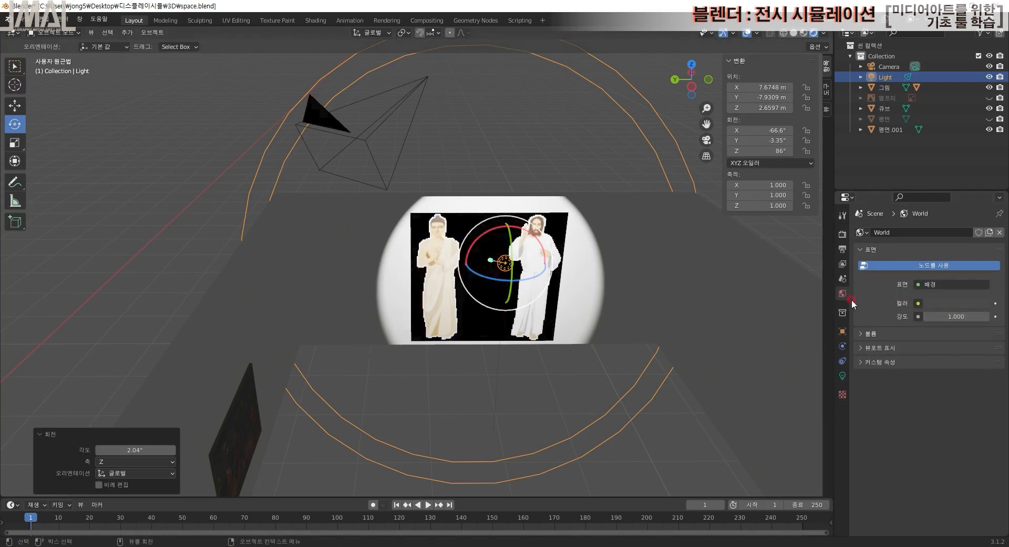
{"action": "left_click", "coordinate": [954, 304]}
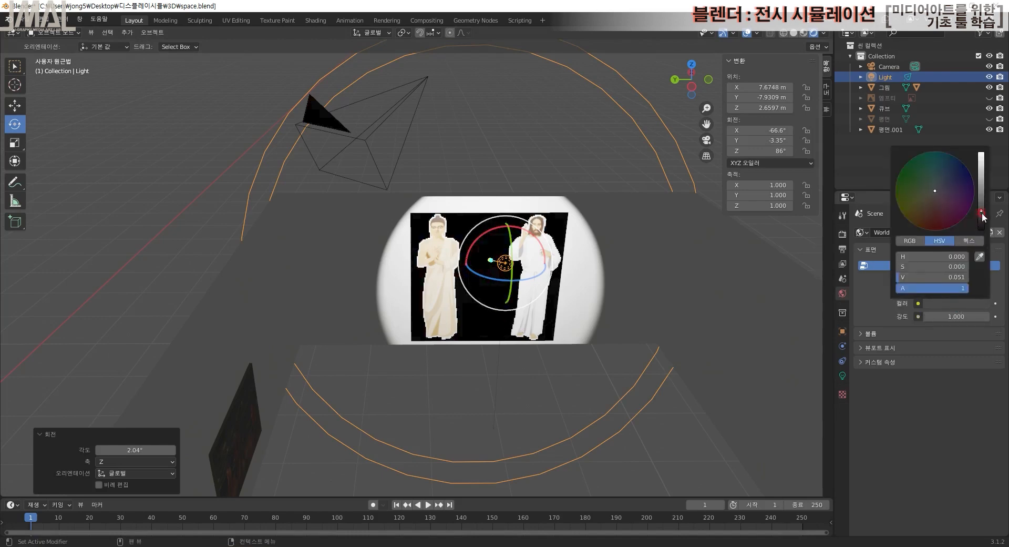
{"action": "left_click_drag", "start_coordinate": [981, 212], "coordinate": [981, 227]}
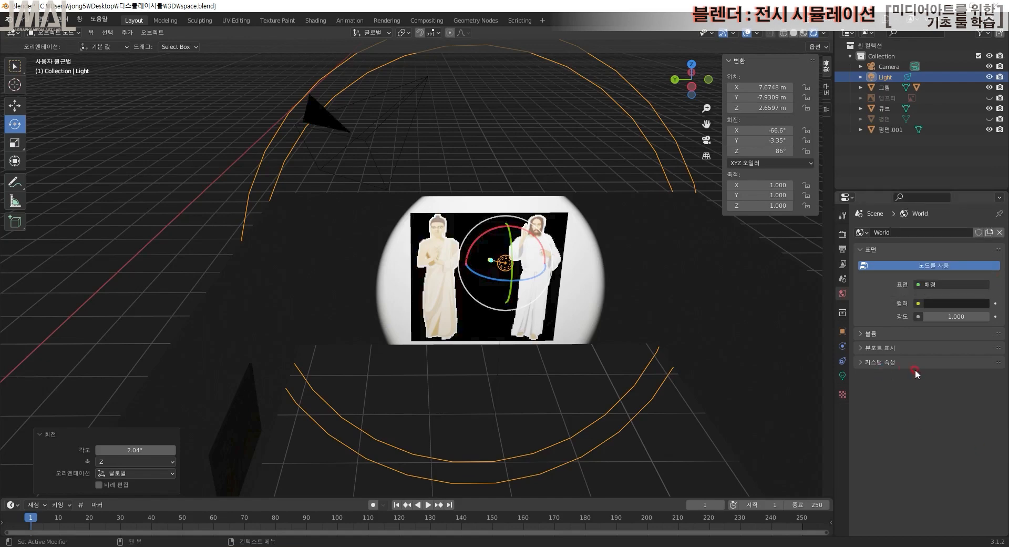
- Switch rendering to Cycles and set the spotlight's radius to 0.08 m, spot size to 74.8°, blend to 0.558 and power to 800 W
{"action": "left_click", "coordinate": [842, 376]}
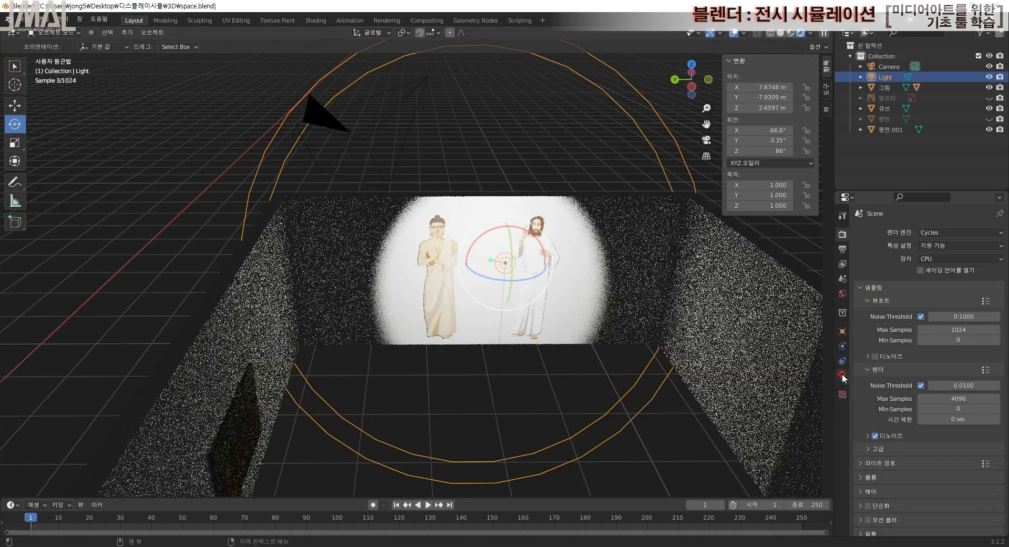
{"action": "left_click", "coordinate": [842, 375]}
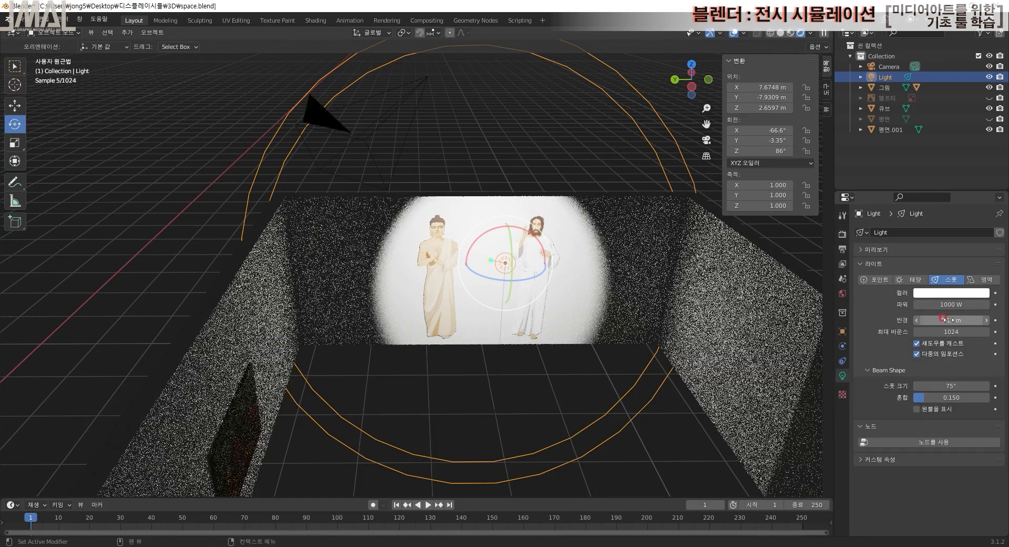
{"action": "left_click_drag", "start_coordinate": [944, 319], "coordinate": [932, 319]}
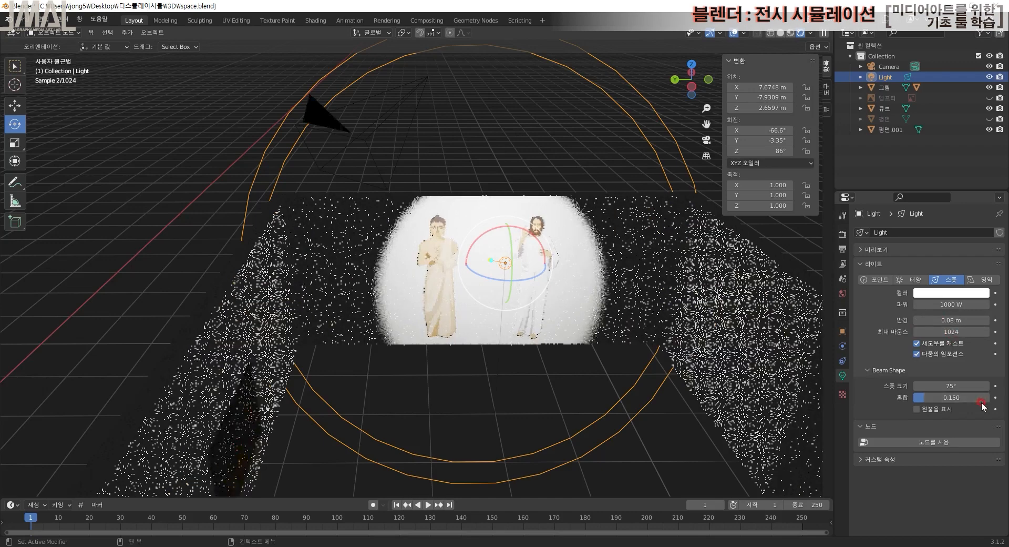
{"action": "mouse_move", "coordinate": [934, 398]}
{"action": "left_mouse_down"}
{"action": "mouse_move", "coordinate": [966, 398]}
{"action": "mouse_move", "coordinate": [941, 387]}
{"action": "left_mouse_up"}
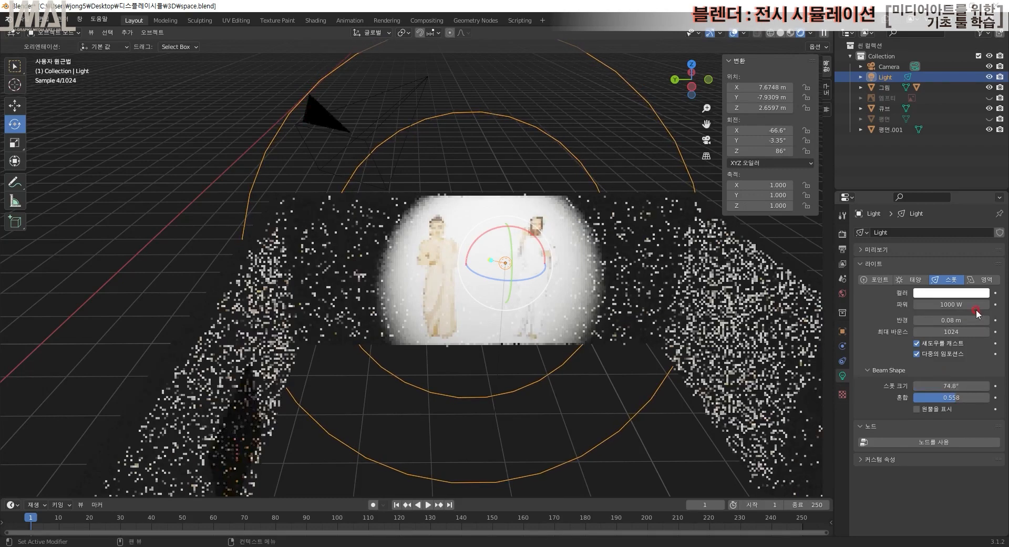
{"action": "left_click", "coordinate": [953, 304]}
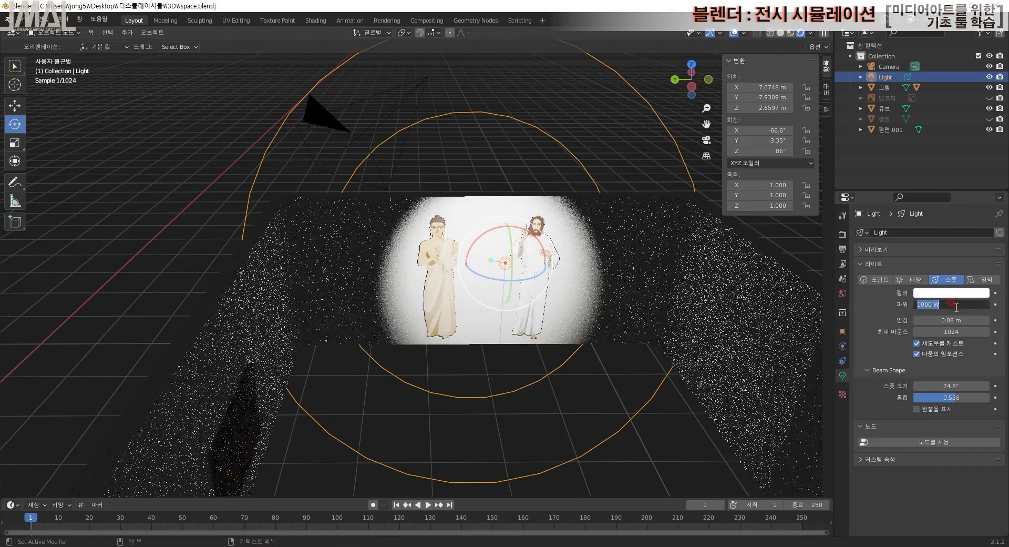
{"action": "left_click", "coordinate": [917, 310]}
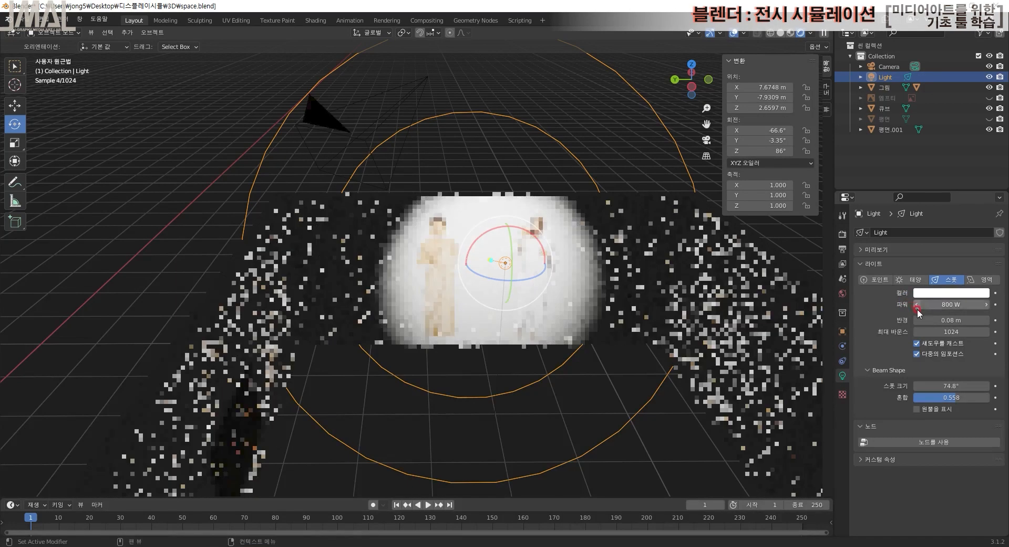
- In material preview shading, duplicate the spotlight about -2.04 m along X so the copy stands in front of the painting
{"action": "middle_click_drag", "start_coordinate": [667, 382], "coordinate": [565, 383]}
{"action": "left_click", "coordinate": [597, 201]}
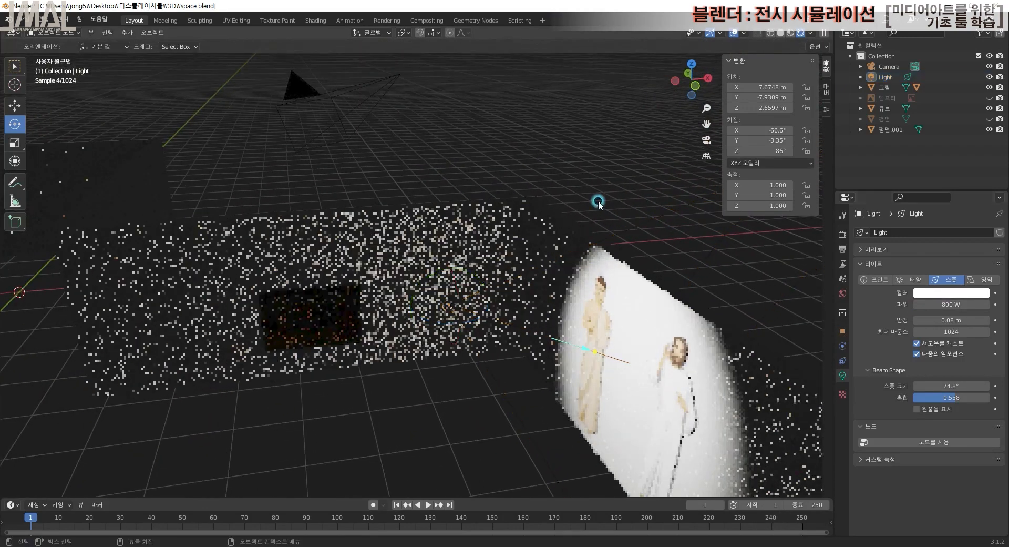
{"action": "left_click", "coordinate": [588, 348]}
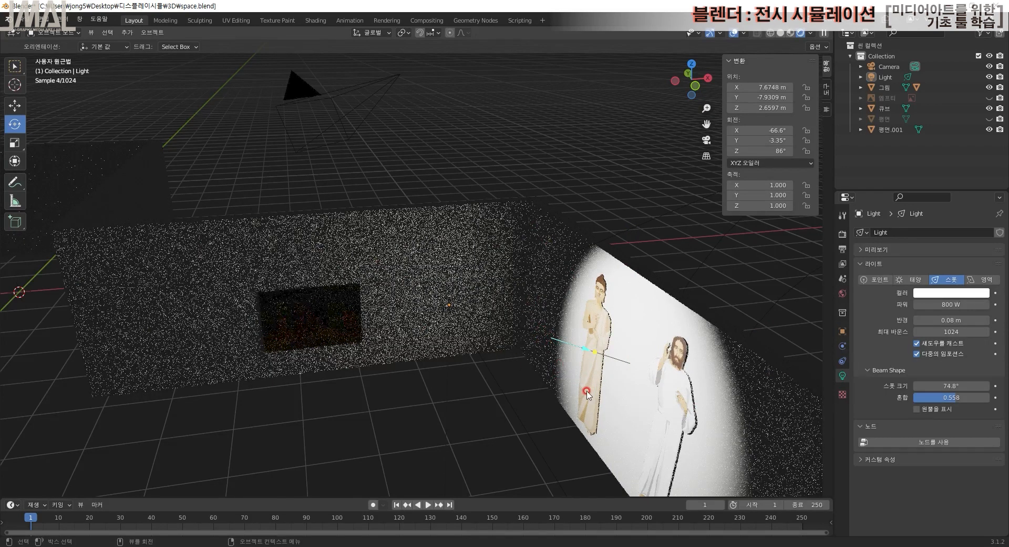
{"action": "middle_click_drag", "start_coordinate": [566, 405], "coordinate": [689, 345]}
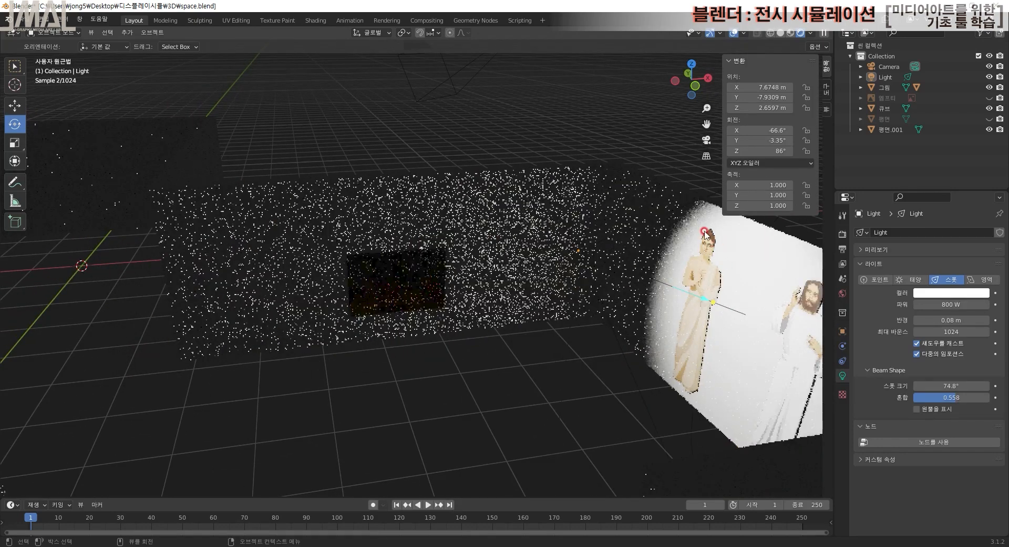
{"action": "left_click", "coordinate": [792, 33]}
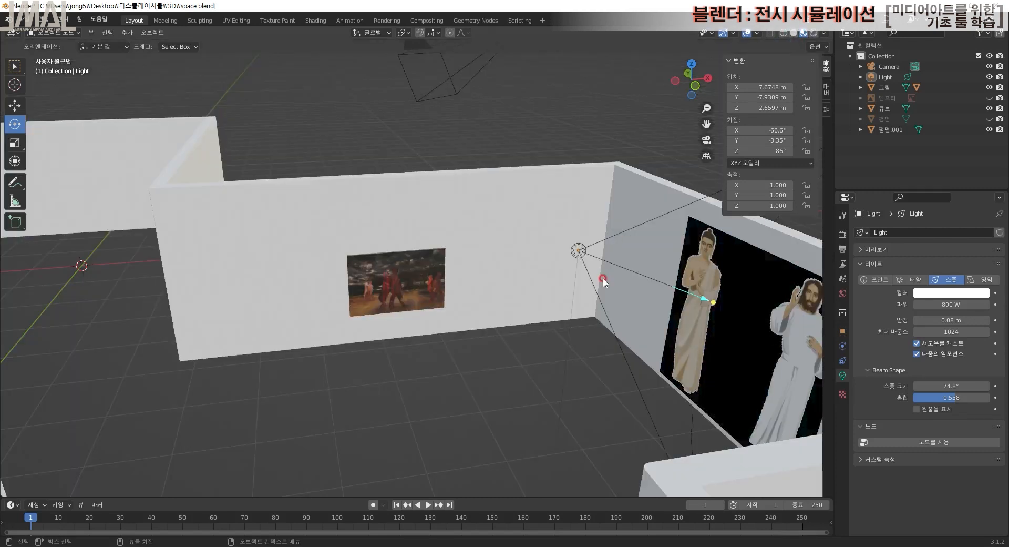
{"action": "left_click", "coordinate": [584, 251]}
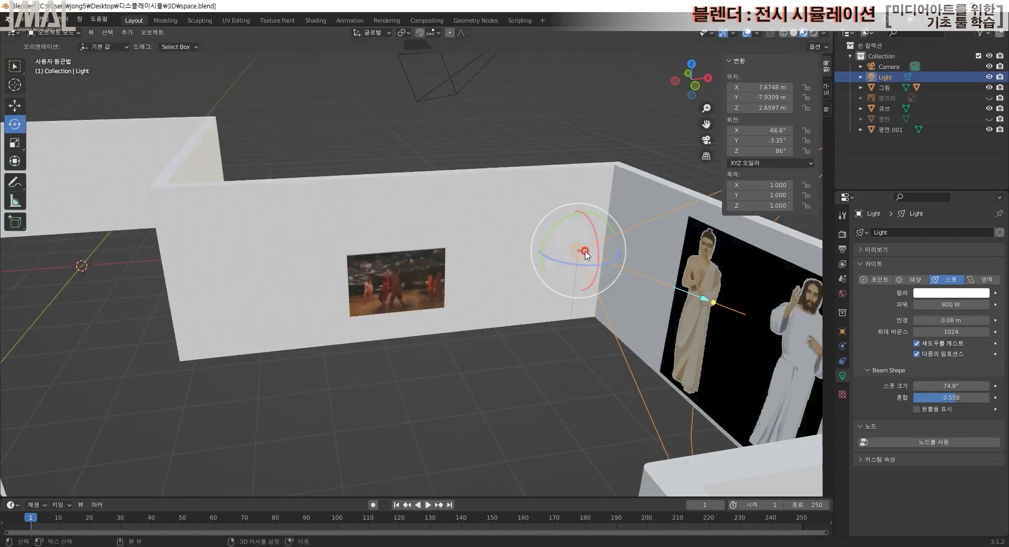
{"action": "key", "text": "shift+space"}
{"action": "key", "text": "g"}
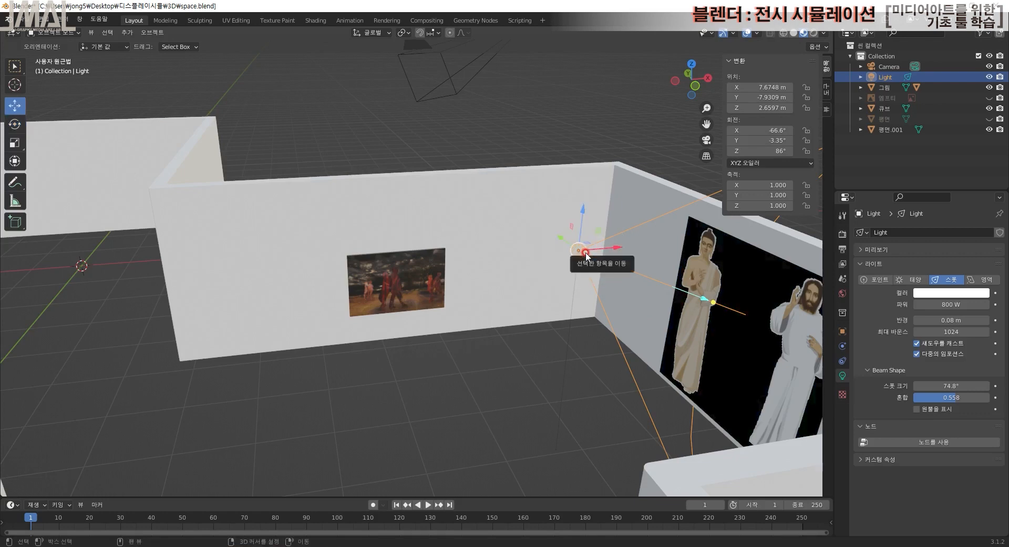
{"action": "key", "text": "shift+d"}
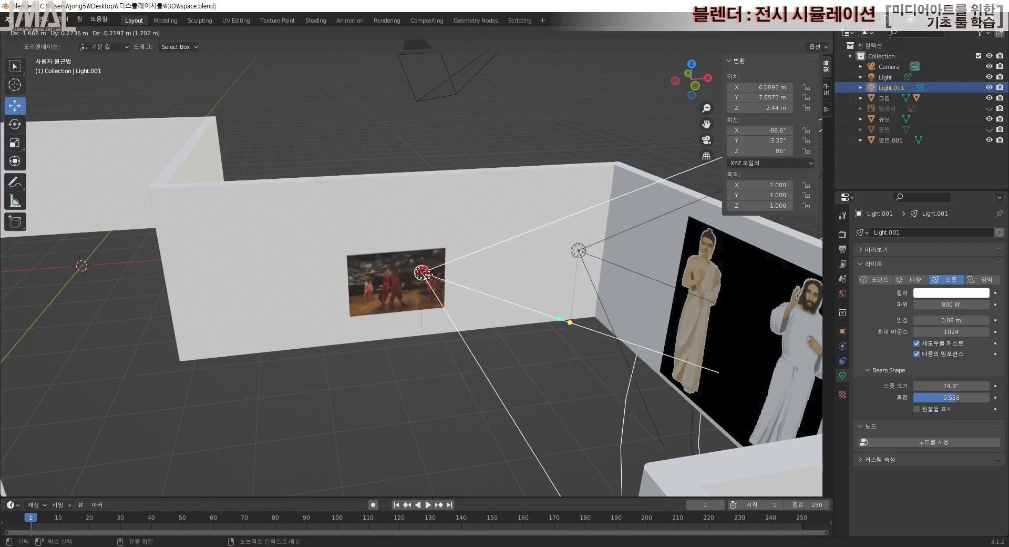
{"action": "key", "text": "x"}
{"action": "left_click", "coordinate": [451, 300]}
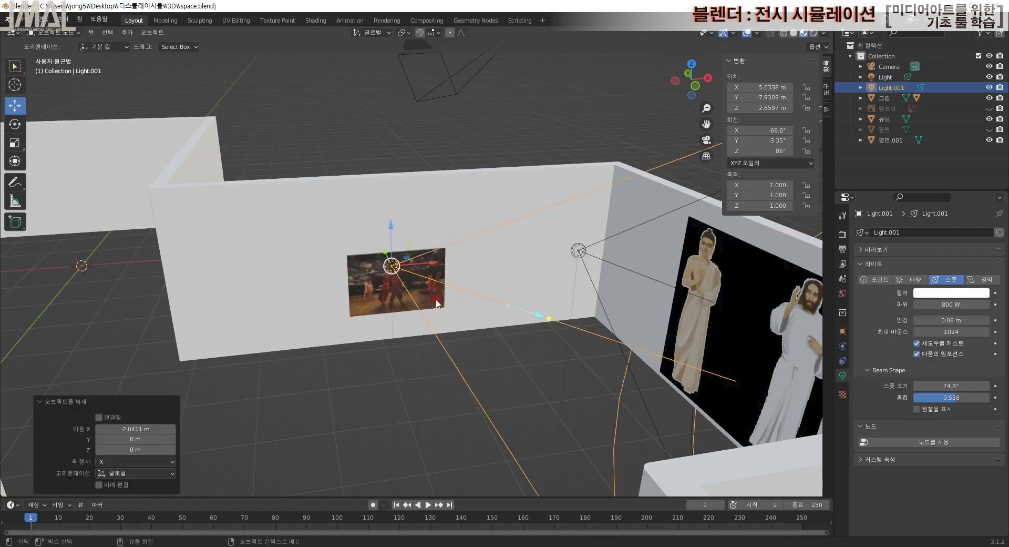
- Rotate the duplicated spotlight about 84.2° around Z so it faces the painting's wall
{"action": "key", "text": "shift+space"}
{"action": "key", "text": "r"}
{"action": "left_click_drag", "start_coordinate": [387, 278], "coordinate": [461, 344]}
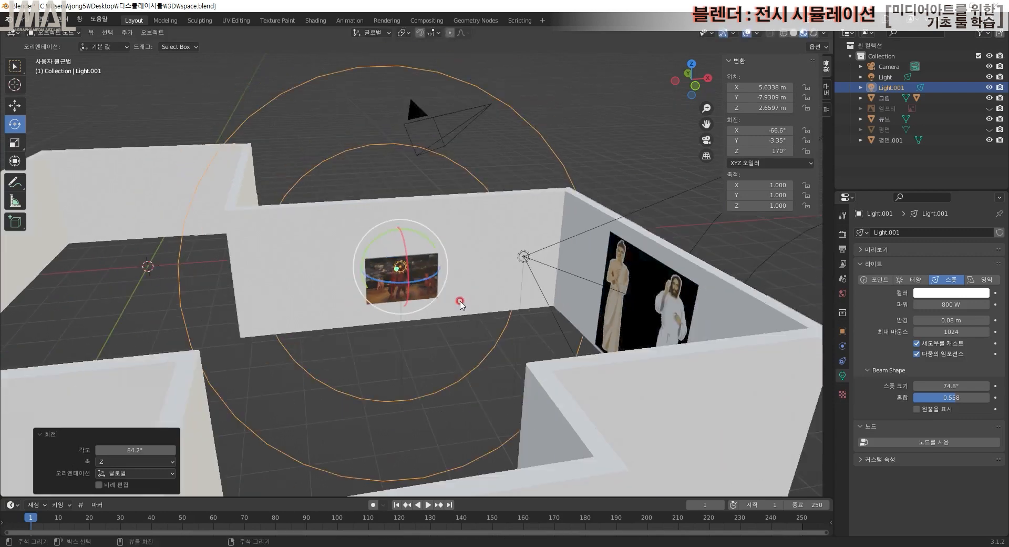
- Move the duplicated spotlight closer to the painting, to about X 6.14 m, Y -6.69 m
{"action": "middle_click_drag", "start_coordinate": [460, 303], "coordinate": [439, 379]}
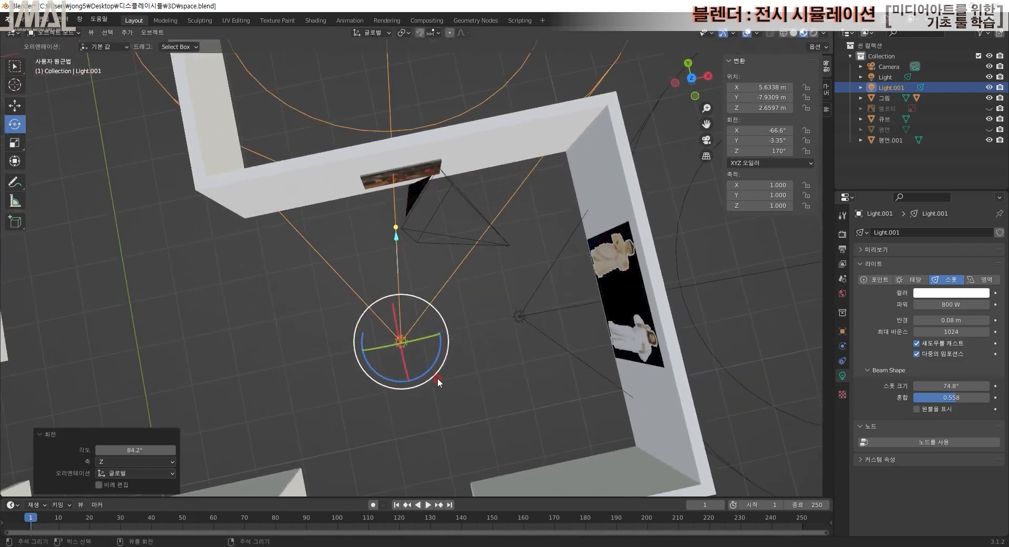
{"action": "key", "text": "shift+space"}
{"action": "key", "text": "g"}
{"action": "left_click_drag", "start_coordinate": [416, 323], "coordinate": [431, 245]}
- Tilt the painting's spotlight down to about -54°, -3.65°, 171° so it aims at the picture
{"action": "mouse_move", "coordinate": [465, 274]}
{"action": "middle_mouse_down"}
{"action": "mouse_move", "coordinate": [471, 203]}
{"action": "mouse_move", "coordinate": [338, 293]}
{"action": "mouse_move", "coordinate": [400, 260]}
{"action": "middle_mouse_up"}
{"action": "key", "text": "shift+space"}
{"action": "key", "text": "r"}
{"action": "left_click_drag", "start_coordinate": [427, 209], "coordinate": [431, 199]}
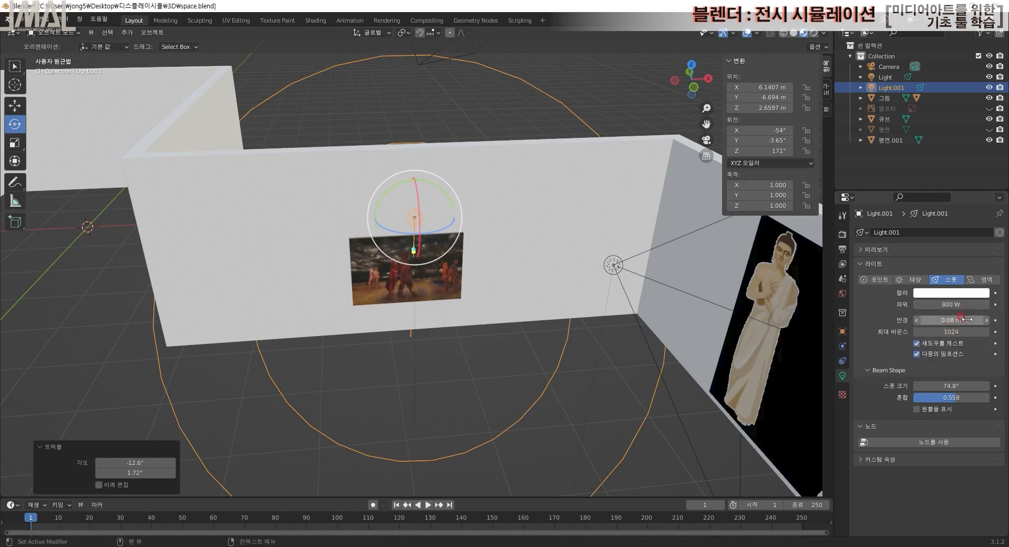
- Narrow the painting's spotlight to a 45.6° spot size and fine-tune its rotation to about -55.1°, -3.83°, 172° in rendered view
{"action": "left_click_drag", "start_coordinate": [963, 383], "coordinate": [905, 385]}
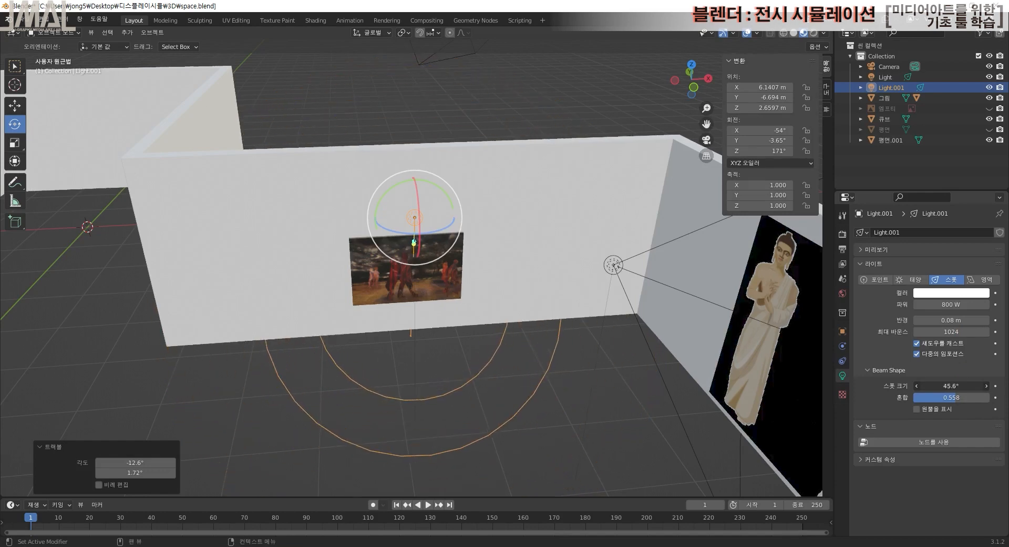
{"action": "middle_click_drag", "start_coordinate": [476, 289], "coordinate": [537, 271]}
{"action": "left_click", "coordinate": [815, 33]}
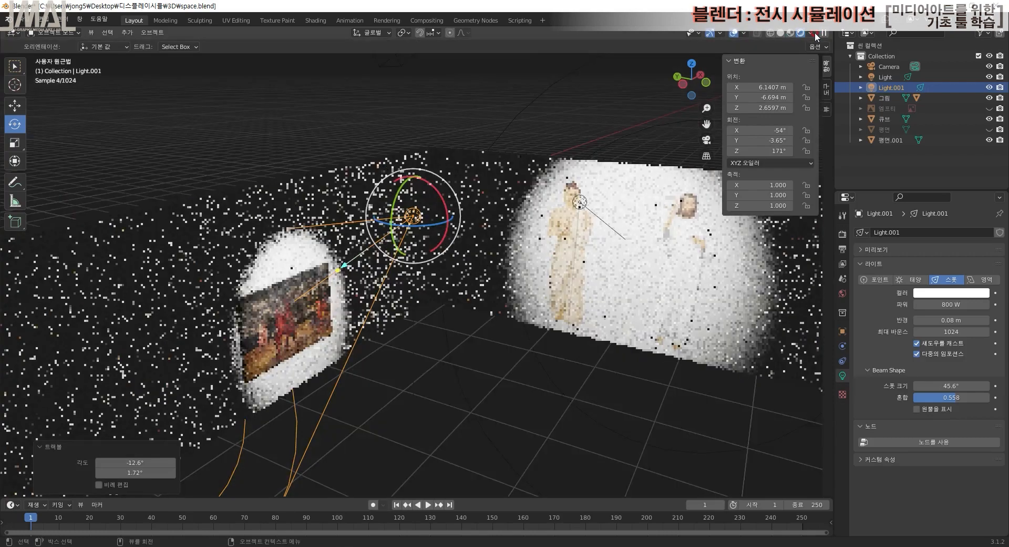
{"action": "left_click_drag", "start_coordinate": [437, 181], "coordinate": [439, 226]}
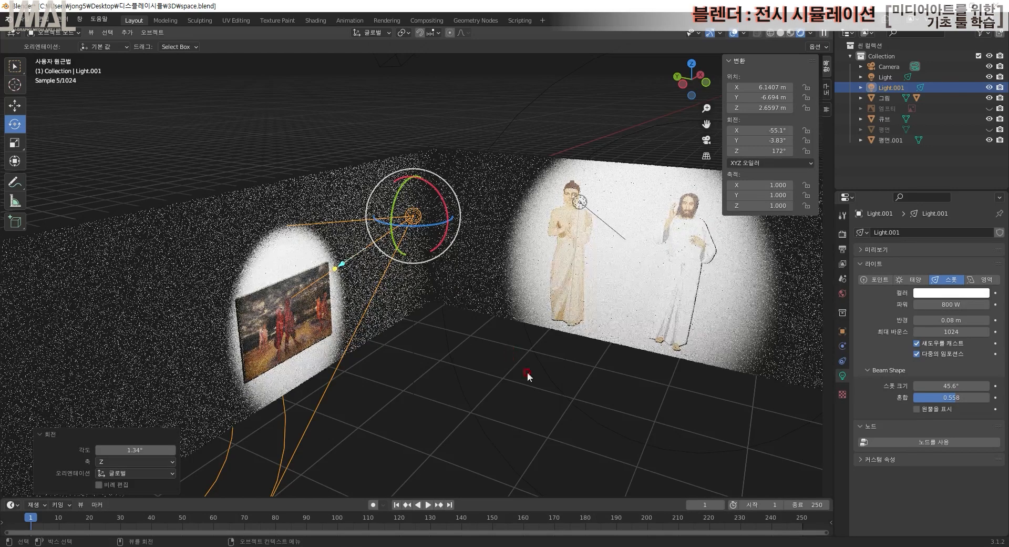
- Unhide the floor plane and switch the viewport back to material preview shading
{"action": "scroll", "coordinate": [527, 400], "scroll_direction": "down", "scroll_amount": 1}
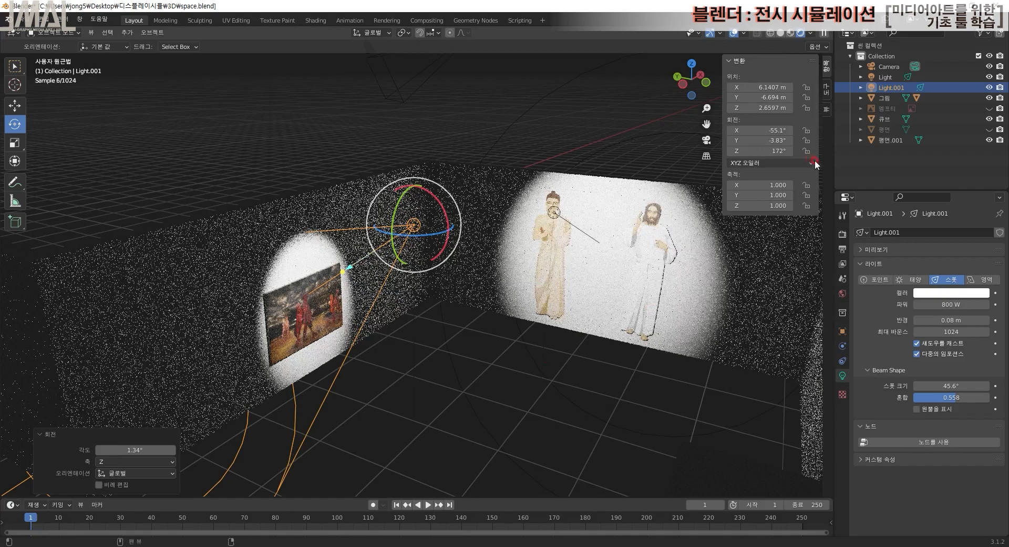
{"action": "left_click", "coordinate": [990, 129]}
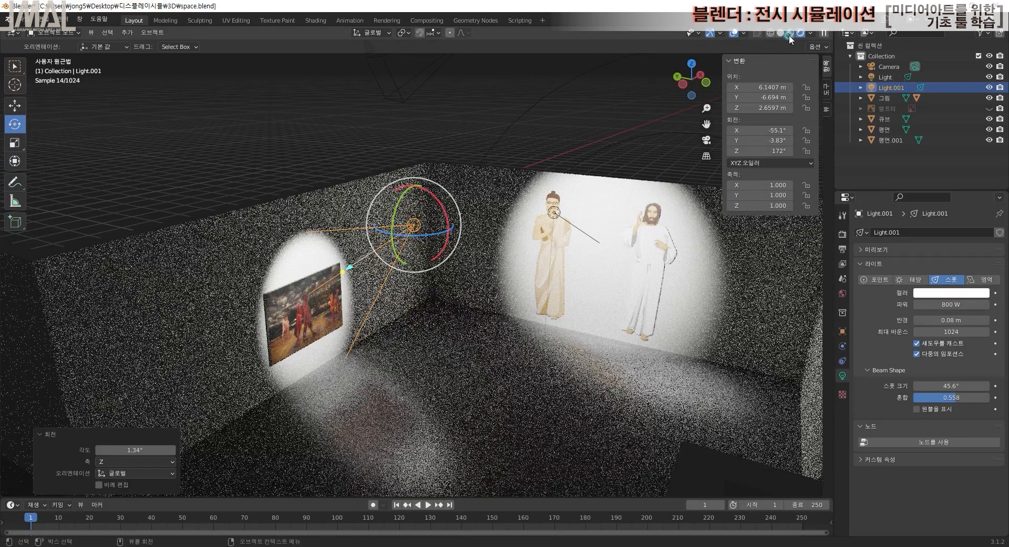
{"action": "key", "text": "z"}
{"action": "left_click", "coordinate": [439, 390]}
- Duplicate the painting's spotlight about -6.61 m along X into the empty room
{"action": "mouse_move", "coordinate": [476, 375]}
{"action": "middle_mouse_down"}
{"action": "mouse_move", "coordinate": [527, 342]}
{"action": "mouse_move", "coordinate": [626, 367]}
{"action": "mouse_move", "coordinate": [561, 422]}
{"action": "mouse_move", "coordinate": [510, 361]}
{"action": "mouse_move", "coordinate": [737, 365]}
{"action": "mouse_move", "coordinate": [705, 403]}
{"action": "mouse_move", "coordinate": [305, 125]}
{"action": "middle_mouse_up"}
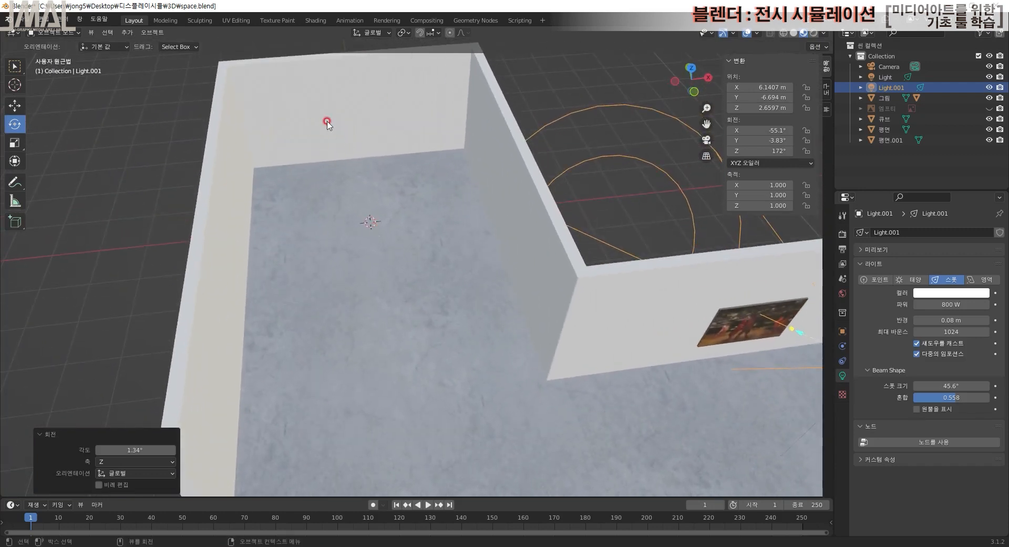
{"action": "scroll", "coordinate": [610, 305], "scroll_direction": "down", "scroll_amount": 3}
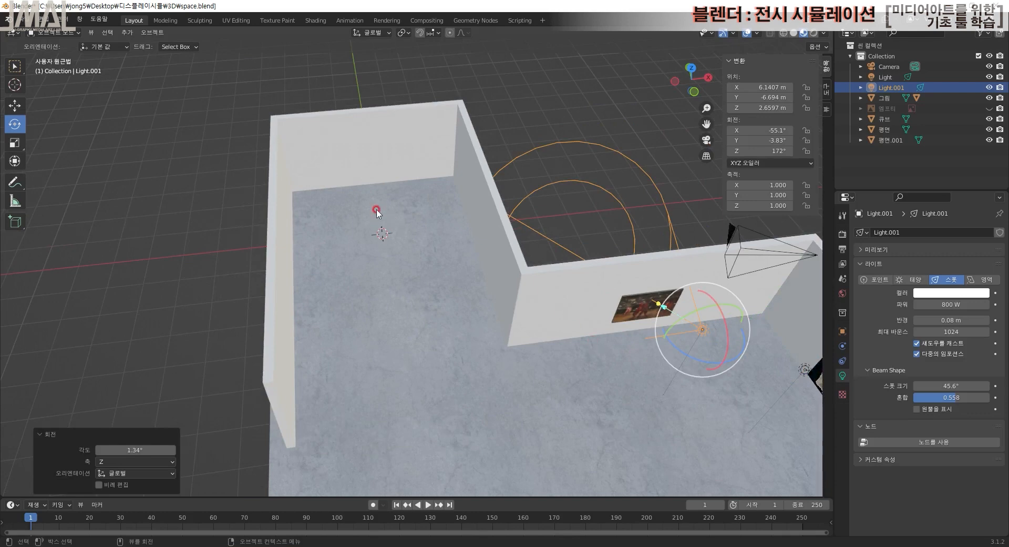
{"action": "key", "text": "shift+space"}
{"action": "key", "text": "g"}
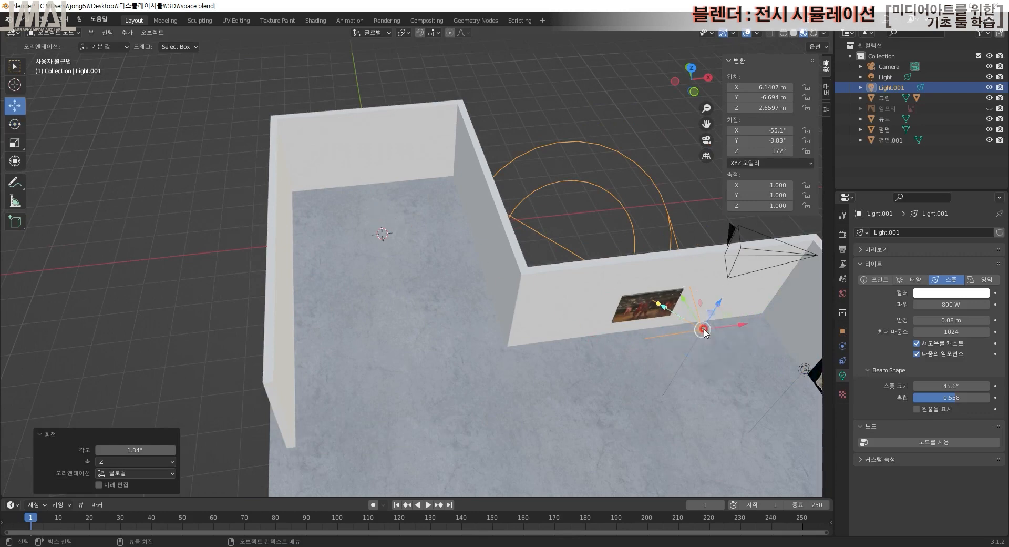
{"action": "middle_click_drag", "start_coordinate": [697, 376], "coordinate": [686, 394]}
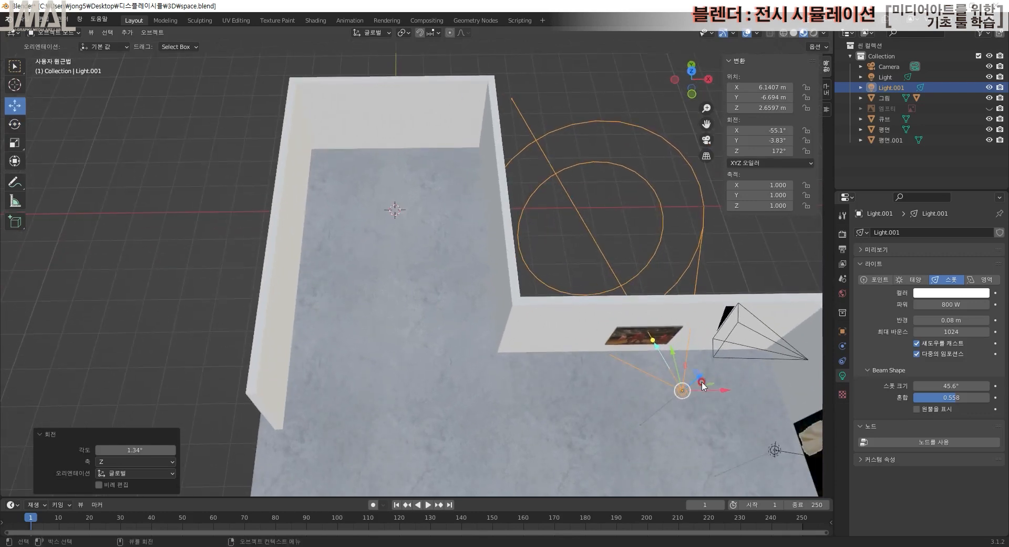
{"action": "key", "text": "shift+d"}
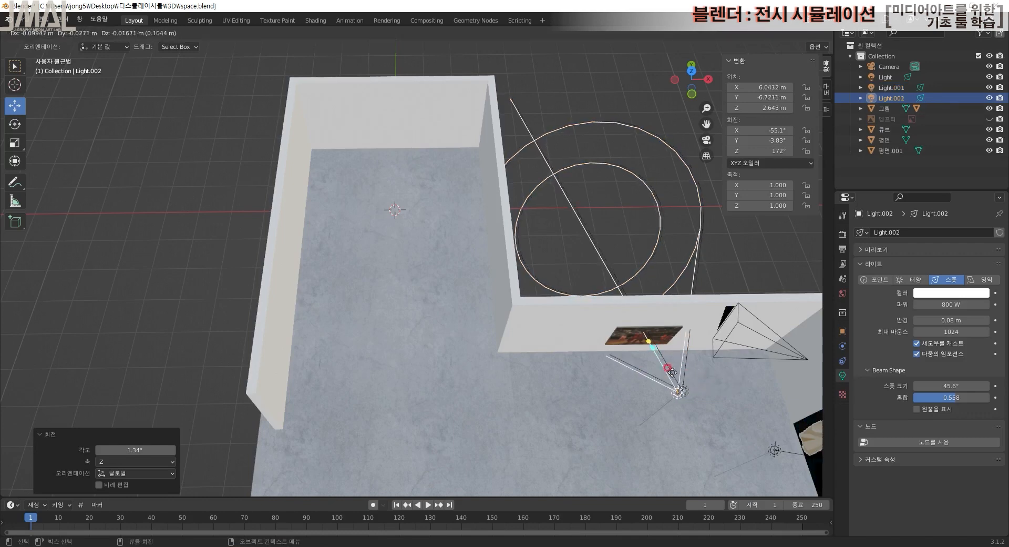
{"action": "key", "text": "x"}
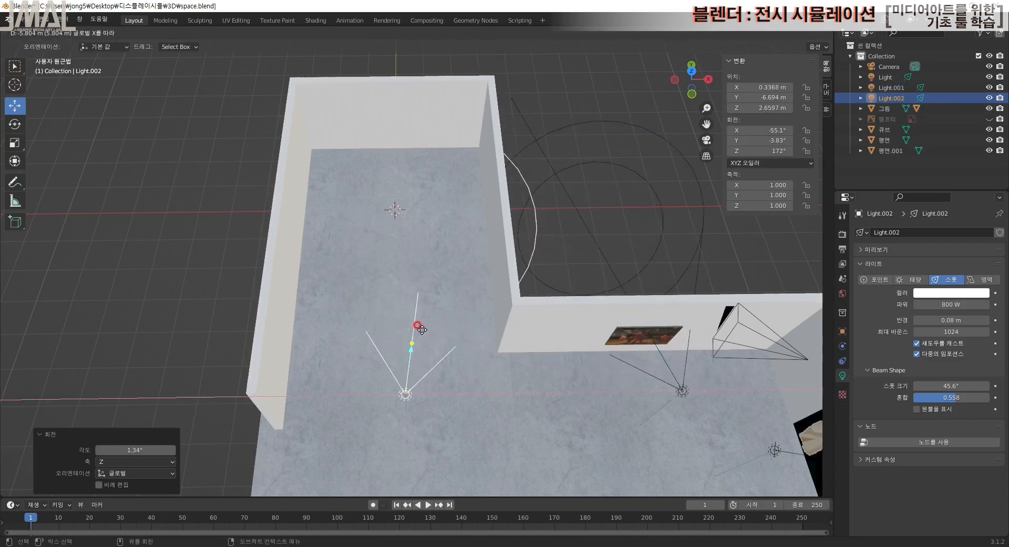
{"action": "left_click", "coordinate": [386, 335]}
- Rotate the new spotlight to about -85.6°, -7.18°, 180° toward the empty room's end wall and set its blend to 0.062
{"action": "middle_click_drag", "start_coordinate": [451, 394], "coordinate": [450, 337]}
{"action": "key", "text": "r"}
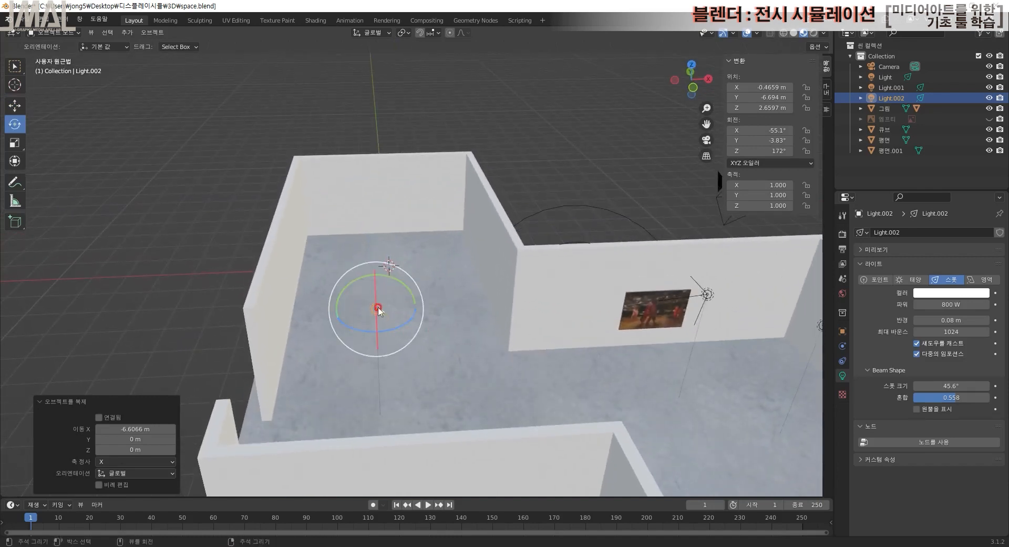
{"action": "left_click_drag", "start_coordinate": [377, 311], "coordinate": [396, 333]}
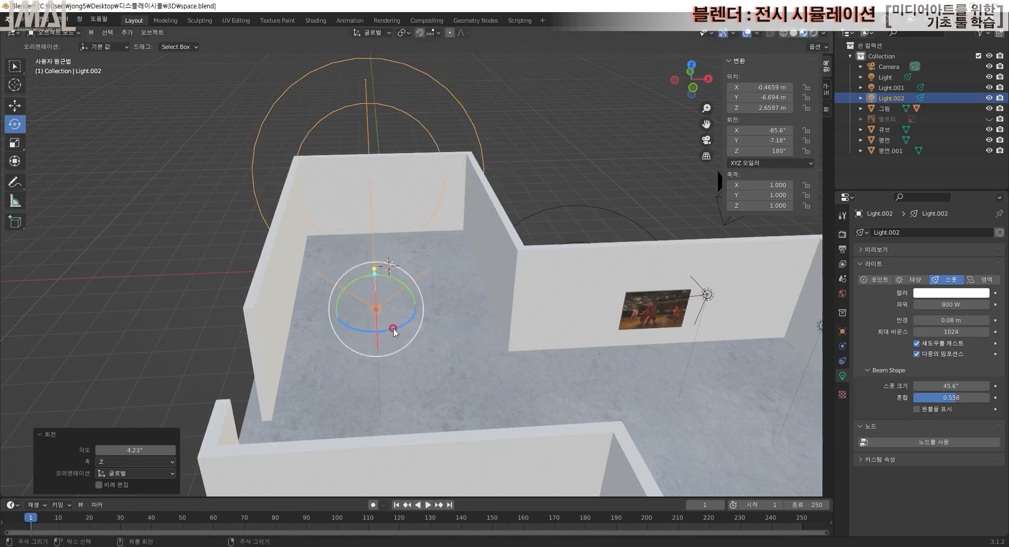
{"action": "left_click_drag", "start_coordinate": [958, 399], "coordinate": [919, 399]}
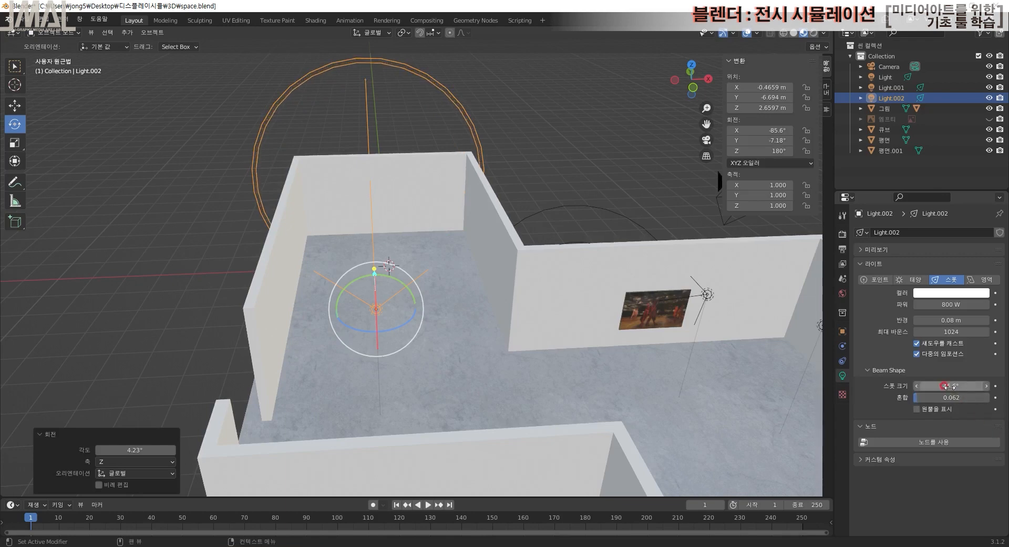
- Try moving the empty room's spotlight about 4.86 m along Y toward the end wall
{"action": "middle_click_drag", "start_coordinate": [450, 335], "coordinate": [568, 370]}
{"action": "key", "text": "shift+space"}
{"action": "key", "text": "g"}
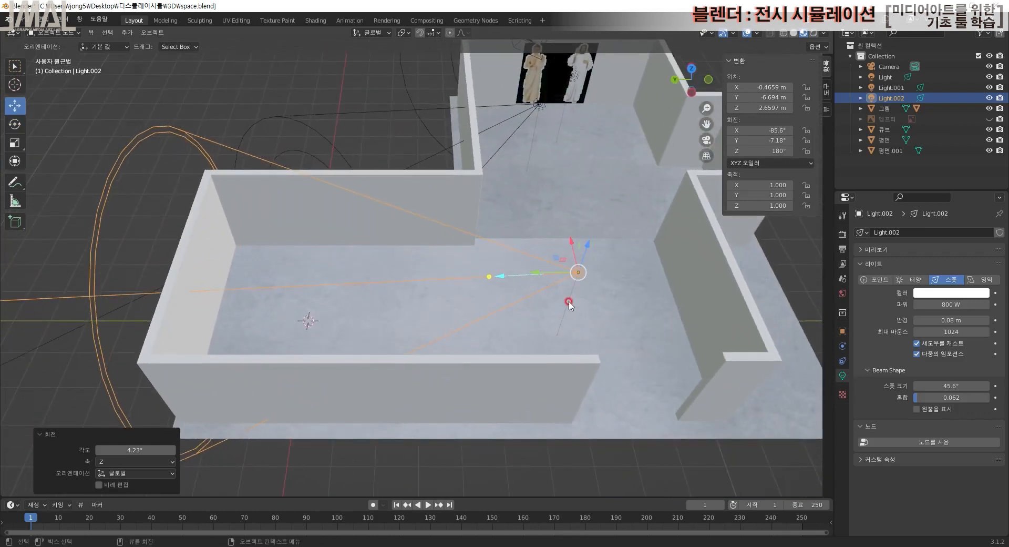
{"action": "left_click_drag", "start_coordinate": [555, 278], "coordinate": [347, 286]}
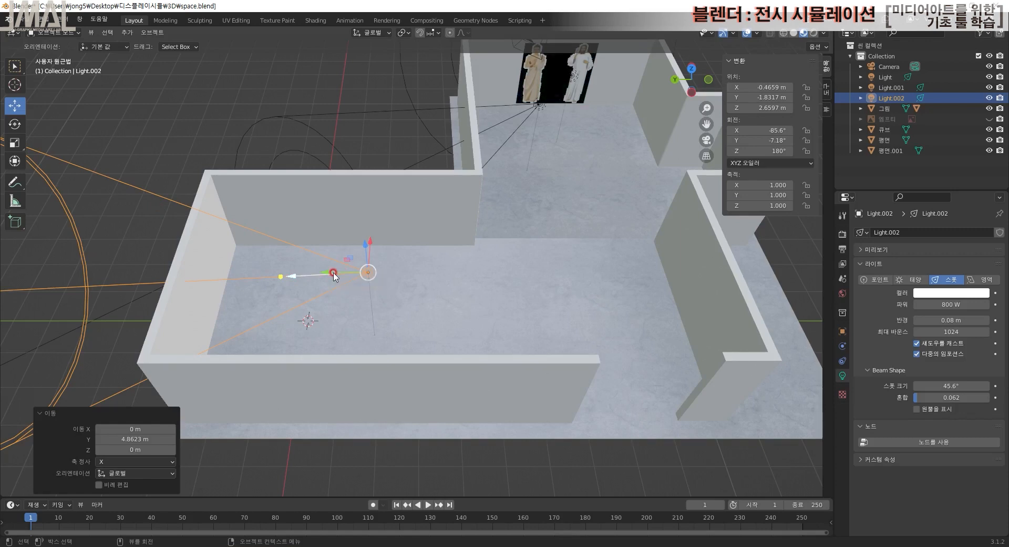
{"action": "left_click_drag", "start_coordinate": [346, 271], "coordinate": [435, 283]}
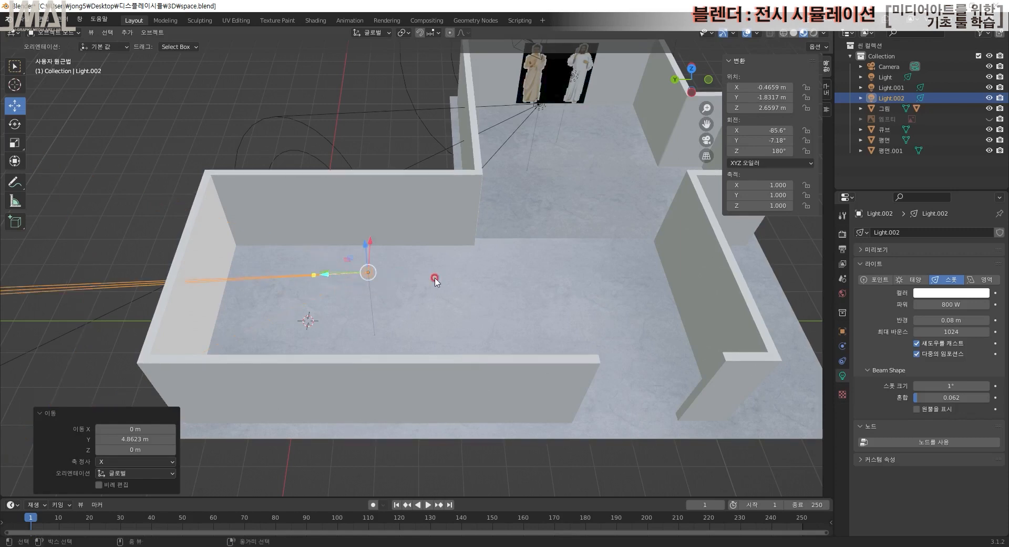
{"action": "key", "text": "ctrl+z"}
{"action": "key", "text": "ctrl+z"}
- Reposition the empty room's spotlight to about X 0.012 m, Y -6.75 m, Z 1.91 m and level its X rotation at -90°
{"action": "left_click_drag", "start_coordinate": [506, 275], "coordinate": [514, 277]}
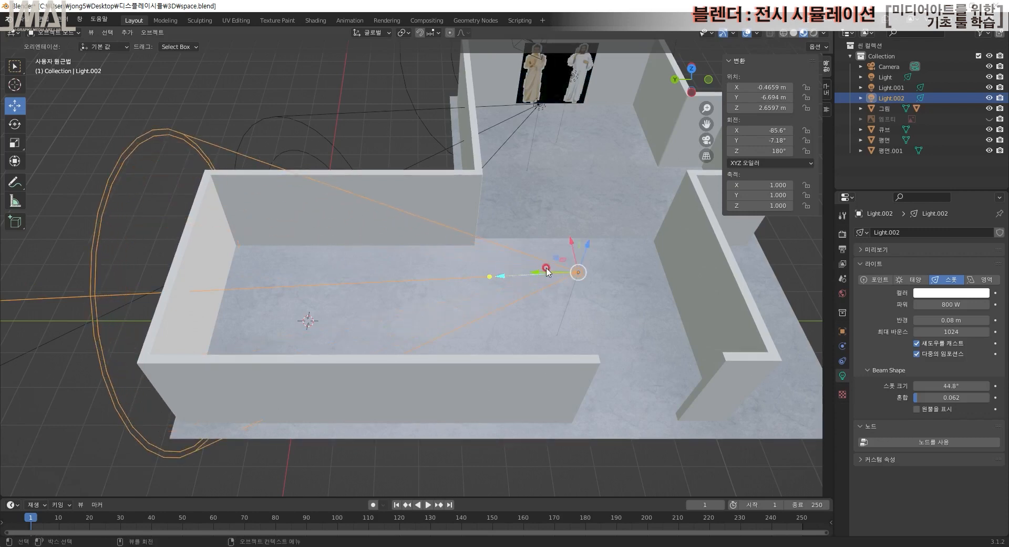
{"action": "middle_click_drag", "start_coordinate": [538, 270], "coordinate": [539, 305]}
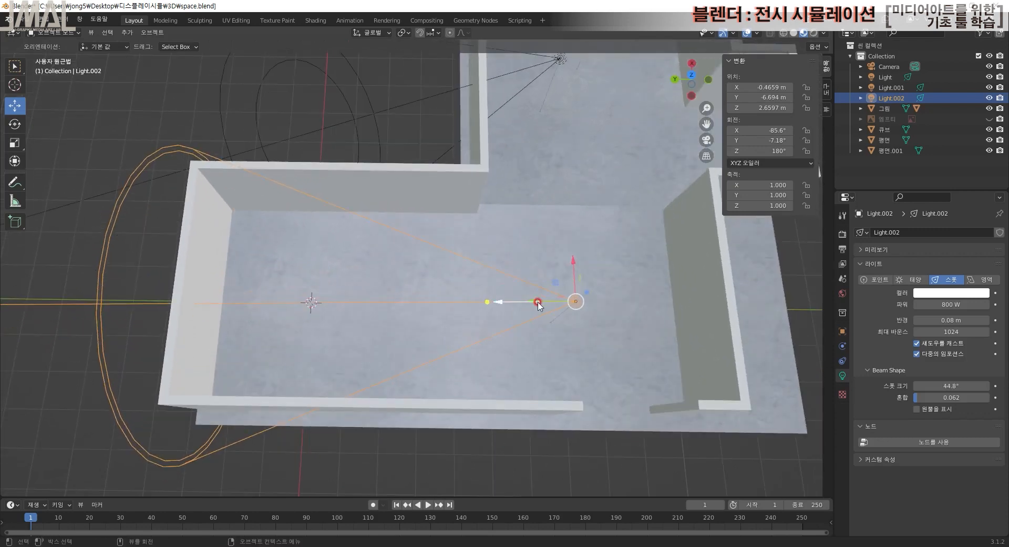
{"action": "left_click_drag", "start_coordinate": [559, 284], "coordinate": [600, 277]}
{"action": "middle_click_drag", "start_coordinate": [523, 289], "coordinate": [415, 294]}
{"action": "left_click_drag", "start_coordinate": [405, 330], "coordinate": [417, 328]}
{"action": "middle_click_drag", "start_coordinate": [417, 328], "coordinate": [421, 315]}
{"action": "left_click_drag", "start_coordinate": [377, 251], "coordinate": [384, 271]}
{"action": "middle_click_drag", "start_coordinate": [417, 309], "coordinate": [433, 342]}
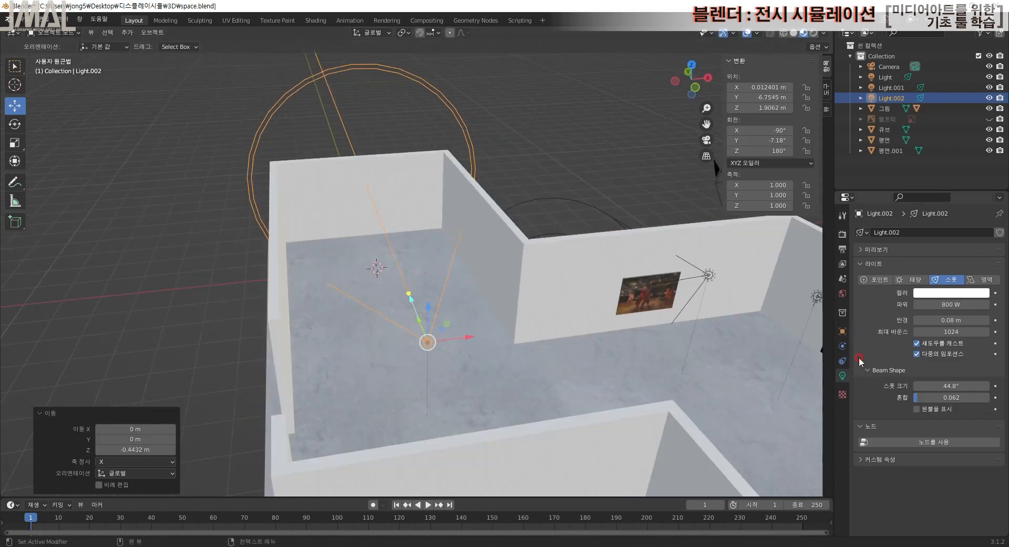
- Check the spotlight's options with the render engine set to Eevee, and return the engine to Cycles
{"action": "left_click", "coordinate": [843, 235]}
{"action": "left_click", "coordinate": [953, 232]}
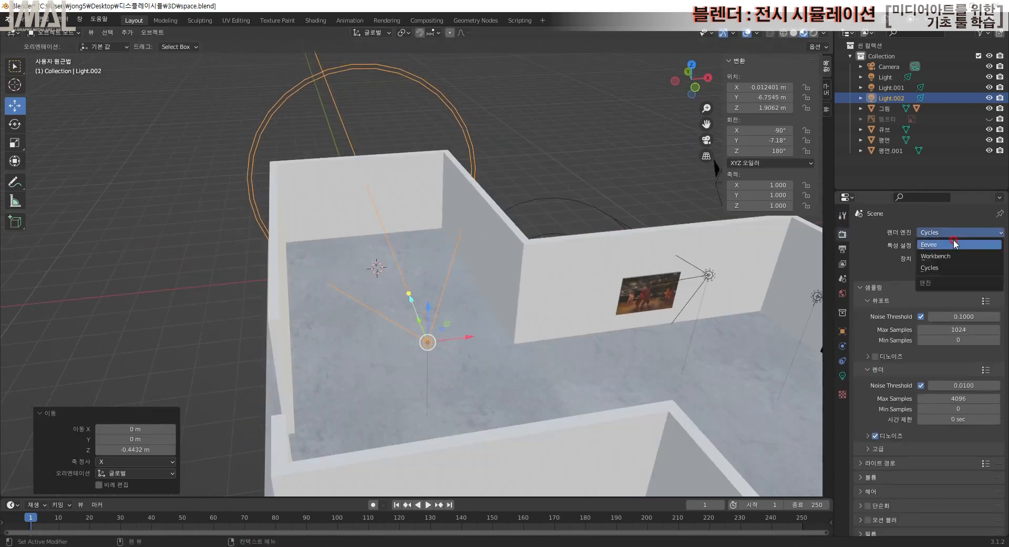
{"action": "left_click", "coordinate": [953, 244]}
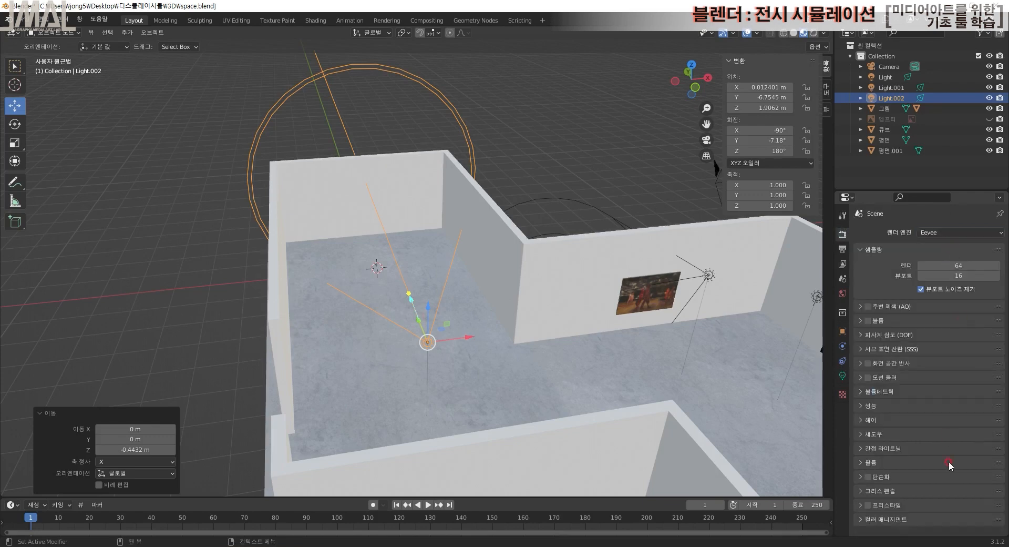
{"action": "left_click", "coordinate": [844, 376]}
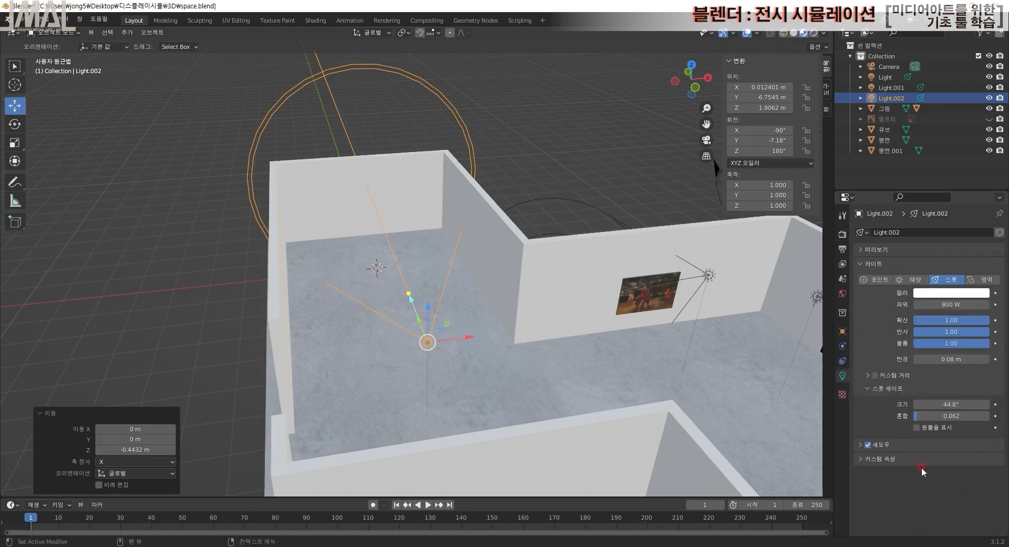
{"action": "left_click", "coordinate": [843, 234]}
{"action": "left_click", "coordinate": [953, 231]}
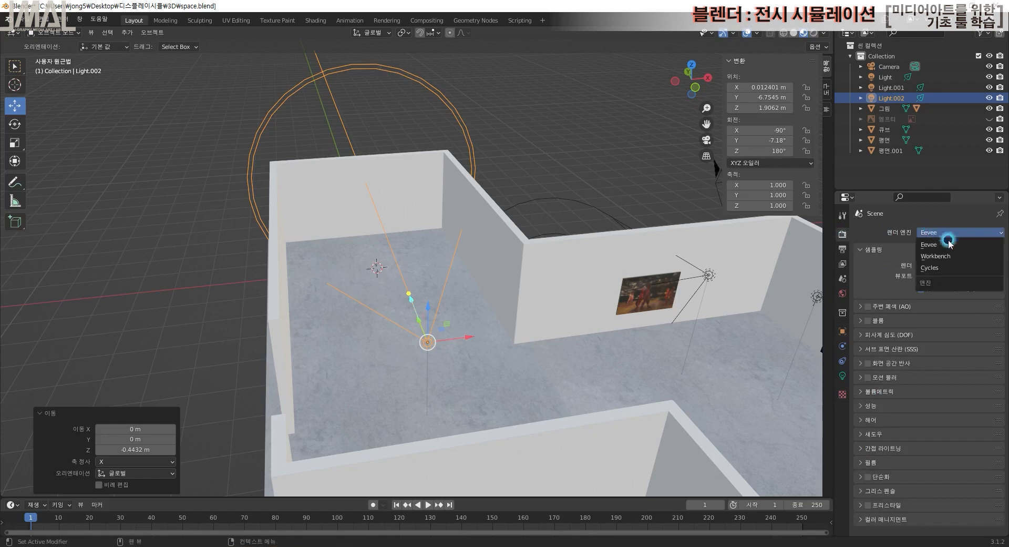
{"action": "left_click", "coordinate": [955, 268]}
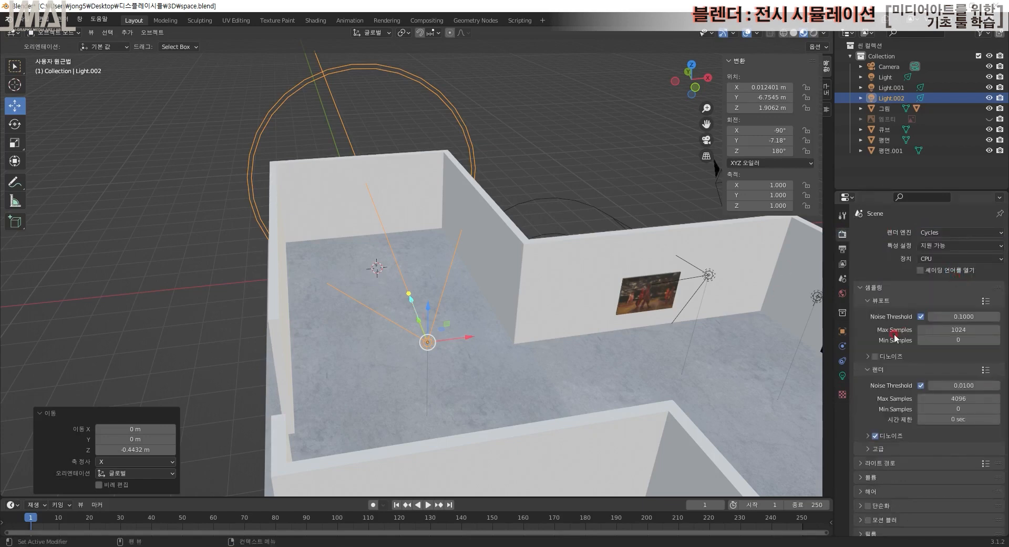
- Enable nodes for the empty room's spotlight and show its node tree in the Shading workspace
{"action": "left_click", "coordinate": [843, 376]}
{"action": "left_click", "coordinate": [936, 436]}
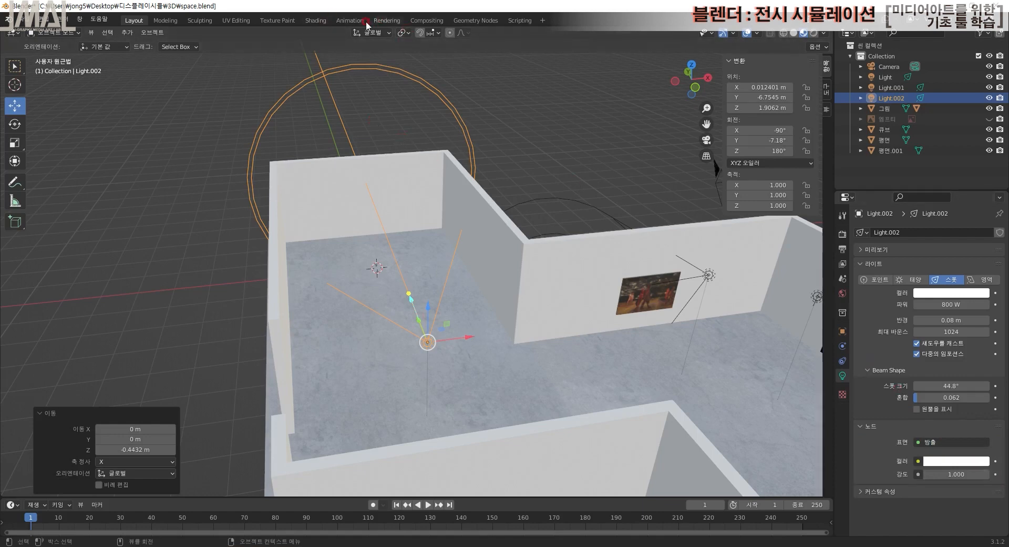
{"action": "left_click", "coordinate": [316, 21]}
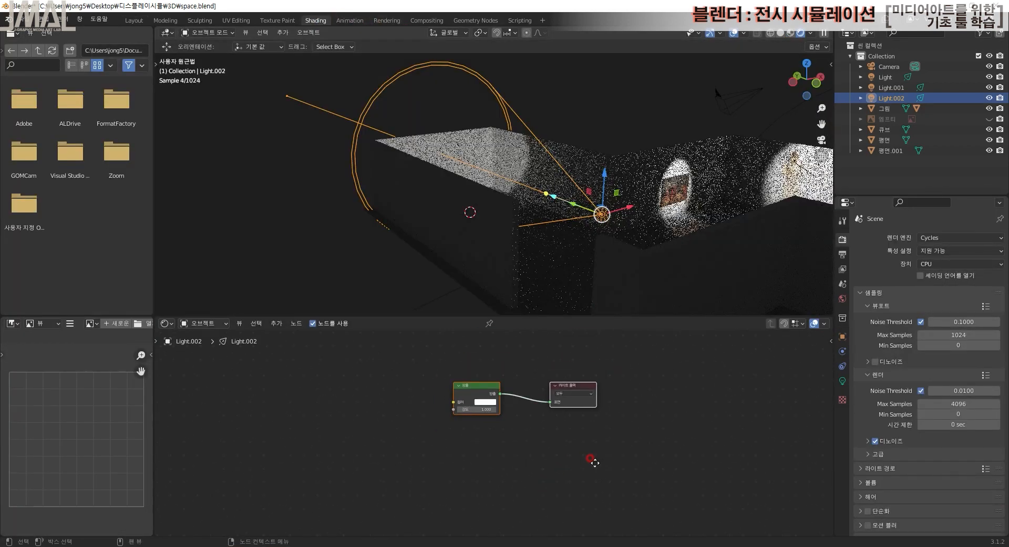
{"action": "scroll", "coordinate": [499, 378], "scroll_direction": "up", "scroll_amount": 2}
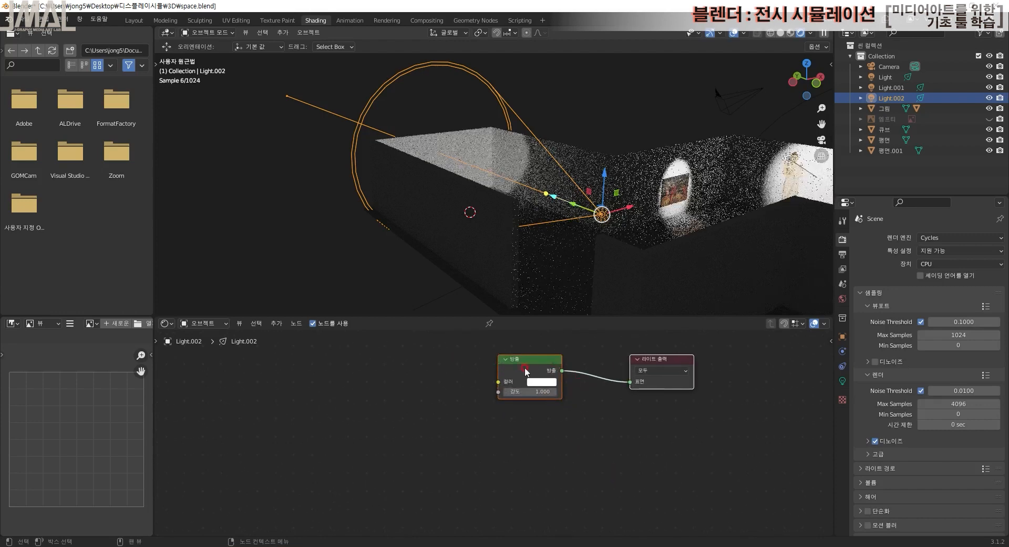
- Add an Image Texture node and a Texture Coordinate node ahead of the spotlight's Emission node
{"action": "left_click", "coordinate": [276, 323]}
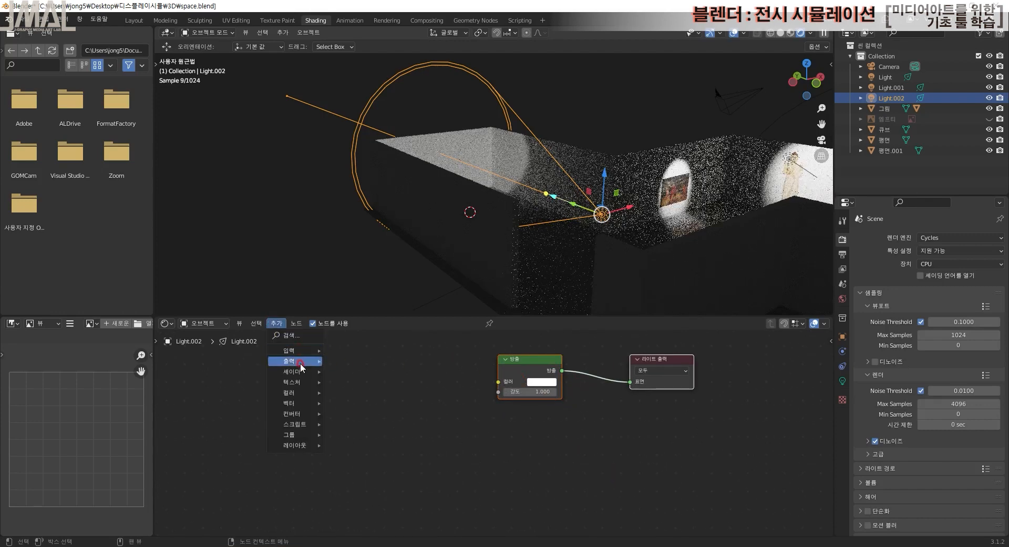
{"action": "mouse_move", "coordinate": [304, 384]}
{"action": "left_click", "coordinate": [371, 434]}
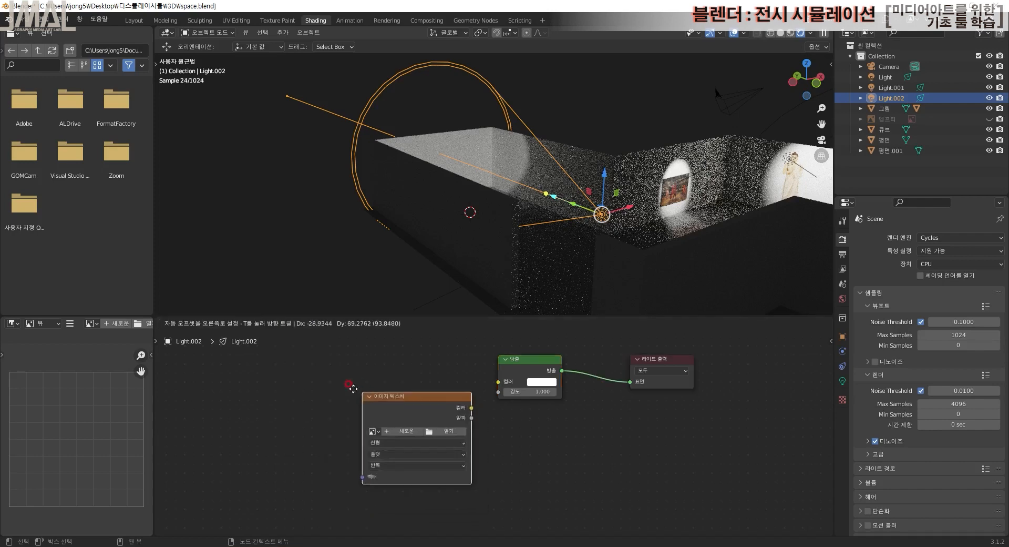
{"action": "left_click", "coordinate": [325, 375]}
{"action": "left_click", "coordinate": [278, 323]}
{"action": "mouse_move", "coordinate": [294, 350]}
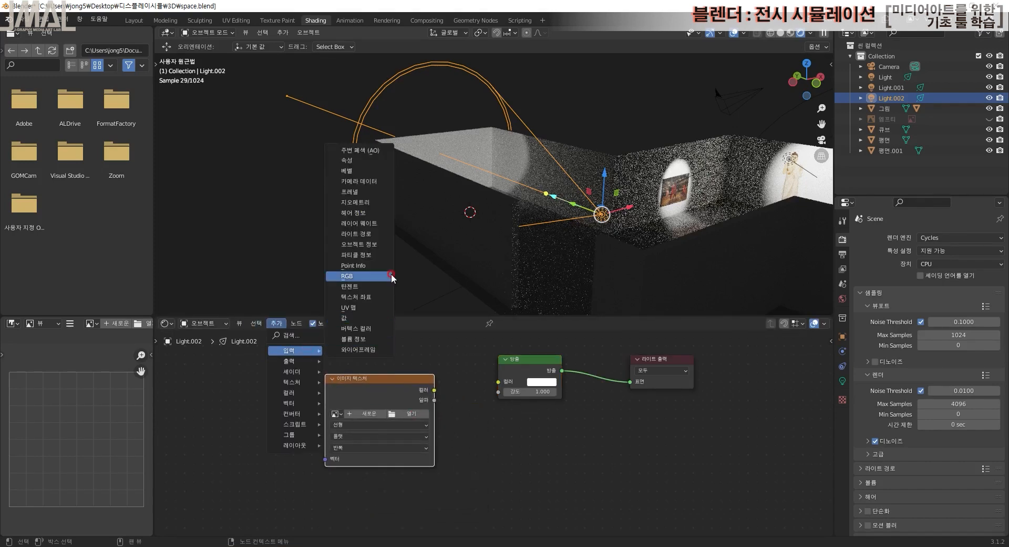
{"action": "left_click", "coordinate": [368, 298]}
{"action": "left_click", "coordinate": [199, 388]}
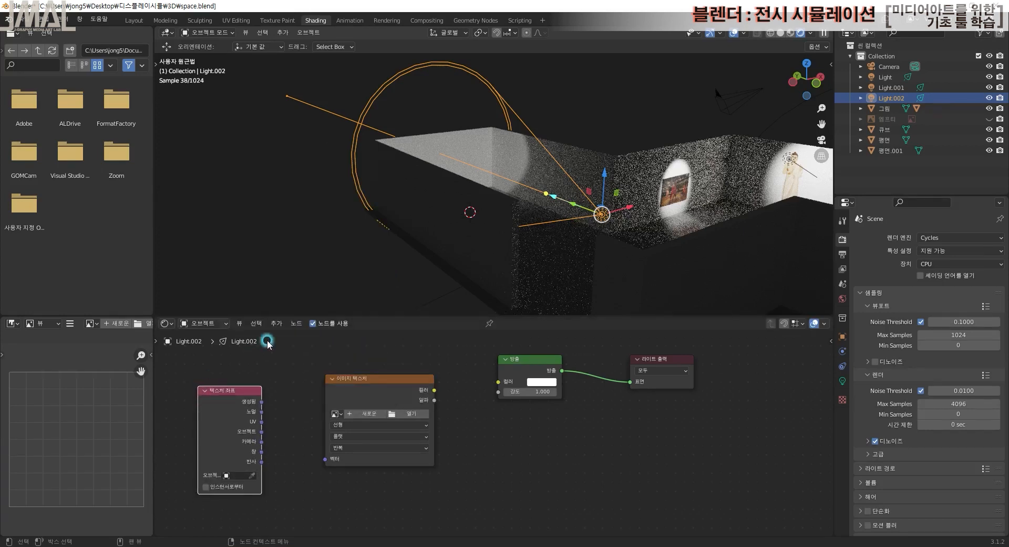
- Add a Mapping node between the Texture Coordinate and Image Texture nodes, shifting the Image Texture node to make room
{"action": "left_click", "coordinate": [276, 323]}
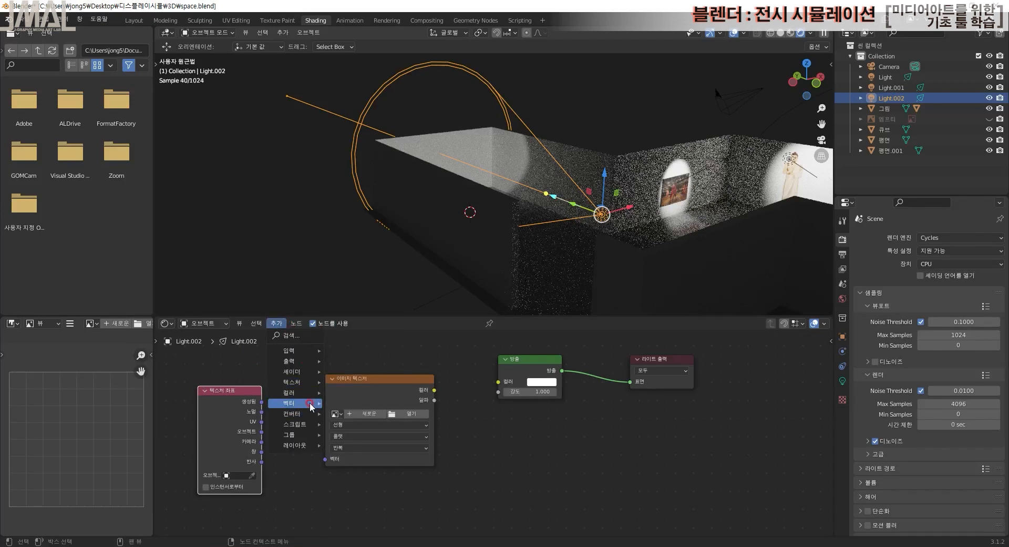
{"action": "mouse_move", "coordinate": [313, 403]}
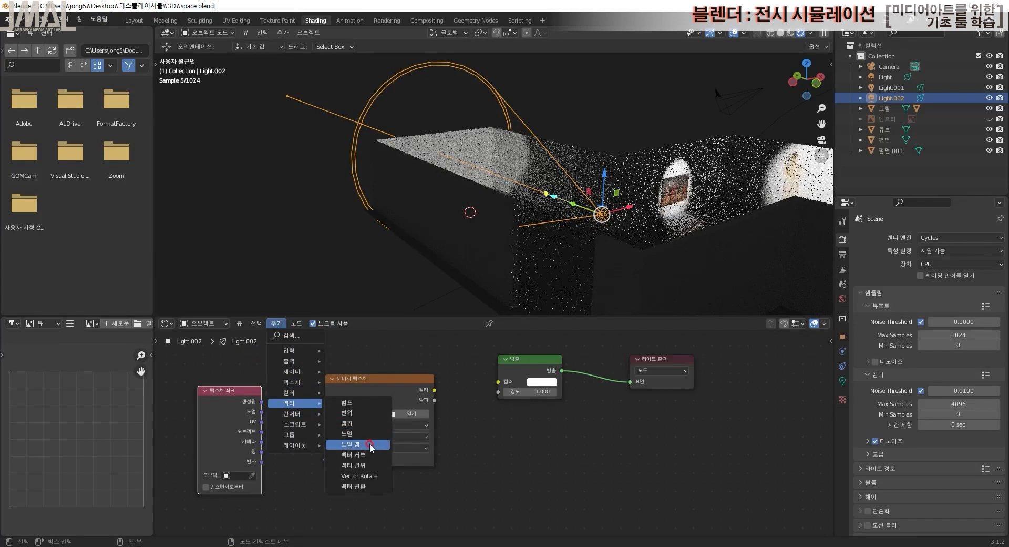
{"action": "left_click", "coordinate": [370, 430]}
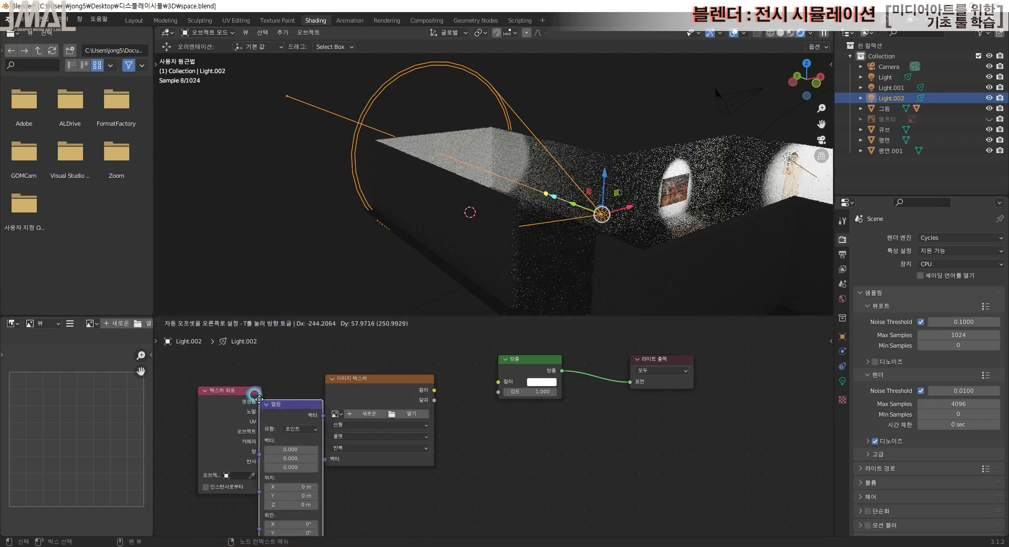
{"action": "left_click", "coordinate": [370, 384]}
{"action": "left_click_drag", "start_coordinate": [371, 383], "coordinate": [399, 371]}
- Link Texture Coordinate Normal to the Mapping vector, Mapping to the Image Texture vector, and Image Texture color to Emission color
{"action": "left_click_drag", "start_coordinate": [463, 378], "coordinate": [498, 381]}
{"action": "left_click_drag", "start_coordinate": [338, 410], "coordinate": [354, 446]}
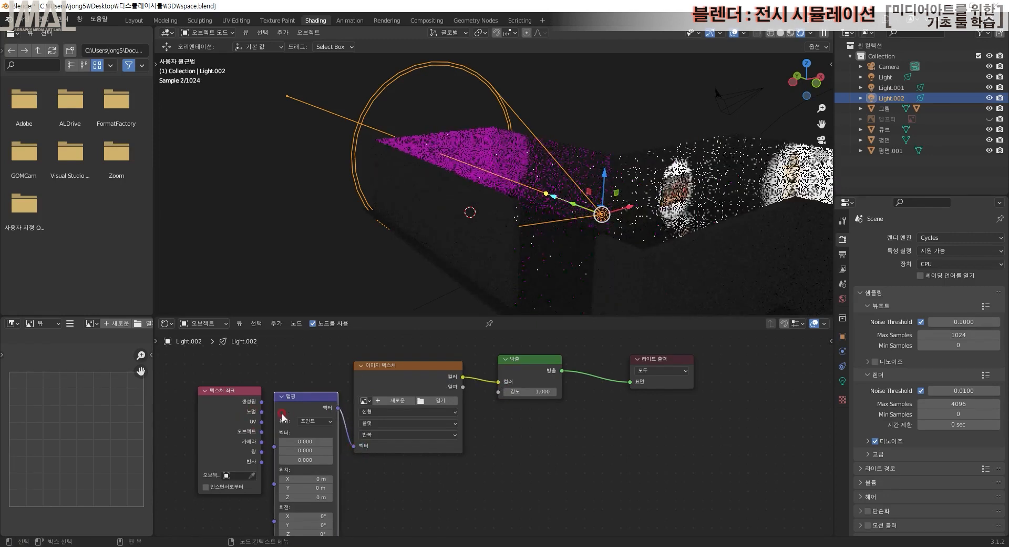
{"action": "left_click_drag", "start_coordinate": [261, 412], "coordinate": [274, 432]}
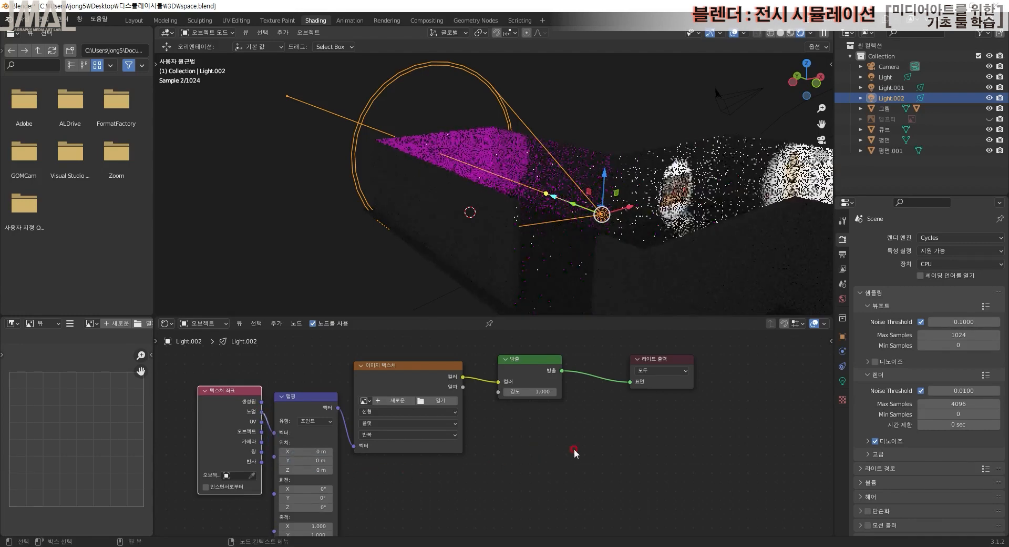
{"action": "middle_click_drag", "start_coordinate": [642, 302], "coordinate": [582, 287]}
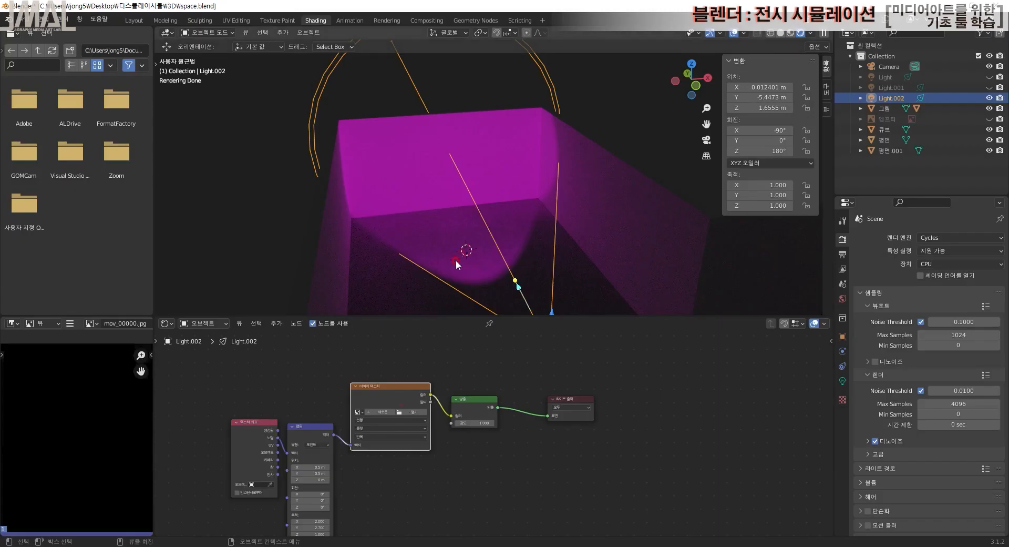
{"action": "scroll", "coordinate": [534, 288], "scroll_direction": "down", "scroll_amount": 2}
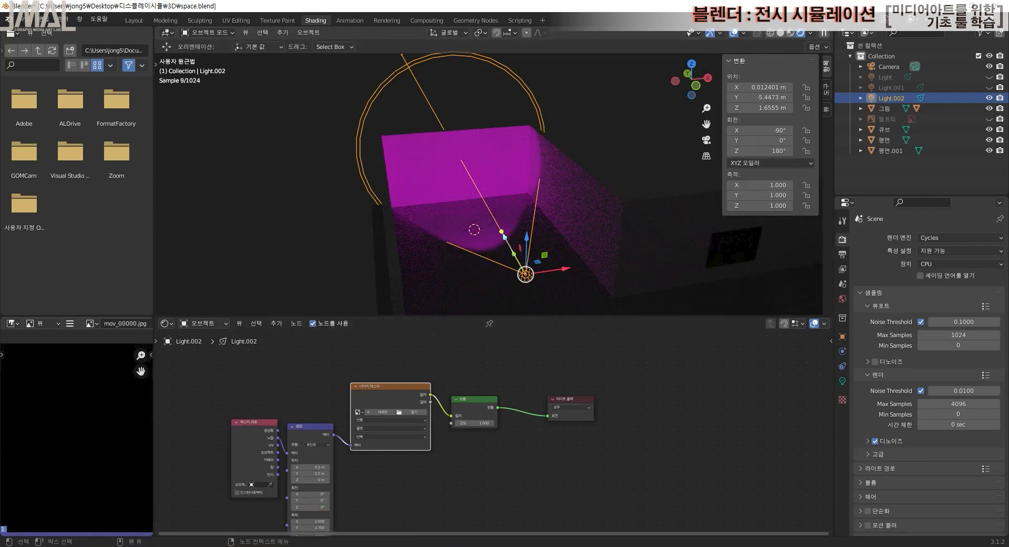
- Switch to After Effects and create a new square composition of 1920 x 1920 px
{"action": "left_click", "coordinate": [426, 546]}
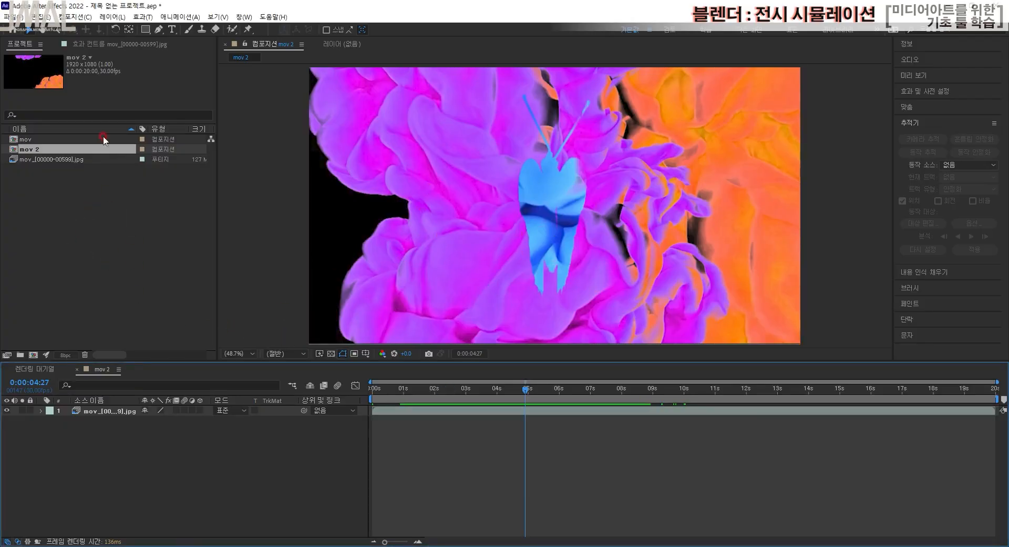
{"action": "left_click", "coordinate": [75, 17]}
{"action": "left_click", "coordinate": [92, 31]}
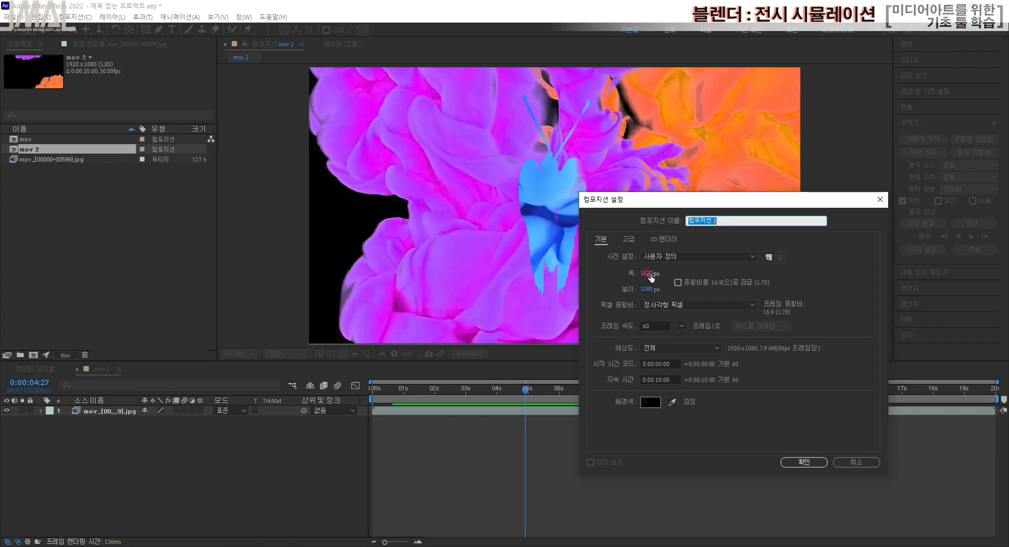
{"action": "left_click", "coordinate": [647, 289]}
{"action": "type", "text": "1"}
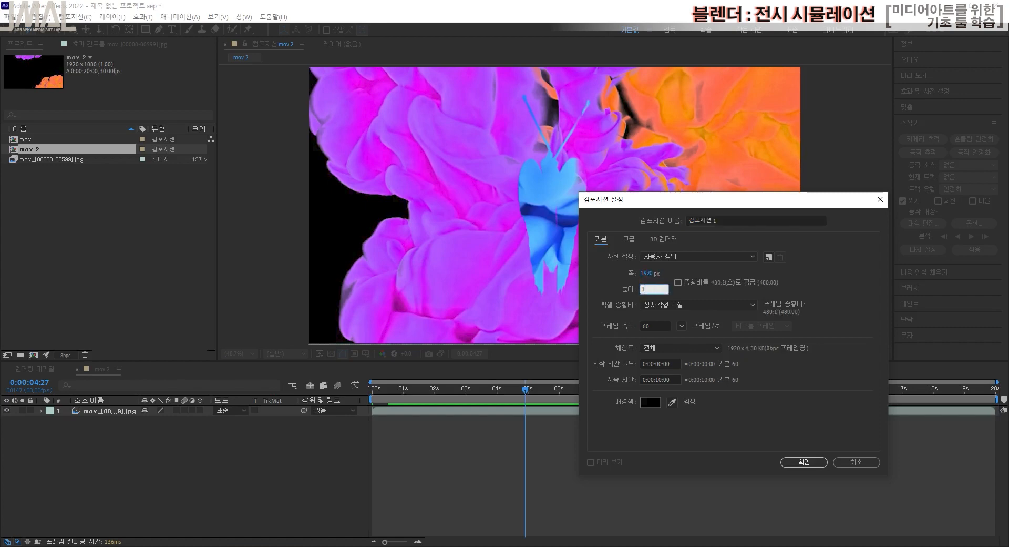
{"action": "type", "text": "920"}
{"action": "key", "text": "Return"}
{"action": "key", "text": "Return"}
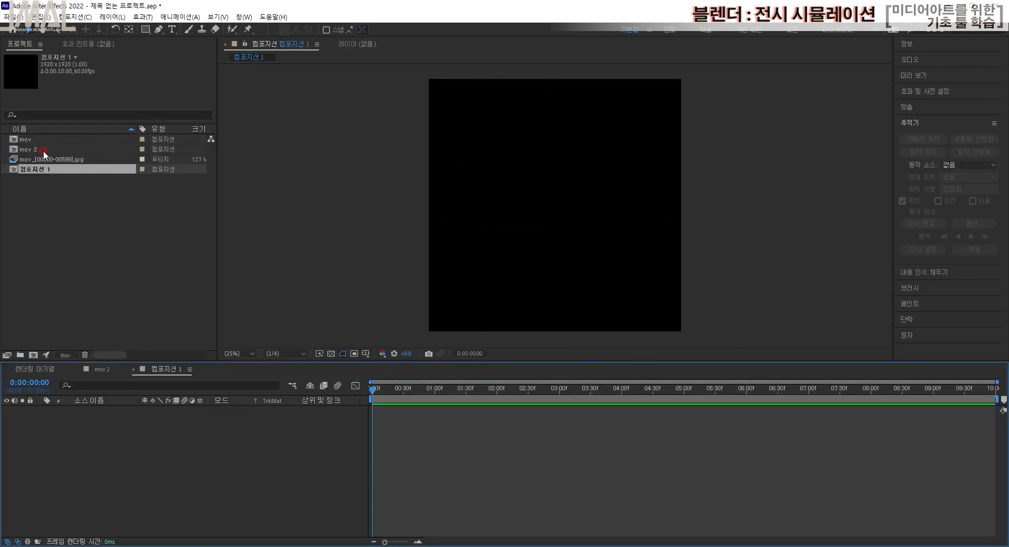
- Place the mov 2 composition as a layer in the square composition and preview its frames up to 0:00:06:14
{"action": "left_click", "coordinate": [25, 148]}
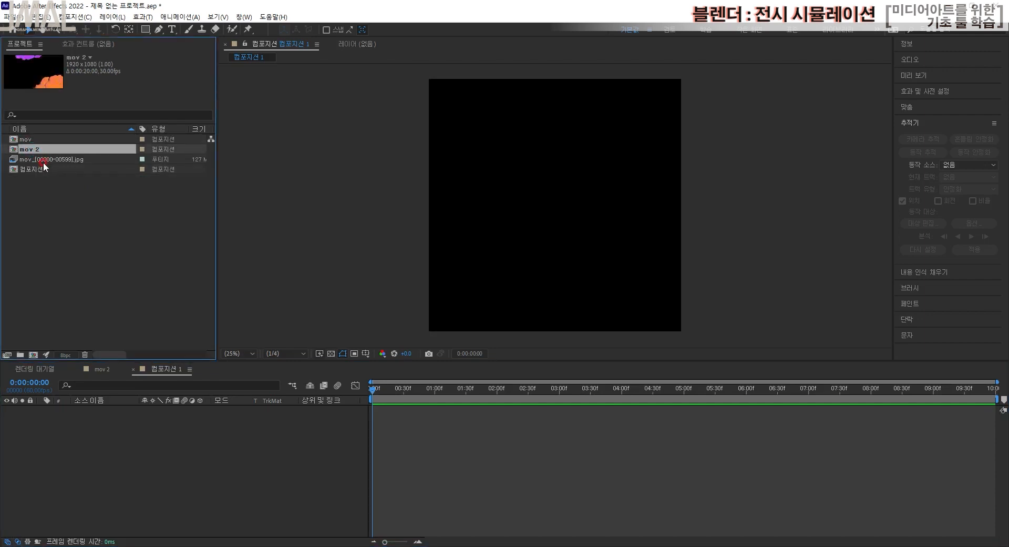
{"action": "left_click_drag", "start_coordinate": [13, 152], "coordinate": [239, 434]}
{"action": "left_click", "coordinate": [478, 389]}
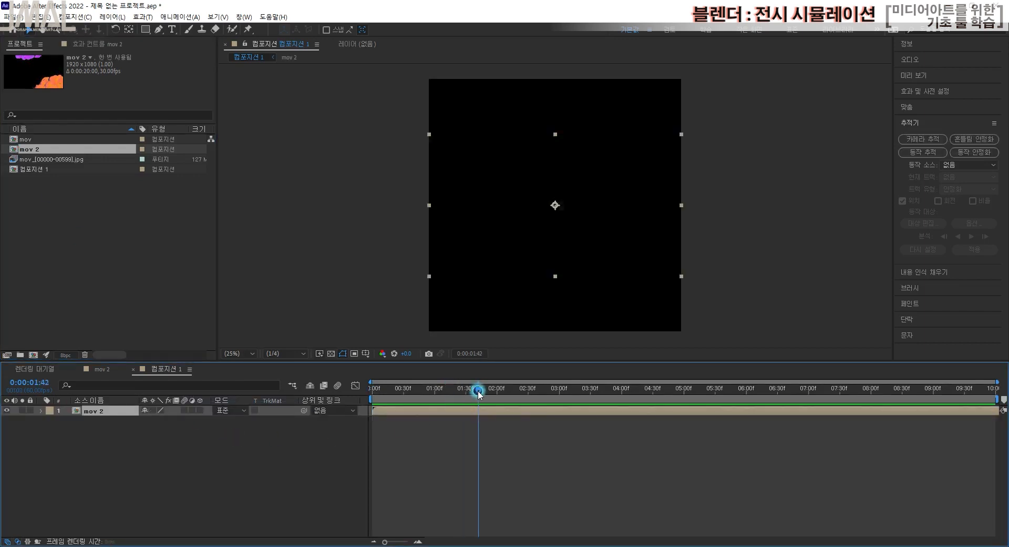
{"action": "left_click", "coordinate": [630, 394]}
{"action": "left_click_drag", "start_coordinate": [630, 393], "coordinate": [572, 392]}
{"action": "left_click", "coordinate": [516, 389]}
{"action": "left_click", "coordinate": [685, 389]}
{"action": "left_click", "coordinate": [761, 393]}
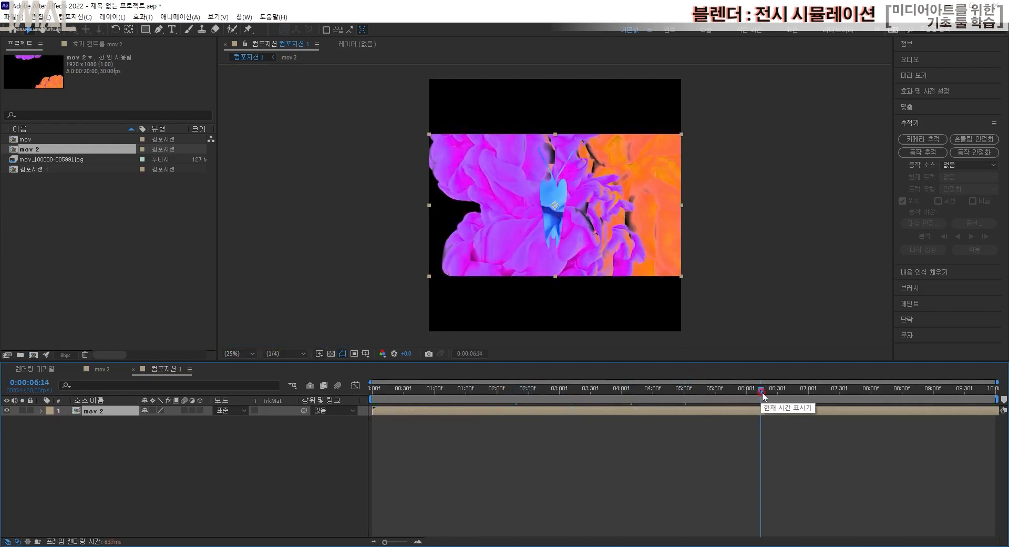
- Add the square composition 컴포지션 1 to the render queue
{"action": "left_click", "coordinate": [690, 476]}
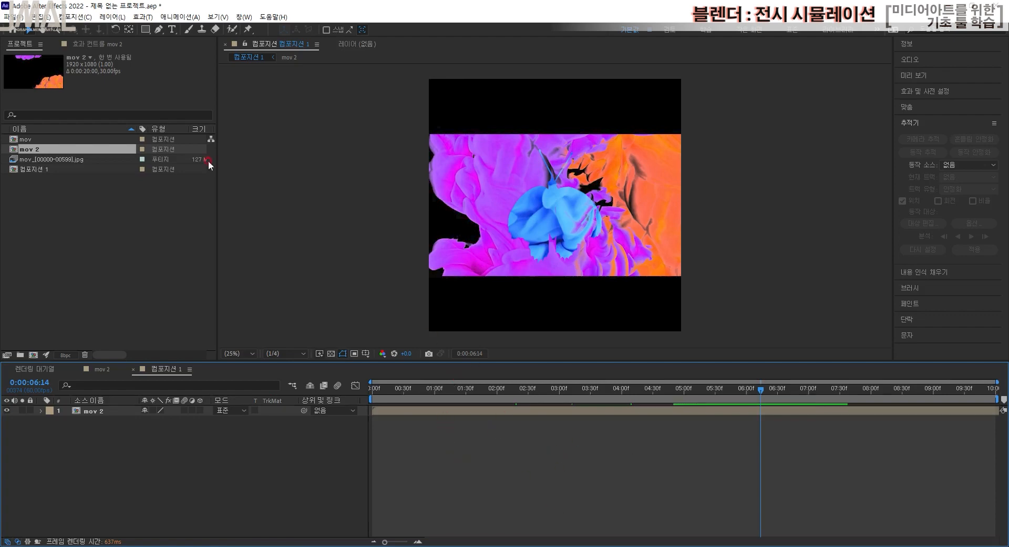
{"action": "left_click", "coordinate": [75, 17]}
{"action": "mouse_move", "coordinate": [116, 17]}
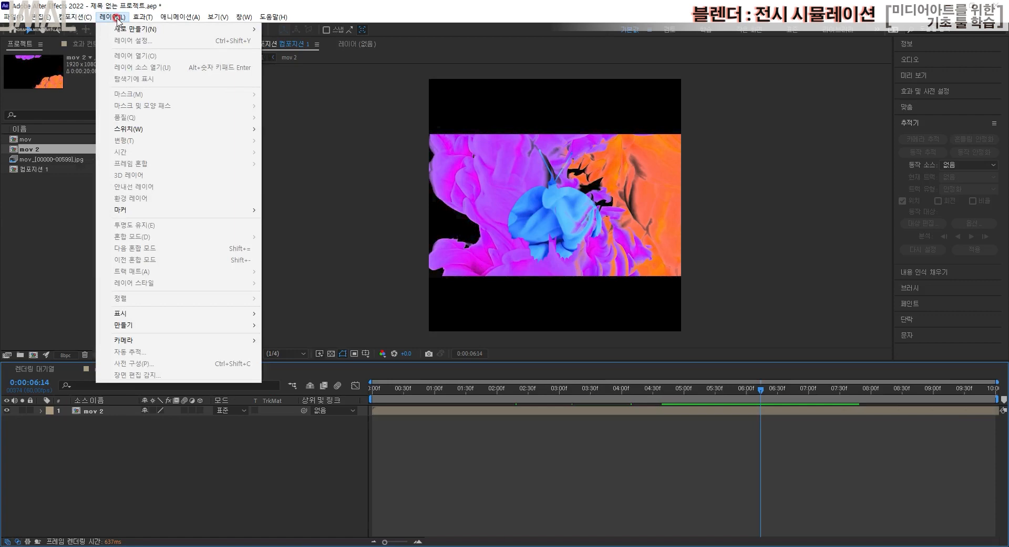
{"action": "mouse_move", "coordinate": [83, 19]}
{"action": "left_click", "coordinate": [110, 105]}
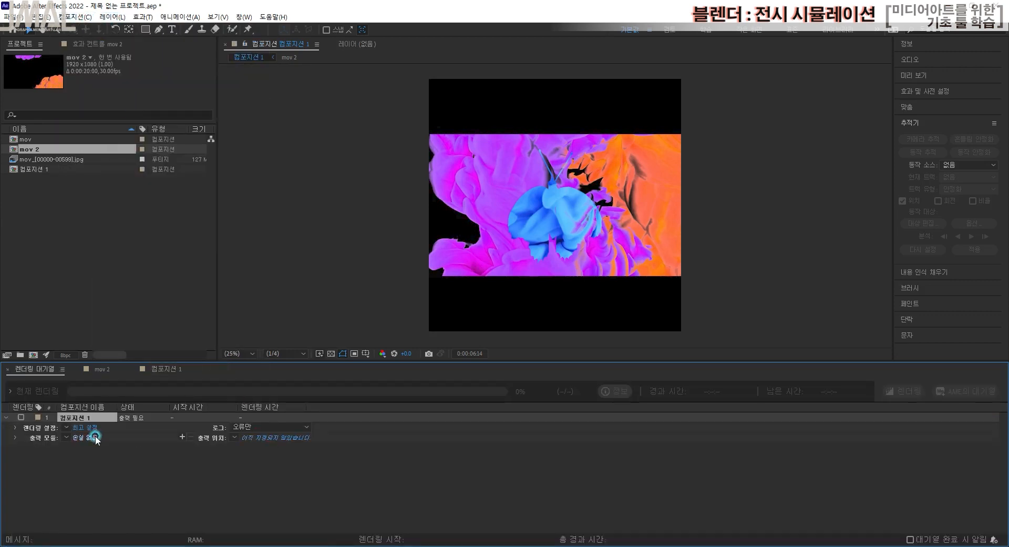
- Set the output module of 컴포지션 1 to a JPEG sequence with the image quality at 최대
{"action": "left_click", "coordinate": [96, 436]}
{"action": "left_click", "coordinate": [487, 147]}
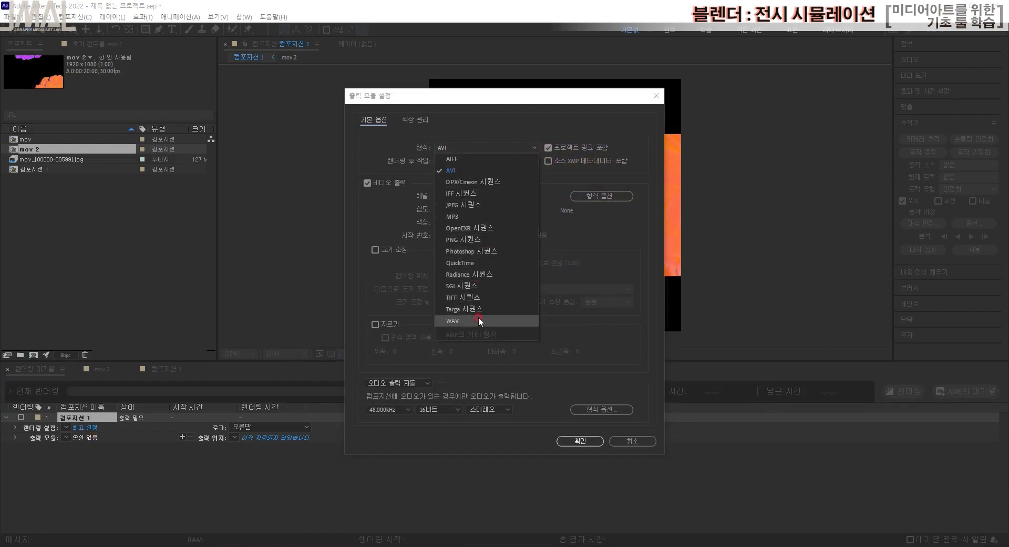
{"action": "left_click", "coordinate": [475, 206]}
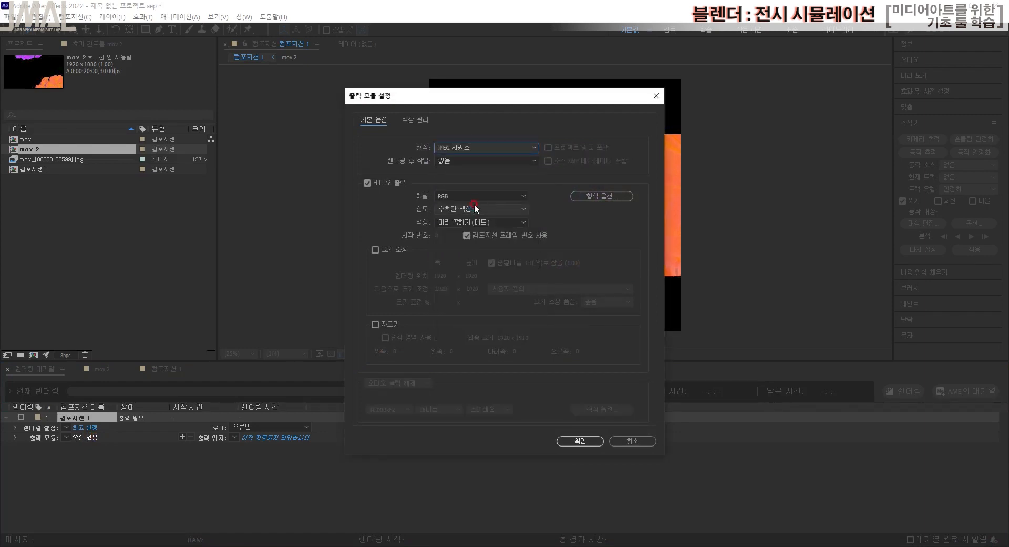
{"action": "left_click", "coordinate": [594, 196]}
{"action": "left_click", "coordinate": [559, 251]}
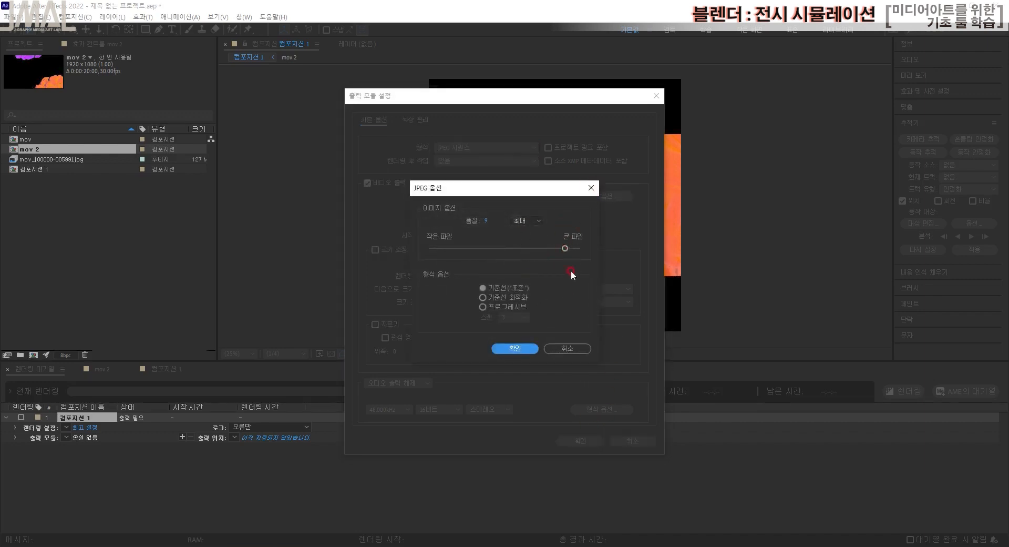
{"action": "left_click", "coordinate": [524, 349]}
{"action": "left_click", "coordinate": [581, 441]}
{"action": "left_click", "coordinate": [341, 453]}
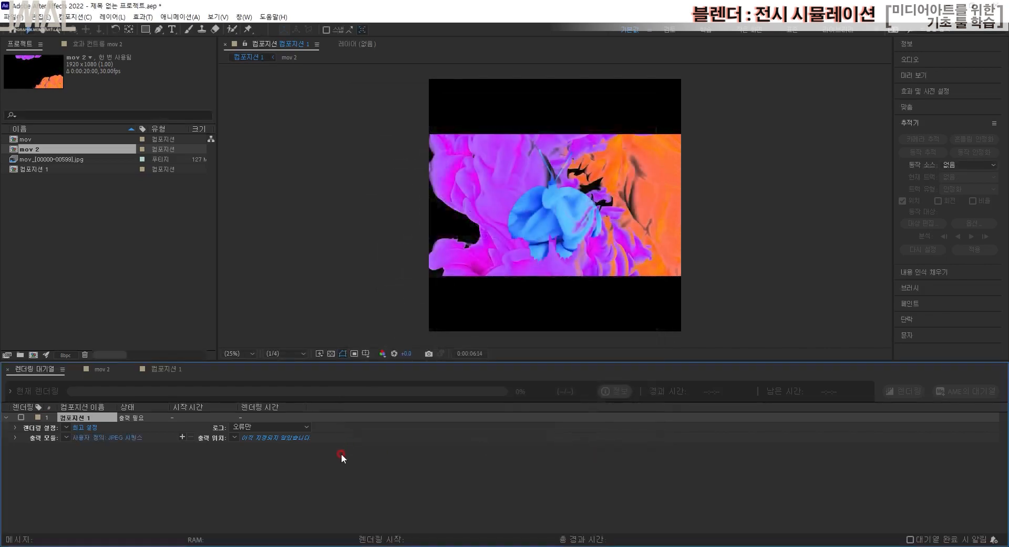
- While choosing the render output location, create a folder named mapMov inside 디스플레이시뮬 > 3D > map
{"action": "left_click", "coordinate": [269, 436]}
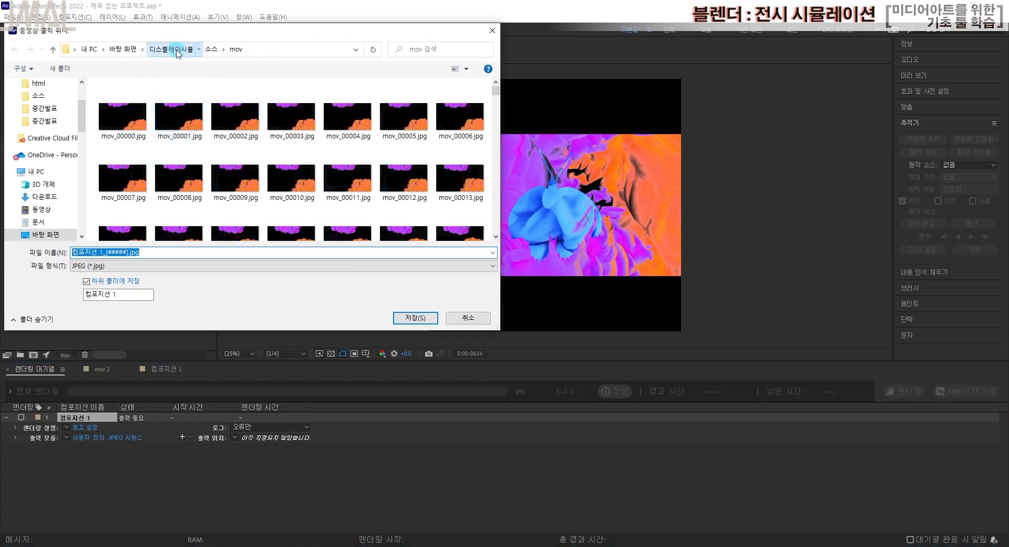
{"action": "left_click", "coordinate": [174, 50]}
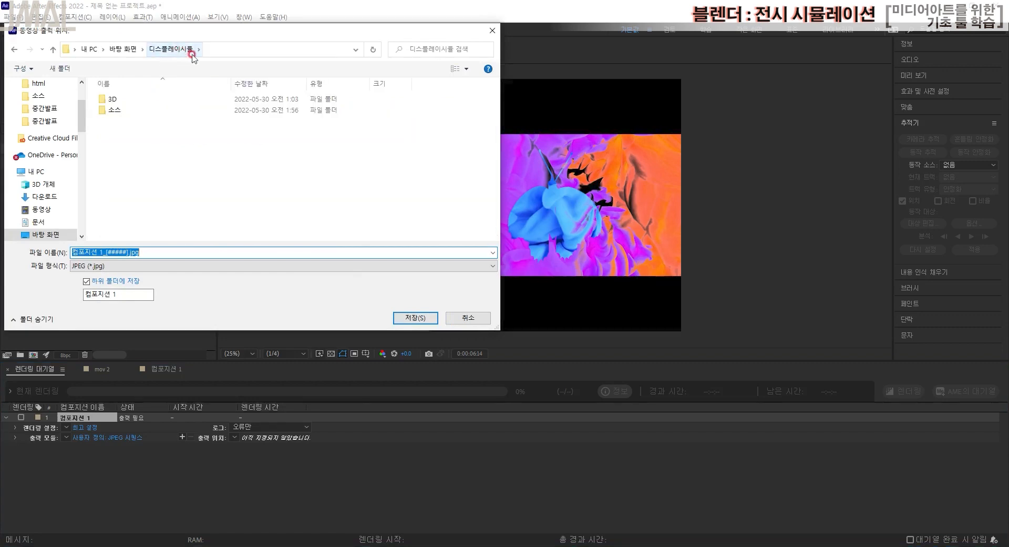
{"action": "double_click", "coordinate": [124, 100]}
{"action": "left_click", "coordinate": [125, 101]}
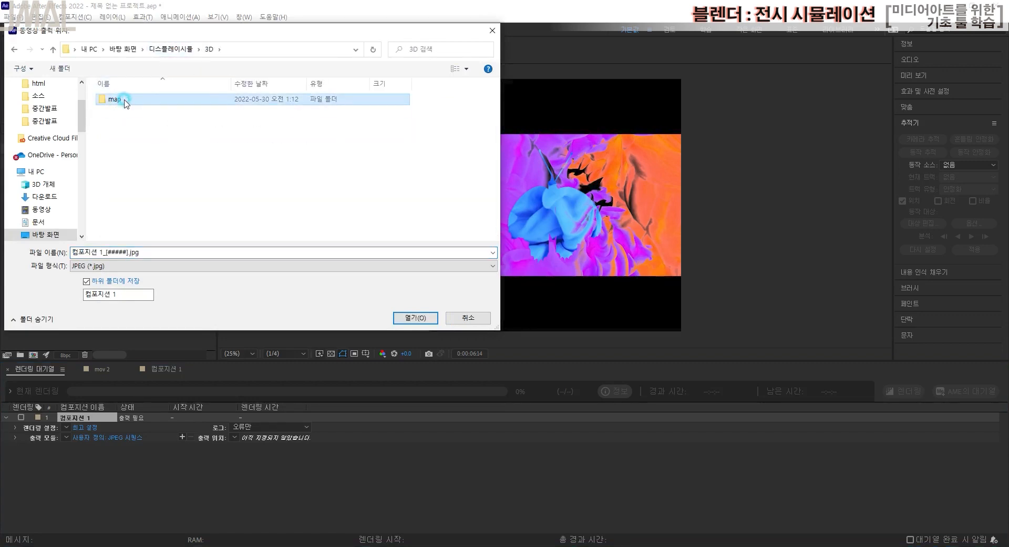
{"action": "double_click", "coordinate": [124, 100]}
{"action": "right_click", "coordinate": [209, 193]}
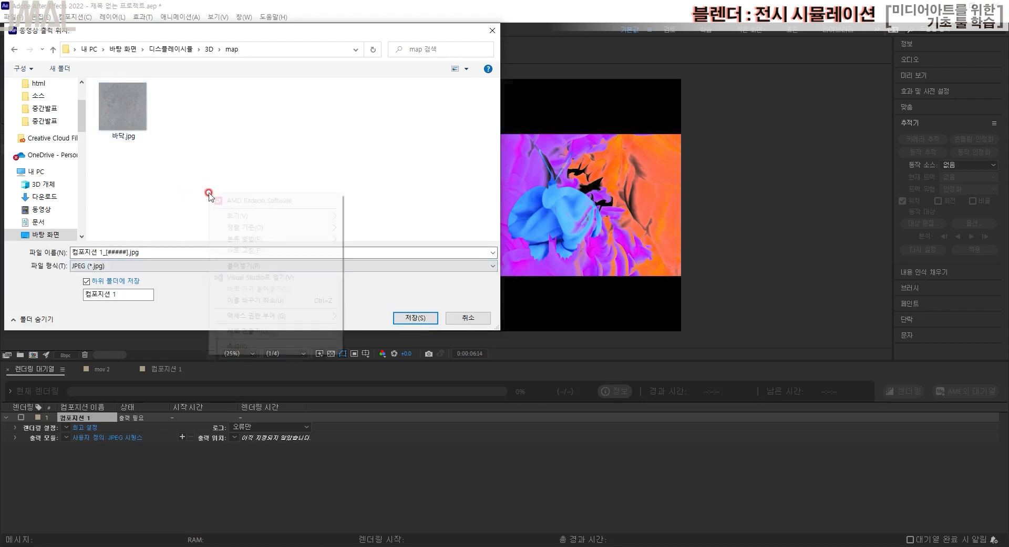
{"action": "mouse_move", "coordinate": [294, 331]}
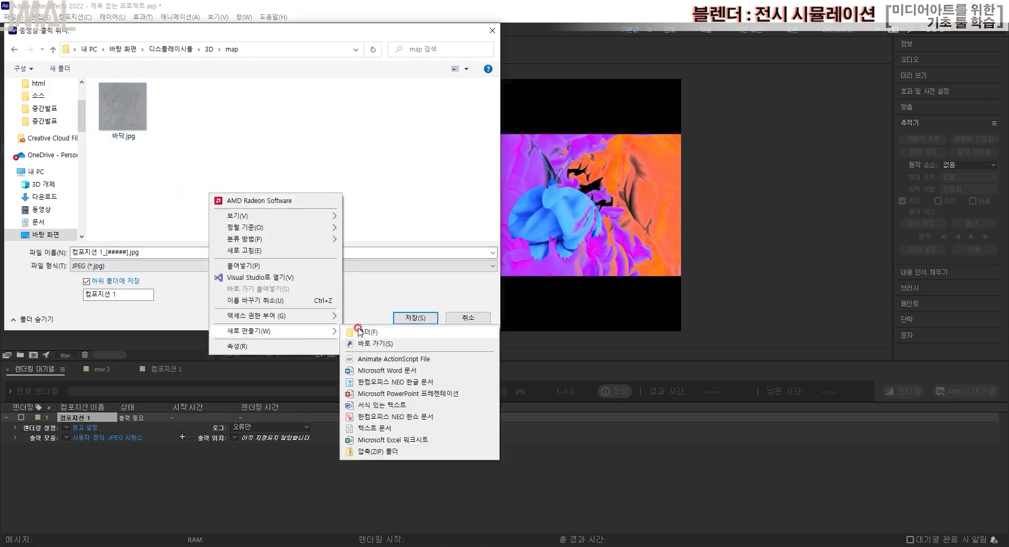
{"action": "left_click", "coordinate": [360, 331]}
{"action": "type", "text": "m"}
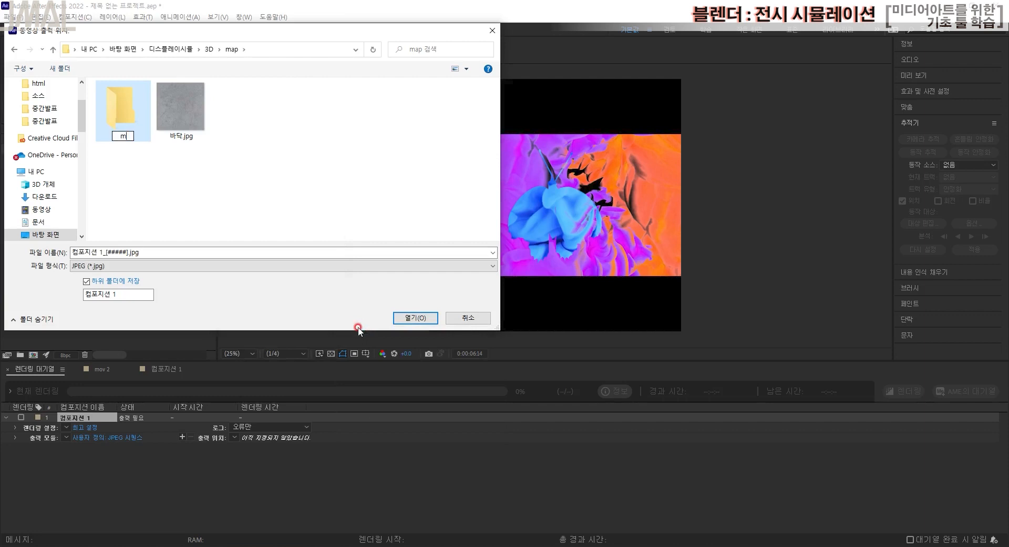
{"action": "type", "text": "apMov"}
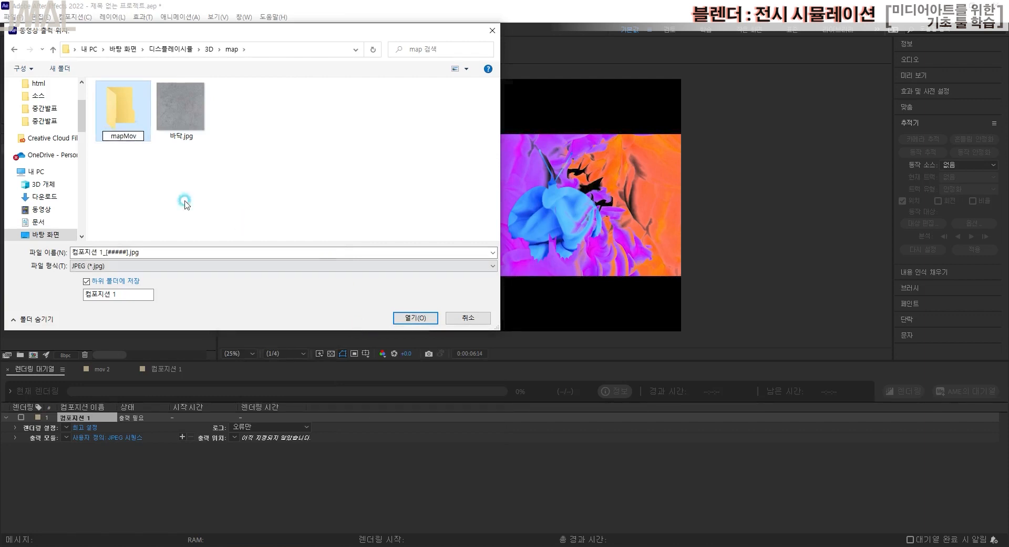
- Set the output to the mapMov folder with file name m and no subfolder, and render the sequence
{"action": "left_click", "coordinate": [125, 110]}
{"action": "double_click", "coordinate": [125, 110]}
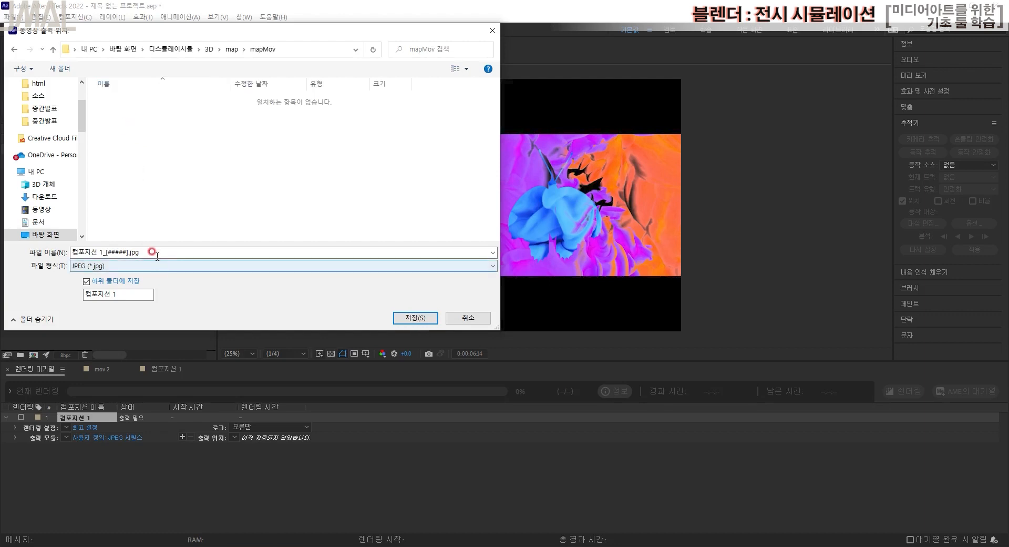
{"action": "left_click", "coordinate": [153, 252]}
{"action": "type", "text": "m"}
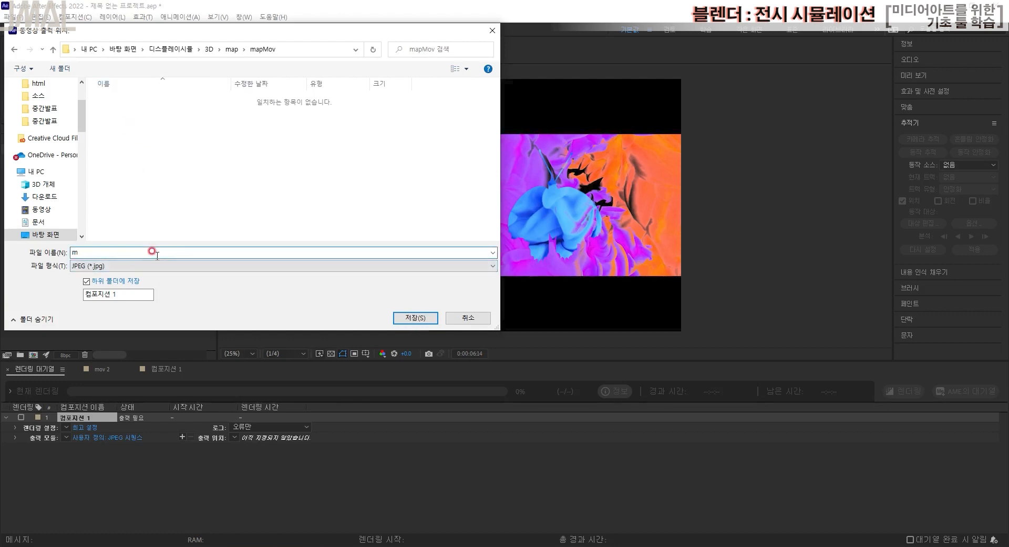
{"action": "left_click", "coordinate": [99, 281]}
{"action": "left_click", "coordinate": [415, 317]}
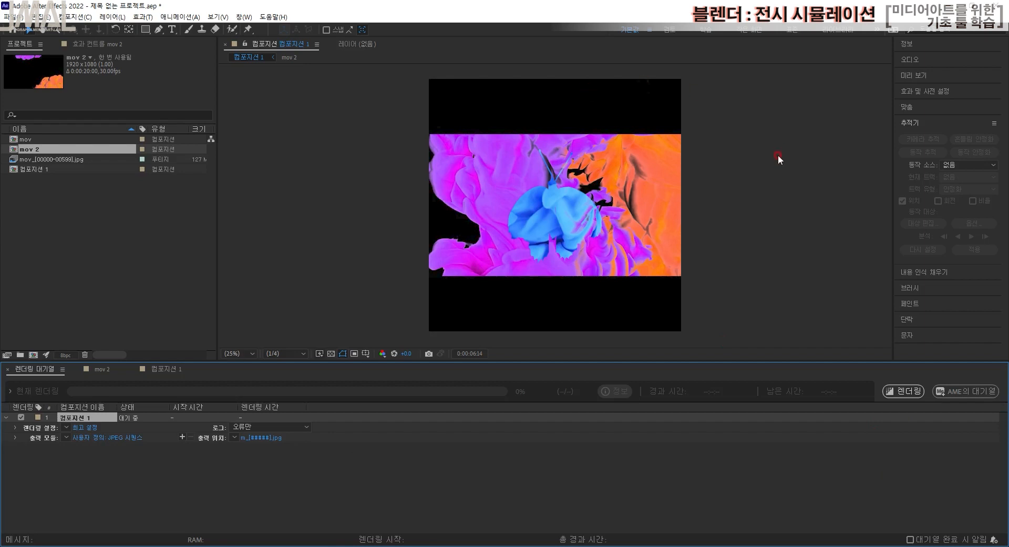
{"action": "left_click", "coordinate": [905, 391]}
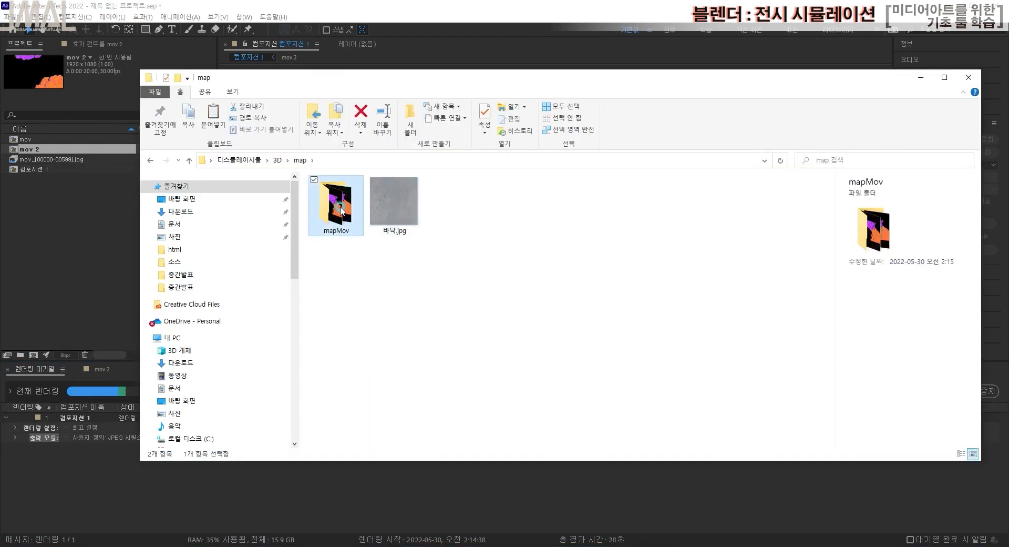
- Open the rendered frame m_00080.jpg from the mapMov folder as a new document in Photoshop
{"action": "double_click", "coordinate": [340, 210]}
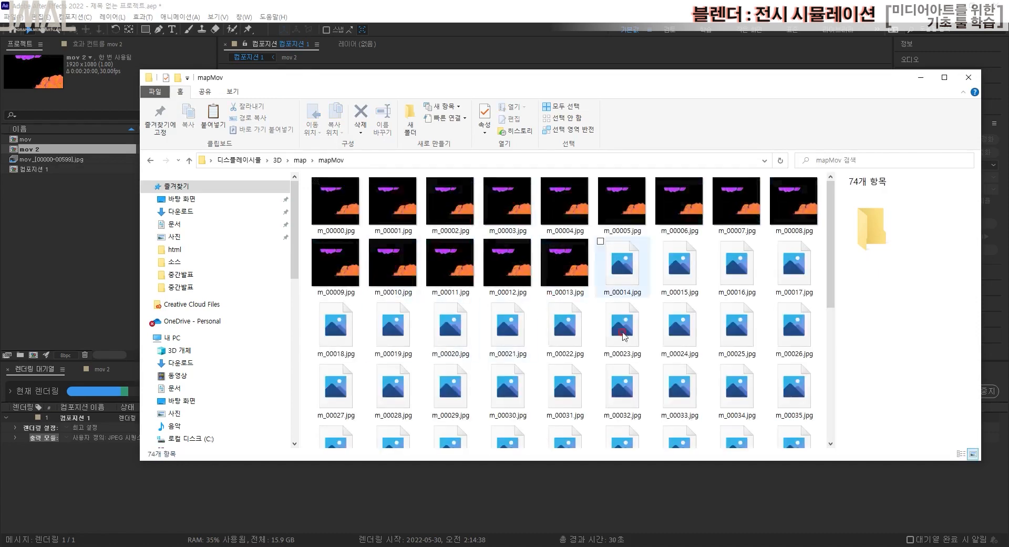
{"action": "scroll", "coordinate": [736, 368], "scroll_direction": "down", "scroll_amount": 5}
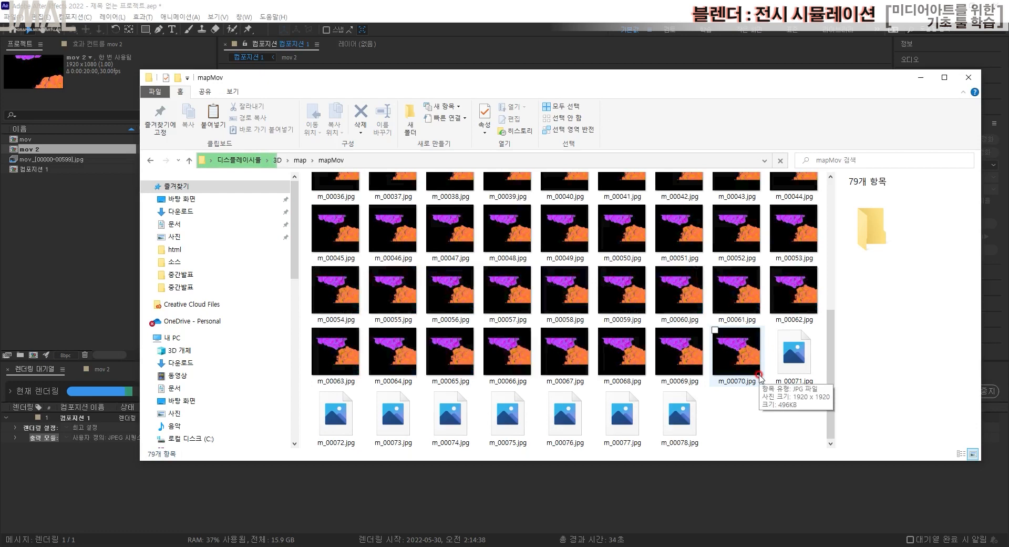
{"action": "scroll", "coordinate": [759, 374], "scroll_direction": "down", "scroll_amount": 1}
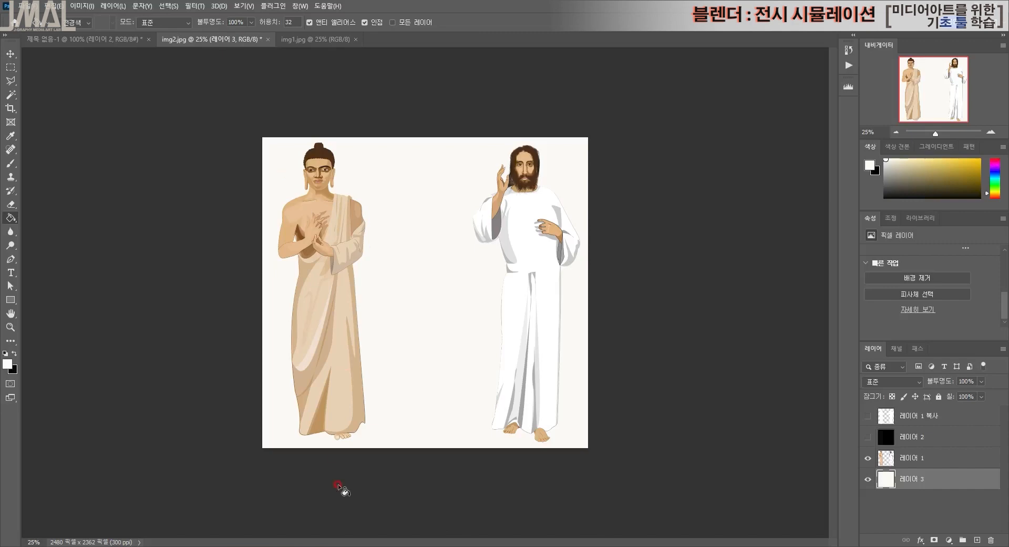
{"action": "left_click", "coordinate": [412, 502]}
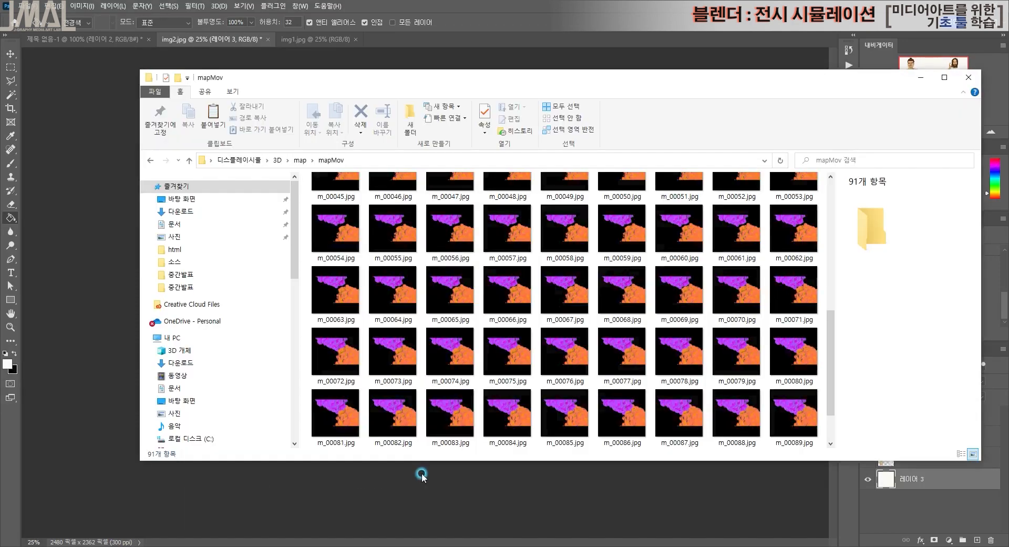
{"action": "left_click", "coordinate": [804, 374]}
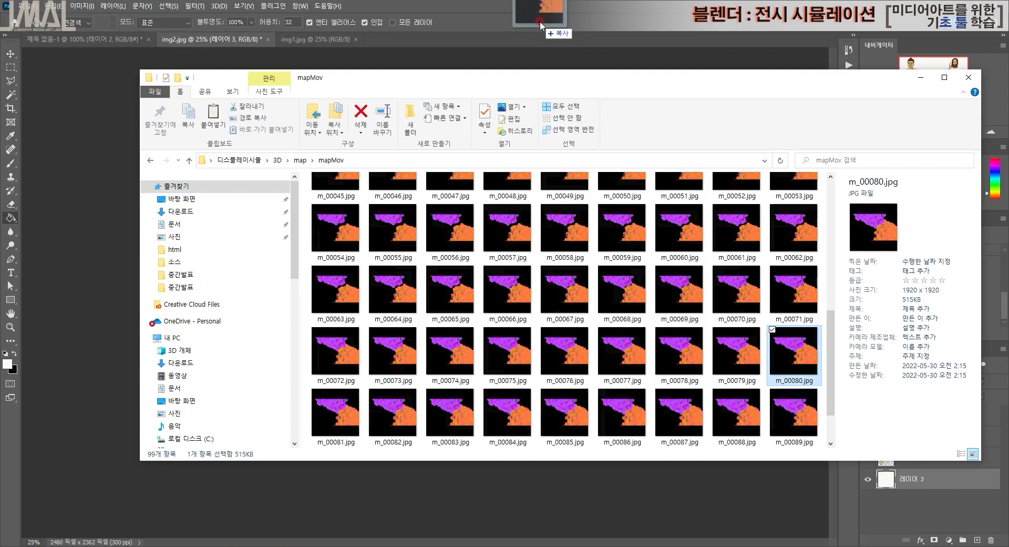
{"action": "left_click_drag", "start_coordinate": [540, 21], "coordinate": [540, 21]}
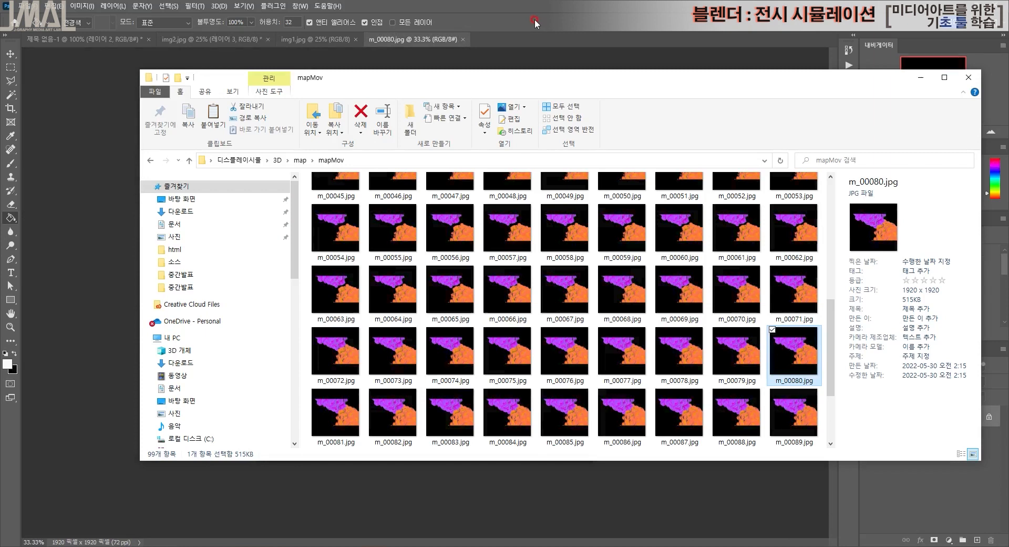
{"action": "left_click", "coordinate": [532, 21]}
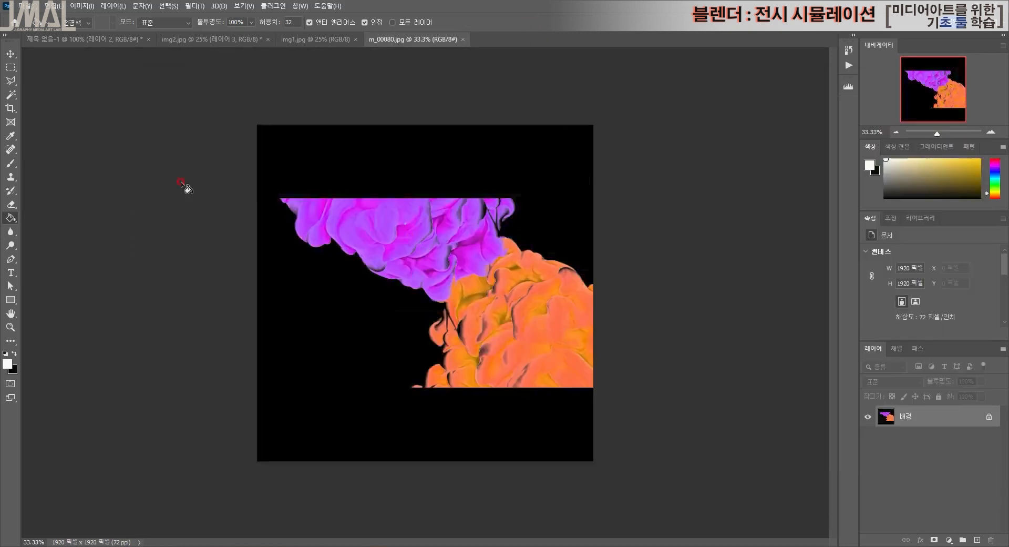
- Draw an unfilled rectangle with a red stroke, about 1923 x 1092 px, around the video area between the black bands
{"action": "left_click", "coordinate": [11, 68]}
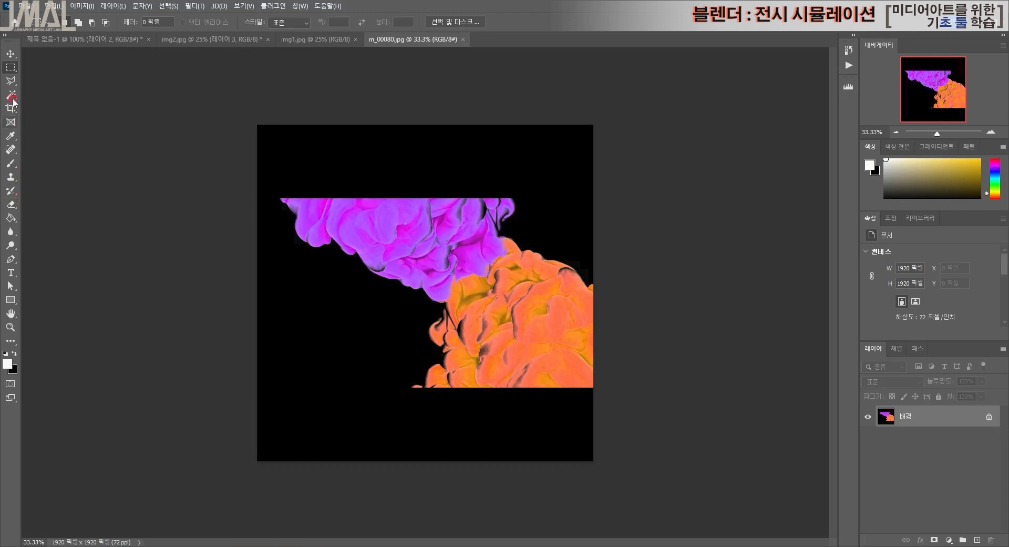
{"action": "left_click", "coordinate": [11, 299]}
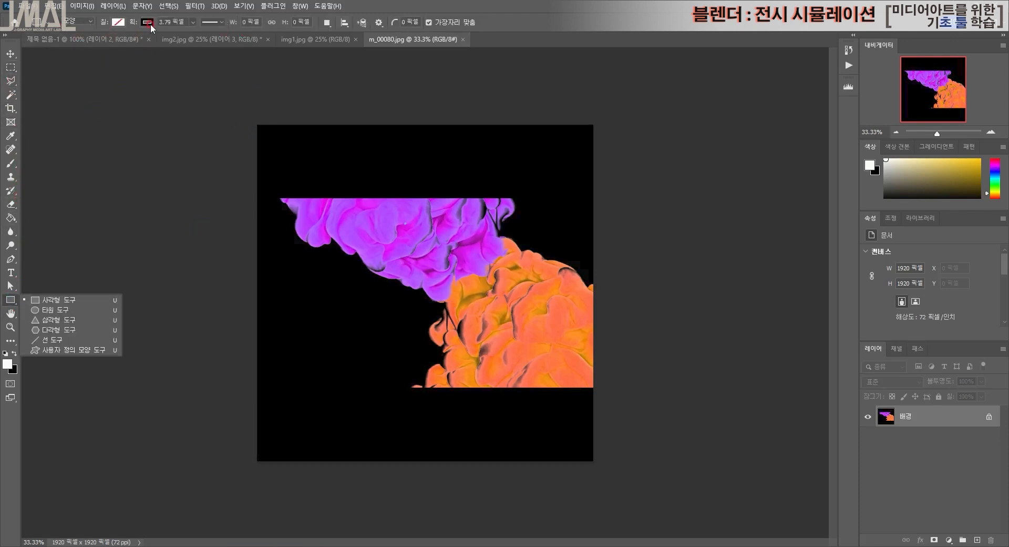
{"action": "left_click", "coordinate": [149, 23]}
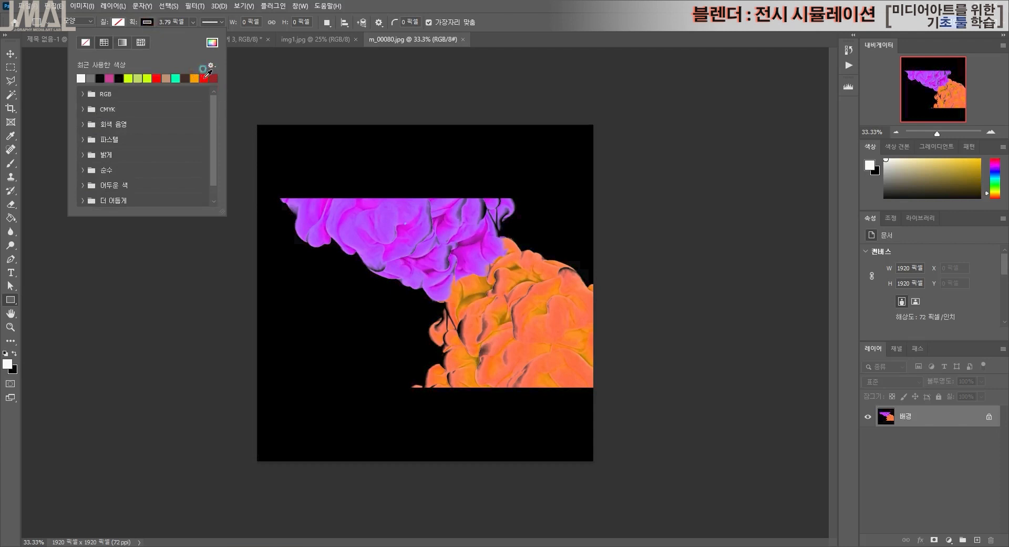
{"action": "left_click", "coordinate": [205, 77]}
{"action": "mouse_move", "coordinate": [256, 196]}
{"action": "left_mouse_down"}
{"action": "mouse_move", "coordinate": [491, 317]}
{"action": "mouse_move", "coordinate": [594, 388]}
{"action": "left_mouse_up"}
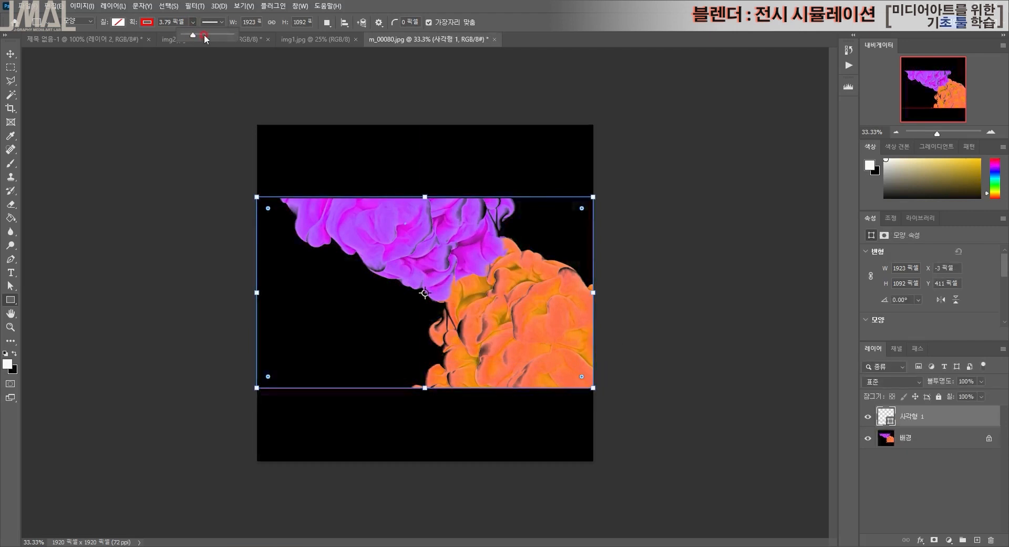
- Thicken the red outline and resize the rectangle to about 1904 x 1068 px so it fits inside the canvas edges
{"action": "left_click", "coordinate": [10, 53]}
{"action": "left_click_drag", "start_coordinate": [427, 195], "coordinate": [428, 194]}
{"action": "left_click_drag", "start_coordinate": [425, 389], "coordinate": [426, 387]}
{"action": "left_click", "coordinate": [667, 347]}
{"action": "key", "text": "ctrl+t"}
{"action": "left_click_drag", "start_coordinate": [594, 293], "coordinate": [593, 293]}
{"action": "left_click_drag", "start_coordinate": [257, 293], "coordinate": [259, 293]}
{"action": "key", "text": "Return"}
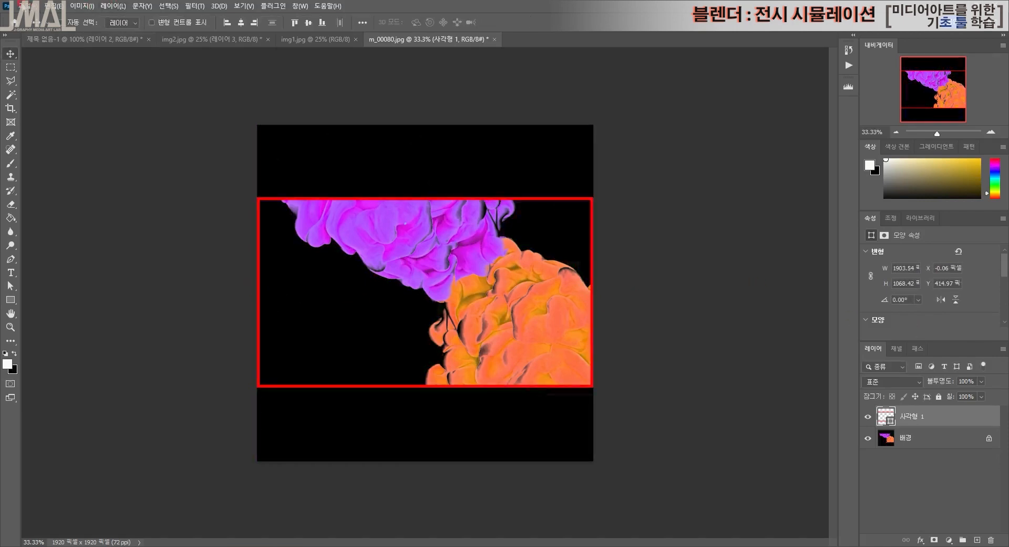
- Save a JPEG copy of the framed image as guide in the map folder at quality 12
{"action": "left_click", "coordinate": [24, 6]}
{"action": "left_click", "coordinate": [101, 140]}
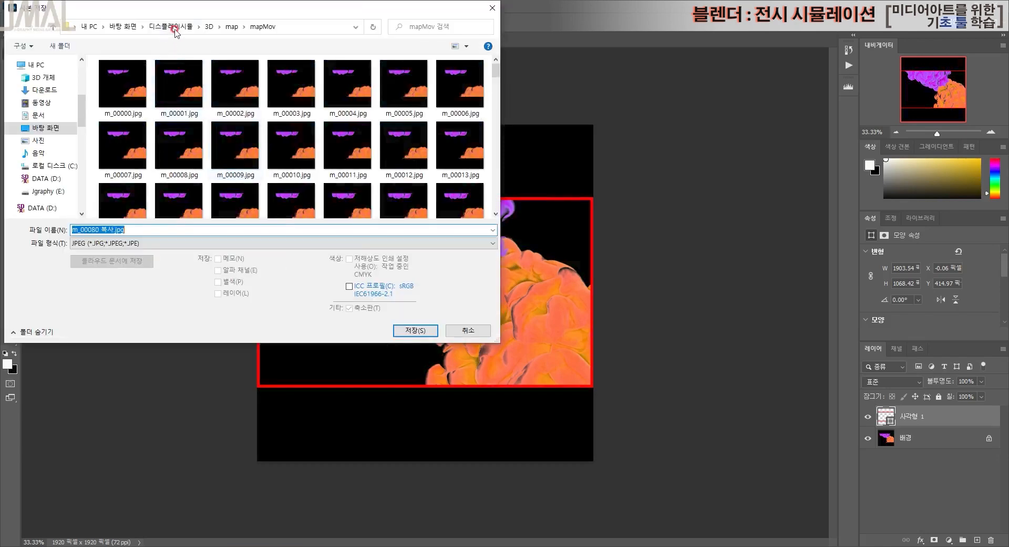
{"action": "left_click", "coordinate": [227, 29]}
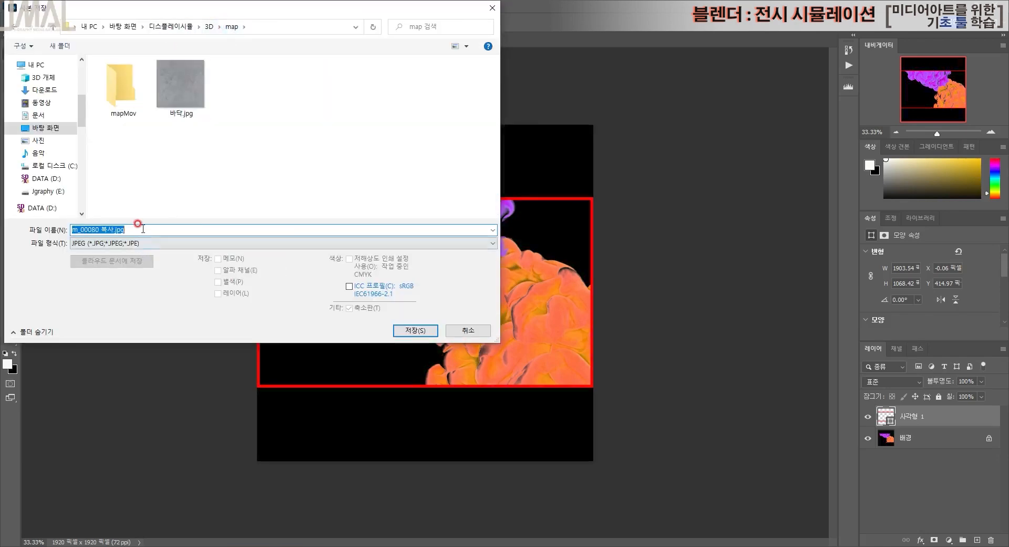
{"action": "type", "text": "guide"}
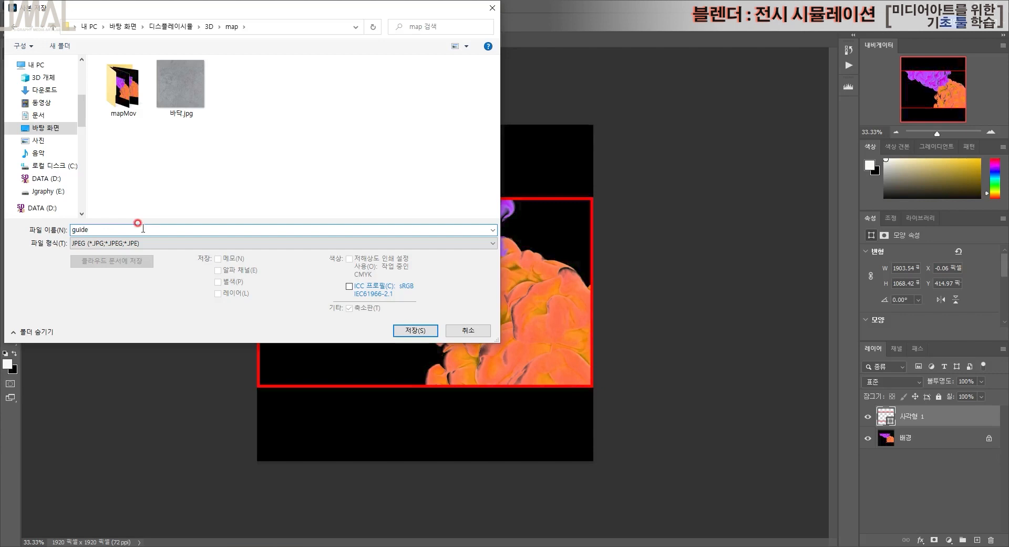
{"action": "key", "text": "Return"}
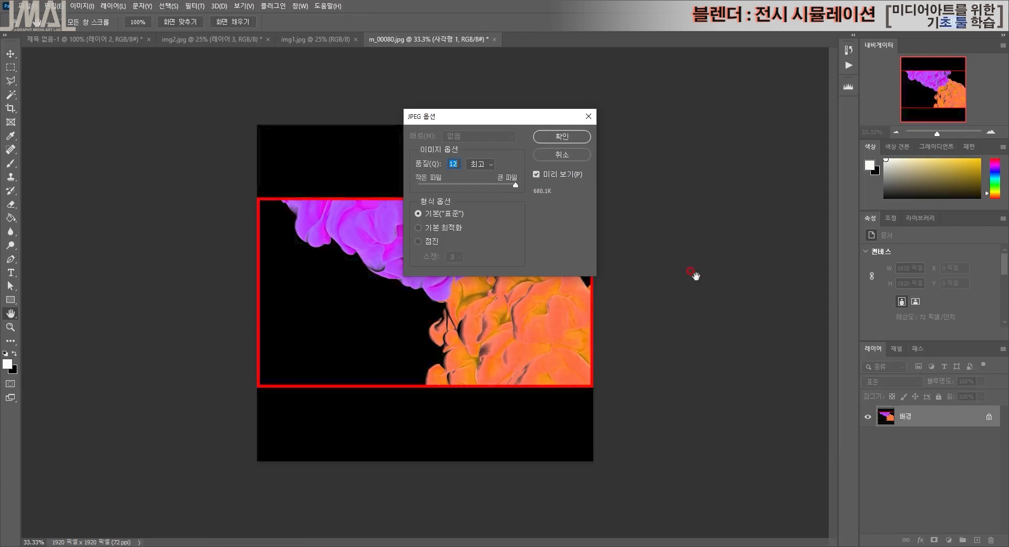
{"action": "left_click", "coordinate": [556, 137]}
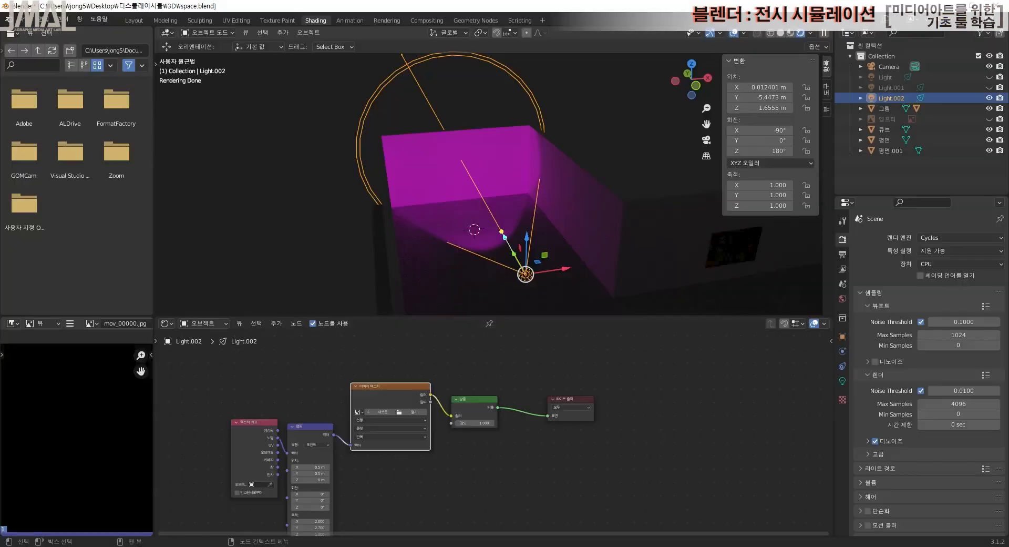
- Switch to Blender and load guide.jpg from the map folder into the Image Texture node of Light.002
{"action": "left_click", "coordinate": [420, 409]}
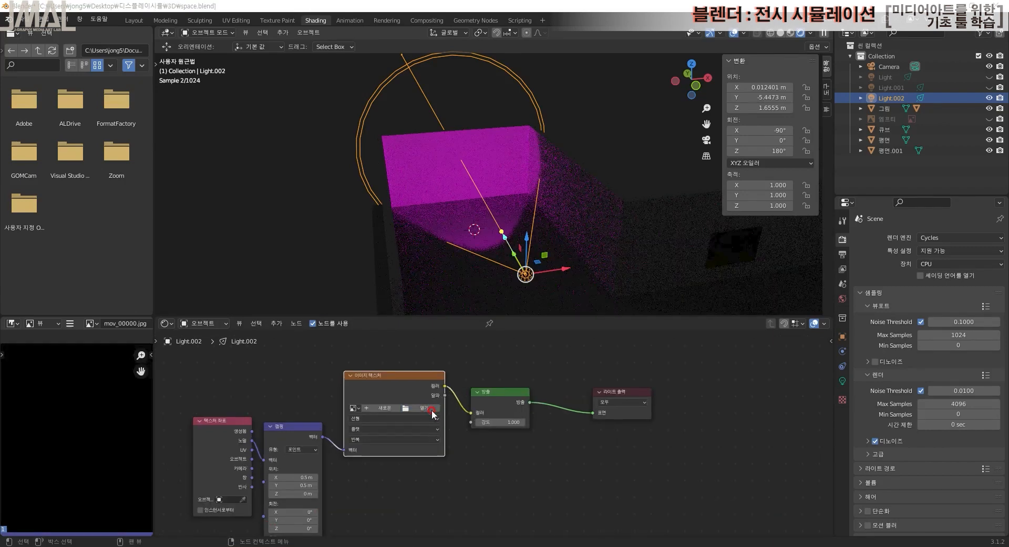
{"action": "double_click", "coordinate": [370, 157]}
{"action": "left_click", "coordinate": [453, 165]}
{"action": "left_click", "coordinate": [710, 468]}
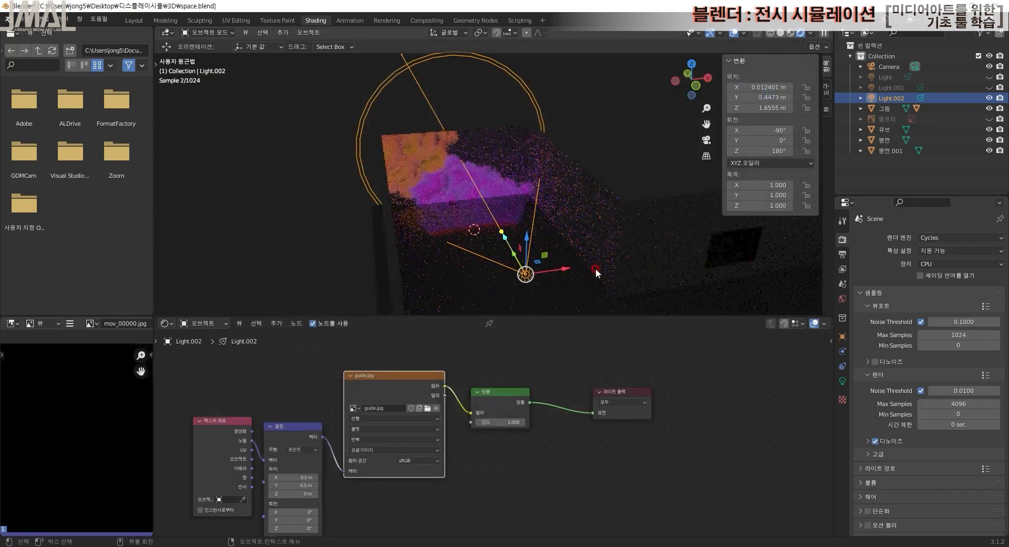
{"action": "middle_click_drag", "start_coordinate": [597, 252], "coordinate": [561, 245]}
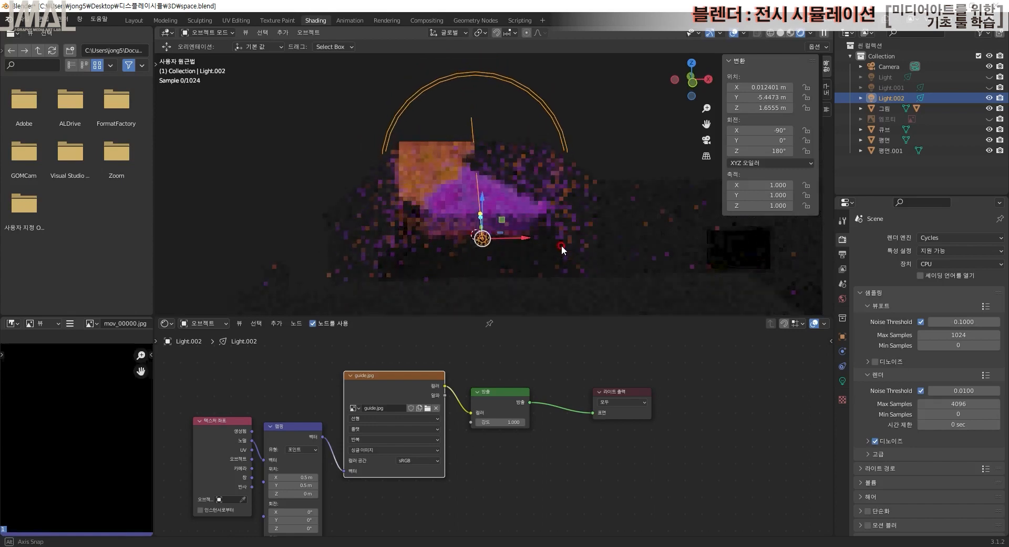
- Set the guide.jpg Image Texture node's extension mode from repeat to Clip
{"action": "scroll", "coordinate": [542, 229], "scroll_direction": "up", "scroll_amount": 2}
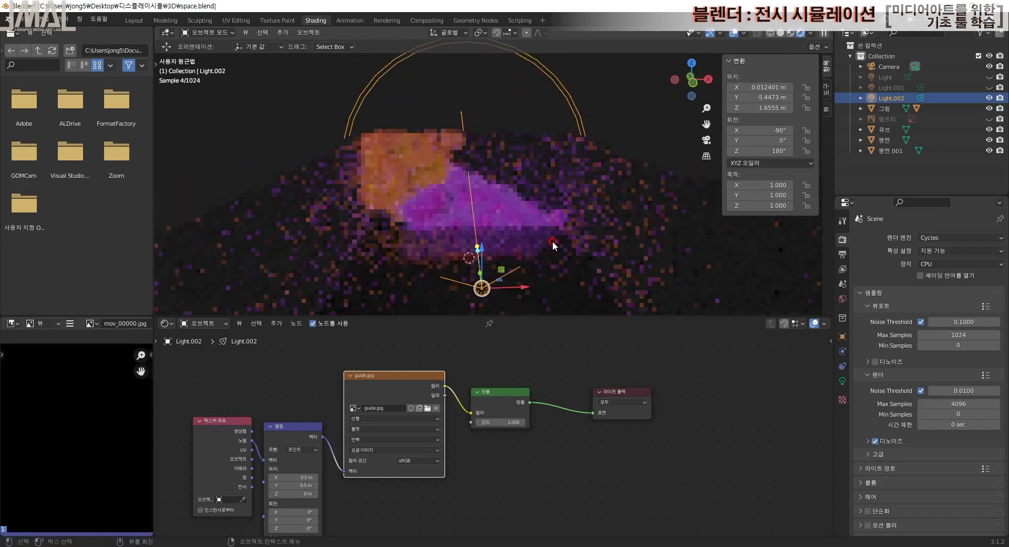
{"action": "left_click", "coordinate": [399, 442]}
{"action": "left_click", "coordinate": [401, 471]}
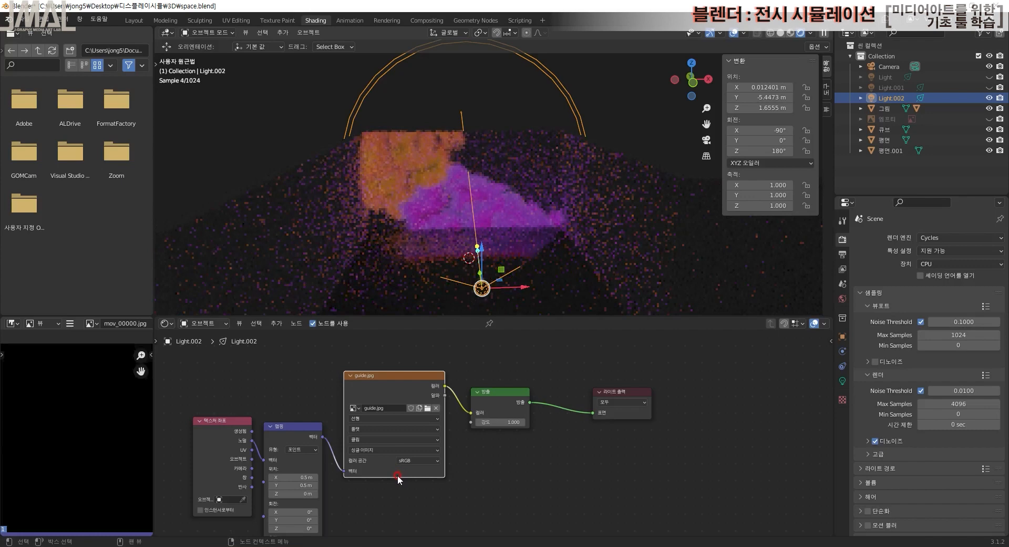
{"action": "left_click", "coordinate": [424, 442]}
{"action": "left_click", "coordinate": [425, 443]}
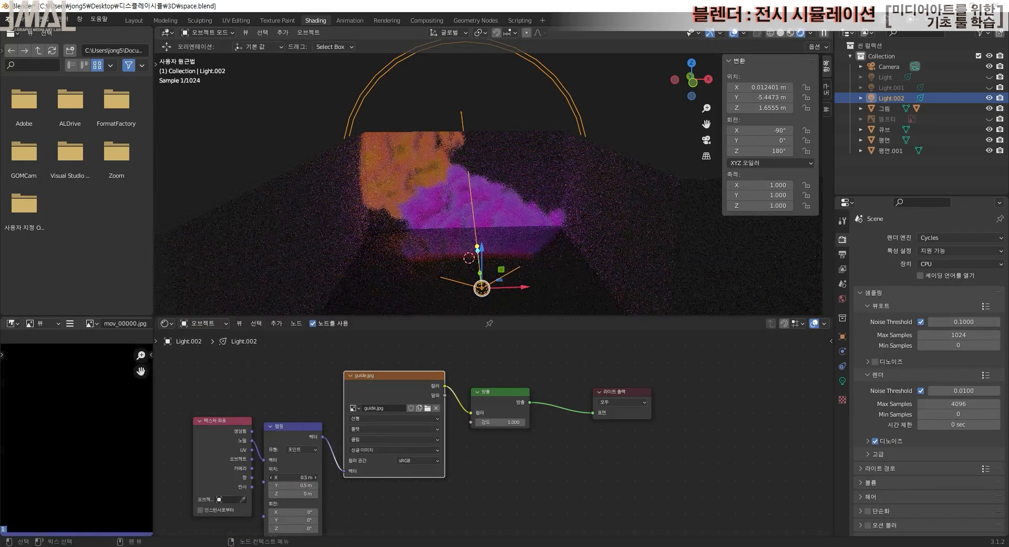
- Try a Mapping node location of 0 m on both X and Y for Light.002
{"action": "key", "text": "Return"}
{"action": "left_click", "coordinate": [304, 484]}
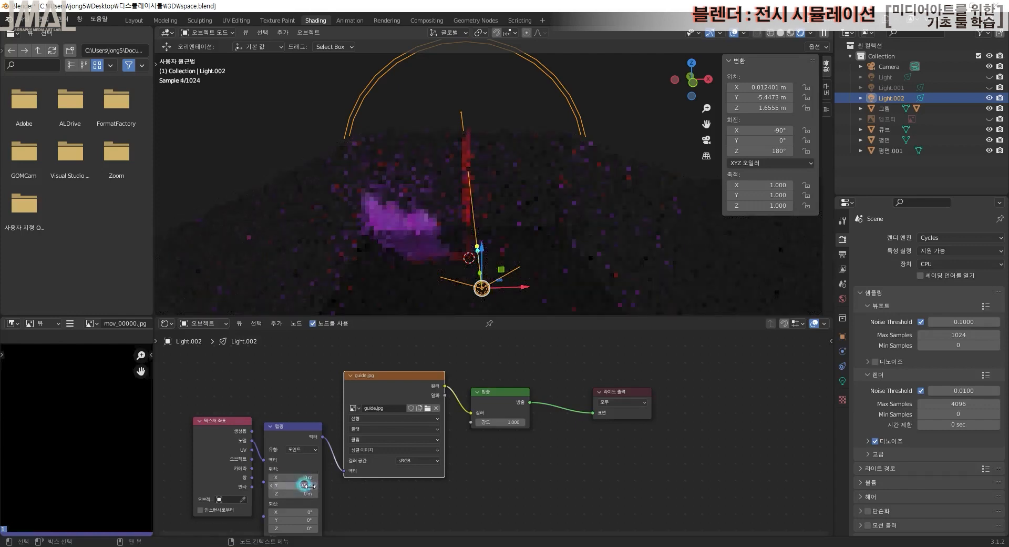
{"action": "type", "text": "0"}
{"action": "key", "text": "Return"}
- Set the Mapping node's X and Y location to 0.6 m
{"action": "left_click_drag", "start_coordinate": [306, 478], "coordinate": [327, 477]}
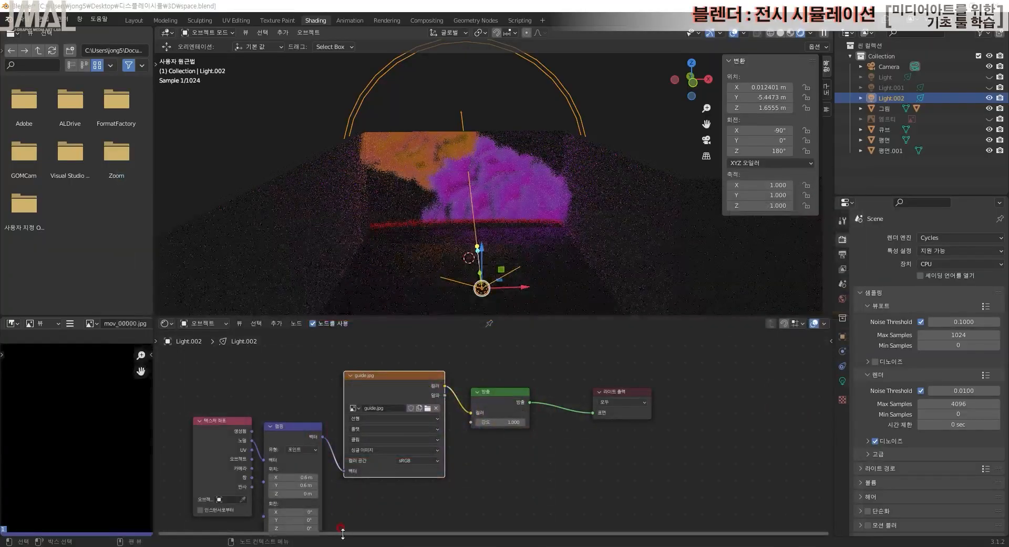
{"action": "scroll", "coordinate": [342, 509], "scroll_direction": "down", "scroll_amount": 1}
{"action": "middle_click_drag", "start_coordinate": [382, 518], "coordinate": [368, 476]}
- Select Light.002 and rotate it freely to about 89.9° on X, -15.5° on Y and 0.439° on Z
{"action": "left_click", "coordinate": [499, 304]}
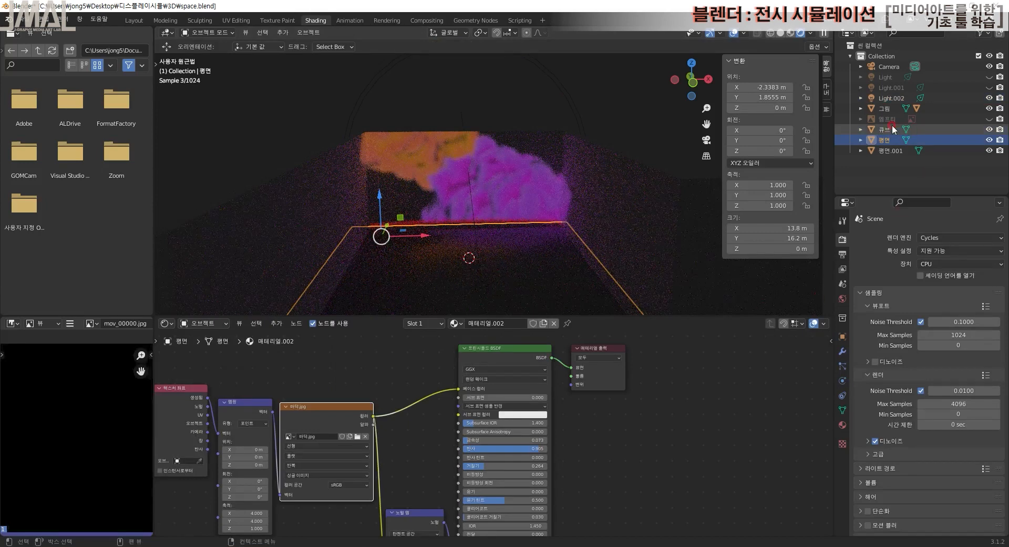
{"action": "left_click", "coordinate": [893, 98]}
{"action": "key", "text": "r"}
{"action": "left_click_drag", "start_coordinate": [501, 260], "coordinate": [695, 312]}
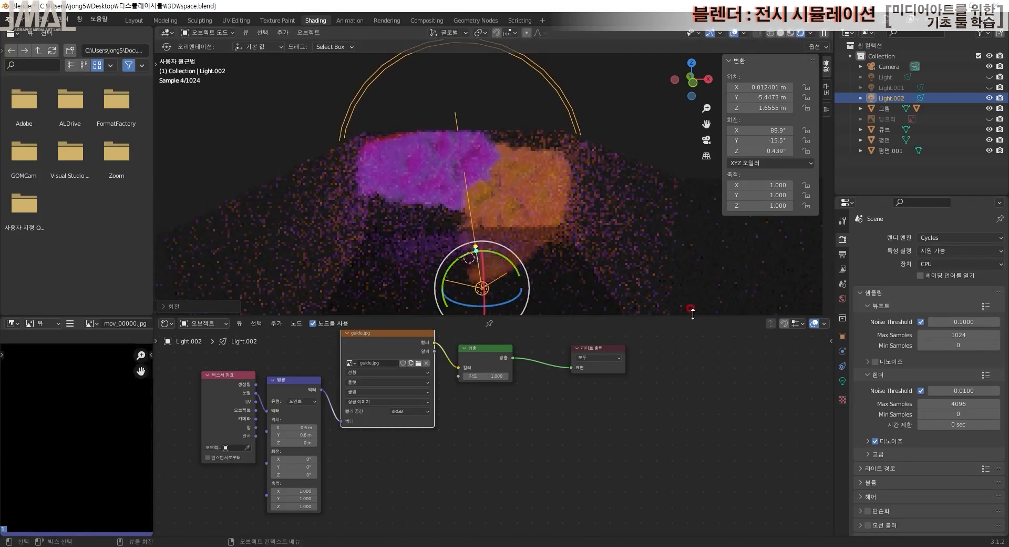
- Set Light.002's Y rotation to 0° and adjust its spot size to 47.6°
{"action": "left_click", "coordinate": [769, 140]}
{"action": "type", "text": "0"}
{"action": "key", "text": "Return"}
{"action": "left_click", "coordinate": [842, 381]}
{"action": "left_click_drag", "start_coordinate": [951, 391], "coordinate": [955, 390]}
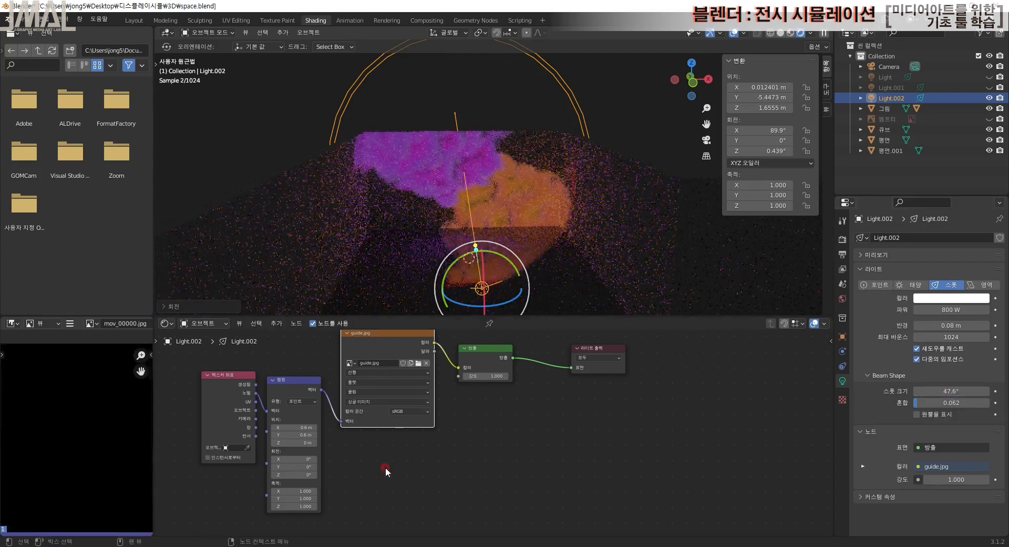
- Open the Mapping node's X scale for editing
{"action": "left_click", "coordinate": [313, 491]}
{"action": "left_click", "coordinate": [314, 491]}
{"action": "left_click", "coordinate": [305, 490]}
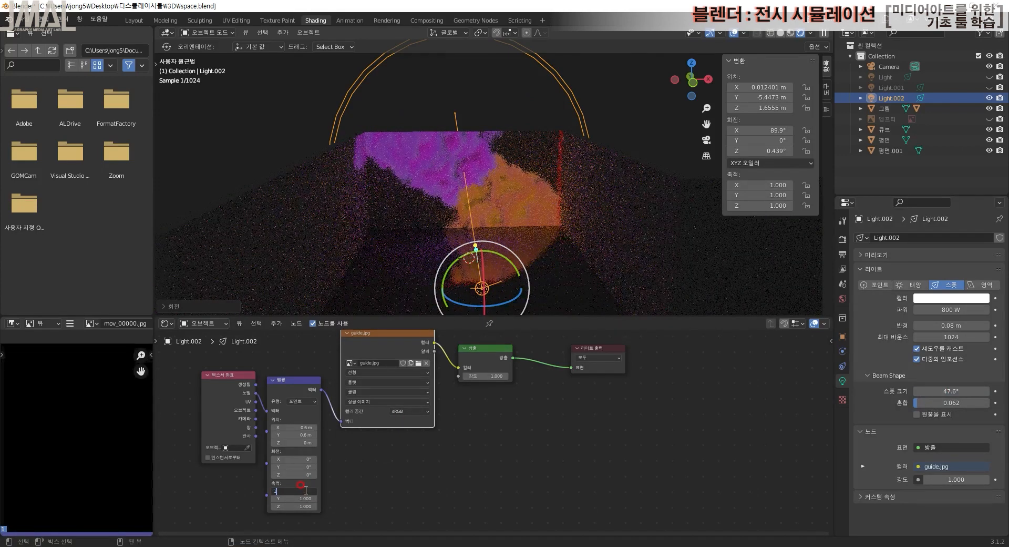